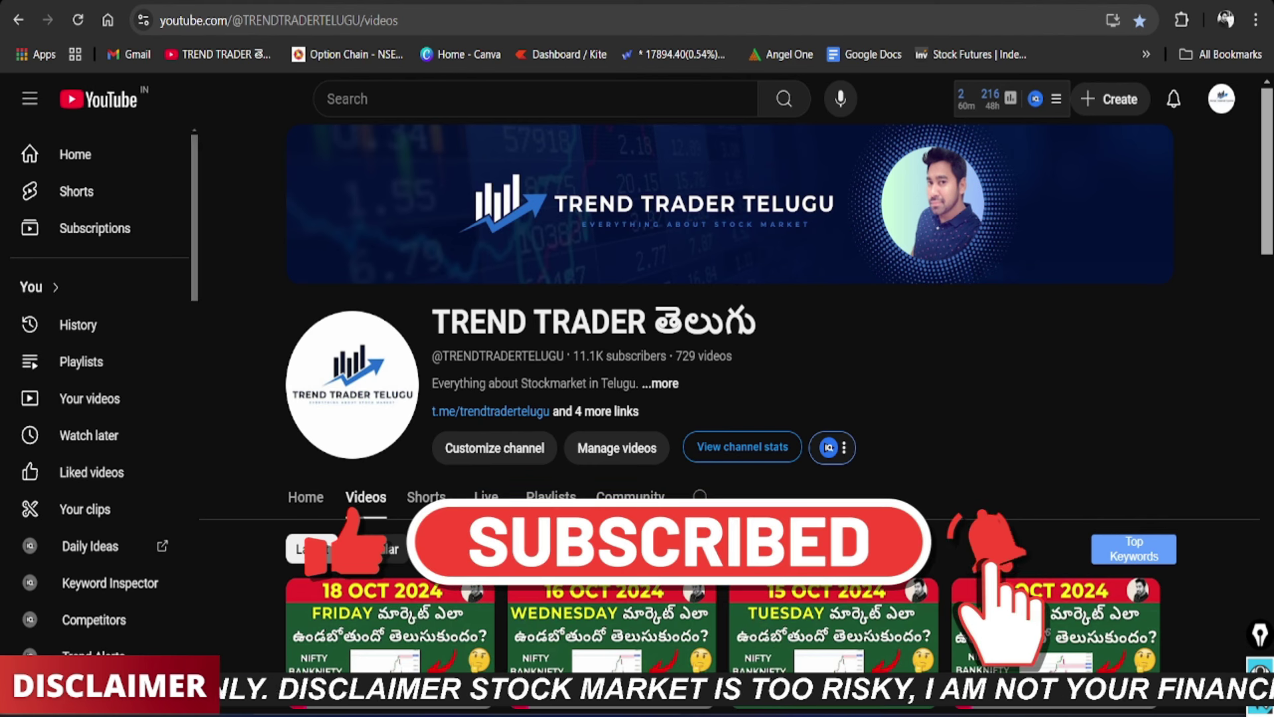
Step: Bring the Trend Trader Telegram channel window up over the YouTube videos page
{"action": "key", "text": "alt+Tab"}
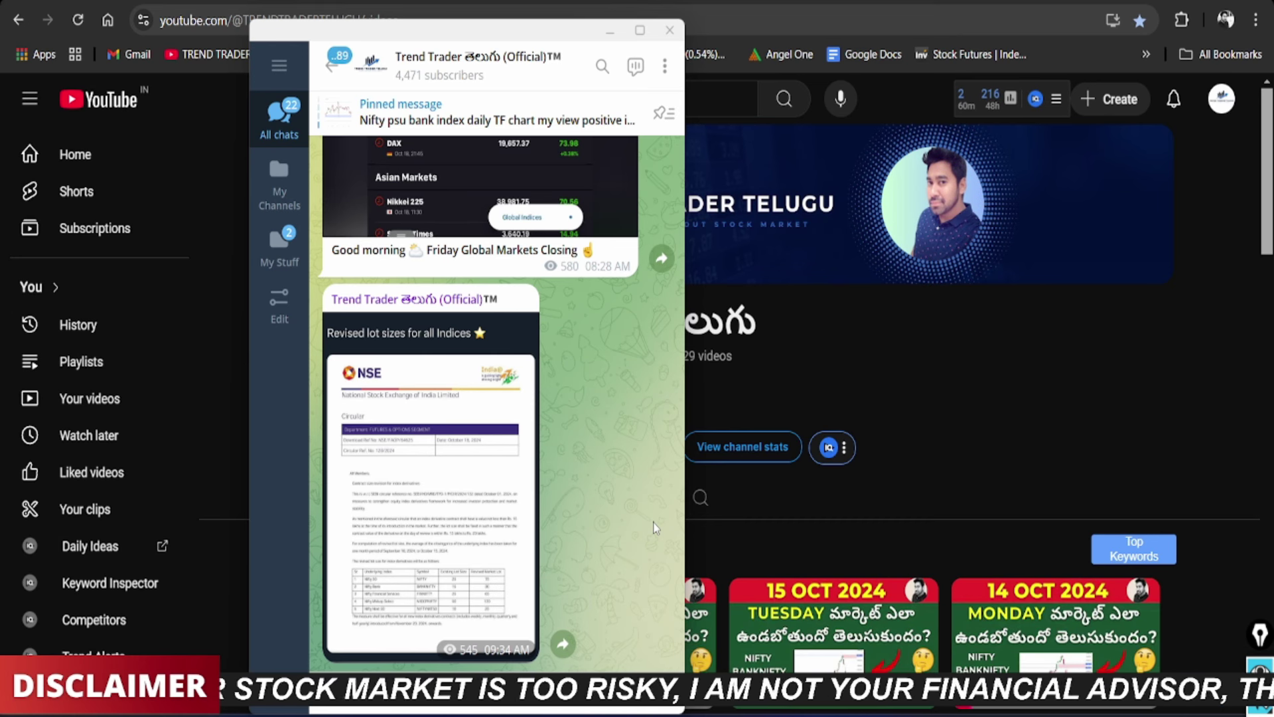
Step: Skim the Telegram channel's recent posts, then return to the Fyers NIFTY 50 weekly chart
{"action": "scroll", "coordinate": [624, 512], "scroll_direction": "up", "scroll_amount": 5}
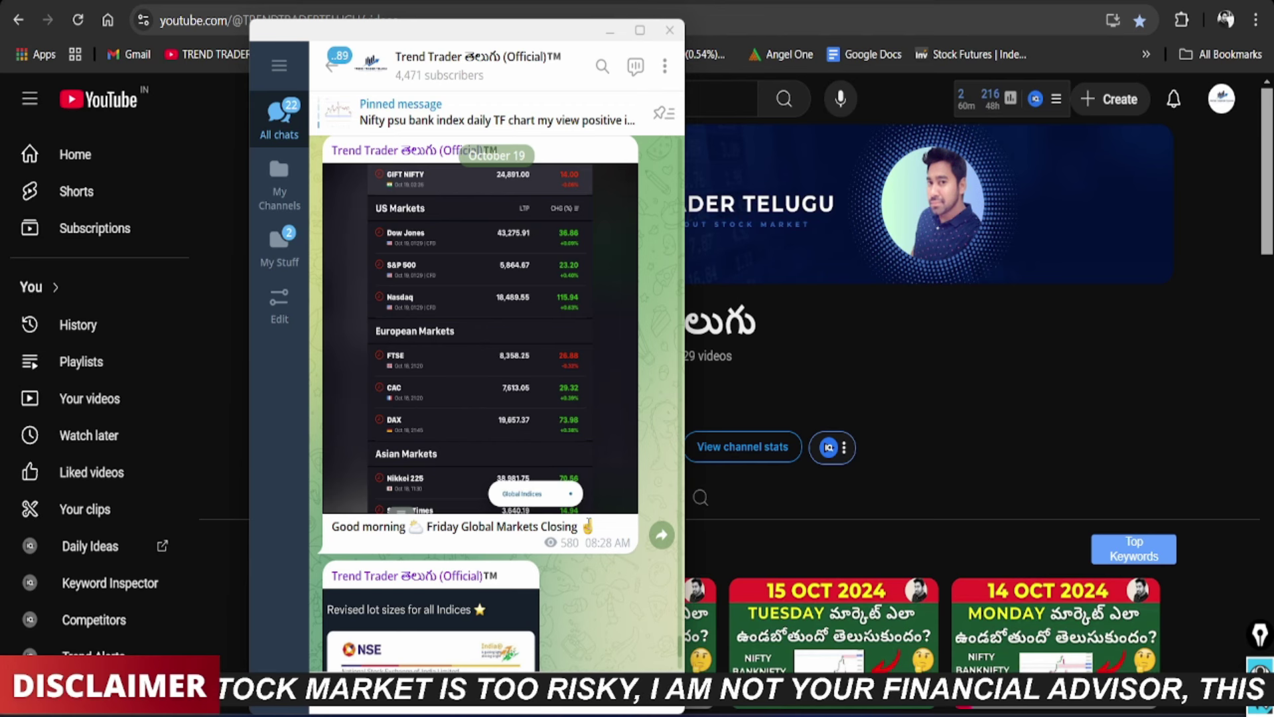
{"action": "scroll", "coordinate": [587, 524], "scroll_direction": "down", "scroll_amount": 3}
{"action": "scroll", "coordinate": [587, 523], "scroll_direction": "up", "scroll_amount": 2}
{"action": "scroll", "coordinate": [589, 525], "scroll_direction": "down", "scroll_amount": 3}
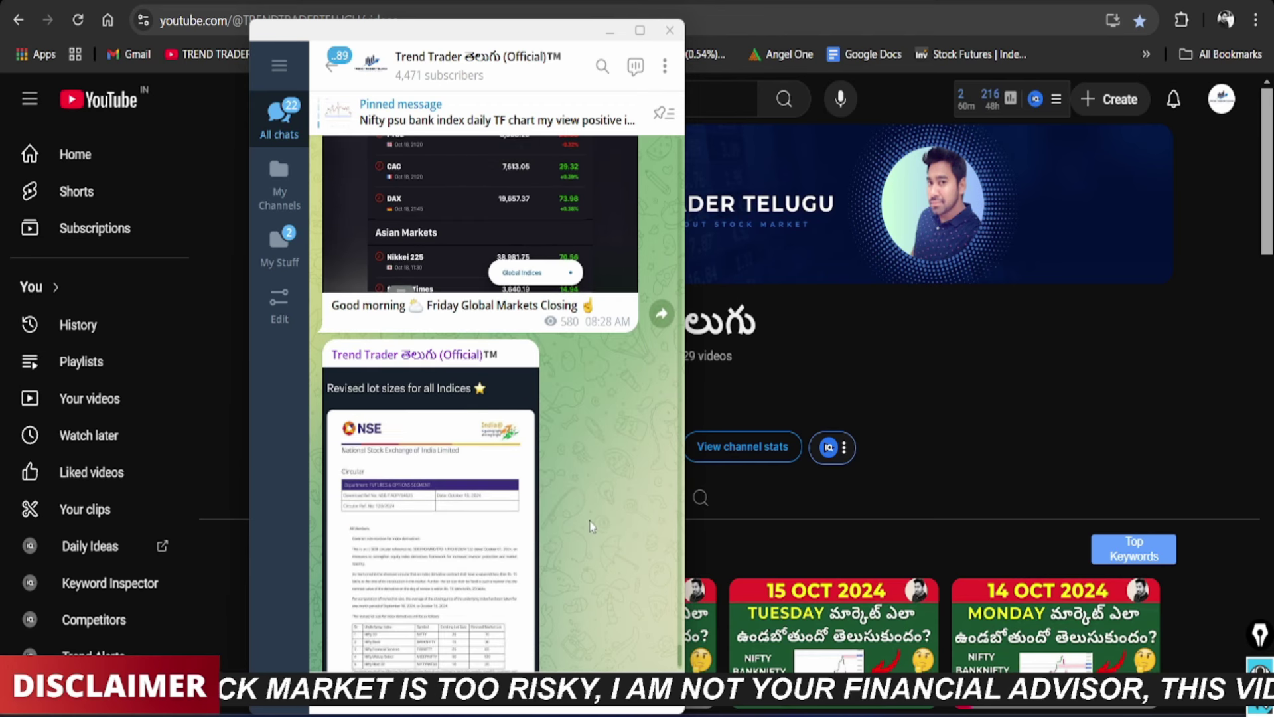
{"action": "key", "text": "alt+Tab"}
{"action": "key", "text": "ctrl+Tab"}
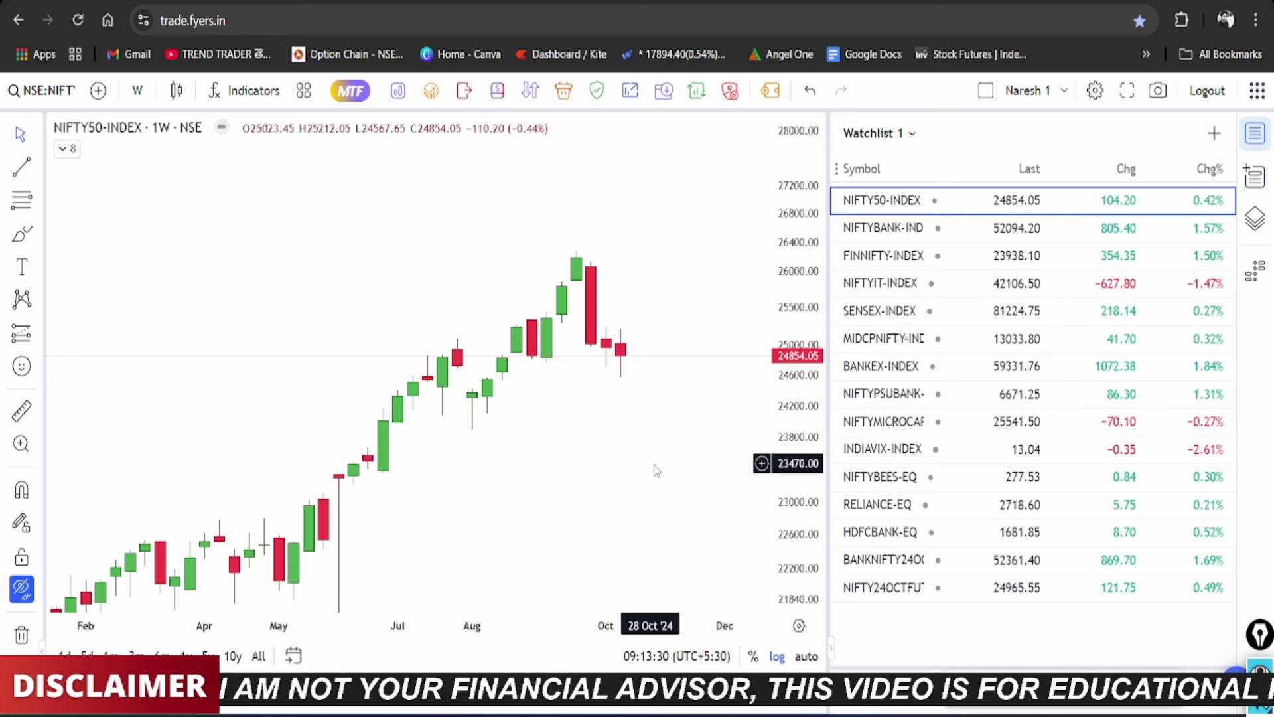
{"action": "mouse_move", "coordinate": [626, 321]}
{"action": "left_mouse_down"}
{"action": "mouse_move", "coordinate": [604, 385]}
{"action": "mouse_move", "coordinate": [649, 355]}
{"action": "mouse_move", "coordinate": [627, 325]}
{"action": "left_mouse_up"}
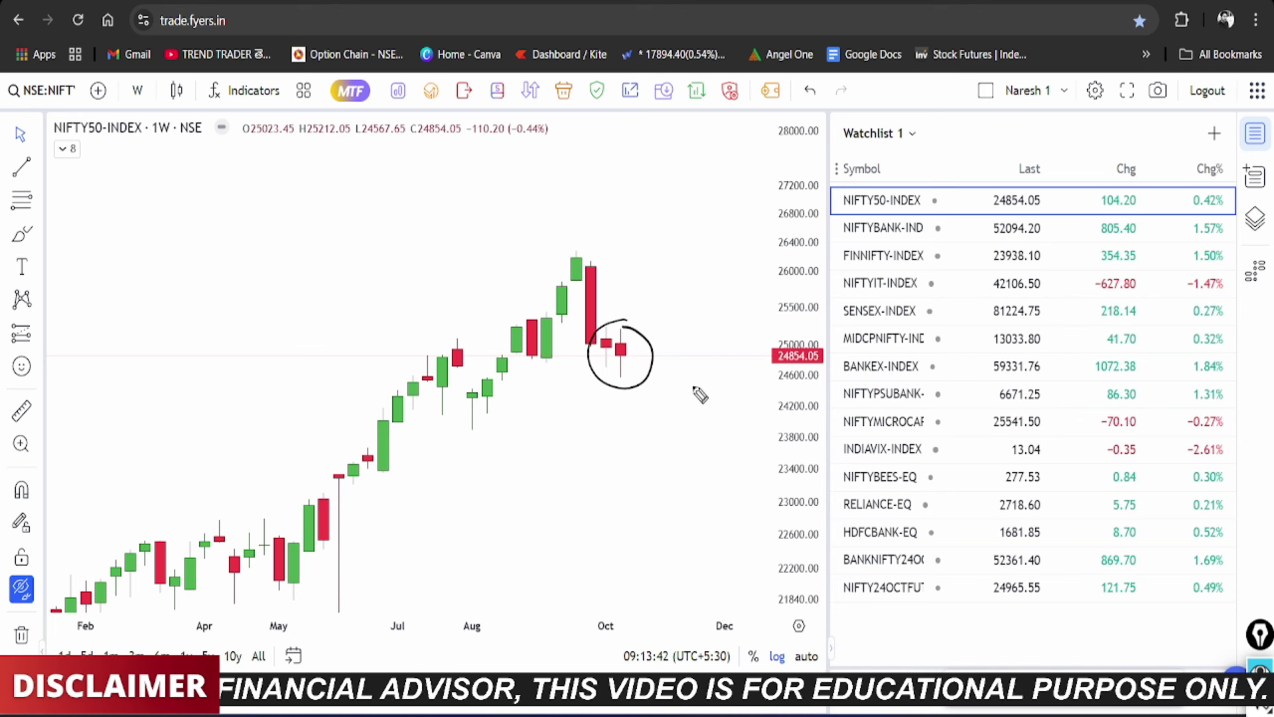
{"action": "left_click_drag", "start_coordinate": [615, 381], "coordinate": [624, 379]}
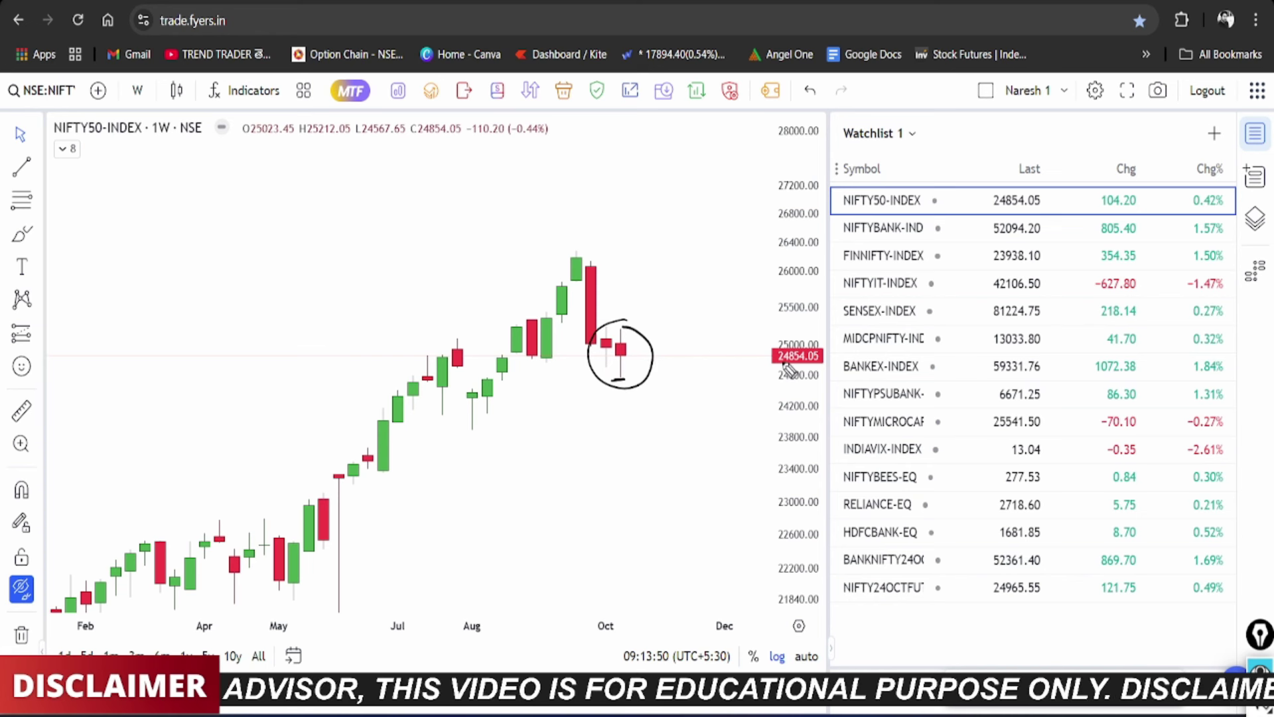
{"action": "left_click_drag", "start_coordinate": [819, 356], "coordinate": [783, 365]}
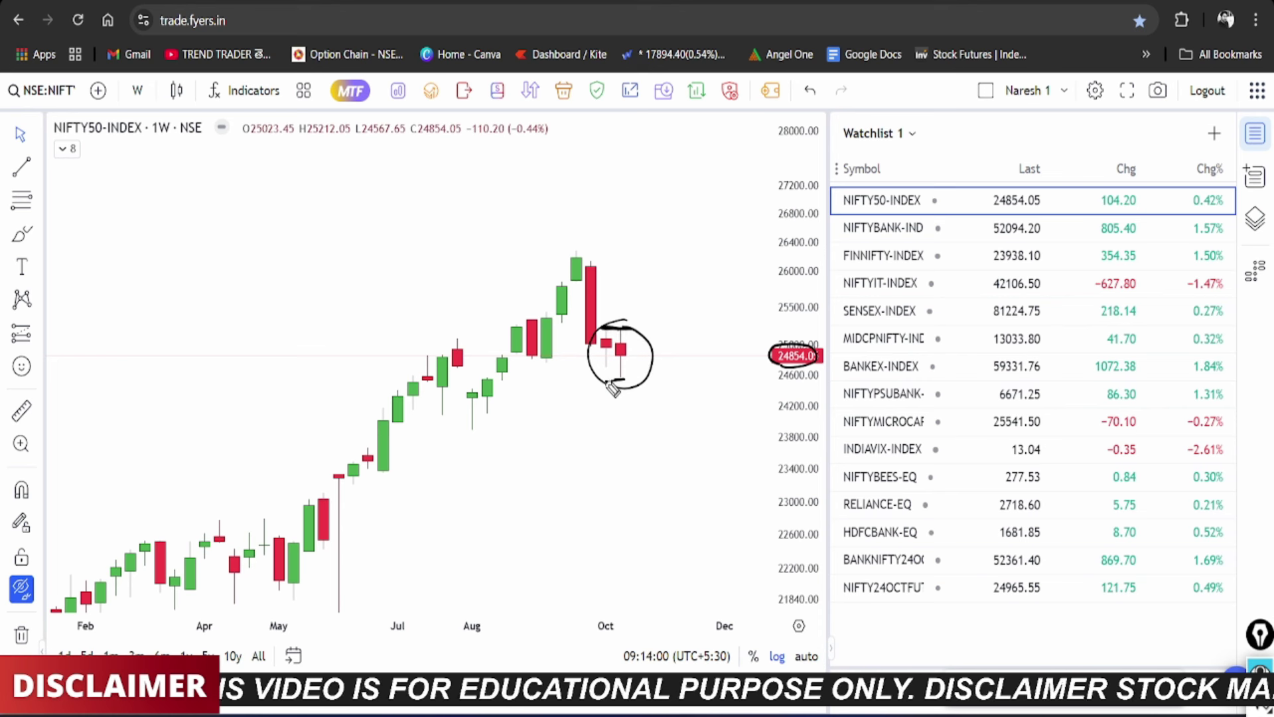
{"action": "left_click_drag", "start_coordinate": [605, 367], "coordinate": [628, 367]}
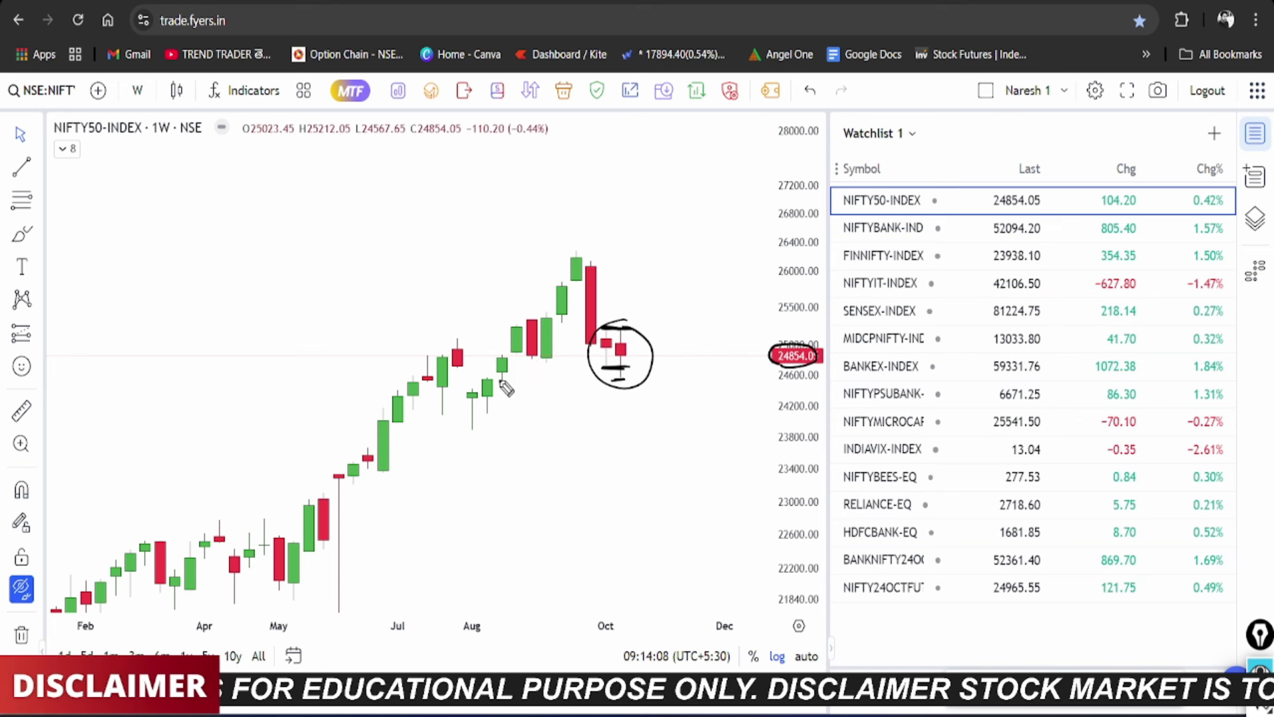
{"action": "mouse_move", "coordinate": [475, 376]}
{"action": "left_mouse_down"}
{"action": "mouse_move", "coordinate": [643, 373]}
{"action": "mouse_move", "coordinate": [621, 422]}
{"action": "mouse_move", "coordinate": [401, 420]}
{"action": "mouse_move", "coordinate": [420, 377]}
{"action": "mouse_move", "coordinate": [504, 375]}
{"action": "left_mouse_up"}
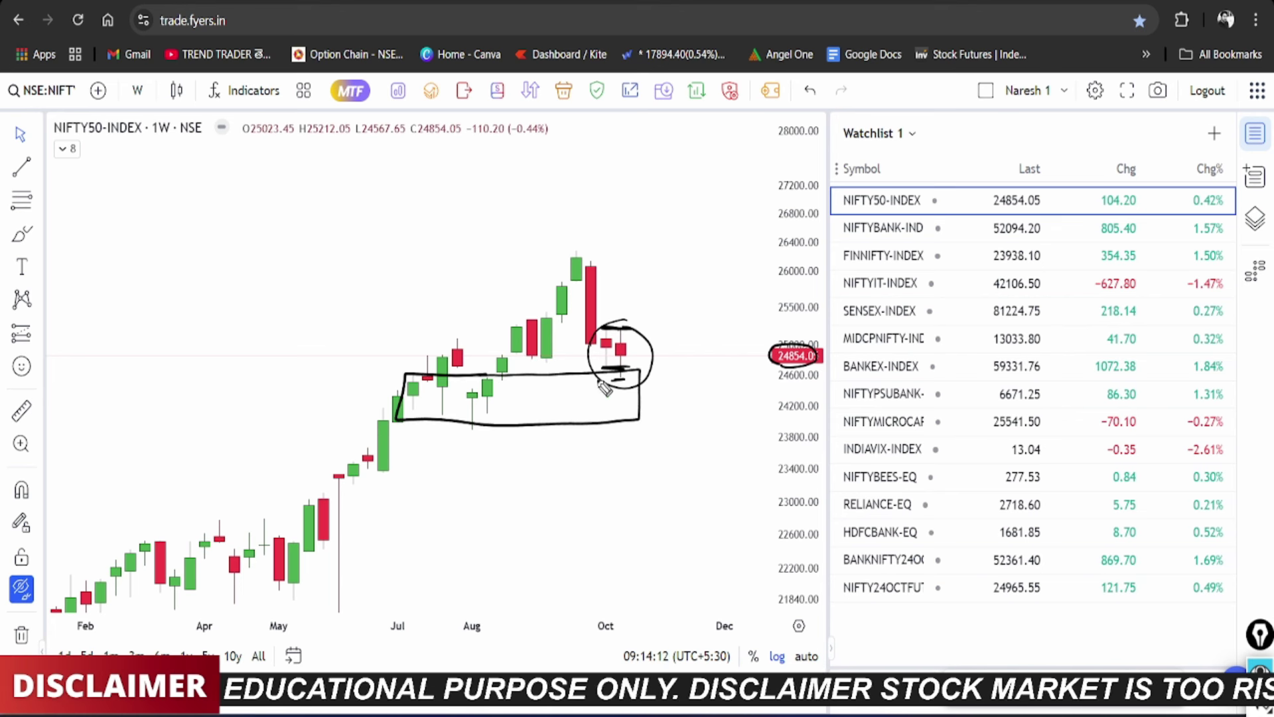
{"action": "left_click_drag", "start_coordinate": [782, 424], "coordinate": [777, 420]}
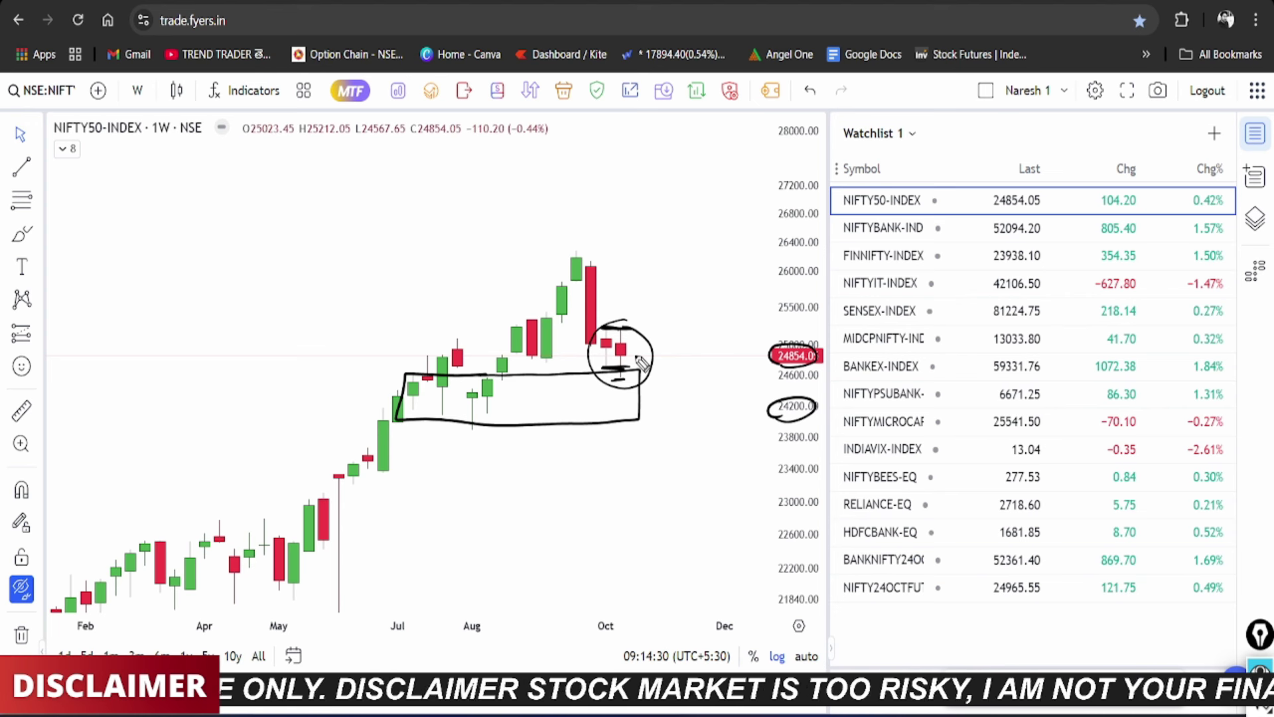
{"action": "key", "text": "e"}
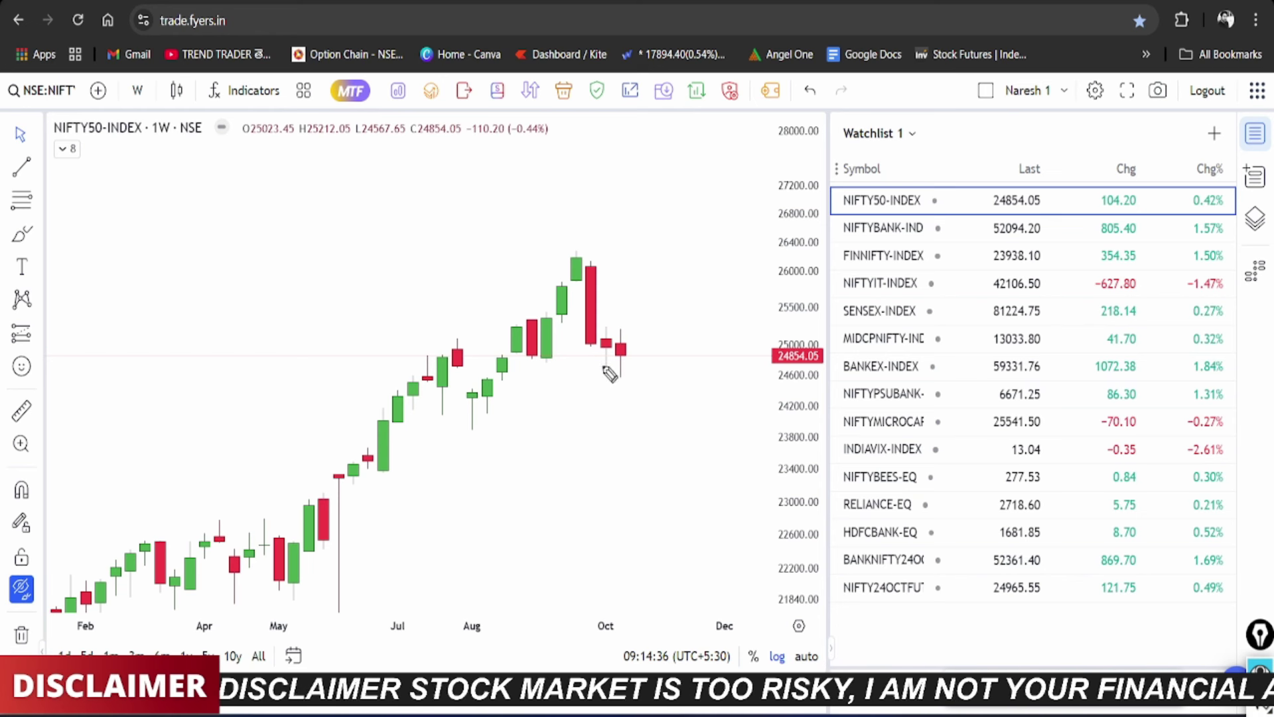
{"action": "mouse_move", "coordinate": [633, 358]}
{"action": "left_mouse_down"}
{"action": "mouse_move", "coordinate": [652, 410]}
{"action": "mouse_move", "coordinate": [641, 402]}
{"action": "left_mouse_up"}
{"action": "mouse_move", "coordinate": [634, 346]}
{"action": "left_mouse_down"}
{"action": "mouse_move", "coordinate": [653, 311]}
{"action": "mouse_move", "coordinate": [682, 369]}
{"action": "left_mouse_up"}
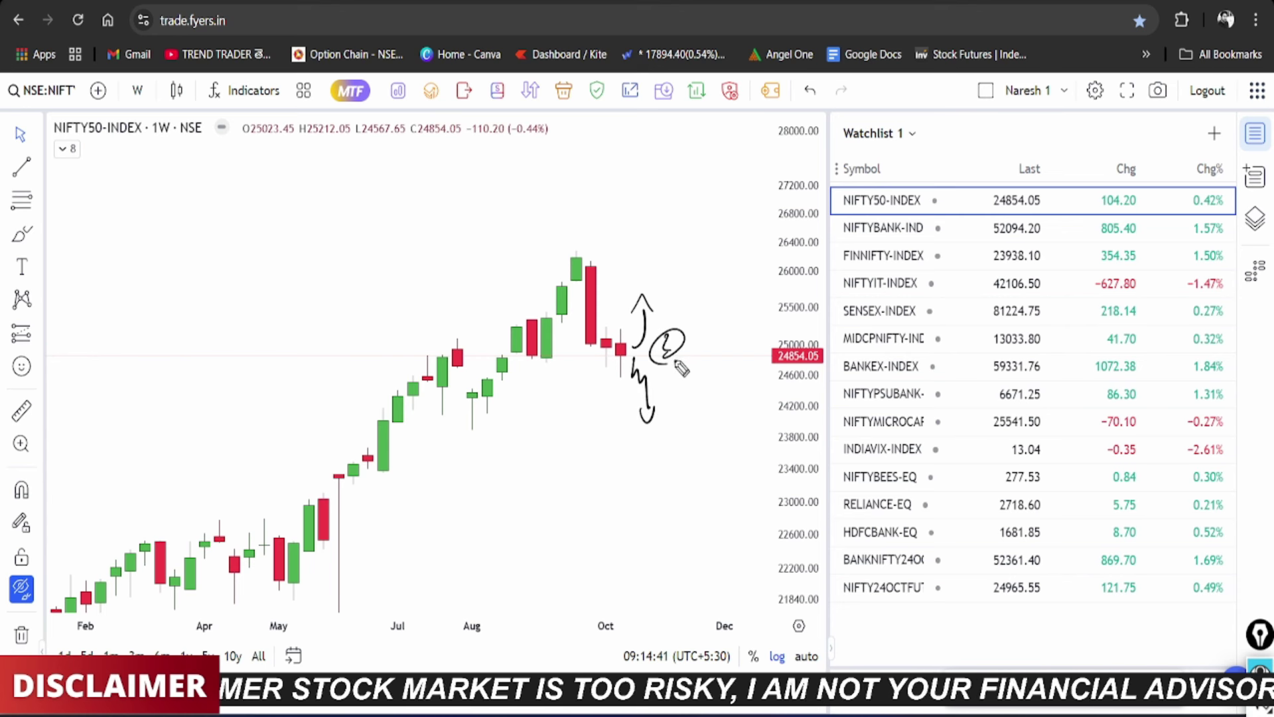
{"action": "mouse_move", "coordinate": [635, 332]}
{"action": "left_mouse_down"}
{"action": "mouse_move", "coordinate": [604, 341]}
{"action": "mouse_move", "coordinate": [635, 376]}
{"action": "mouse_move", "coordinate": [634, 329]}
{"action": "left_mouse_up"}
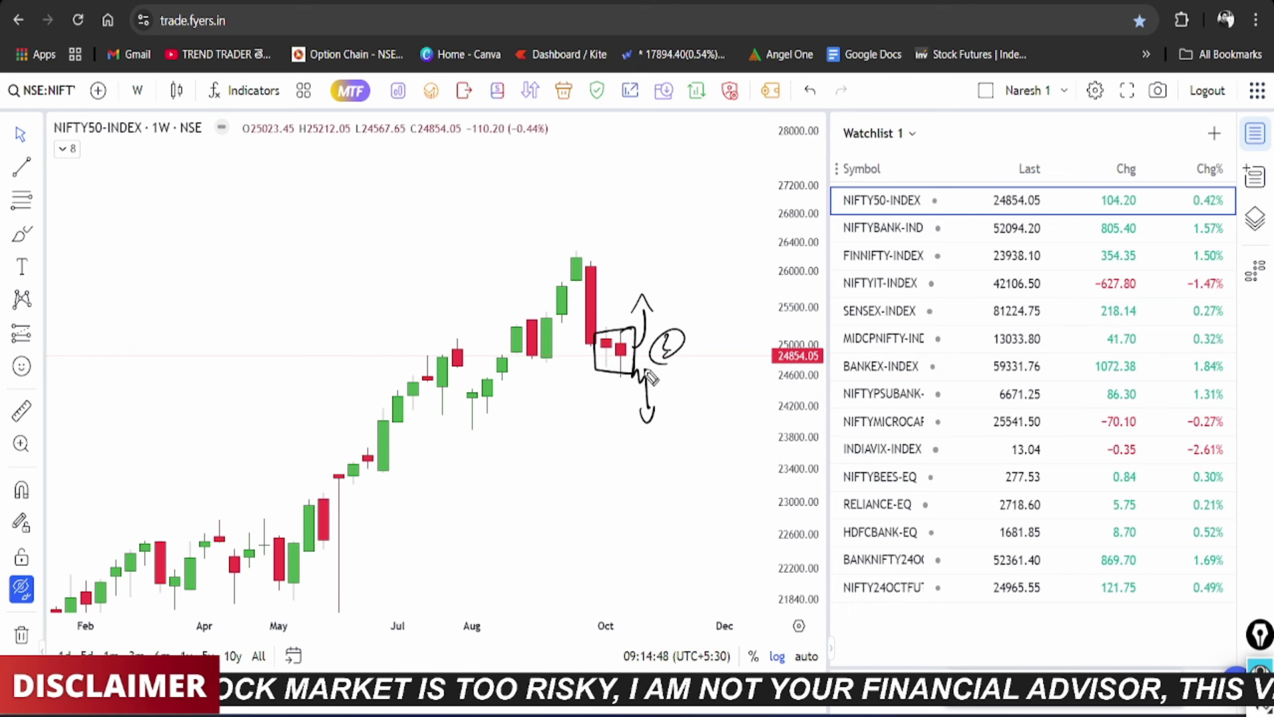
{"action": "left_click_drag", "start_coordinate": [138, 126], "coordinate": [160, 99]}
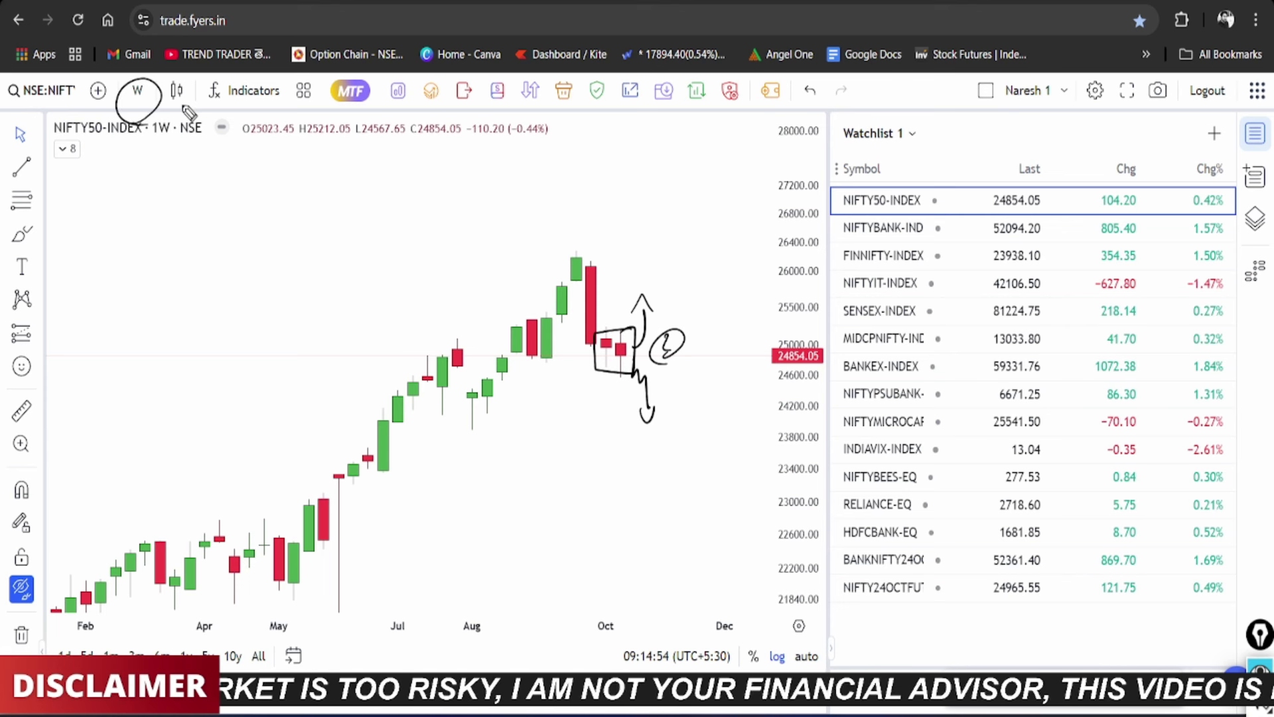
{"action": "key", "text": "e"}
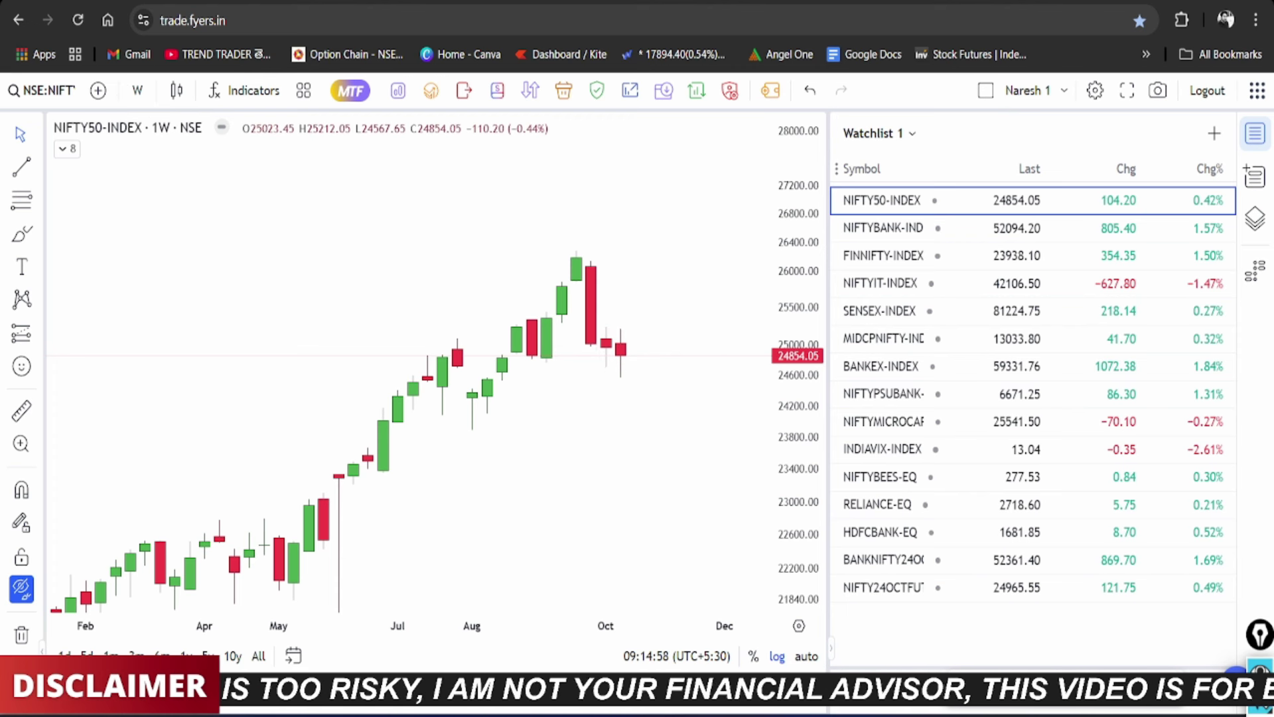
Step: Widen NIFTY 50 to a full-width 1-day chart with saved drawings shown and space after the latest candles
{"action": "left_click", "coordinate": [1255, 133]}
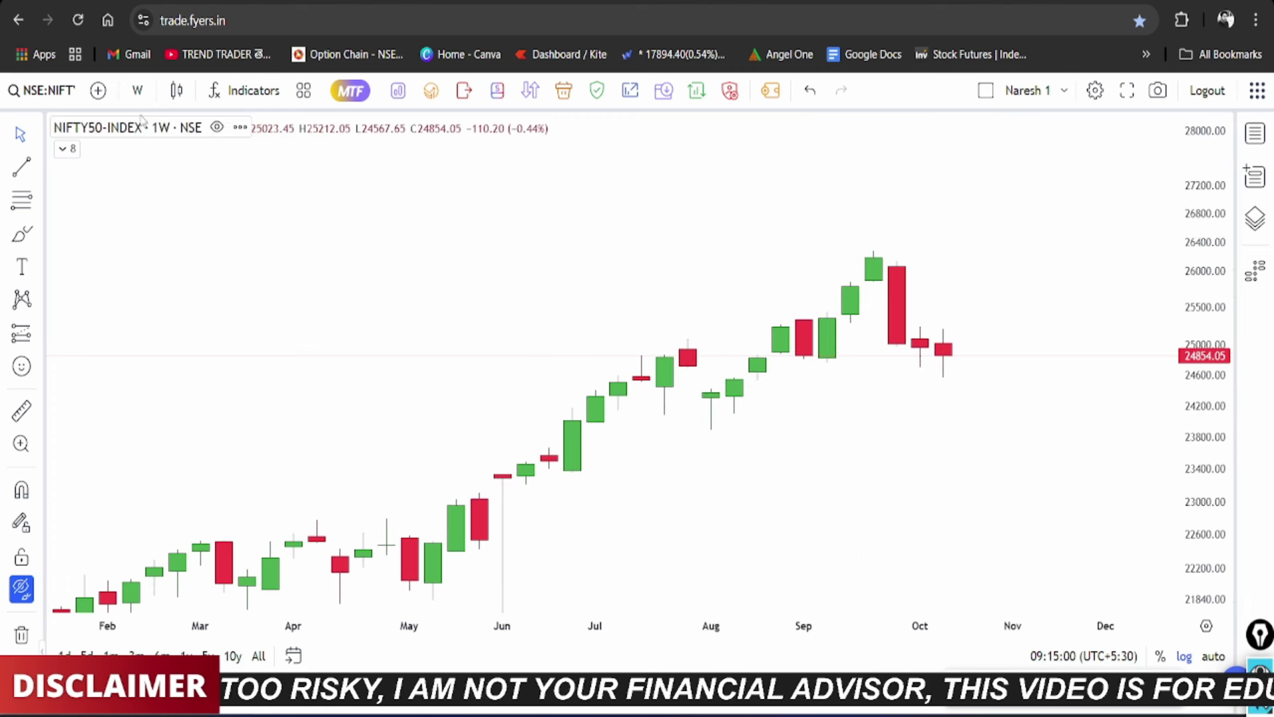
{"action": "left_click", "coordinate": [137, 91]}
{"action": "scroll", "coordinate": [199, 504], "scroll_direction": "down", "scroll_amount": 4}
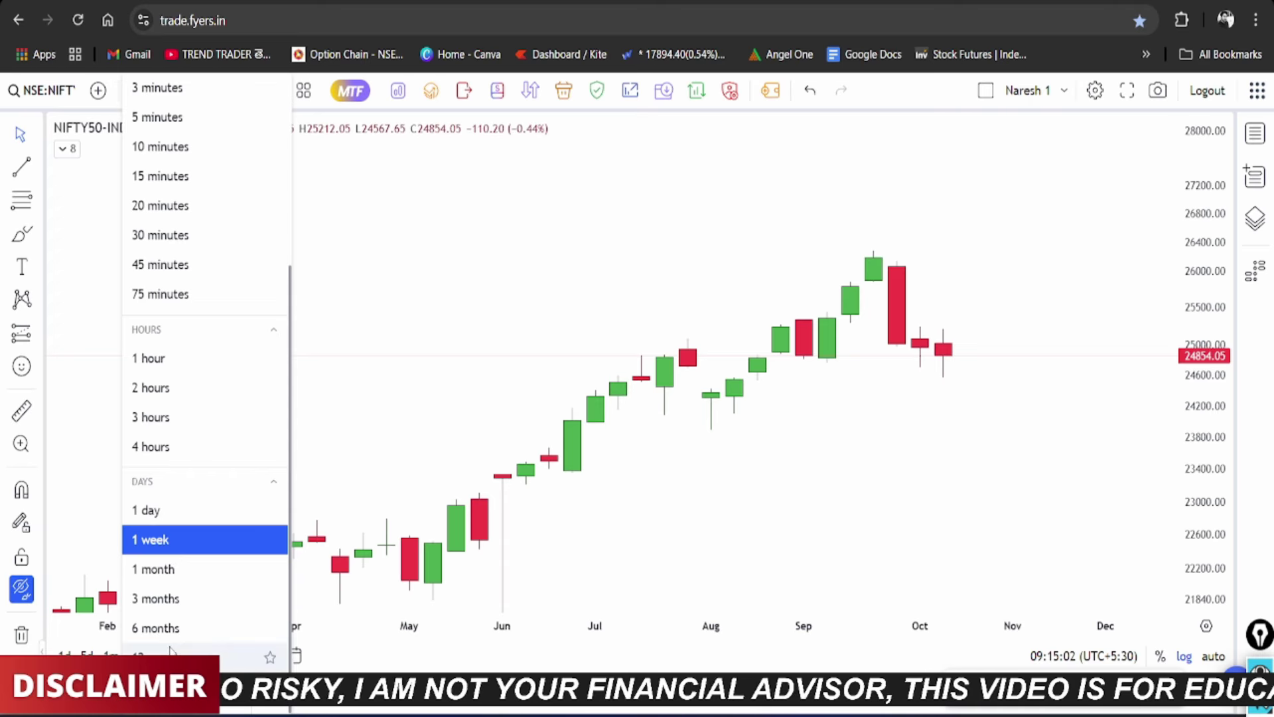
{"action": "left_click", "coordinate": [158, 511]}
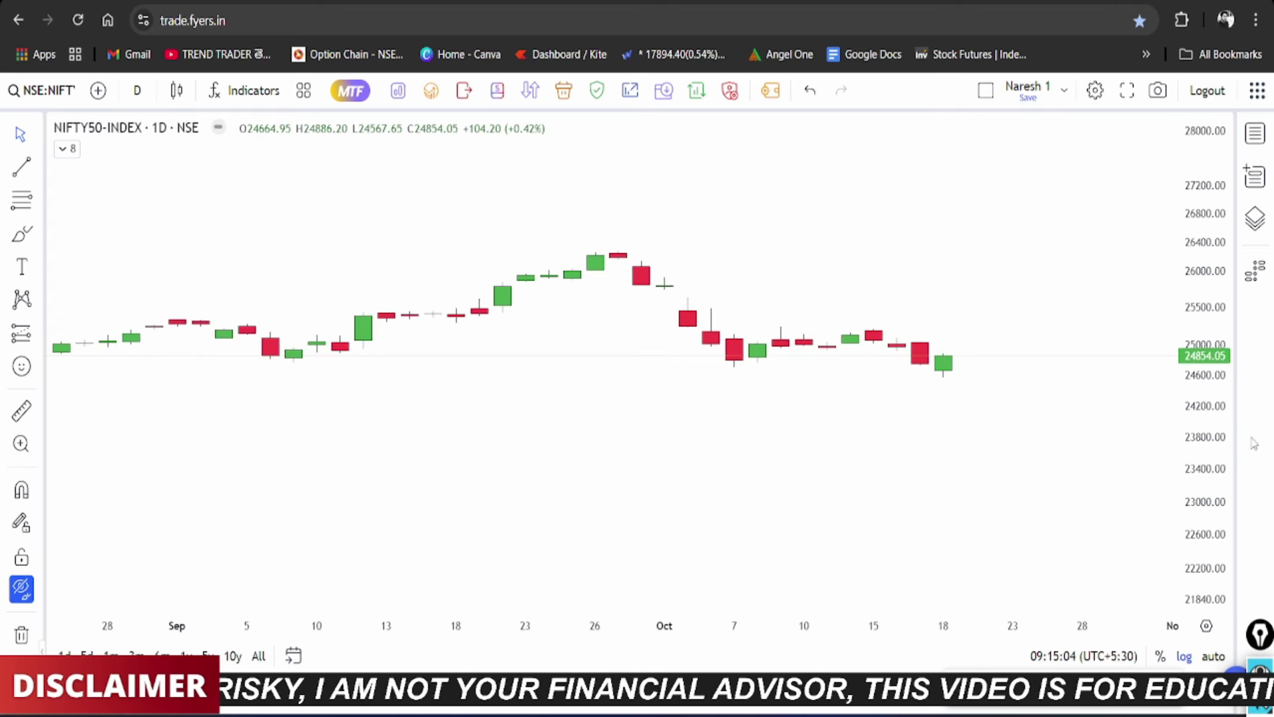
{"action": "scroll", "coordinate": [576, 484], "scroll_direction": "down", "scroll_amount": 5}
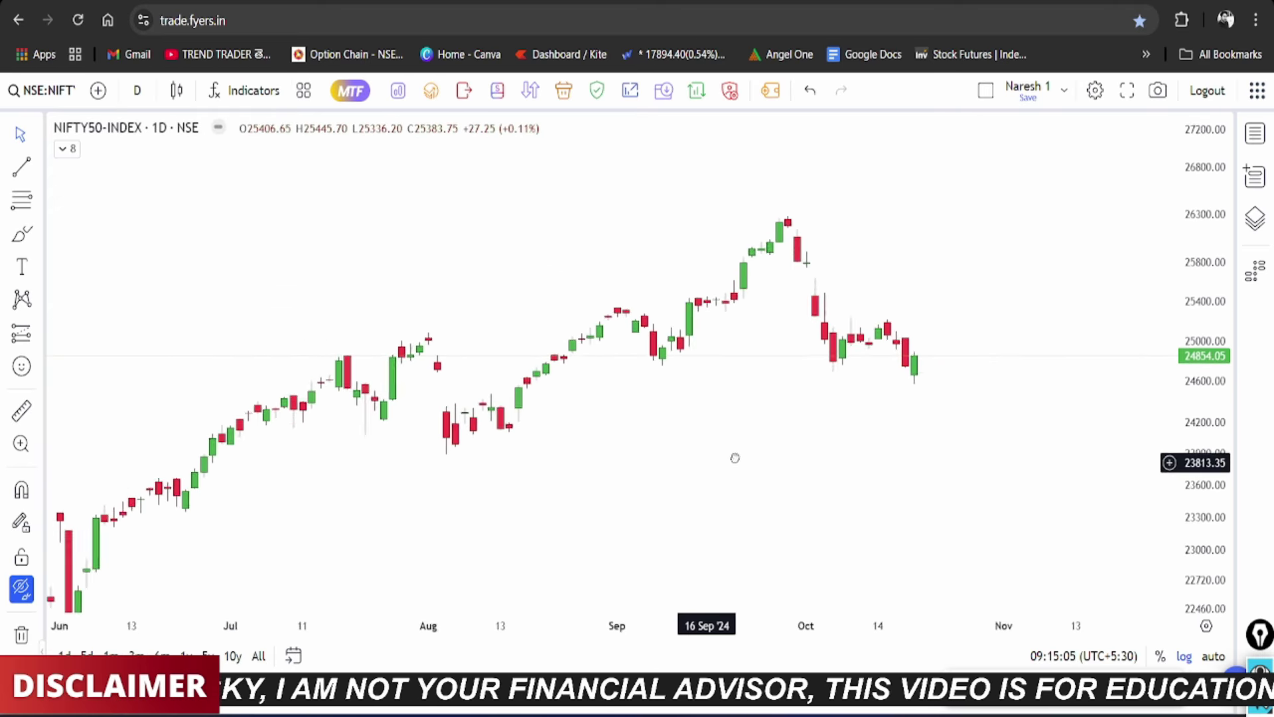
{"action": "left_click", "coordinate": [21, 589]}
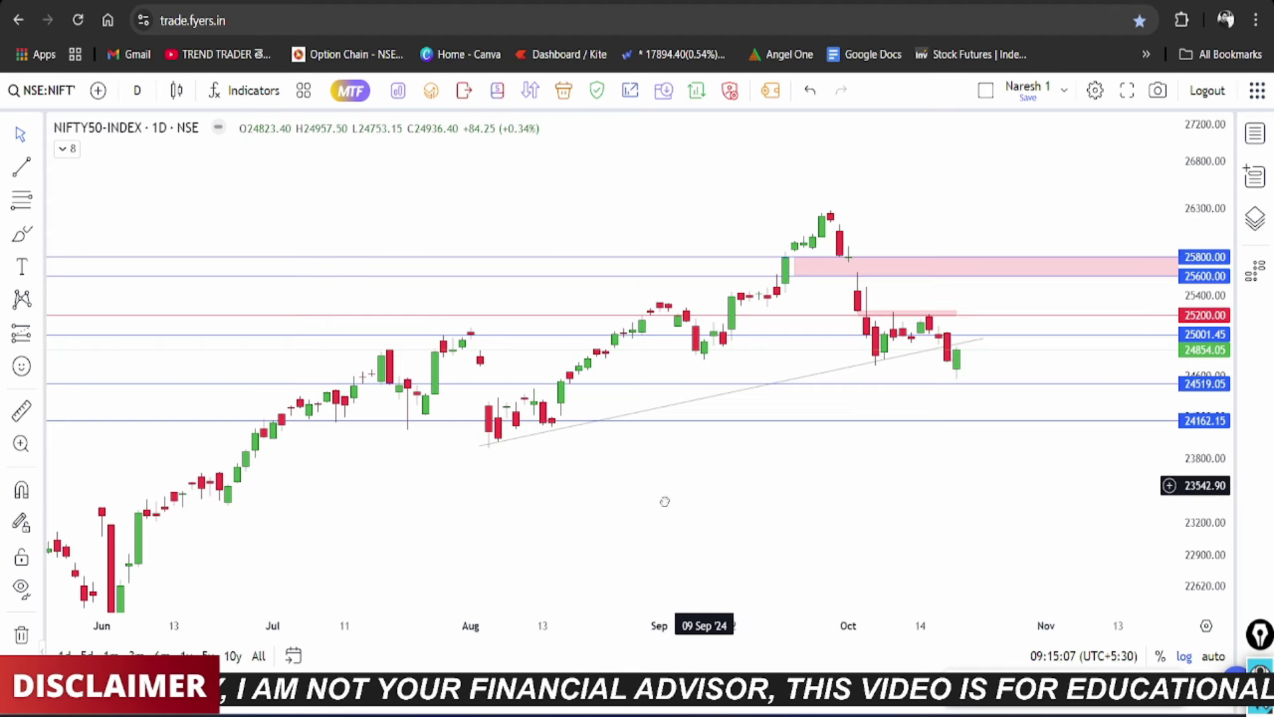
{"action": "left_click_drag", "start_coordinate": [664, 501], "coordinate": [620, 523]}
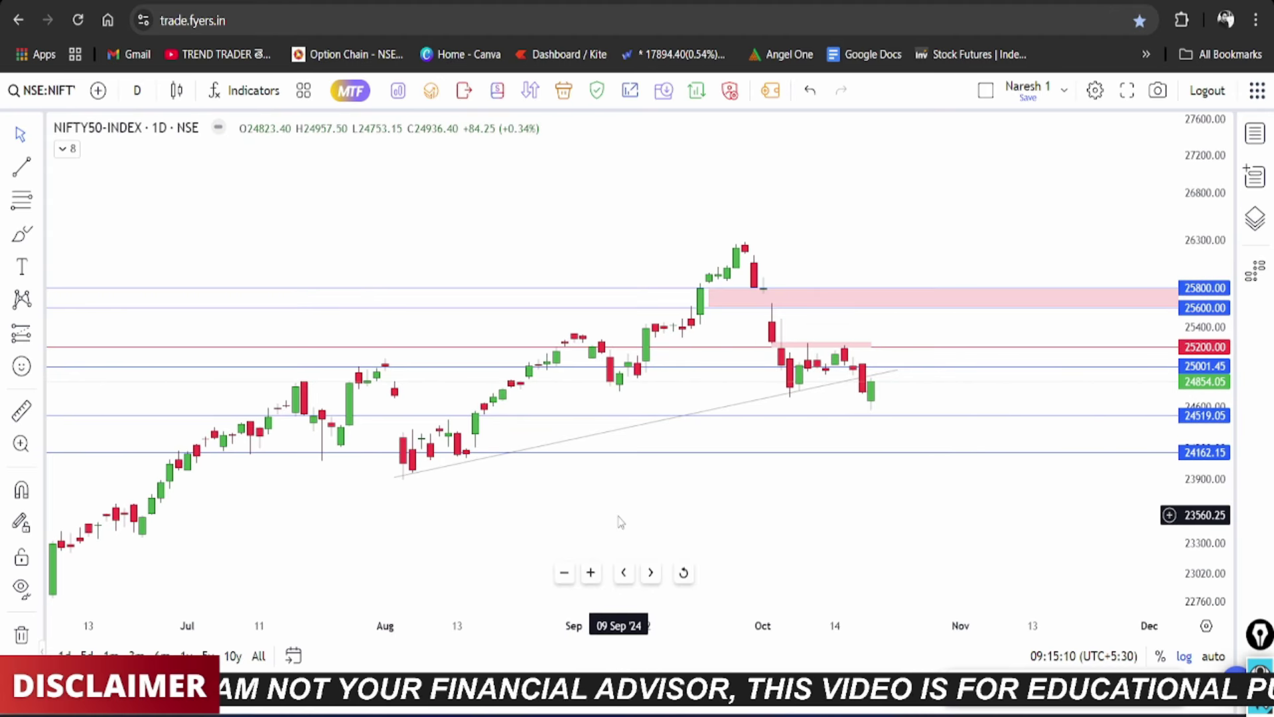
Step: Handwrite an ATH label above the peak with a circled 6% note beside it
{"action": "mouse_move", "coordinate": [722, 246]}
{"action": "left_mouse_down"}
{"action": "mouse_move", "coordinate": [789, 223]}
{"action": "mouse_move", "coordinate": [794, 233]}
{"action": "left_mouse_up"}
{"action": "left_click_drag", "start_coordinate": [783, 229], "coordinate": [806, 212]}
{"action": "left_click_drag", "start_coordinate": [801, 214], "coordinate": [804, 225]}
{"action": "left_click_drag", "start_coordinate": [809, 204], "coordinate": [810, 220]}
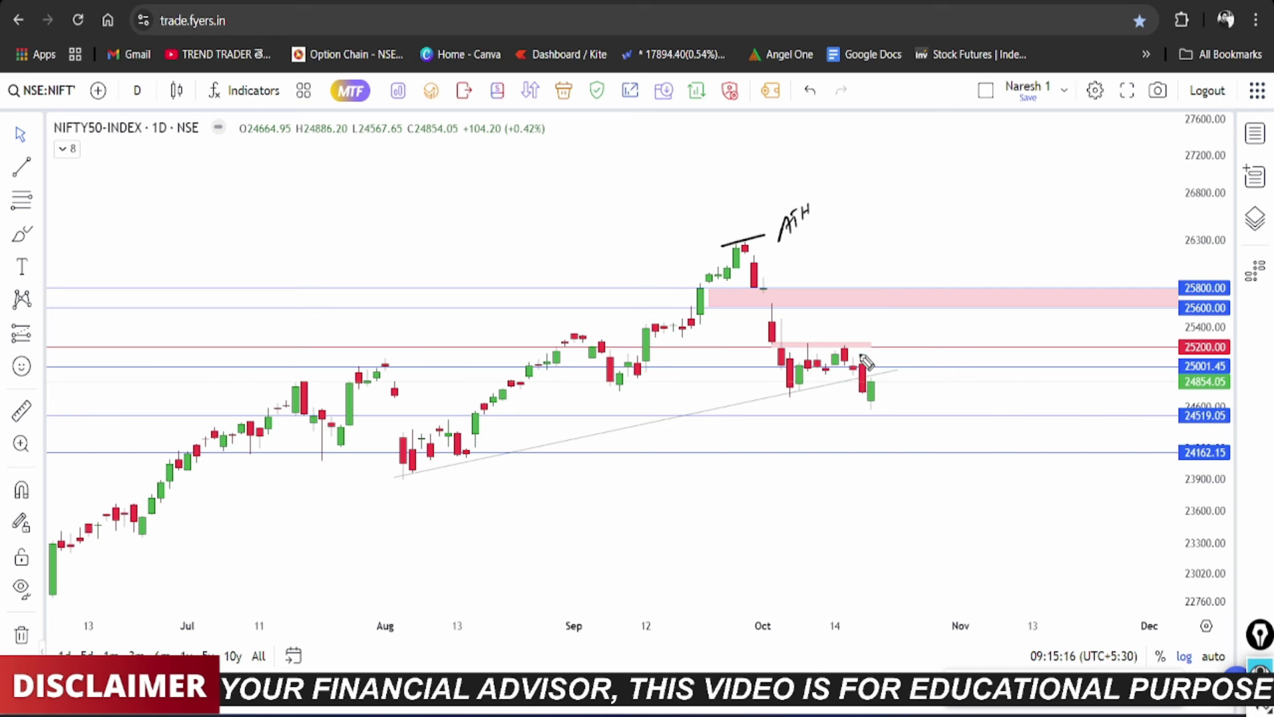
{"action": "left_click_drag", "start_coordinate": [896, 261], "coordinate": [904, 257]}
{"action": "left_click_drag", "start_coordinate": [917, 232], "coordinate": [921, 251]}
{"action": "mouse_move", "coordinate": [945, 227]}
{"action": "left_mouse_down"}
{"action": "mouse_move", "coordinate": [930, 257]}
{"action": "mouse_move", "coordinate": [934, 237]}
{"action": "left_mouse_up"}
{"action": "left_click_drag", "start_coordinate": [944, 247], "coordinate": [924, 268]}
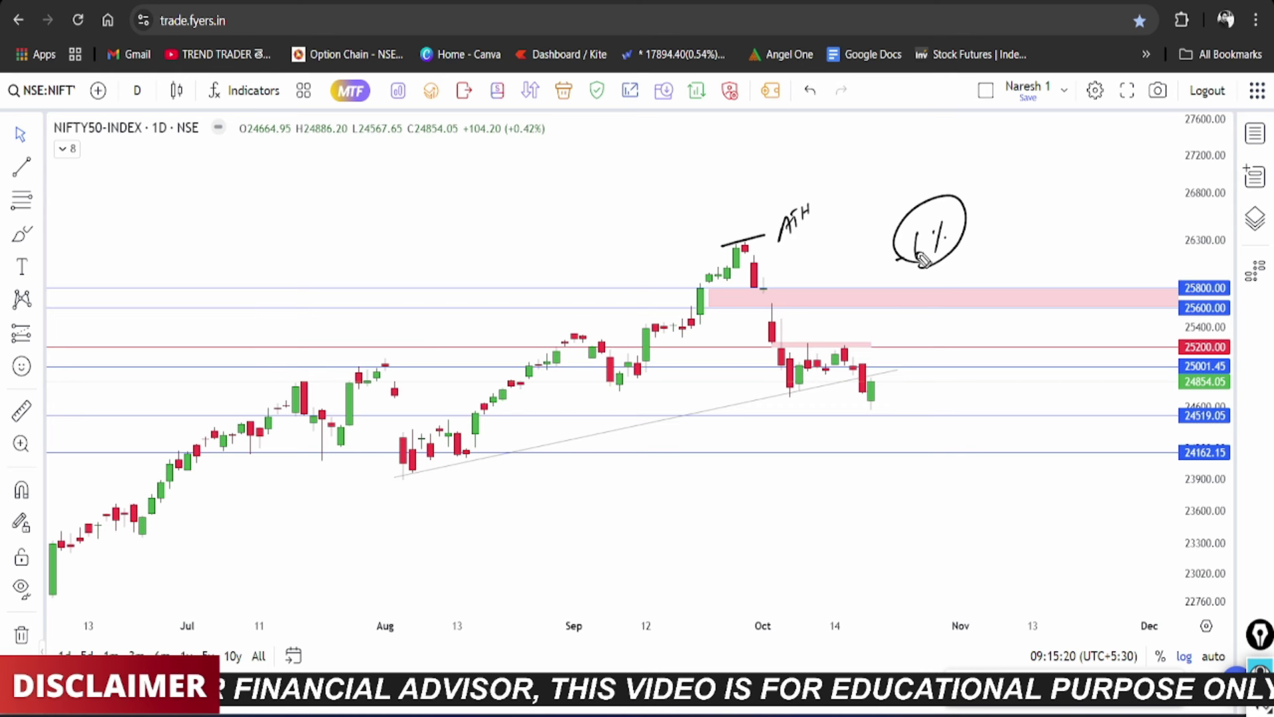
Step: Mark the August and October swing lows, circle the latest candles and 24519.05, then clear the ink
{"action": "left_click_drag", "start_coordinate": [401, 473], "coordinate": [404, 491]}
{"action": "left_click_drag", "start_coordinate": [787, 390], "coordinate": [789, 400]}
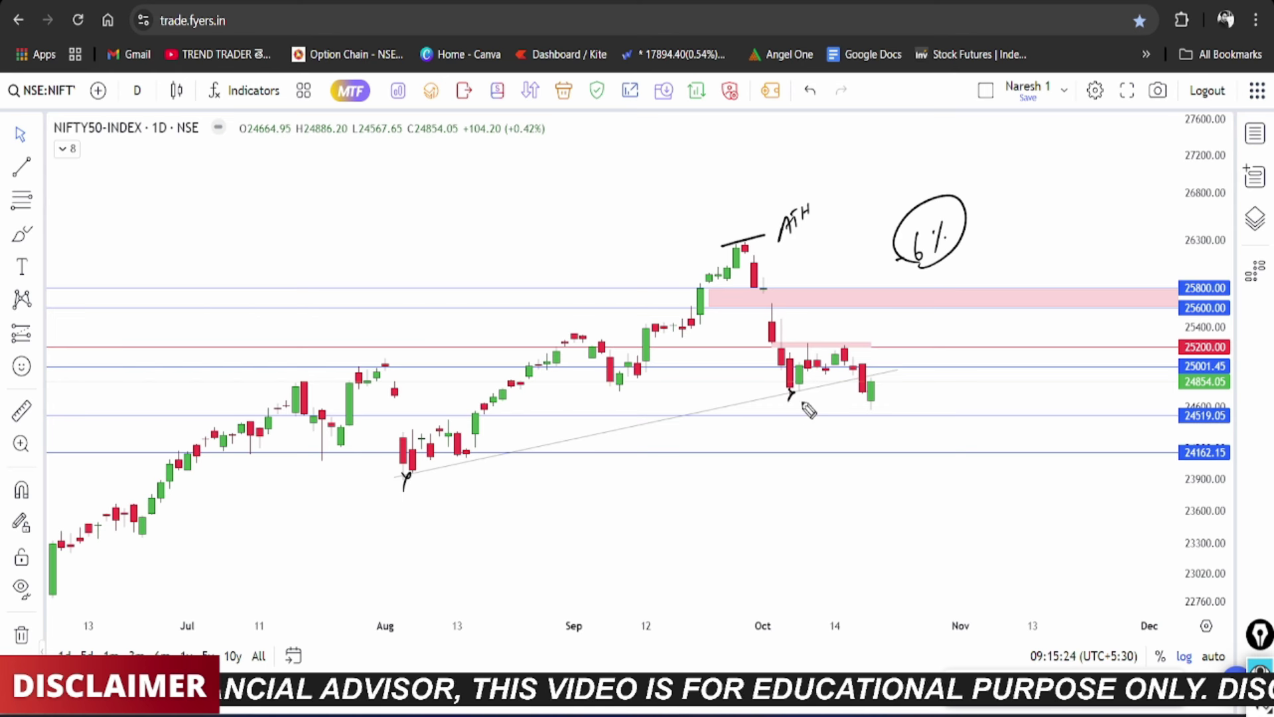
{"action": "left_click_drag", "start_coordinate": [861, 376], "coordinate": [854, 391]}
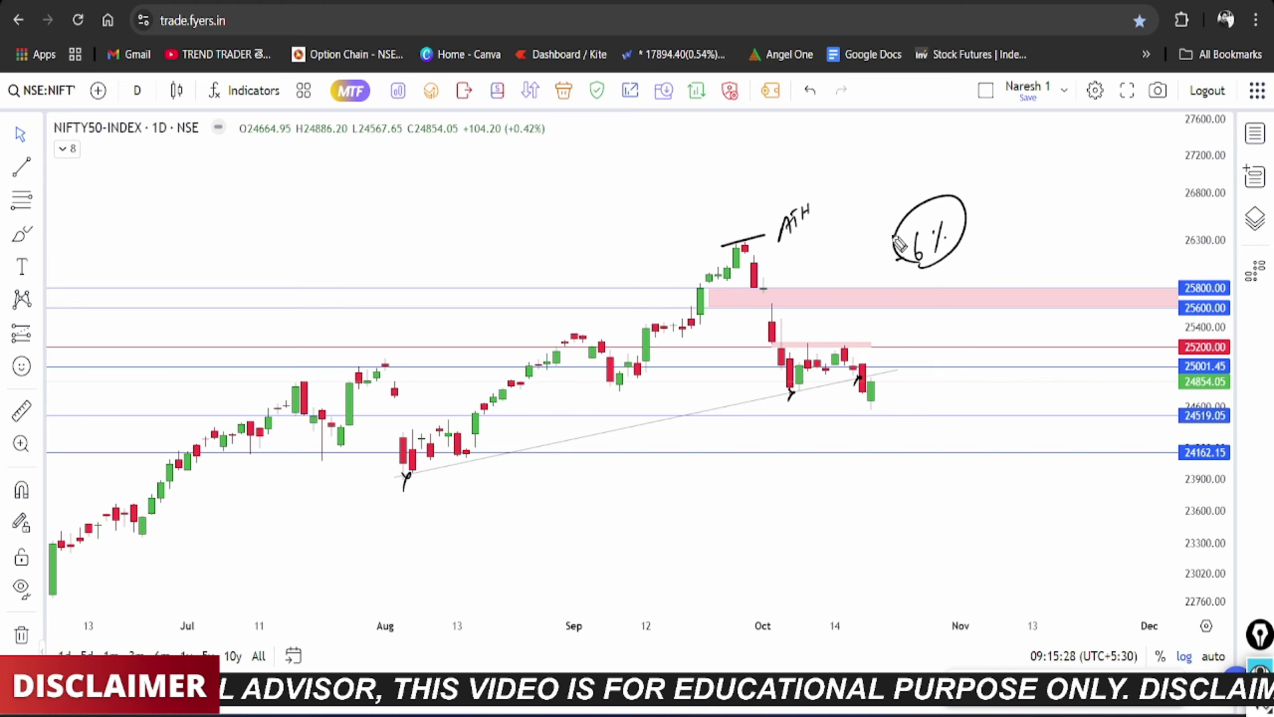
{"action": "mouse_move", "coordinate": [863, 359]}
{"action": "left_mouse_down"}
{"action": "mouse_move", "coordinate": [851, 399]}
{"action": "mouse_move", "coordinate": [866, 359]}
{"action": "left_mouse_up"}
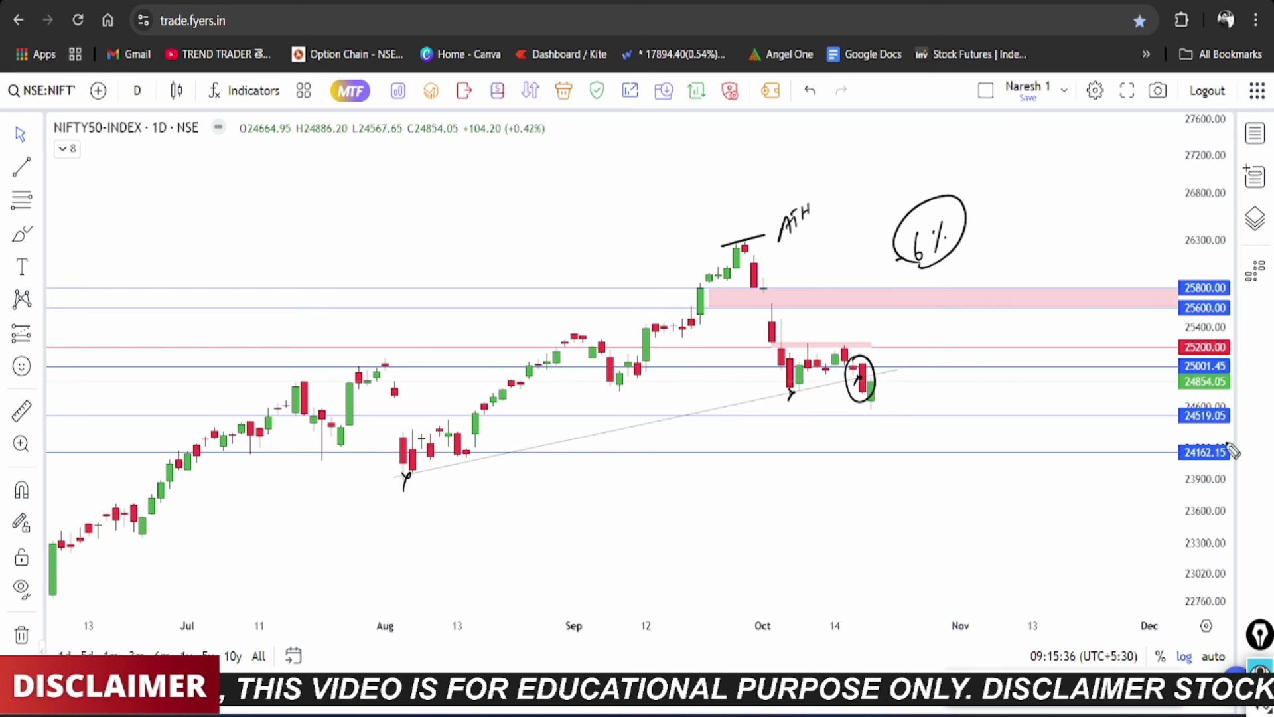
{"action": "left_click_drag", "start_coordinate": [1220, 426], "coordinate": [1190, 430]}
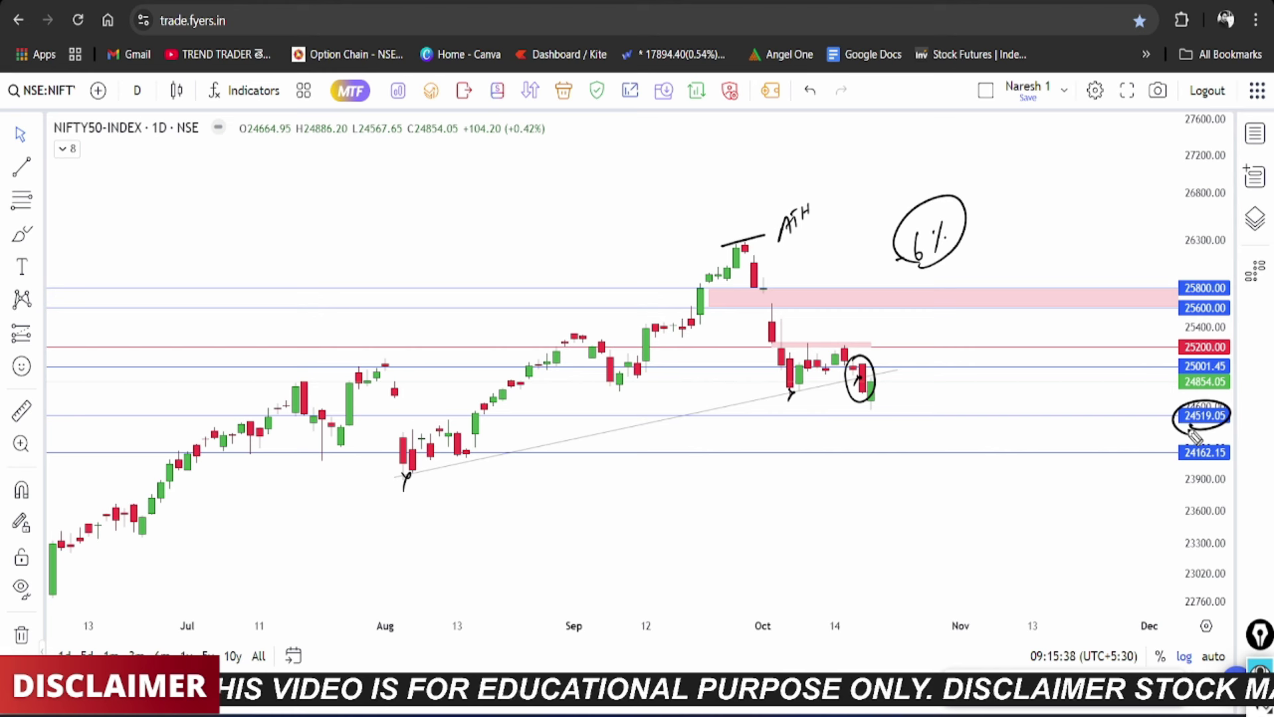
{"action": "mouse_move", "coordinate": [760, 278]}
{"action": "left_mouse_down"}
{"action": "mouse_move", "coordinate": [777, 364]}
{"action": "mouse_move", "coordinate": [831, 348]}
{"action": "mouse_move", "coordinate": [860, 404]}
{"action": "left_mouse_up"}
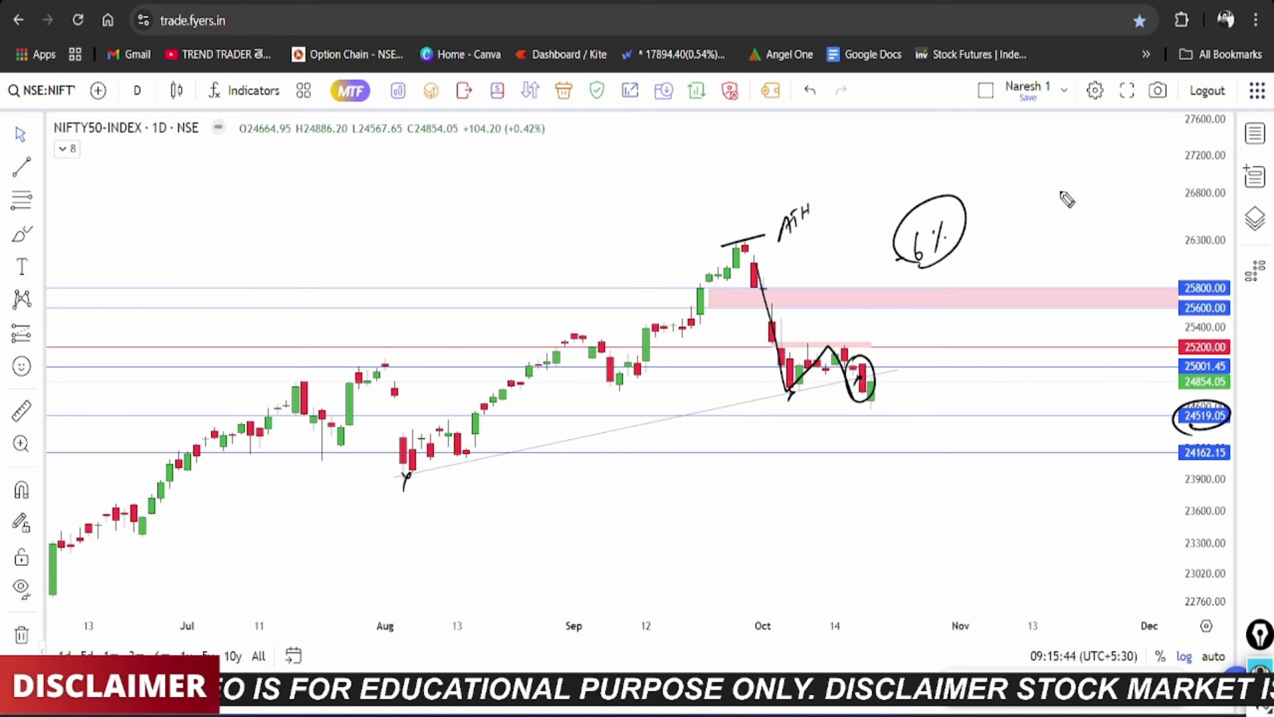
{"action": "key", "text": "e"}
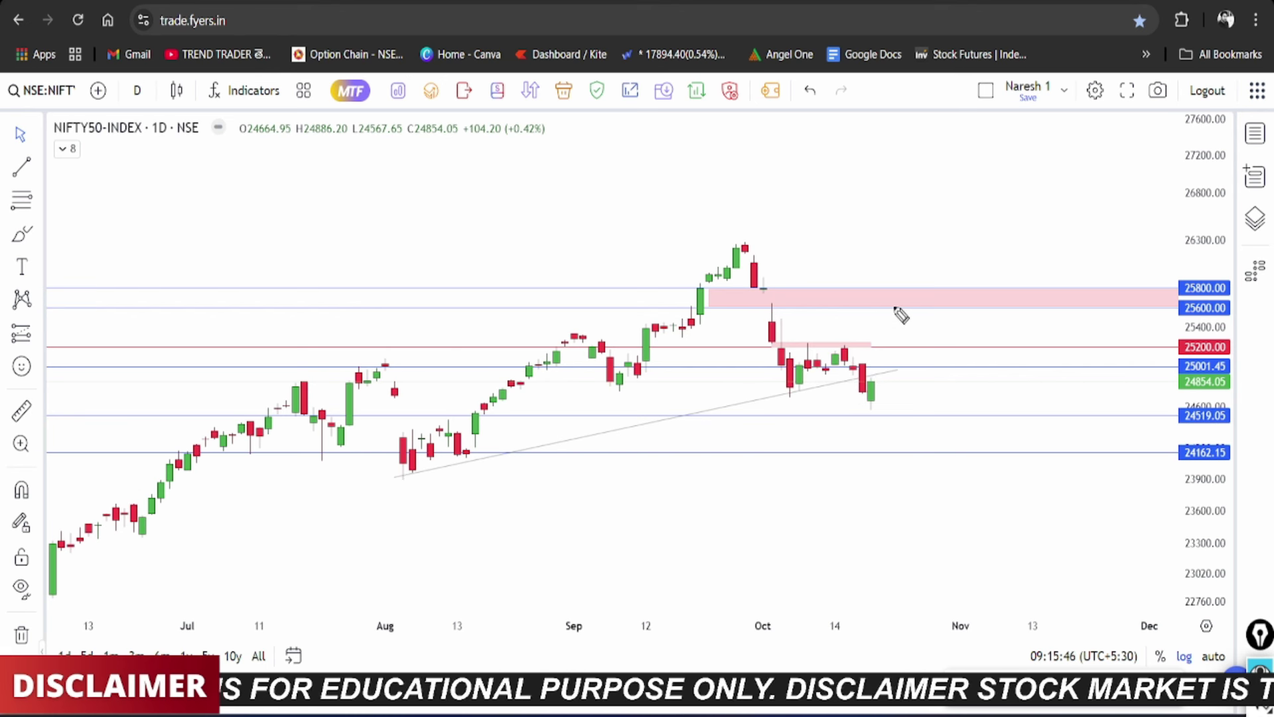
Step: Write a '200' note by the last candles and circle 24519.05 and the day's low 24567.65
{"action": "left_click_drag", "start_coordinate": [887, 405], "coordinate": [955, 400]}
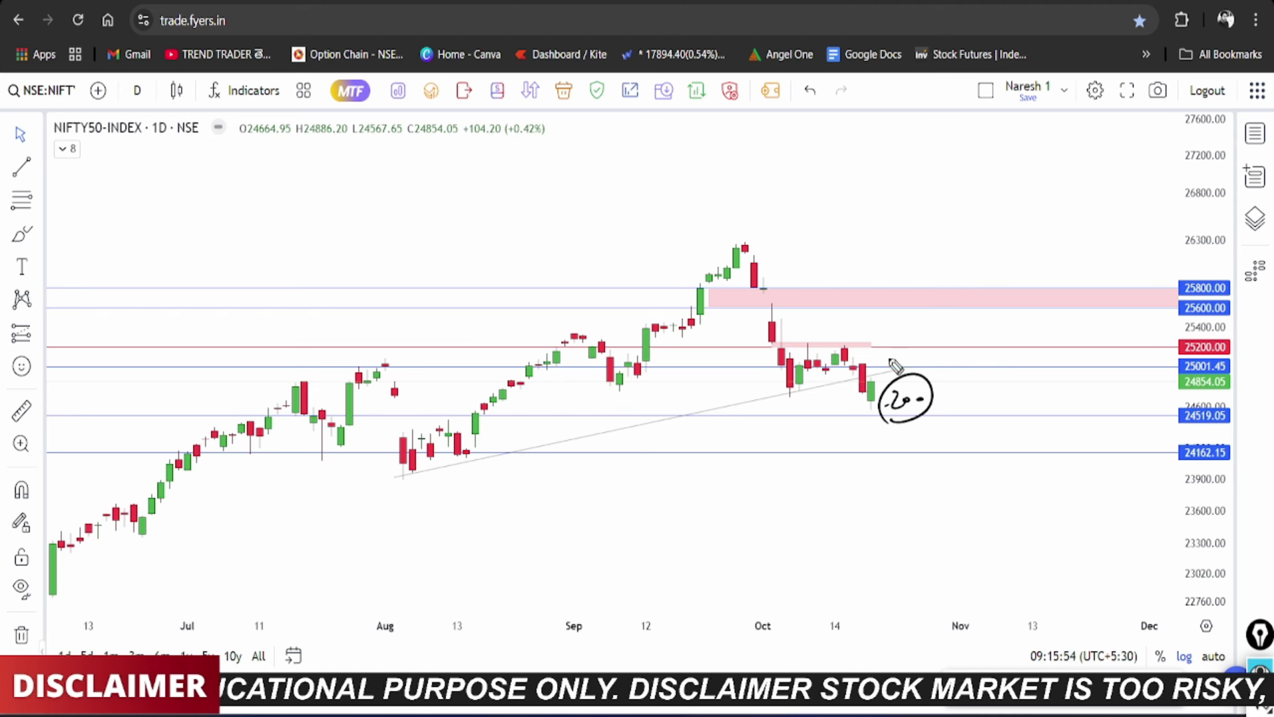
{"action": "mouse_move", "coordinate": [1195, 433]}
{"action": "left_mouse_down"}
{"action": "mouse_move", "coordinate": [1224, 421]}
{"action": "mouse_move", "coordinate": [1178, 430]}
{"action": "left_mouse_up"}
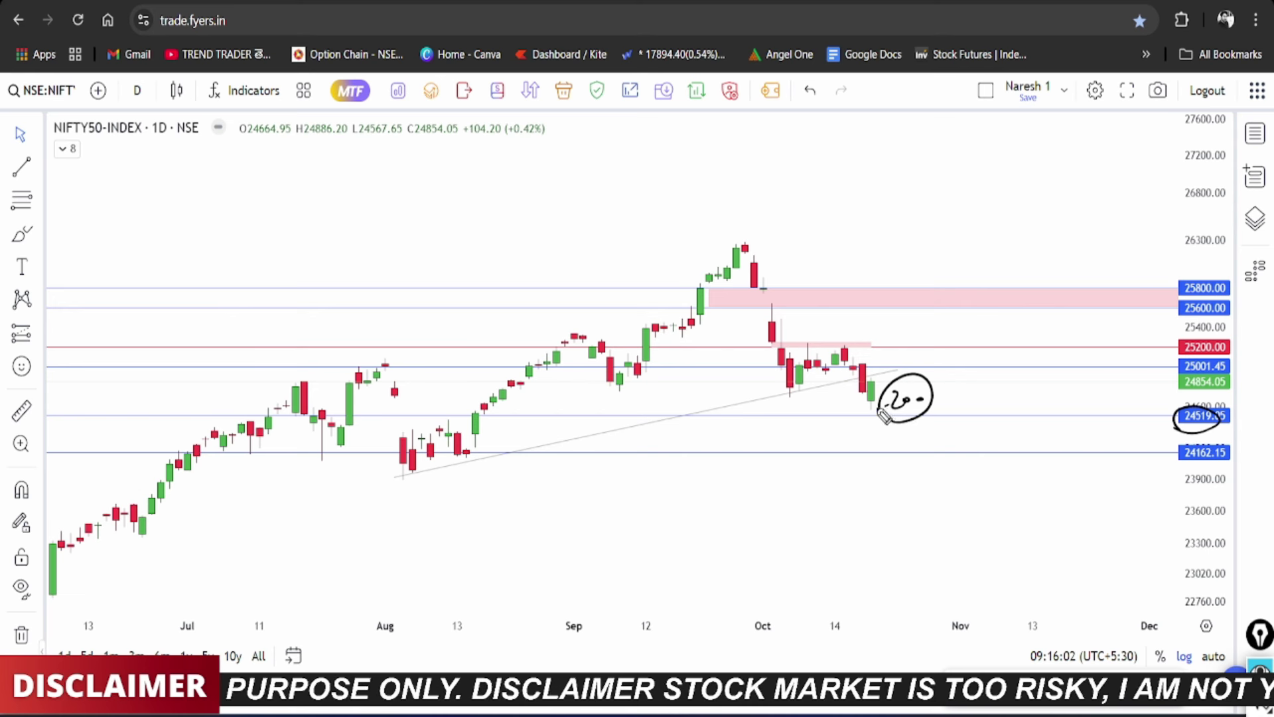
{"action": "mouse_move", "coordinate": [369, 140]}
{"action": "left_mouse_down"}
{"action": "mouse_move", "coordinate": [375, 108]}
{"action": "mouse_move", "coordinate": [365, 145]}
{"action": "left_mouse_up"}
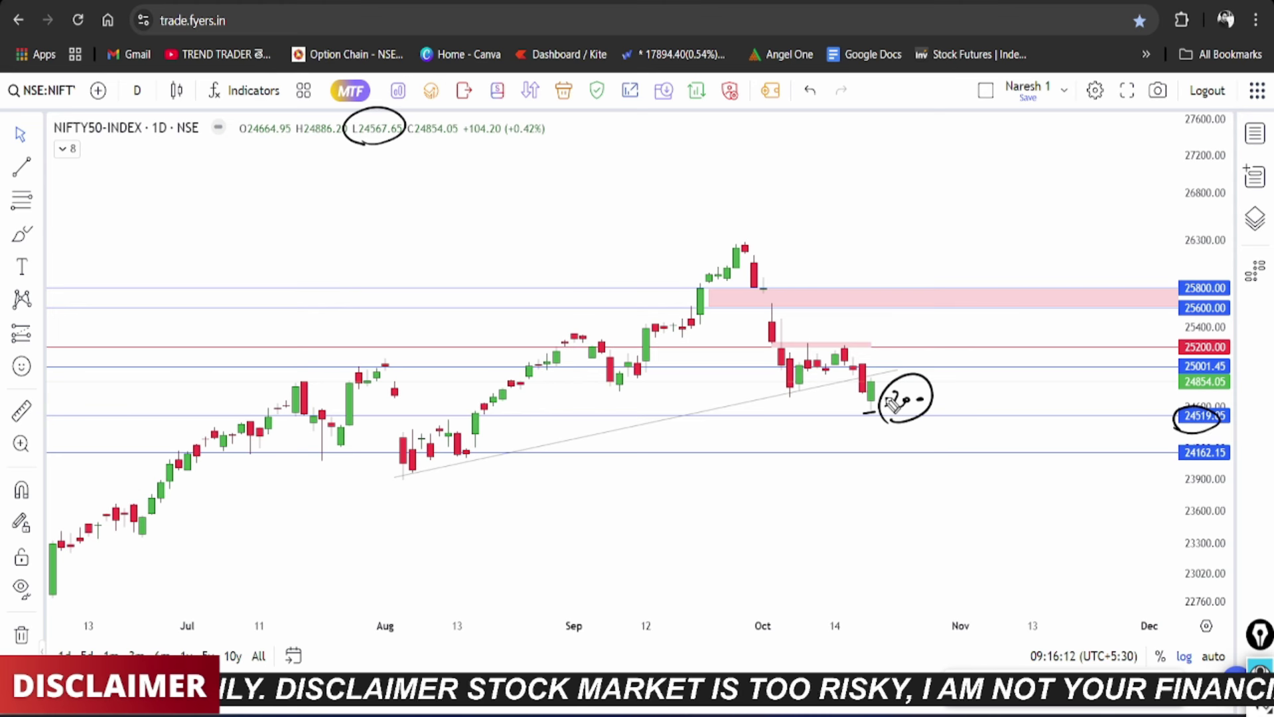
{"action": "key", "text": "e"}
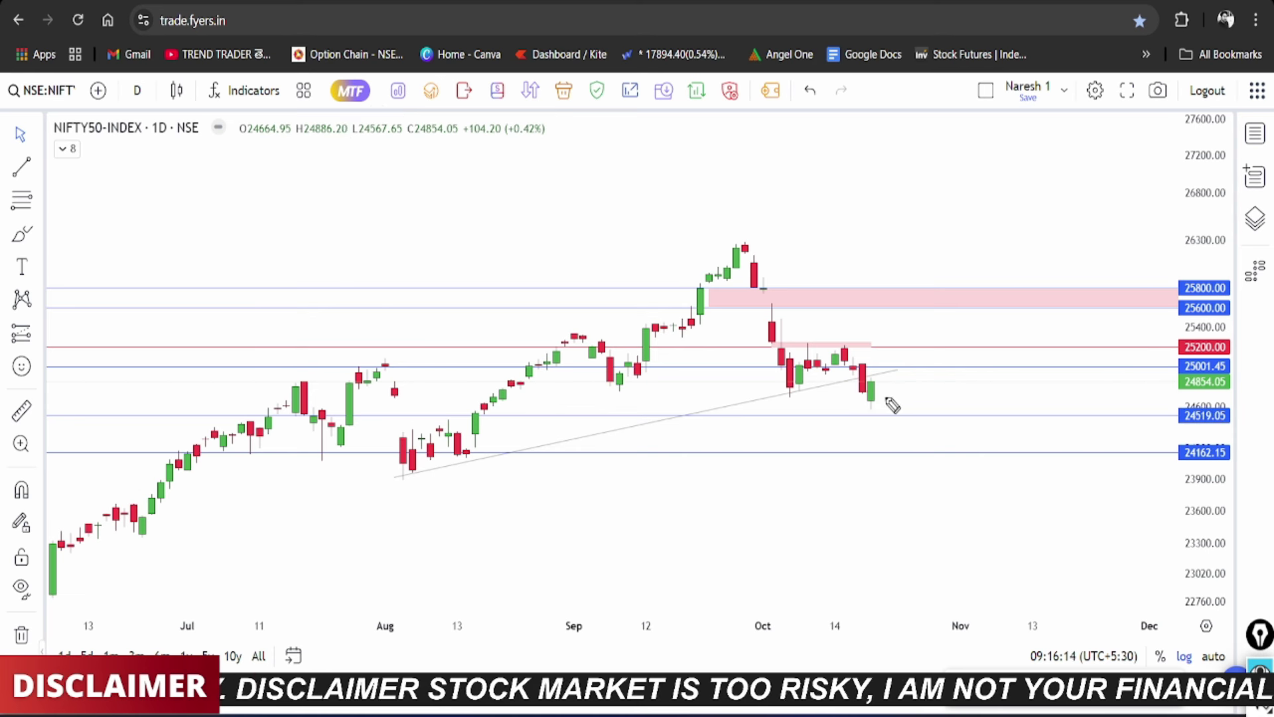
{"action": "mouse_move", "coordinate": [873, 418]}
{"action": "left_mouse_down"}
{"action": "mouse_move", "coordinate": [904, 421]}
{"action": "mouse_move", "coordinate": [908, 406]}
{"action": "left_mouse_up"}
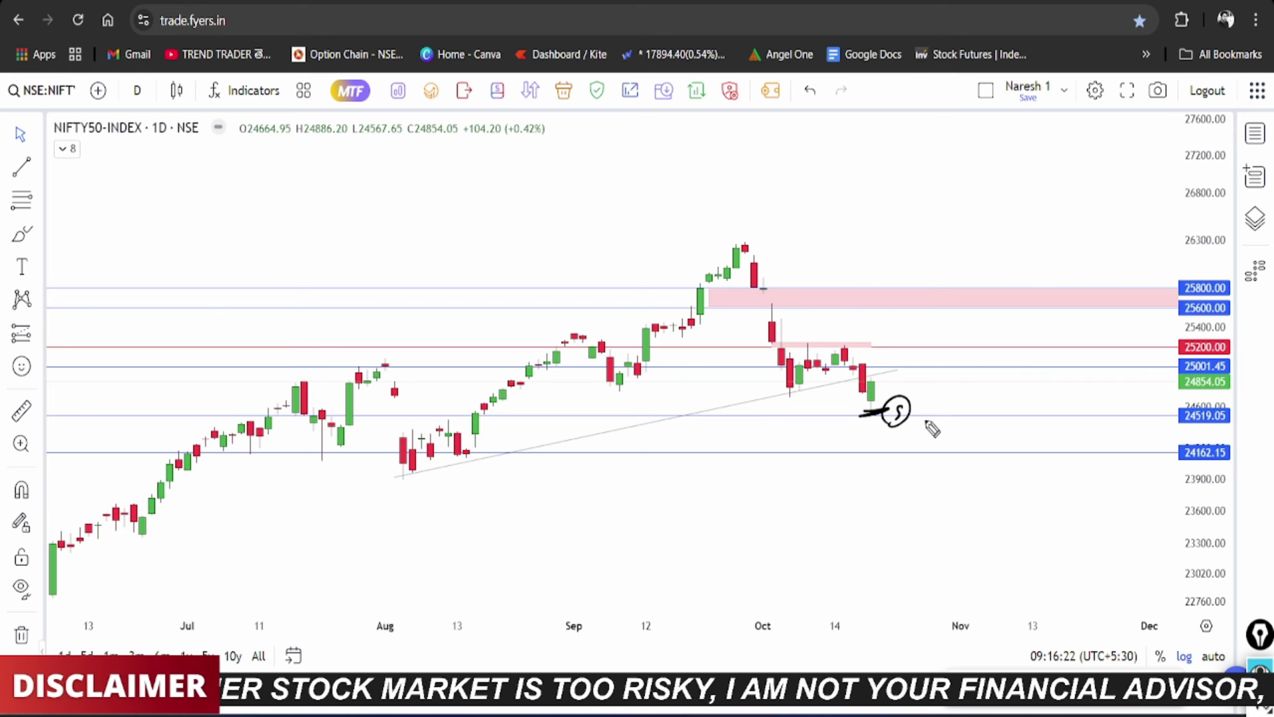
{"action": "mouse_move", "coordinate": [921, 421]}
{"action": "left_mouse_down"}
{"action": "mouse_move", "coordinate": [928, 455]}
{"action": "mouse_move", "coordinate": [949, 439]}
{"action": "left_mouse_up"}
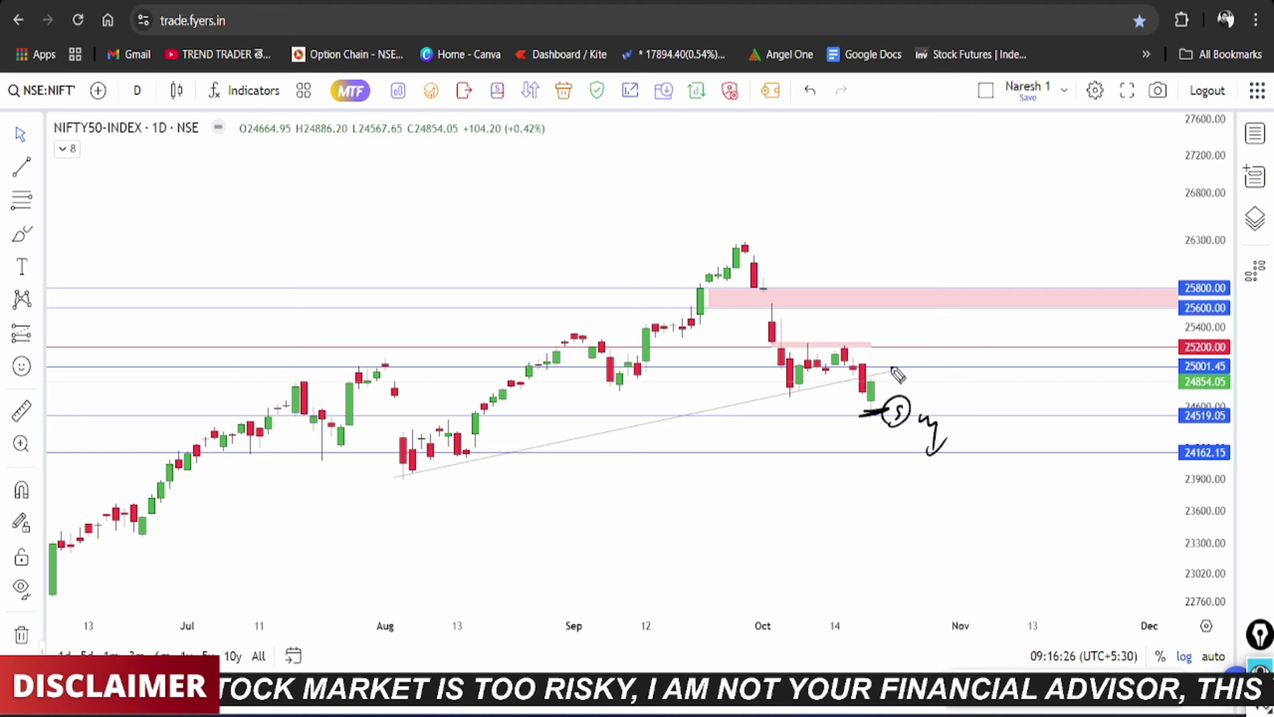
{"action": "mouse_move", "coordinate": [1190, 384]}
{"action": "left_mouse_down"}
{"action": "mouse_move", "coordinate": [1198, 361]}
{"action": "mouse_move", "coordinate": [1184, 385]}
{"action": "mouse_move", "coordinate": [1206, 372]}
{"action": "mouse_move", "coordinate": [1188, 388]}
{"action": "left_mouse_up"}
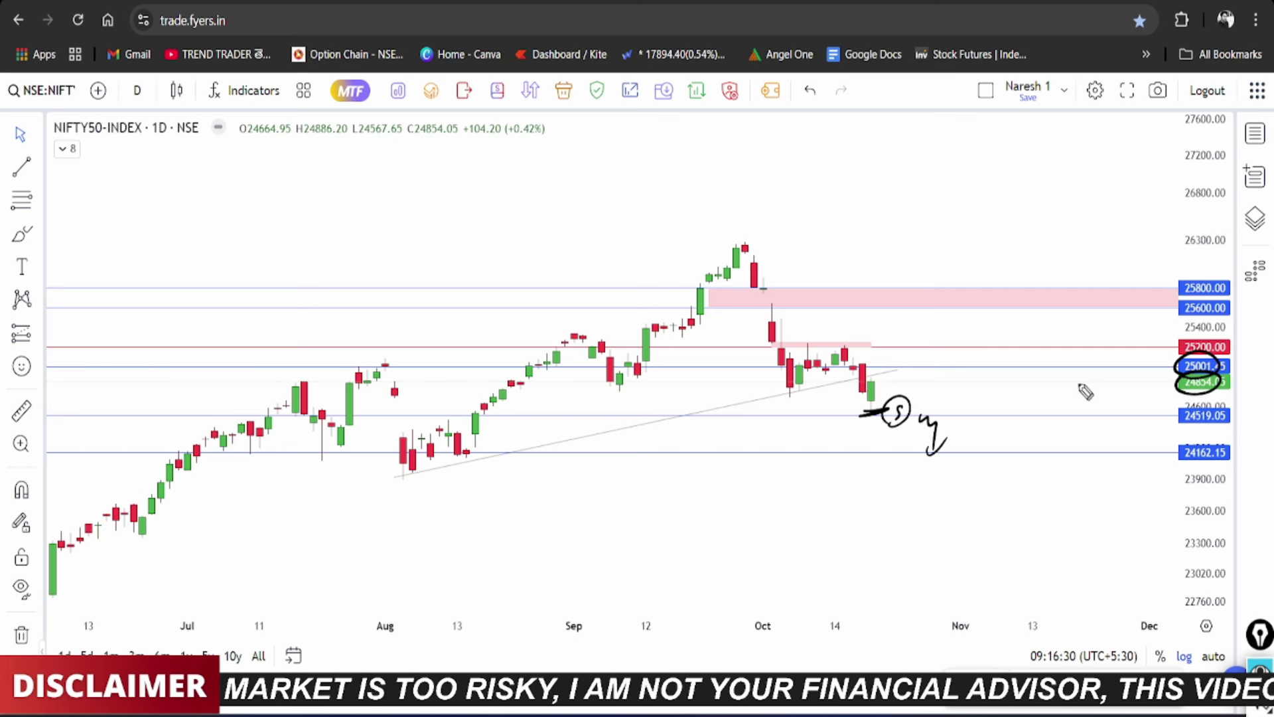
{"action": "left_click_drag", "start_coordinate": [853, 364], "coordinate": [875, 363]}
{"action": "left_click_drag", "start_coordinate": [862, 364], "coordinate": [862, 391]}
{"action": "left_click_drag", "start_coordinate": [864, 379], "coordinate": [876, 378]}
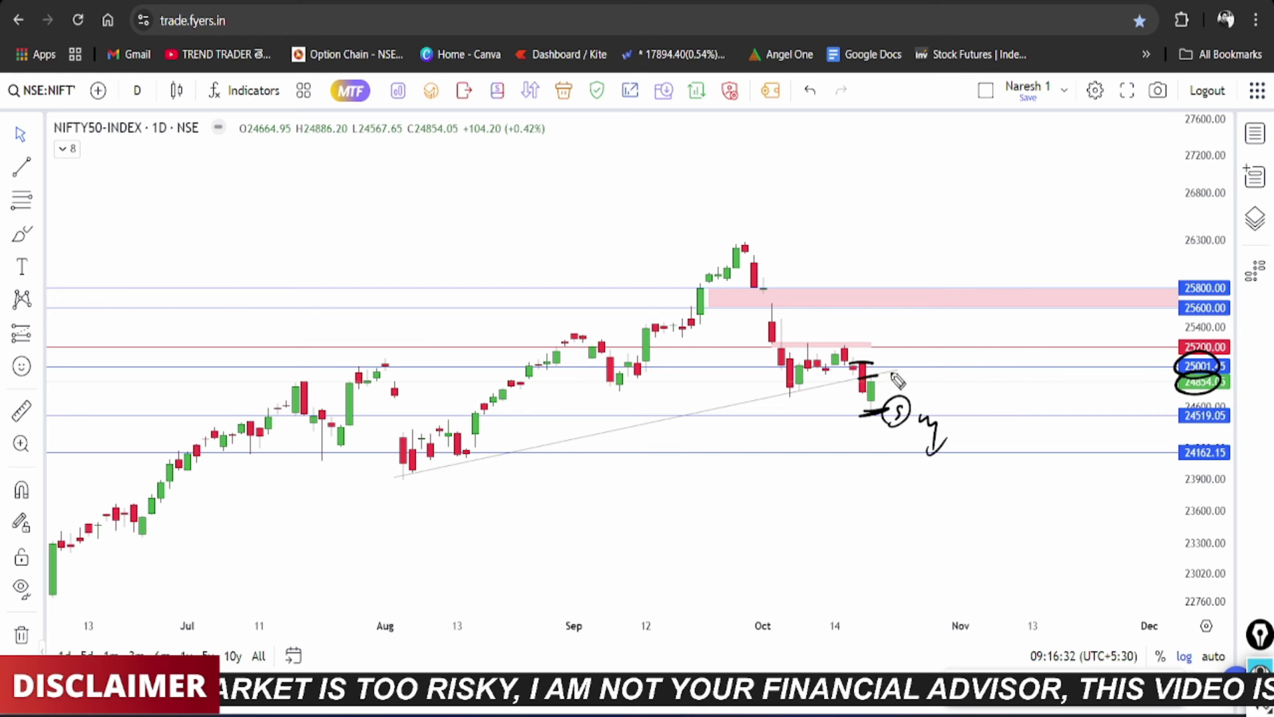
{"action": "left_click_drag", "start_coordinate": [786, 397], "coordinate": [790, 388]}
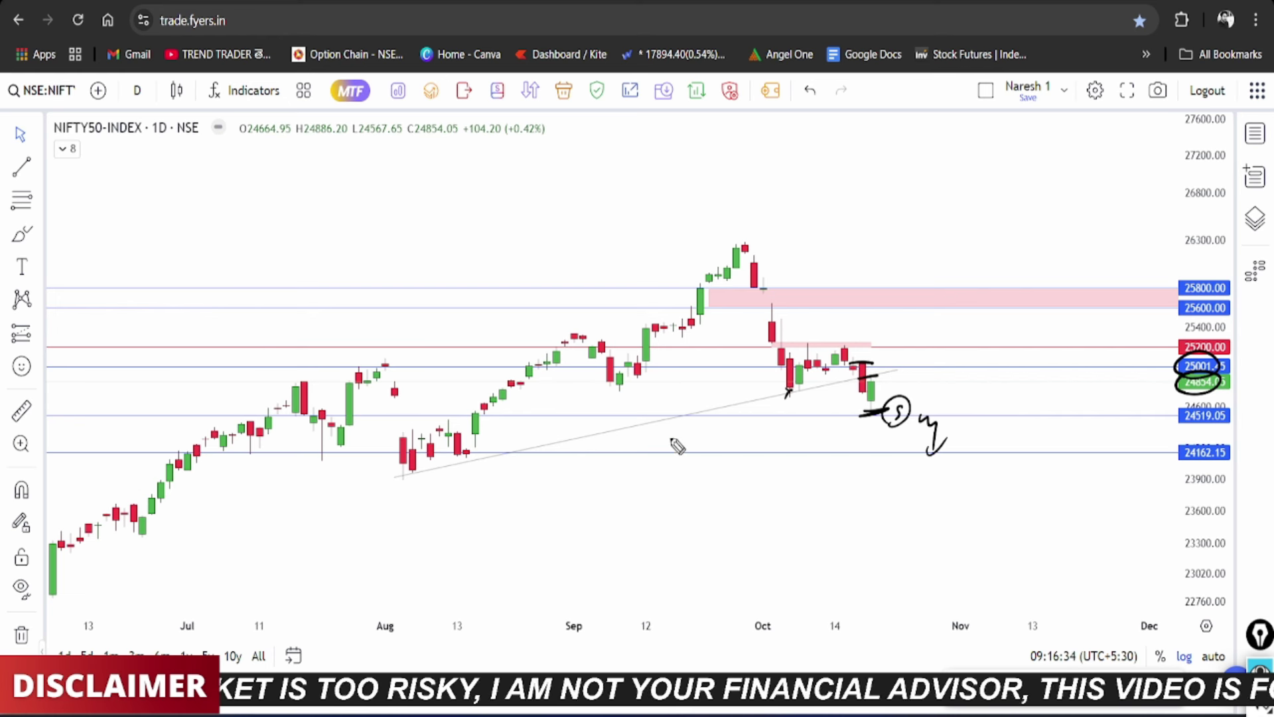
{"action": "left_click_drag", "start_coordinate": [456, 459], "coordinate": [400, 488]}
{"action": "left_click", "coordinate": [907, 366]}
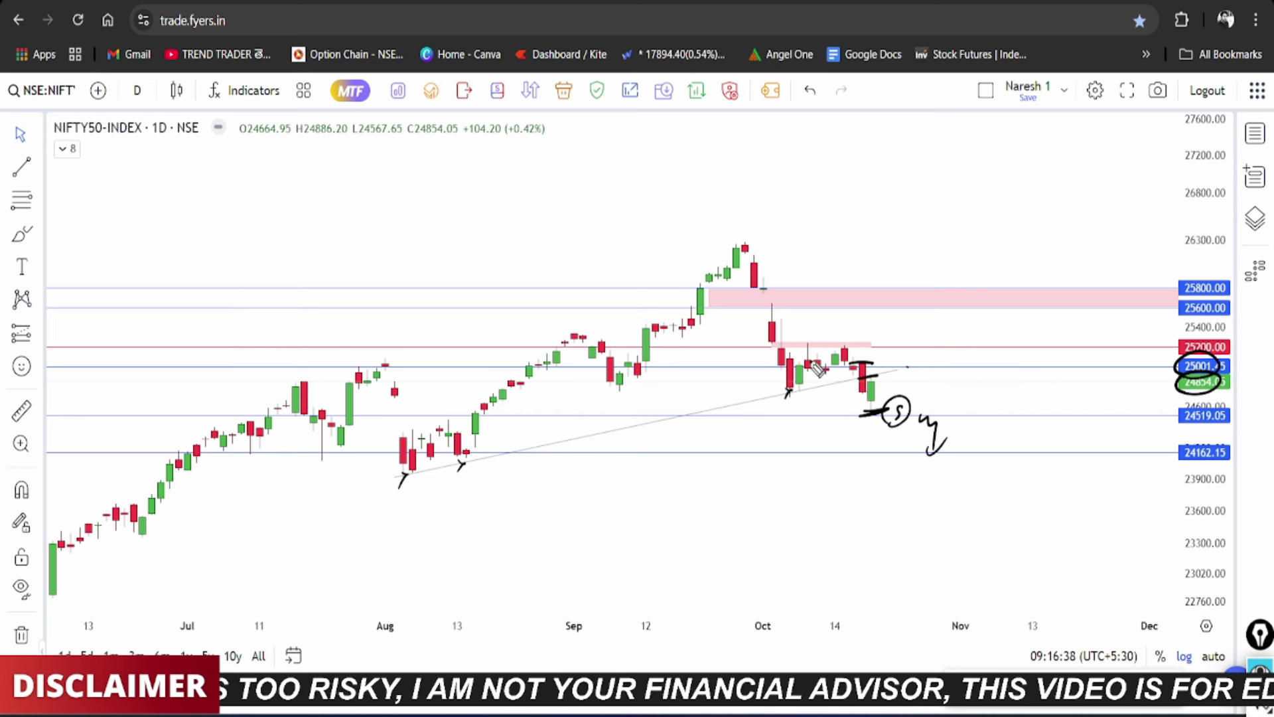
{"action": "mouse_move", "coordinate": [864, 347]}
{"action": "left_mouse_down"}
{"action": "mouse_move", "coordinate": [823, 344]}
{"action": "mouse_move", "coordinate": [795, 376]}
{"action": "mouse_move", "coordinate": [856, 376]}
{"action": "mouse_move", "coordinate": [862, 358]}
{"action": "mouse_move", "coordinate": [859, 372]}
{"action": "left_mouse_up"}
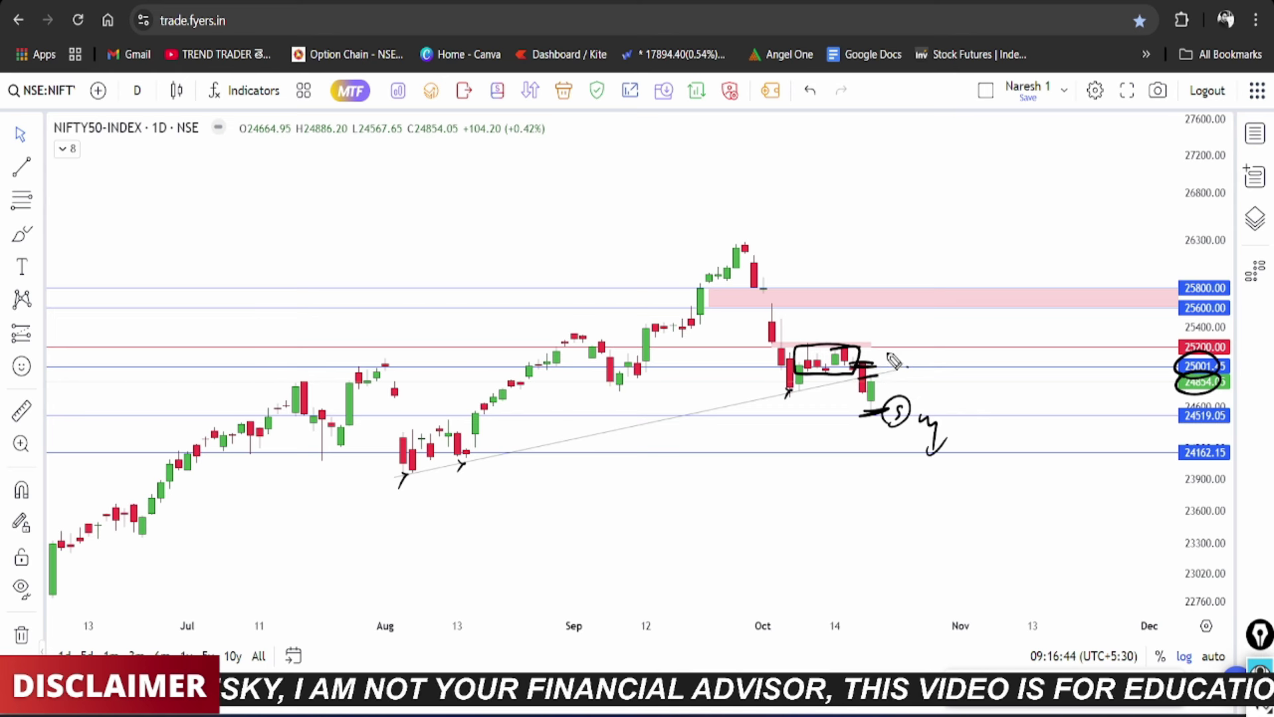
{"action": "mouse_move", "coordinate": [885, 362]}
{"action": "left_mouse_down"}
{"action": "mouse_move", "coordinate": [914, 347]}
{"action": "mouse_move", "coordinate": [938, 308]}
{"action": "mouse_move", "coordinate": [928, 322]}
{"action": "left_mouse_up"}
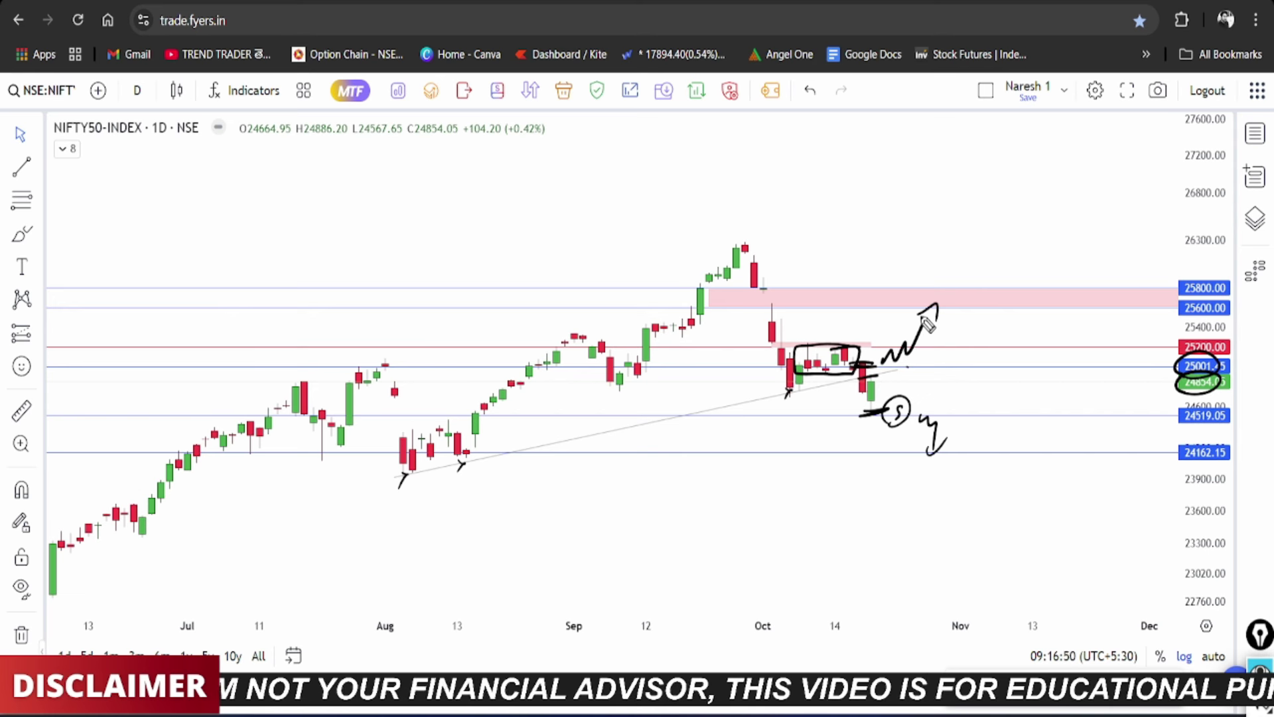
{"action": "mouse_move", "coordinate": [969, 351]}
{"action": "left_mouse_down"}
{"action": "mouse_move", "coordinate": [964, 370]}
{"action": "mouse_move", "coordinate": [970, 343]}
{"action": "left_mouse_up"}
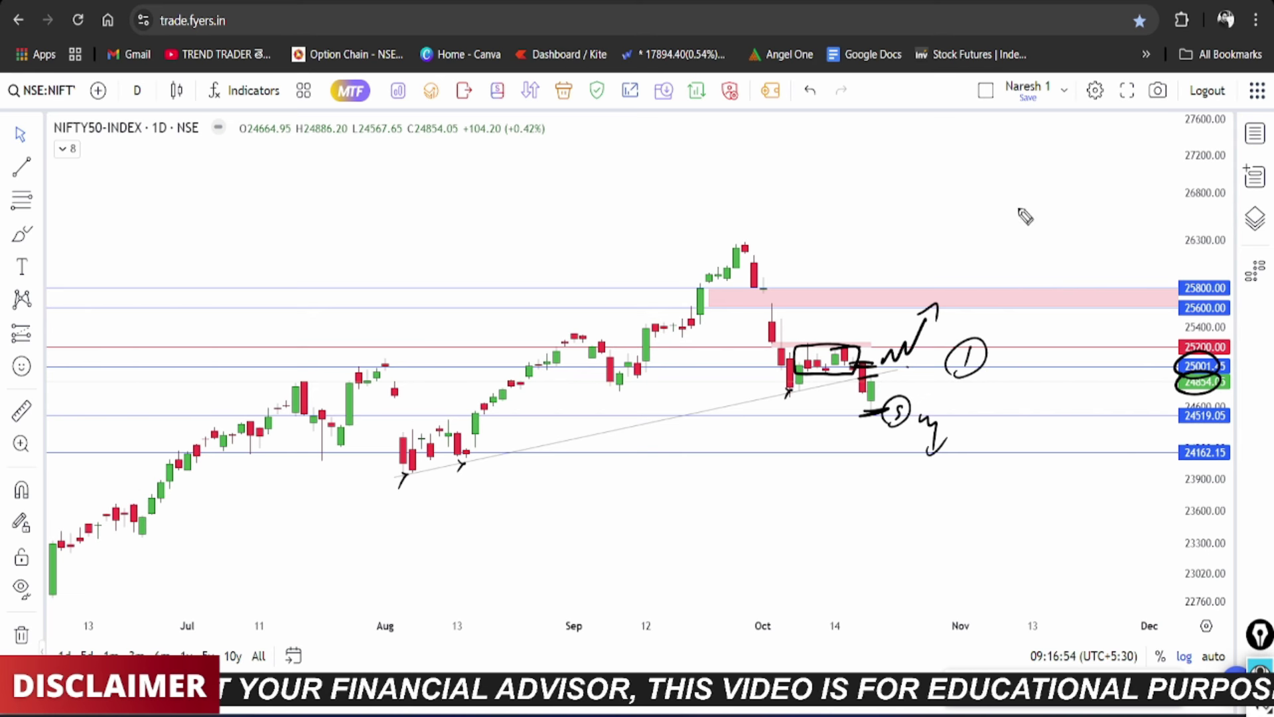
{"action": "key", "text": "e"}
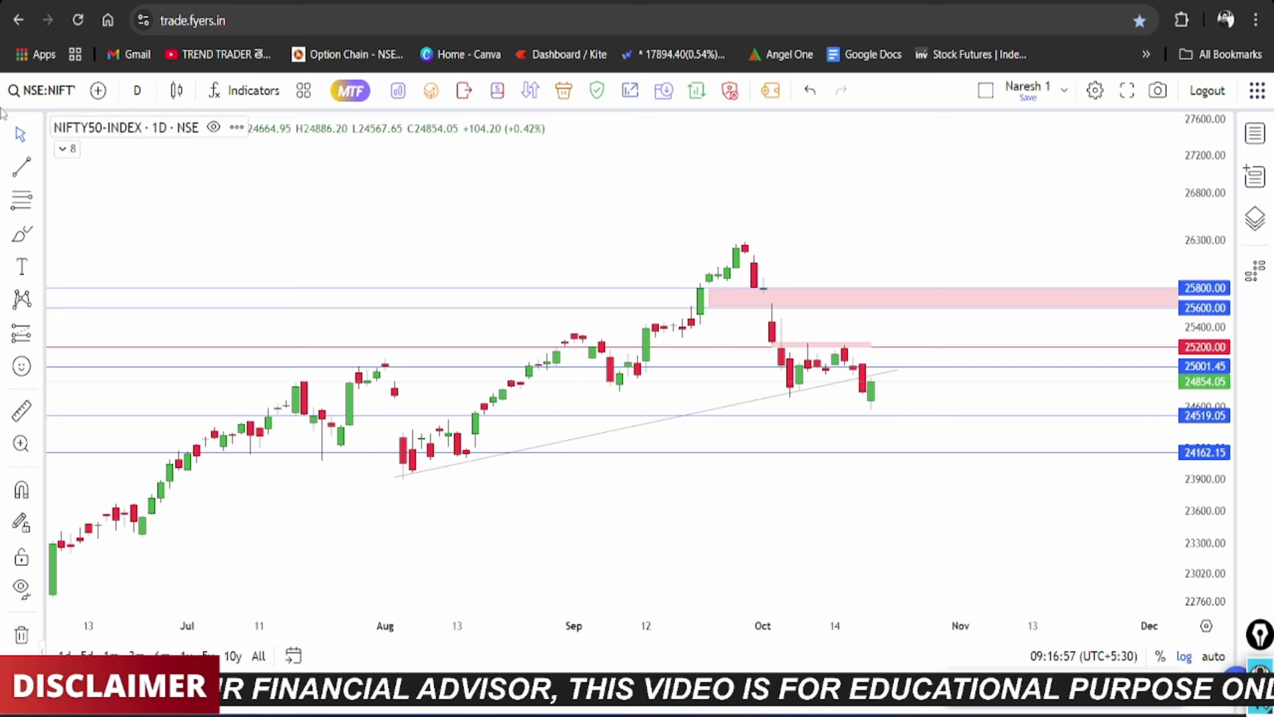
Step: Set NIFTY50 to 5-minute candles and frame the 14–21 October sessions
{"action": "left_click", "coordinate": [137, 90]}
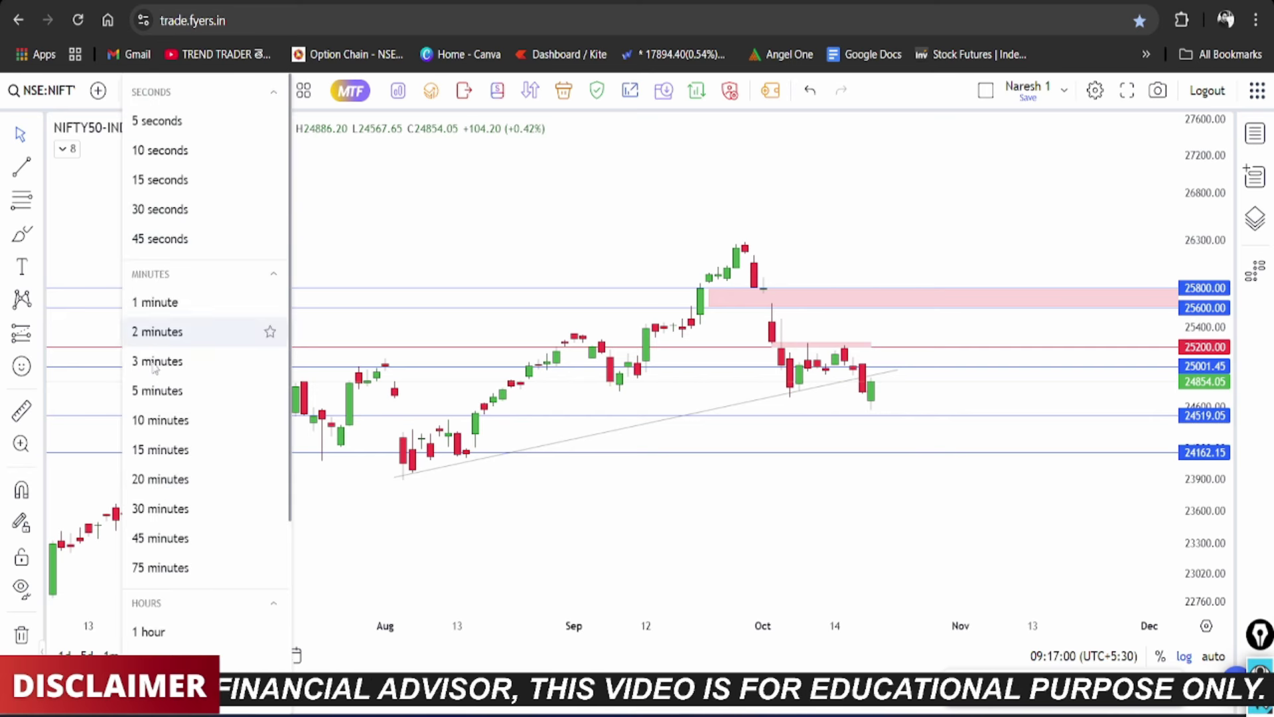
{"action": "left_click", "coordinate": [157, 389]}
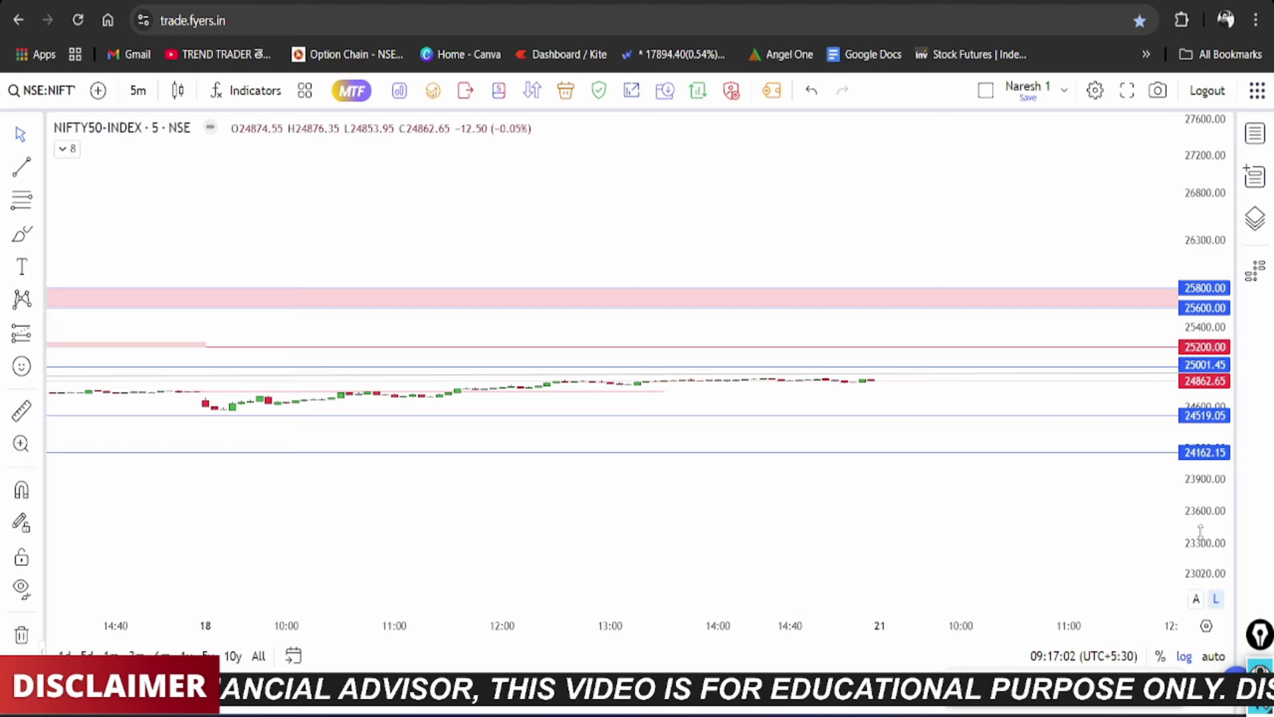
{"action": "scroll", "coordinate": [657, 366], "scroll_direction": "down", "scroll_amount": 5}
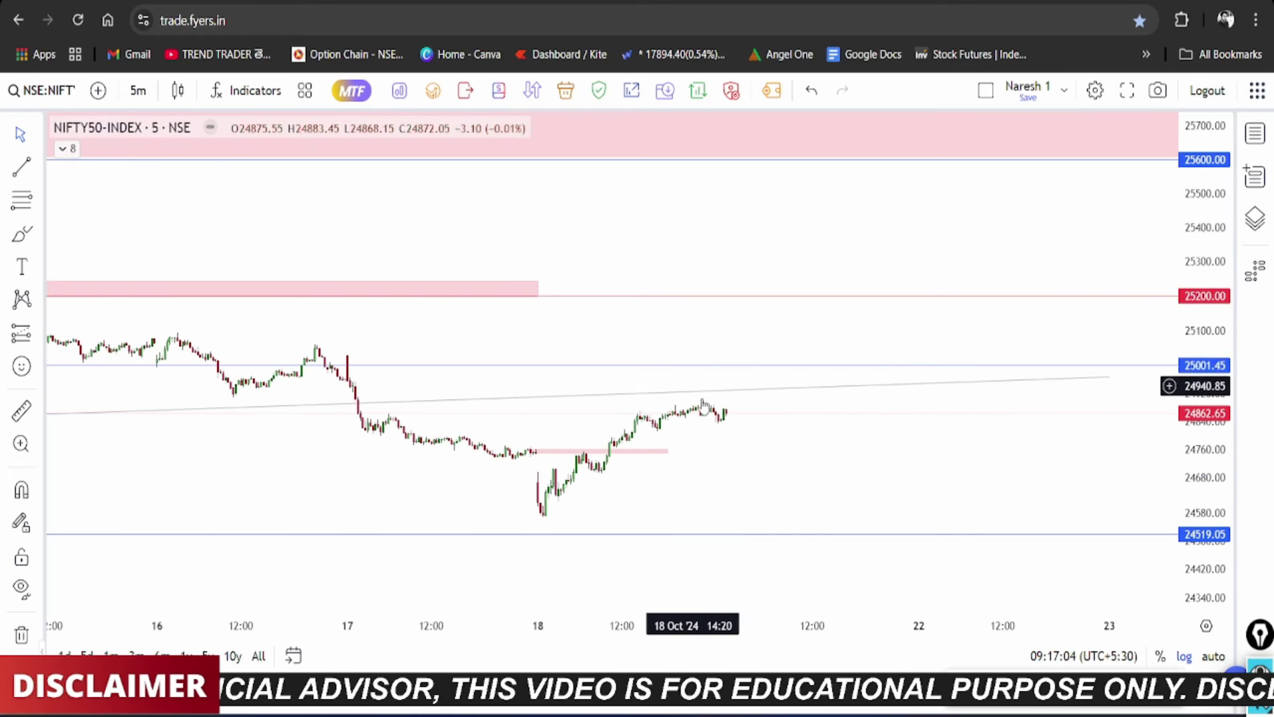
{"action": "left_click_drag", "start_coordinate": [745, 441], "coordinate": [943, 440]}
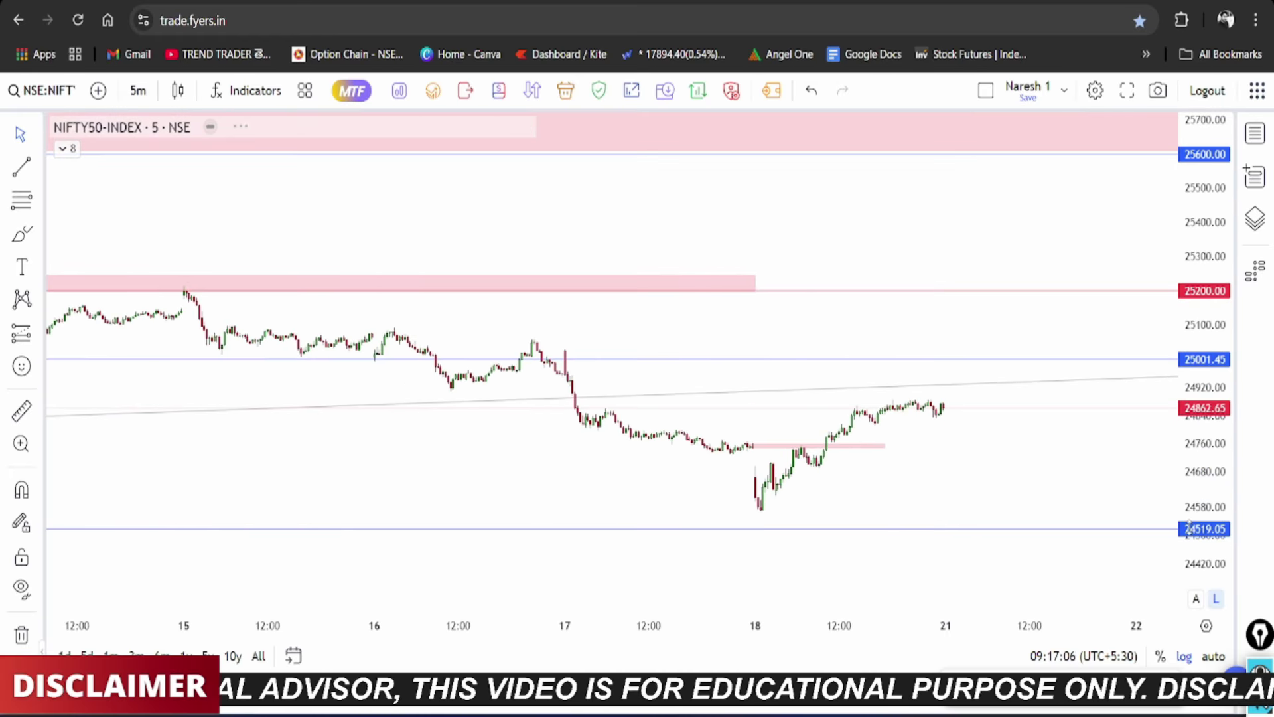
{"action": "left_click_drag", "start_coordinate": [1013, 506], "coordinate": [895, 442]}
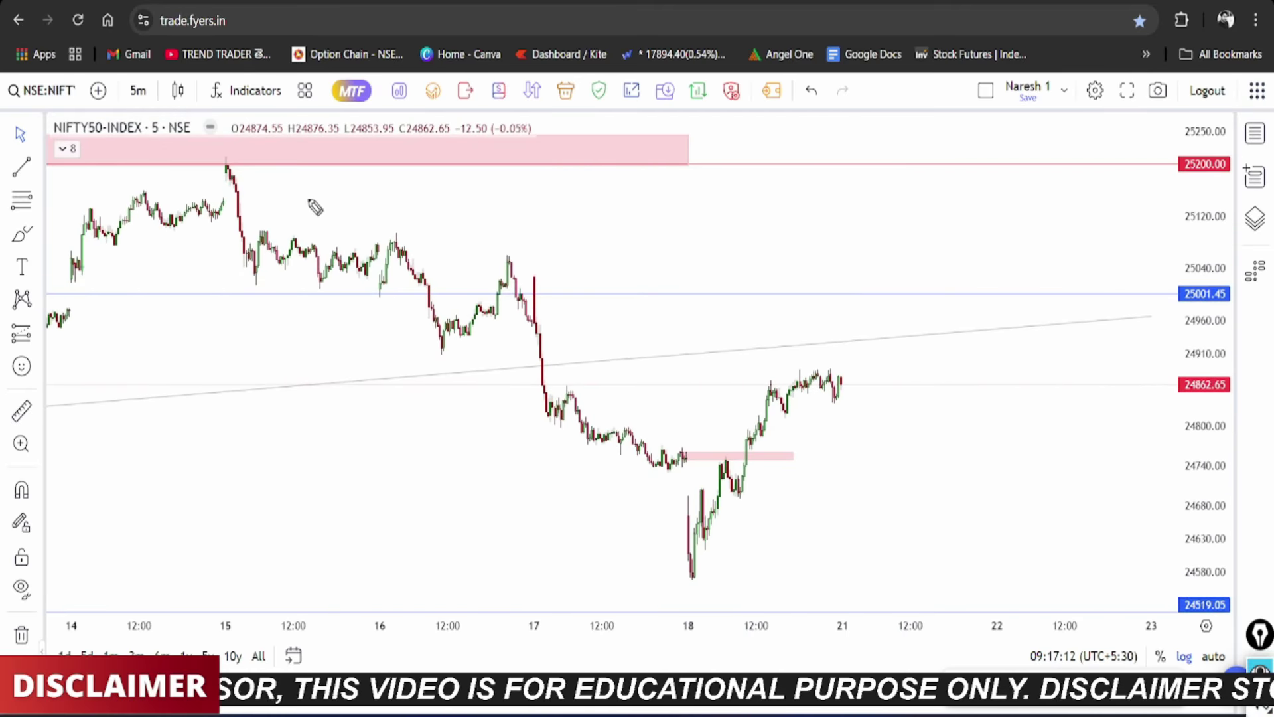
{"action": "left_click_drag", "start_coordinate": [232, 169], "coordinate": [244, 160]}
{"action": "mouse_move", "coordinate": [1209, 192]}
{"action": "left_mouse_down"}
{"action": "mouse_move", "coordinate": [1224, 187]}
{"action": "mouse_move", "coordinate": [1210, 189]}
{"action": "left_mouse_up"}
{"action": "mouse_move", "coordinate": [231, 171]}
{"action": "left_mouse_down"}
{"action": "mouse_move", "coordinate": [242, 266]}
{"action": "mouse_move", "coordinate": [398, 222]}
{"action": "mouse_move", "coordinate": [501, 282]}
{"action": "mouse_move", "coordinate": [564, 414]}
{"action": "mouse_move", "coordinate": [607, 446]}
{"action": "mouse_move", "coordinate": [688, 457]}
{"action": "mouse_move", "coordinate": [694, 470]}
{"action": "left_mouse_up"}
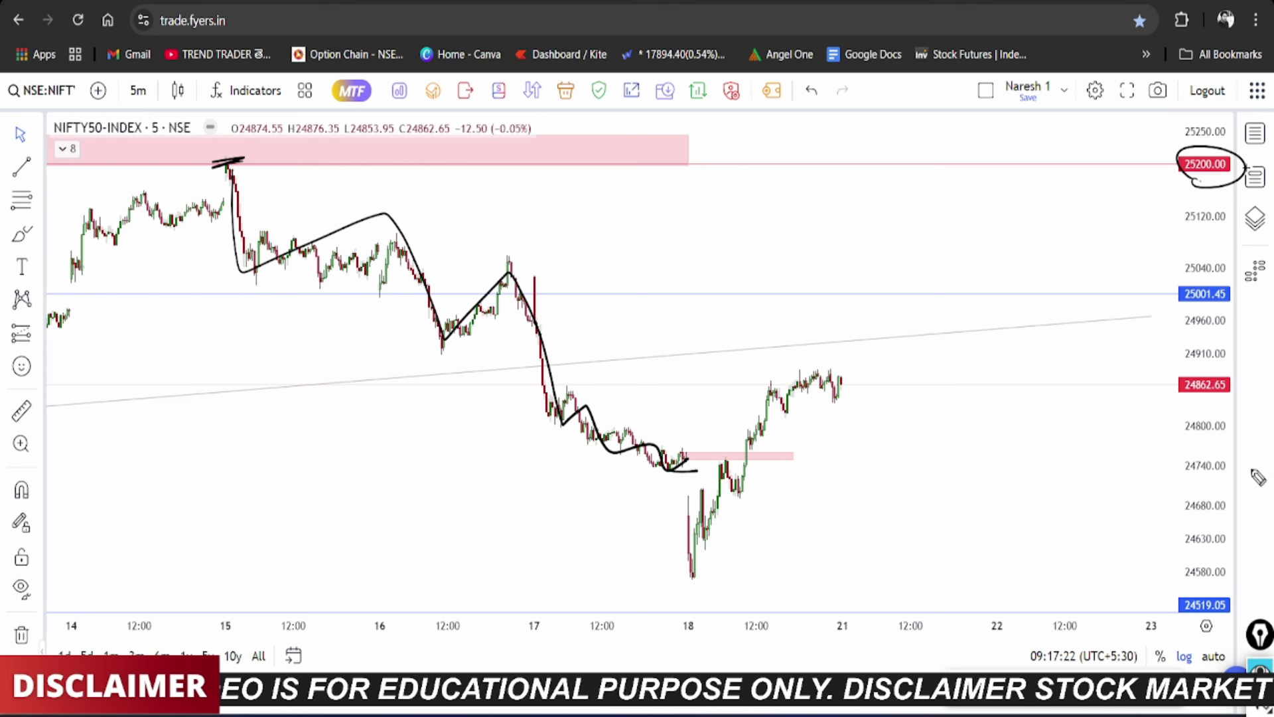
{"action": "mouse_move", "coordinate": [1190, 475]}
{"action": "left_mouse_down"}
{"action": "mouse_move", "coordinate": [1180, 458]}
{"action": "mouse_move", "coordinate": [1186, 475]}
{"action": "left_mouse_up"}
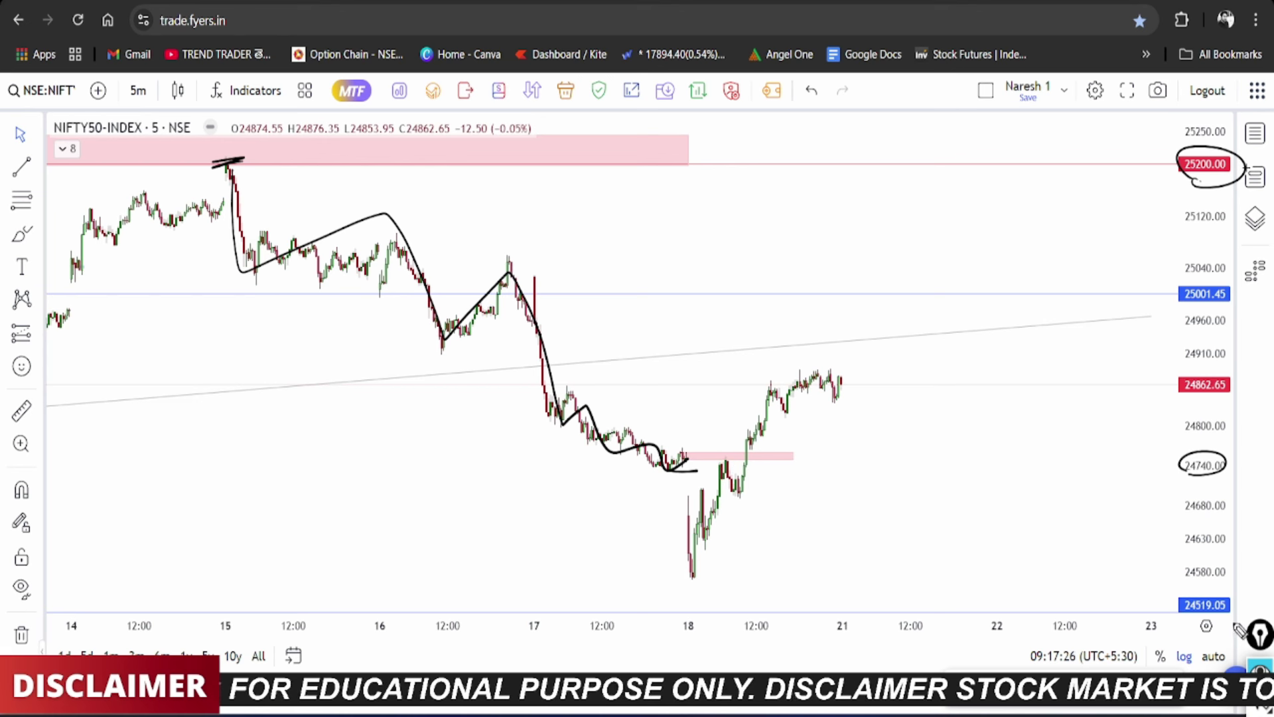
{"action": "left_click_drag", "start_coordinate": [1201, 624], "coordinate": [1189, 624]}
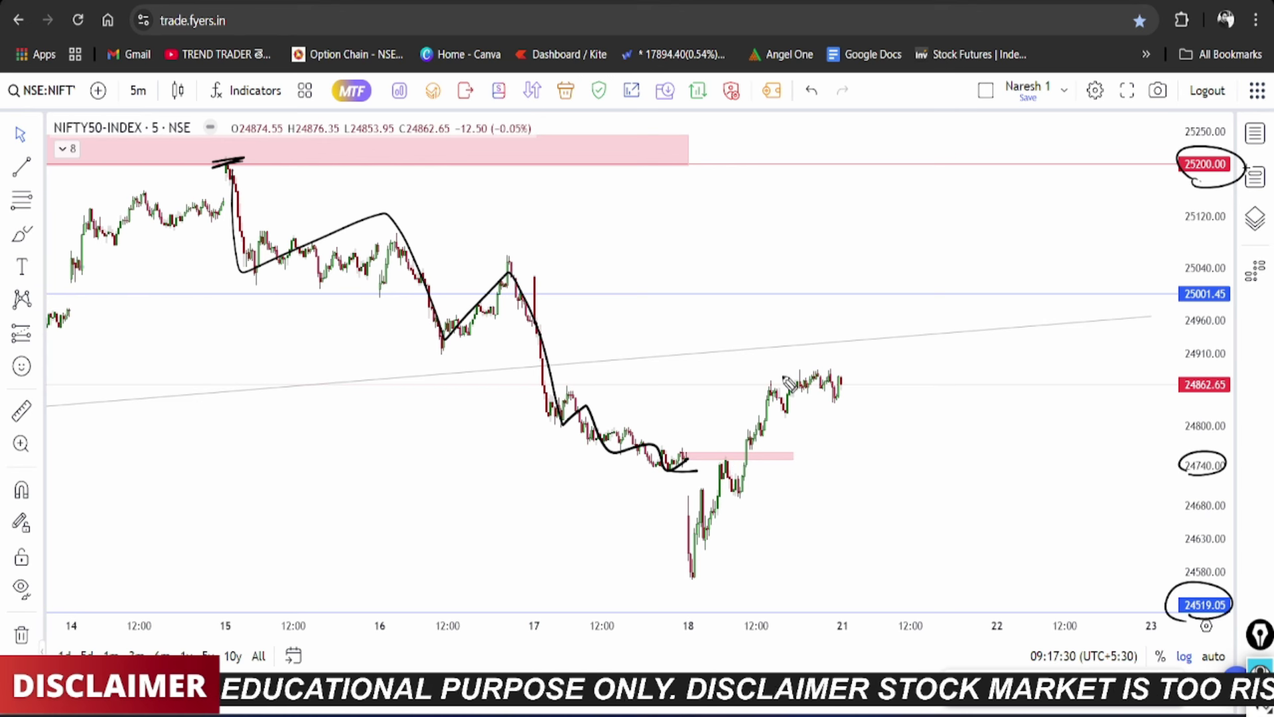
{"action": "mouse_move", "coordinate": [683, 483]}
{"action": "left_mouse_down"}
{"action": "mouse_move", "coordinate": [679, 472]}
{"action": "mouse_move", "coordinate": [694, 588]}
{"action": "mouse_move", "coordinate": [699, 560]}
{"action": "left_mouse_up"}
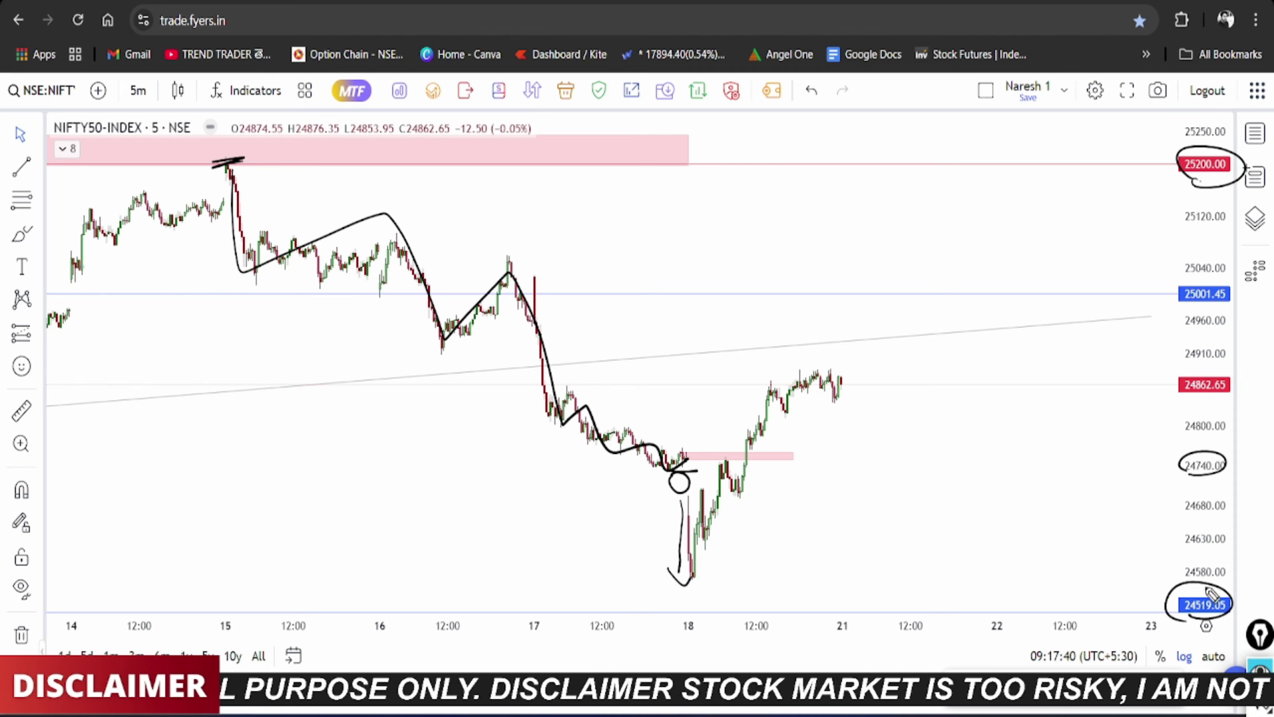
{"action": "left_click_drag", "start_coordinate": [702, 582], "coordinate": [722, 541]}
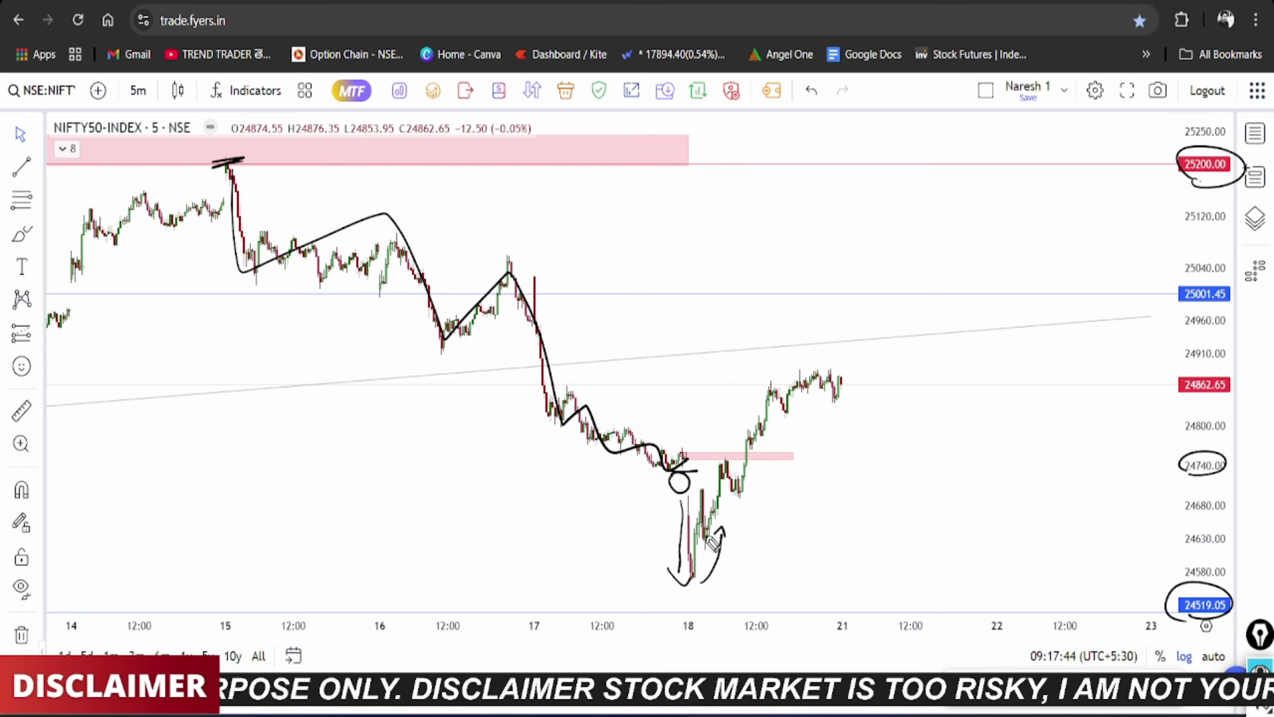
Step: Sketch the W-shaped rebound from the 18 Oct low with bottom dashes, a circled candle and level lines
{"action": "key", "text": "e"}
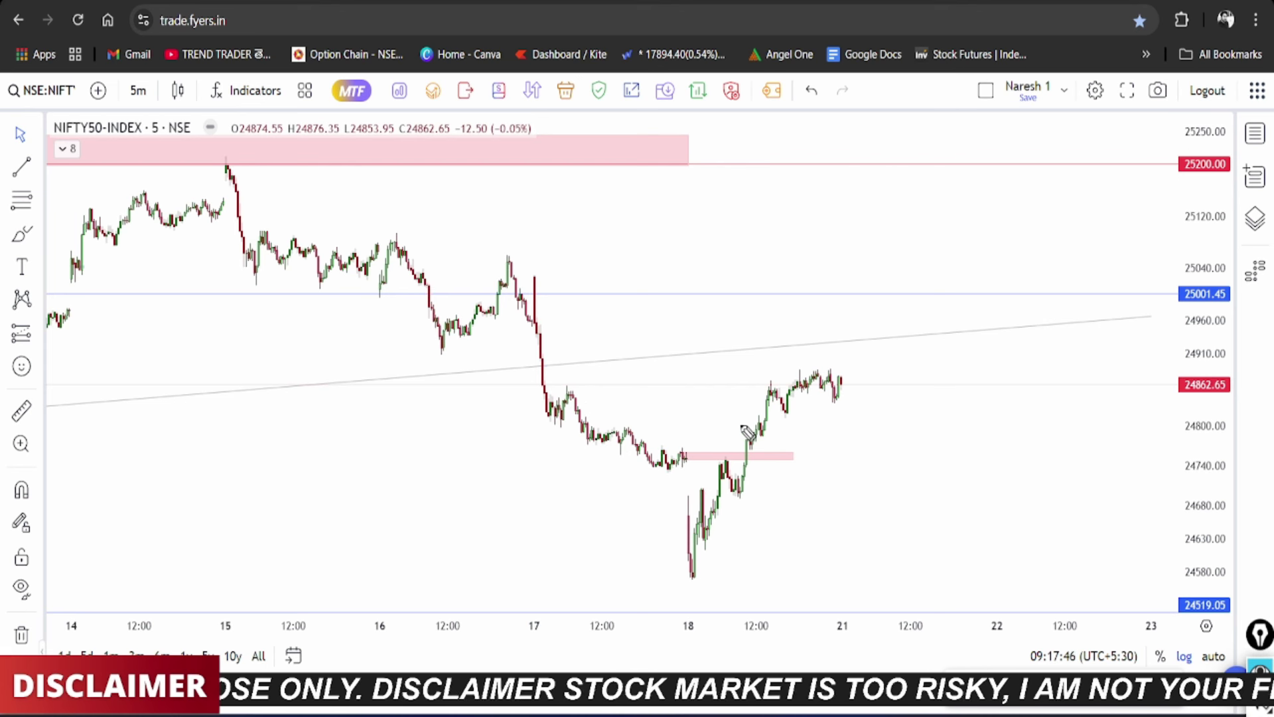
{"action": "mouse_move", "coordinate": [709, 553]}
{"action": "left_mouse_down"}
{"action": "mouse_move", "coordinate": [722, 576]}
{"action": "mouse_move", "coordinate": [748, 518]}
{"action": "mouse_move", "coordinate": [756, 531]}
{"action": "mouse_move", "coordinate": [791, 476]}
{"action": "mouse_move", "coordinate": [821, 464]}
{"action": "mouse_move", "coordinate": [835, 420]}
{"action": "mouse_move", "coordinate": [844, 430]}
{"action": "left_mouse_up"}
{"action": "mouse_move", "coordinate": [693, 499]}
{"action": "left_mouse_down"}
{"action": "mouse_move", "coordinate": [688, 568]}
{"action": "mouse_move", "coordinate": [703, 491]}
{"action": "mouse_move", "coordinate": [735, 488]}
{"action": "left_mouse_up"}
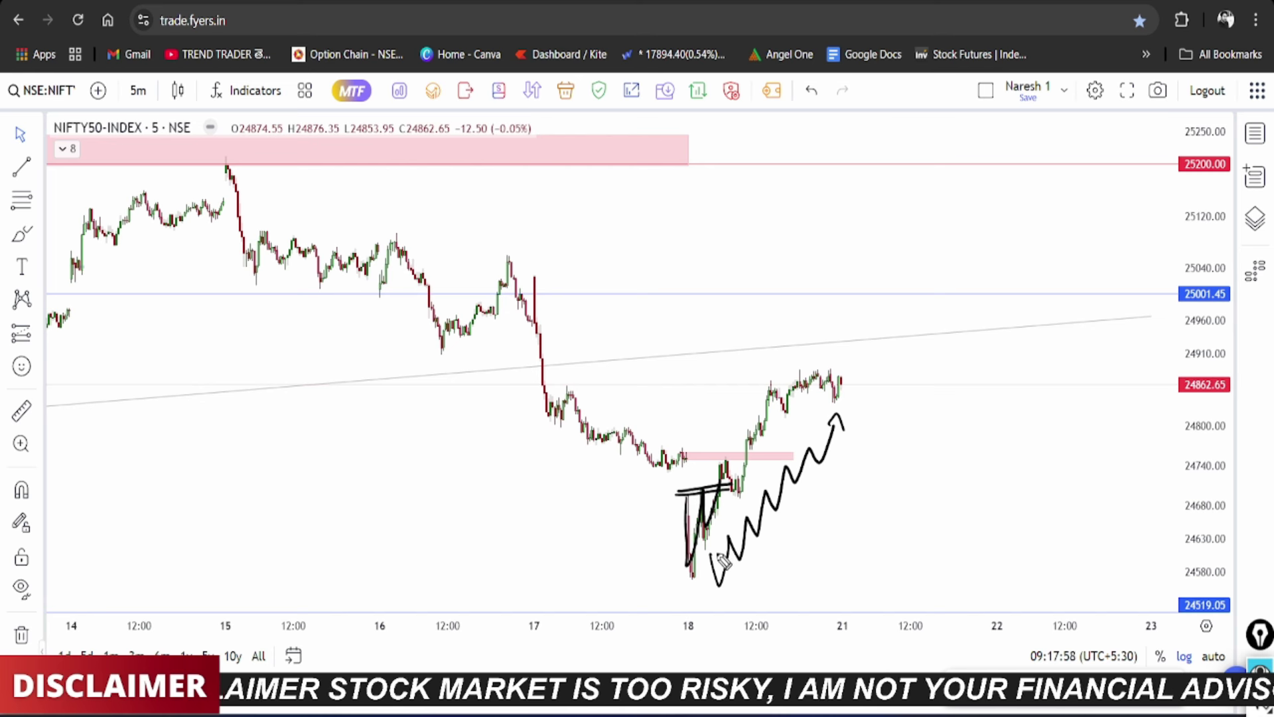
{"action": "left_click_drag", "start_coordinate": [711, 589], "coordinate": [753, 558]}
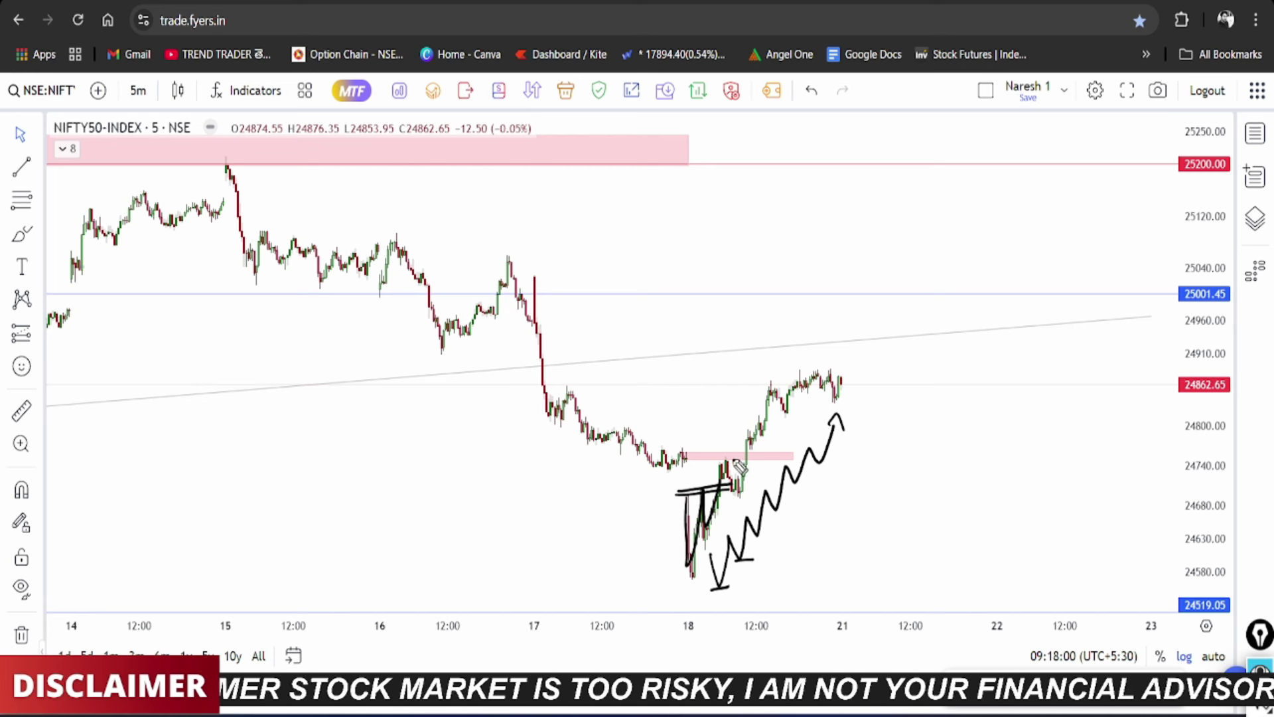
{"action": "left_click_drag", "start_coordinate": [685, 446], "coordinate": [684, 447]}
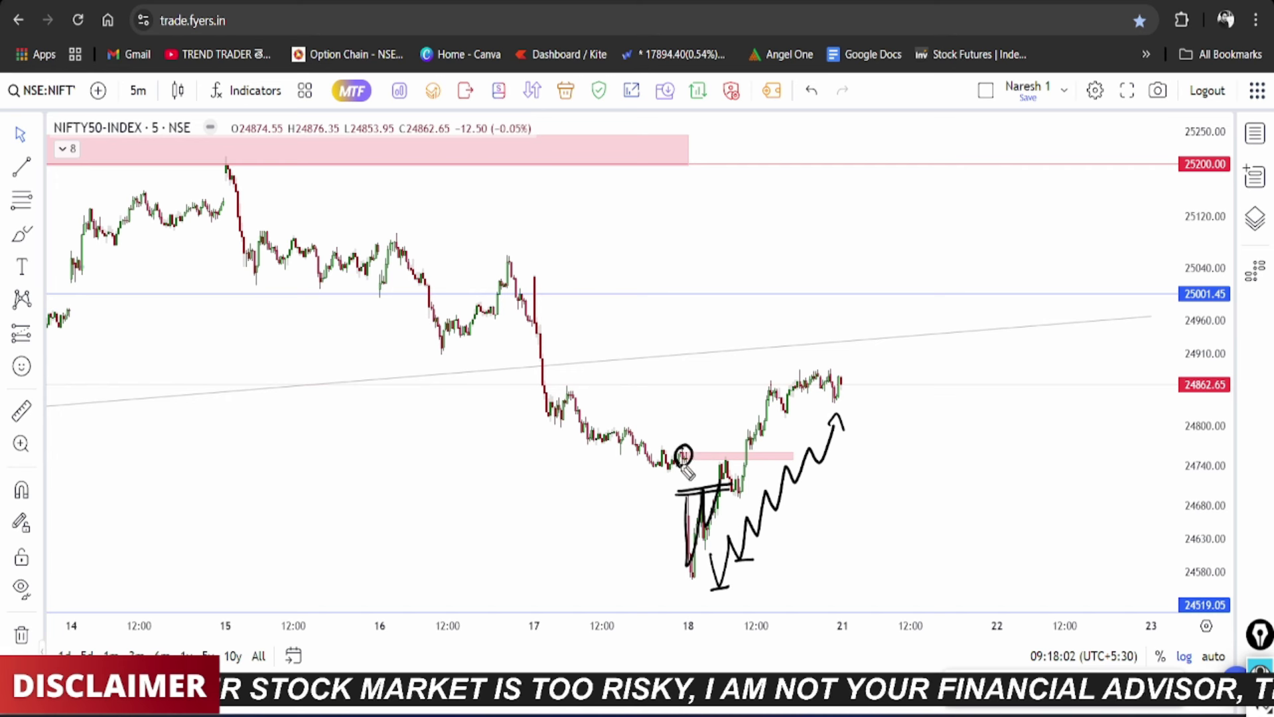
{"action": "mouse_move", "coordinate": [716, 496]}
{"action": "left_mouse_down"}
{"action": "mouse_move", "coordinate": [793, 402]}
{"action": "mouse_move", "coordinate": [858, 379]}
{"action": "left_mouse_up"}
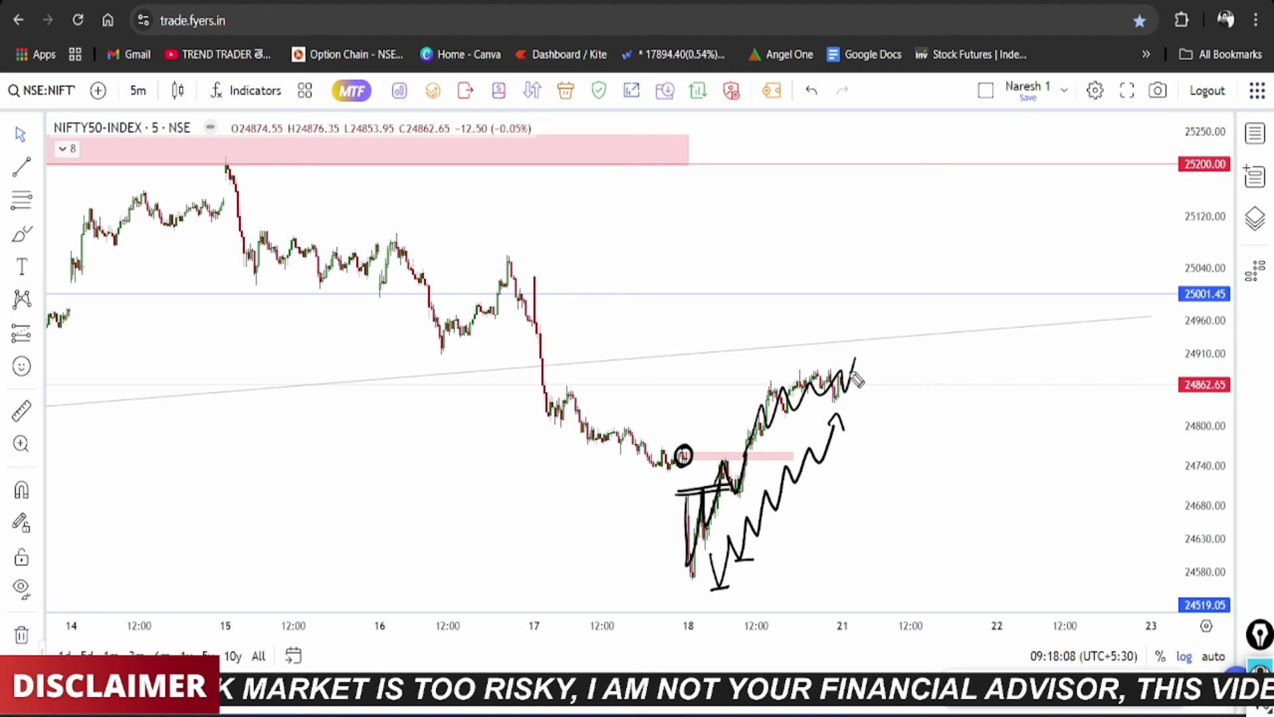
{"action": "left_click_drag", "start_coordinate": [687, 451], "coordinate": [760, 455]}
{"action": "left_click_drag", "start_coordinate": [669, 468], "coordinate": [746, 468]}
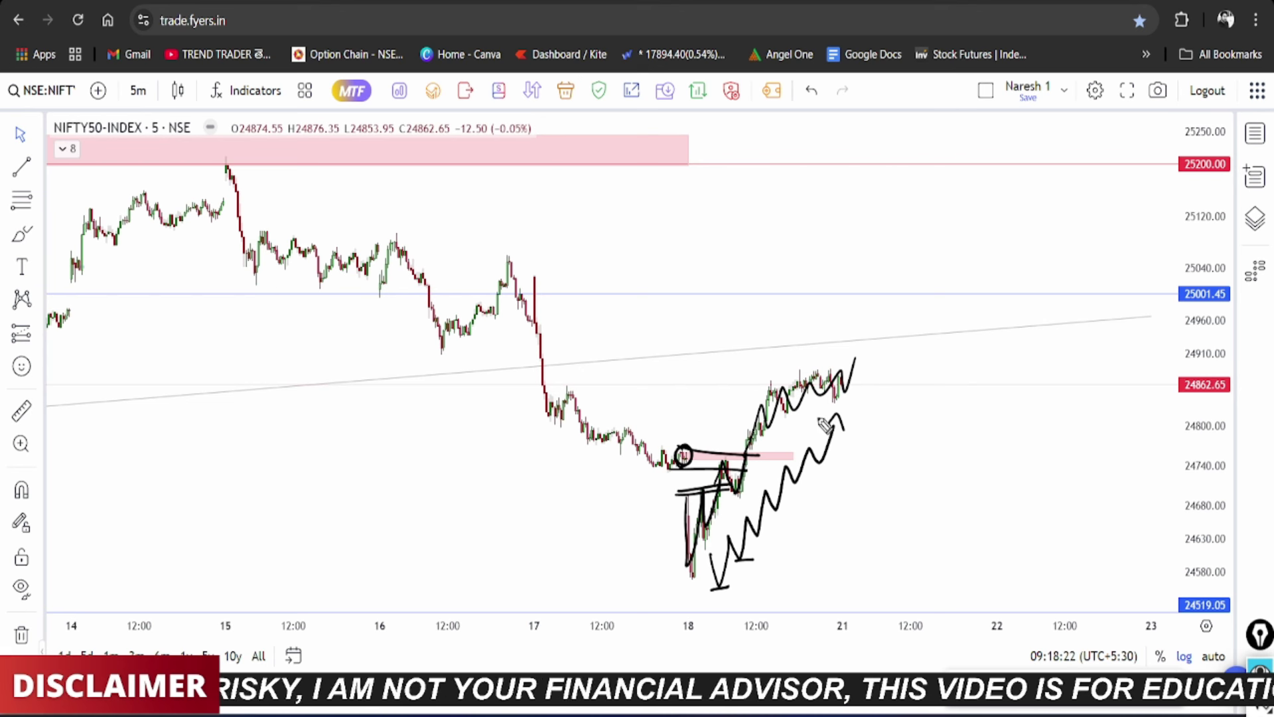
Step: Write a '+150 / 600' measured-move note beside the recent highs, then clear the drawings
{"action": "left_click_drag", "start_coordinate": [894, 433], "coordinate": [892, 458]}
{"action": "left_click_drag", "start_coordinate": [918, 416], "coordinate": [909, 455]}
{"action": "left_click_drag", "start_coordinate": [926, 426], "coordinate": [876, 465]}
{"action": "mouse_move", "coordinate": [871, 460]}
{"action": "left_mouse_down"}
{"action": "mouse_move", "coordinate": [885, 451]}
{"action": "mouse_move", "coordinate": [878, 510]}
{"action": "mouse_move", "coordinate": [913, 489]}
{"action": "left_mouse_up"}
{"action": "left_click_drag", "start_coordinate": [927, 478], "coordinate": [927, 479]}
{"action": "mouse_move", "coordinate": [876, 515]}
{"action": "left_mouse_down"}
{"action": "mouse_move", "coordinate": [909, 523]}
{"action": "mouse_move", "coordinate": [932, 477]}
{"action": "left_mouse_up"}
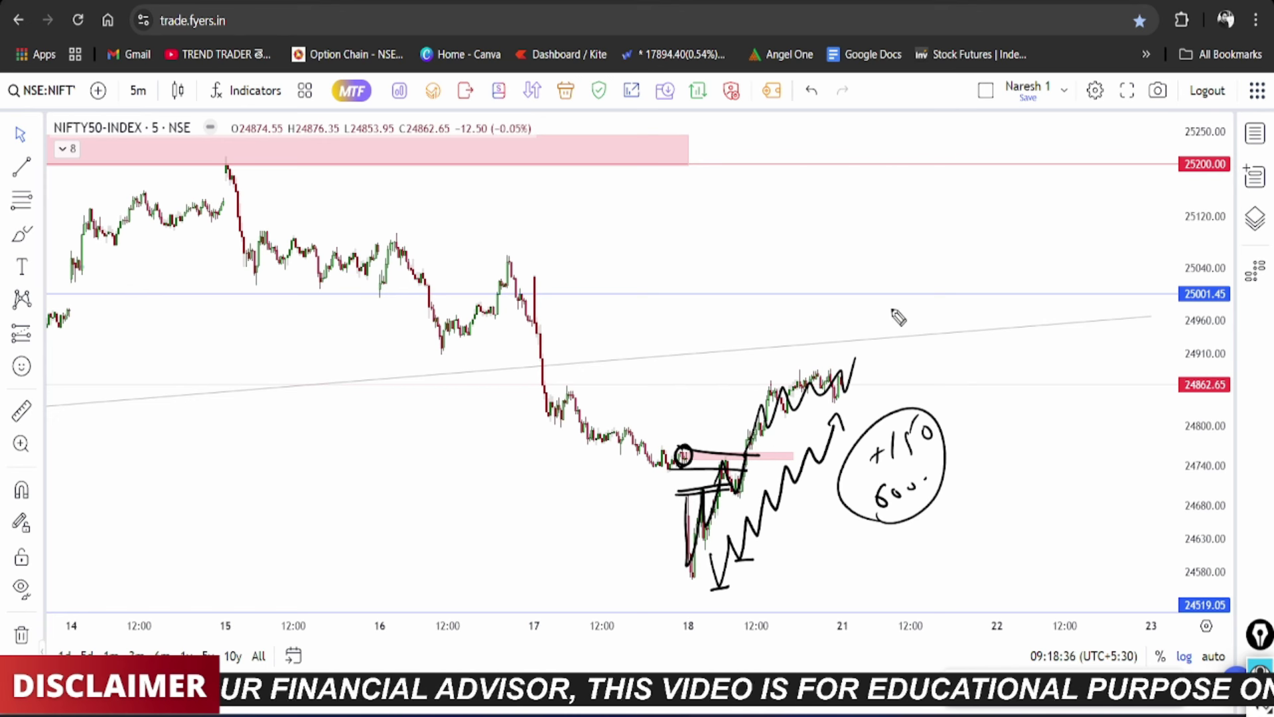
{"action": "key", "text": "e"}
{"action": "mouse_move", "coordinate": [686, 499]}
{"action": "left_mouse_down"}
{"action": "mouse_move", "coordinate": [743, 475]}
{"action": "mouse_move", "coordinate": [771, 395]}
{"action": "mouse_move", "coordinate": [843, 377]}
{"action": "left_mouse_up"}
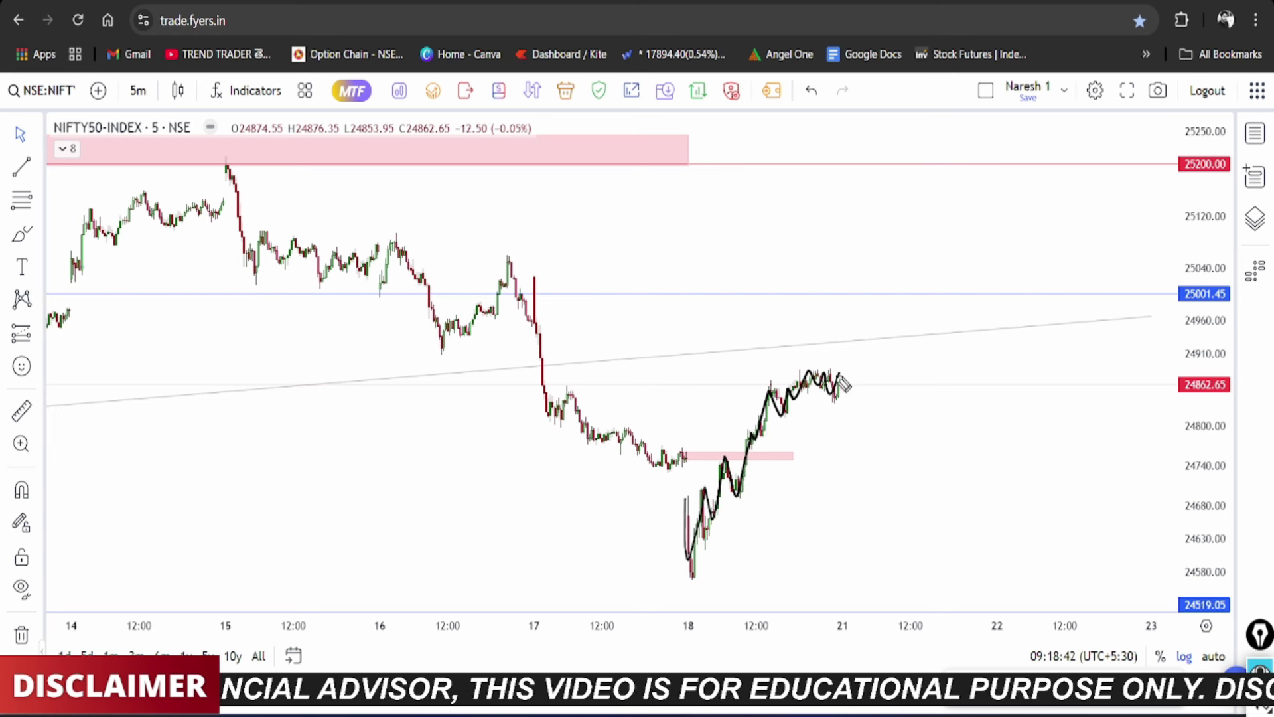
{"action": "mouse_move", "coordinate": [1201, 367]}
{"action": "left_mouse_down"}
{"action": "mouse_move", "coordinate": [1209, 343]}
{"action": "mouse_move", "coordinate": [1228, 351]}
{"action": "left_mouse_up"}
{"action": "mouse_move", "coordinate": [1190, 306]}
{"action": "left_mouse_down"}
{"action": "mouse_move", "coordinate": [1136, 285]}
{"action": "mouse_move", "coordinate": [1151, 307]}
{"action": "left_mouse_up"}
{"action": "left_click_drag", "start_coordinate": [1127, 380], "coordinate": [1153, 373]}
{"action": "left_click_drag", "start_coordinate": [790, 371], "coordinate": [840, 370]}
{"action": "mouse_move", "coordinate": [533, 263]}
{"action": "left_mouse_down"}
{"action": "mouse_move", "coordinate": [543, 250]}
{"action": "mouse_move", "coordinate": [507, 244]}
{"action": "left_mouse_up"}
{"action": "mouse_move", "coordinate": [501, 248]}
{"action": "left_mouse_down"}
{"action": "mouse_move", "coordinate": [562, 319]}
{"action": "mouse_move", "coordinate": [501, 278]}
{"action": "left_mouse_up"}
{"action": "mouse_move", "coordinate": [541, 342]}
{"action": "left_mouse_down"}
{"action": "mouse_move", "coordinate": [527, 375]}
{"action": "mouse_move", "coordinate": [544, 344]}
{"action": "left_mouse_up"}
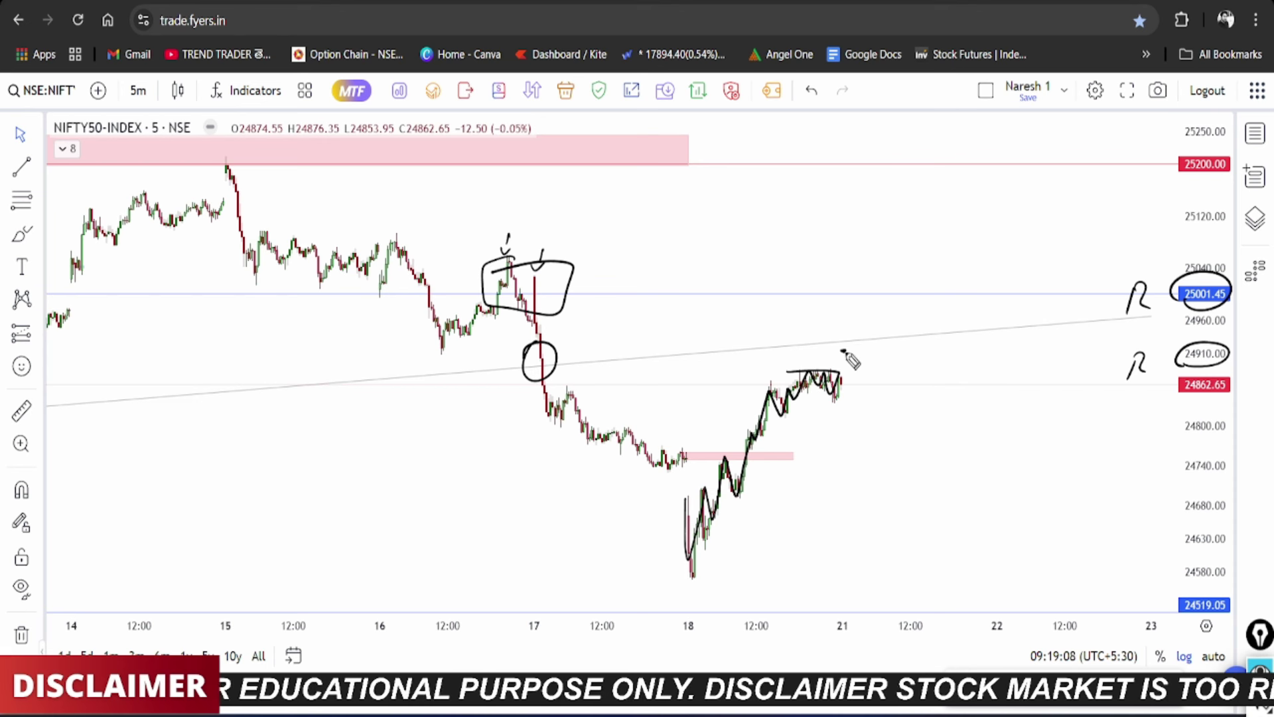
{"action": "left_click_drag", "start_coordinate": [851, 354], "coordinate": [859, 382]}
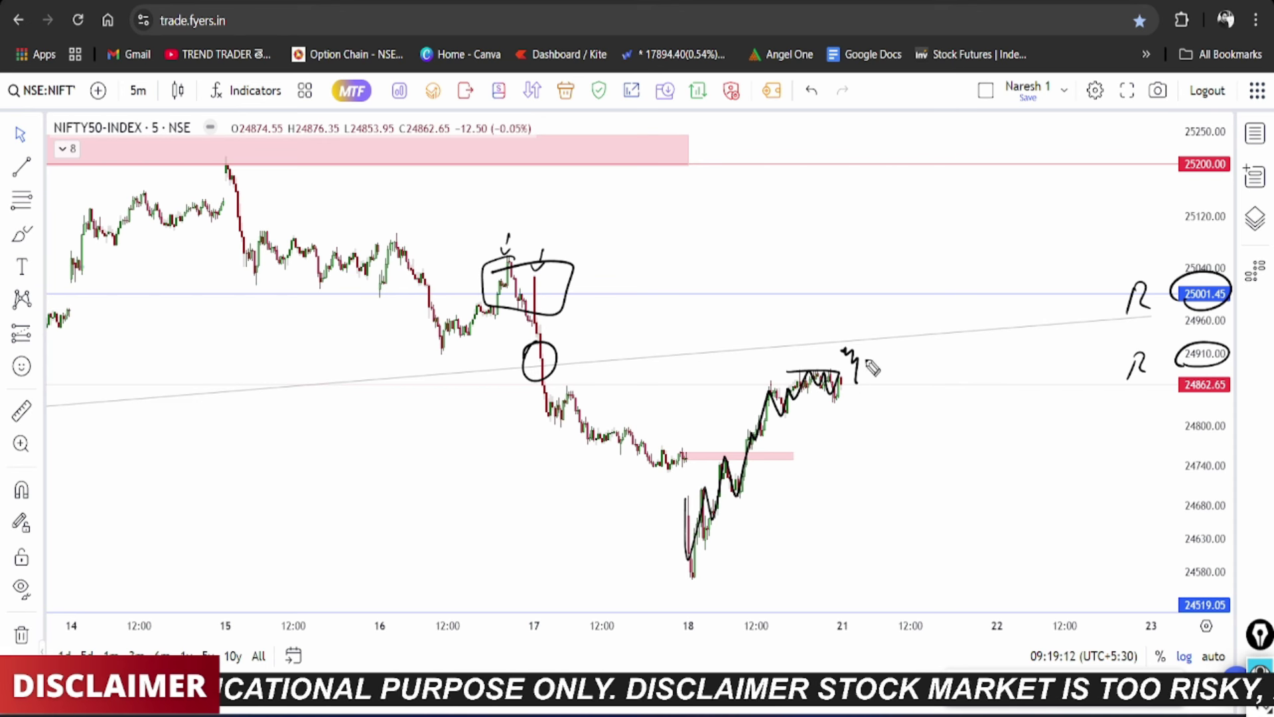
{"action": "key", "text": "e"}
{"action": "mouse_move", "coordinate": [860, 314]}
{"action": "left_mouse_down"}
{"action": "mouse_move", "coordinate": [872, 359]}
{"action": "mouse_move", "coordinate": [799, 367]}
{"action": "mouse_move", "coordinate": [844, 406]}
{"action": "mouse_move", "coordinate": [1070, 402]}
{"action": "left_mouse_up"}
{"action": "mouse_move", "coordinate": [1148, 376]}
{"action": "left_mouse_down"}
{"action": "mouse_move", "coordinate": [958, 352]}
{"action": "mouse_move", "coordinate": [818, 367]}
{"action": "mouse_move", "coordinate": [931, 364]}
{"action": "mouse_move", "coordinate": [914, 286]}
{"action": "mouse_move", "coordinate": [928, 300]}
{"action": "left_mouse_up"}
{"action": "left_click_drag", "start_coordinate": [883, 373], "coordinate": [878, 396]}
{"action": "mouse_move", "coordinate": [901, 374]}
{"action": "left_mouse_down"}
{"action": "mouse_move", "coordinate": [892, 390]}
{"action": "mouse_move", "coordinate": [920, 372]}
{"action": "mouse_move", "coordinate": [942, 378]}
{"action": "mouse_move", "coordinate": [933, 342]}
{"action": "left_mouse_up"}
Step: Box the latest candles and draw an upward breakout arrow with a tick beside the box
{"action": "key", "text": "e"}
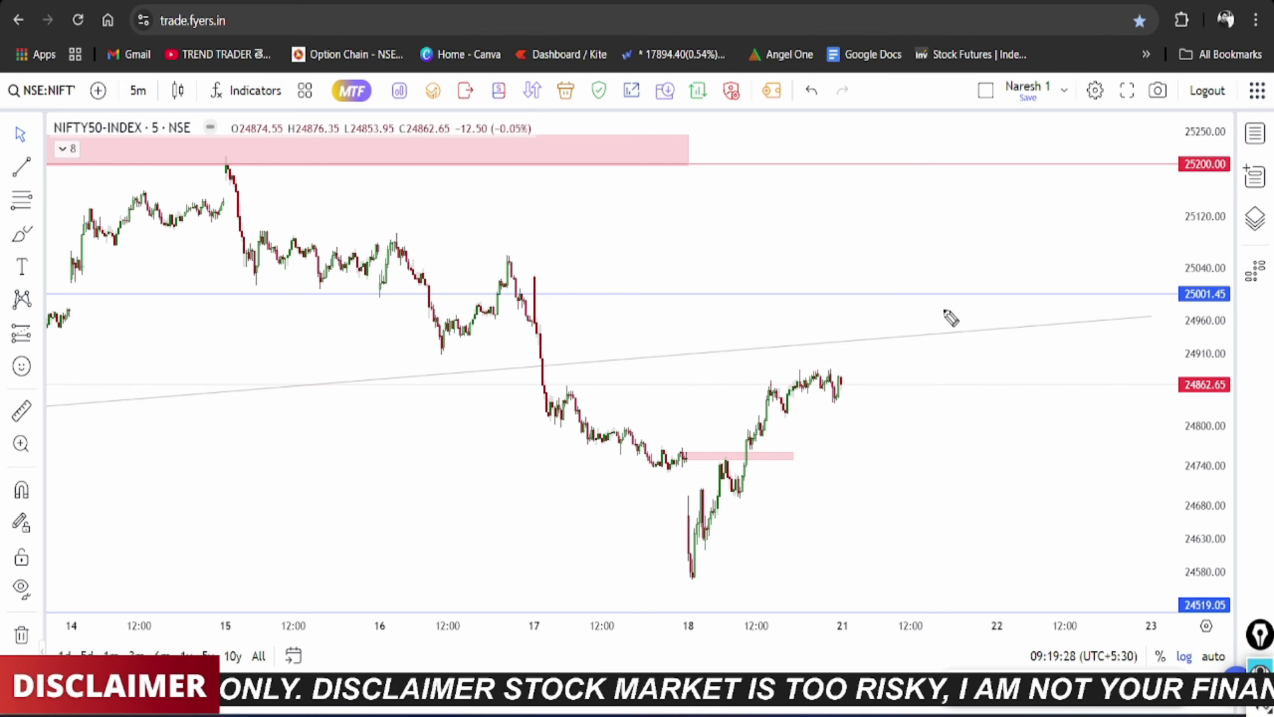
{"action": "mouse_move", "coordinate": [856, 367]}
{"action": "left_mouse_down"}
{"action": "mouse_move", "coordinate": [856, 412]}
{"action": "mouse_move", "coordinate": [875, 362]}
{"action": "mouse_move", "coordinate": [849, 364]}
{"action": "left_mouse_up"}
{"action": "mouse_move", "coordinate": [858, 330]}
{"action": "left_mouse_down"}
{"action": "mouse_move", "coordinate": [862, 364]}
{"action": "mouse_move", "coordinate": [944, 257]}
{"action": "left_mouse_up"}
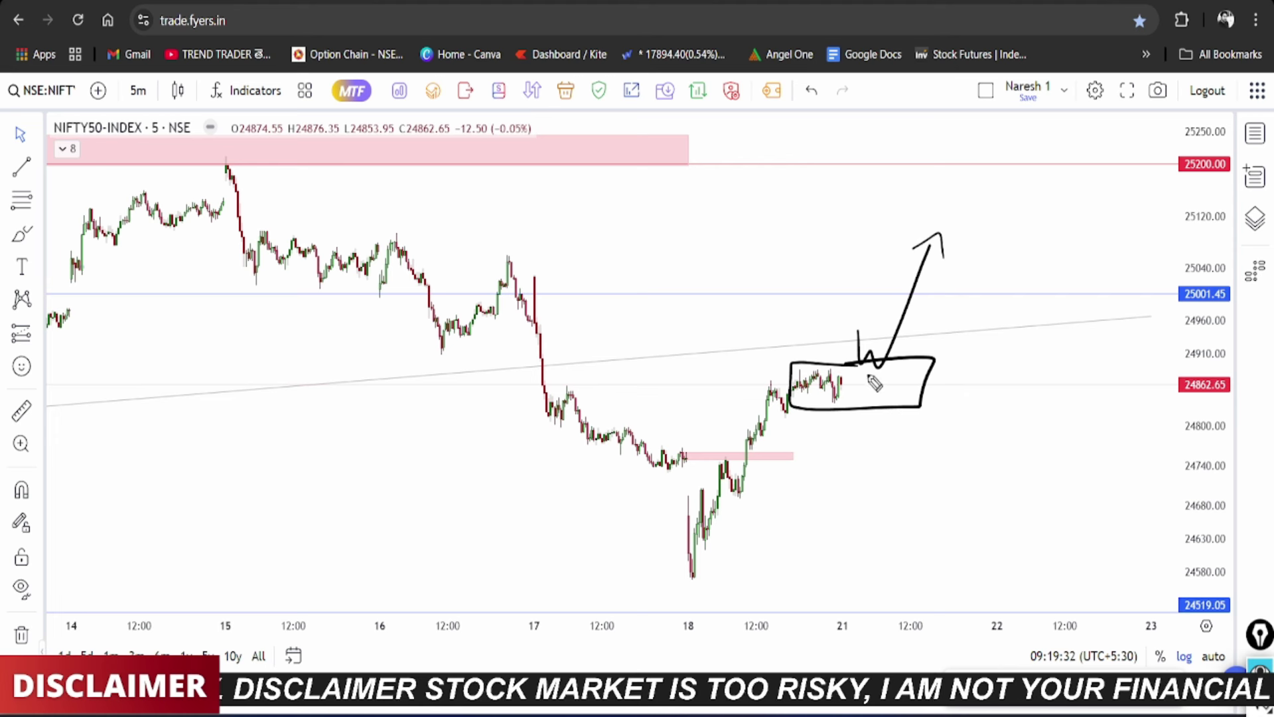
{"action": "left_click_drag", "start_coordinate": [956, 377], "coordinate": [996, 359]}
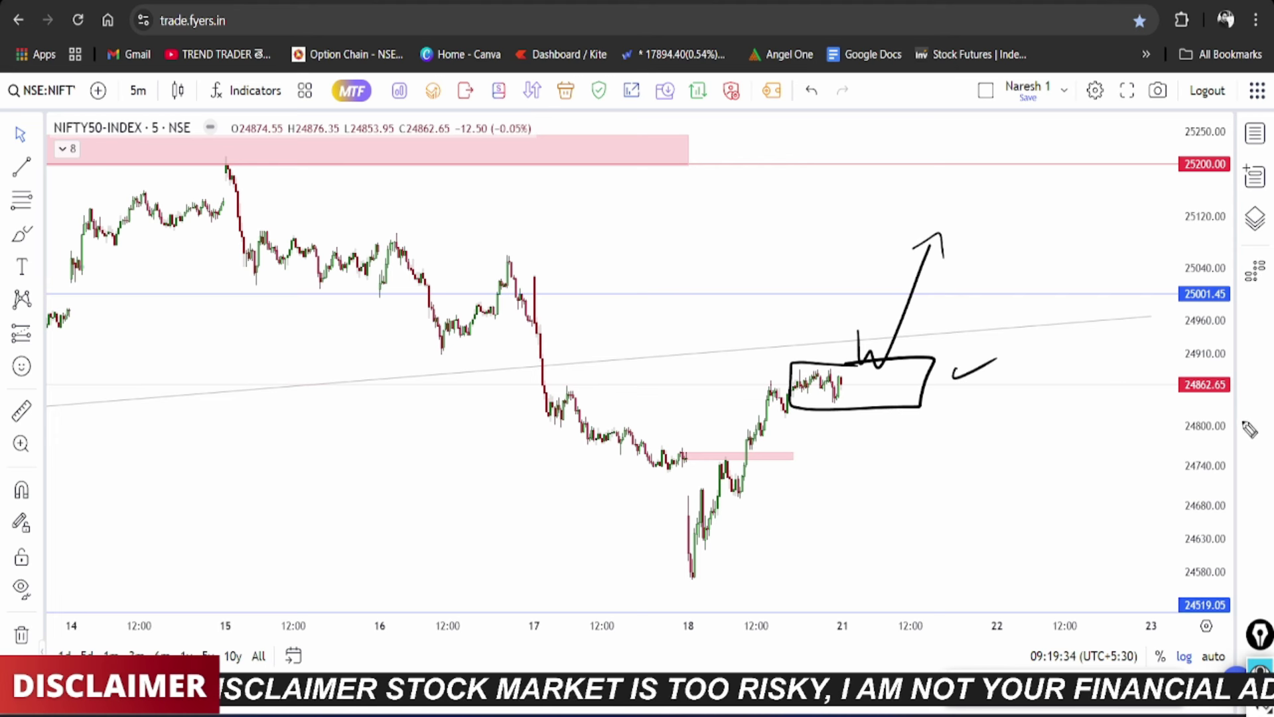
Step: Circle the 24862.65, 24910.00, 25001.45 and 25200.00 axis levels
{"action": "left_click_drag", "start_coordinate": [1198, 398], "coordinate": [1194, 397]}
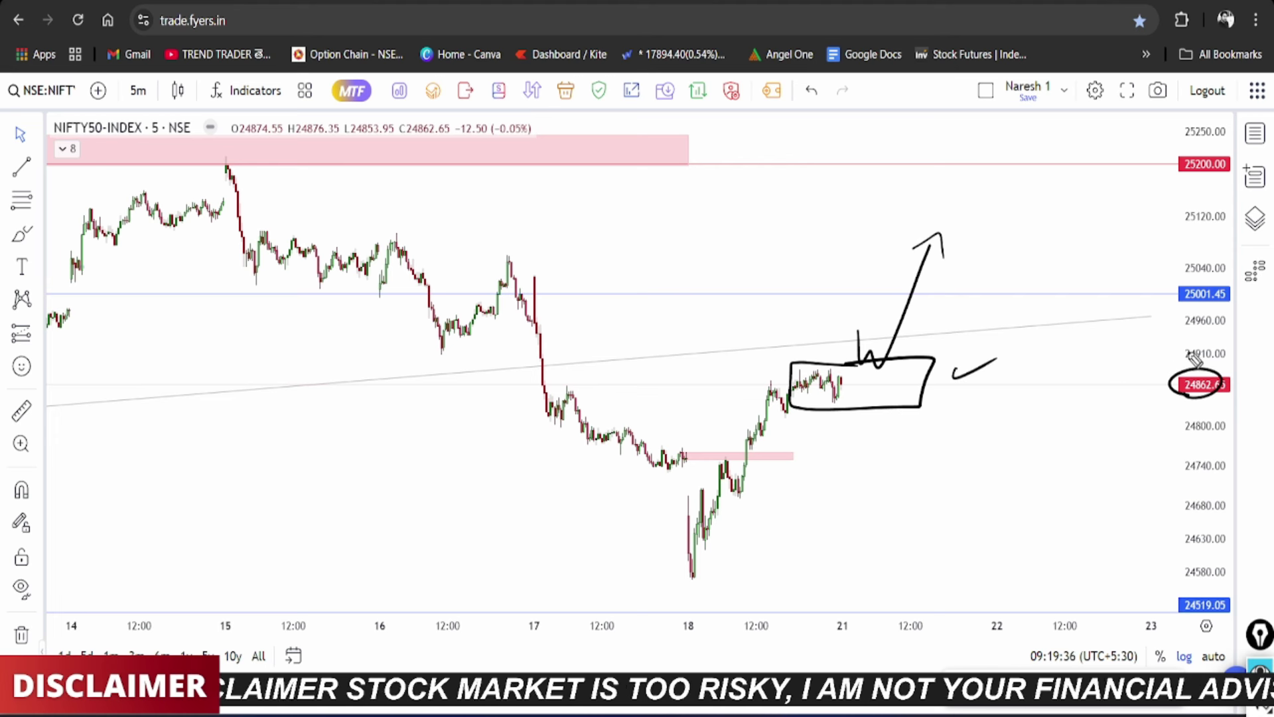
{"action": "left_click_drag", "start_coordinate": [1208, 372], "coordinate": [1192, 365]}
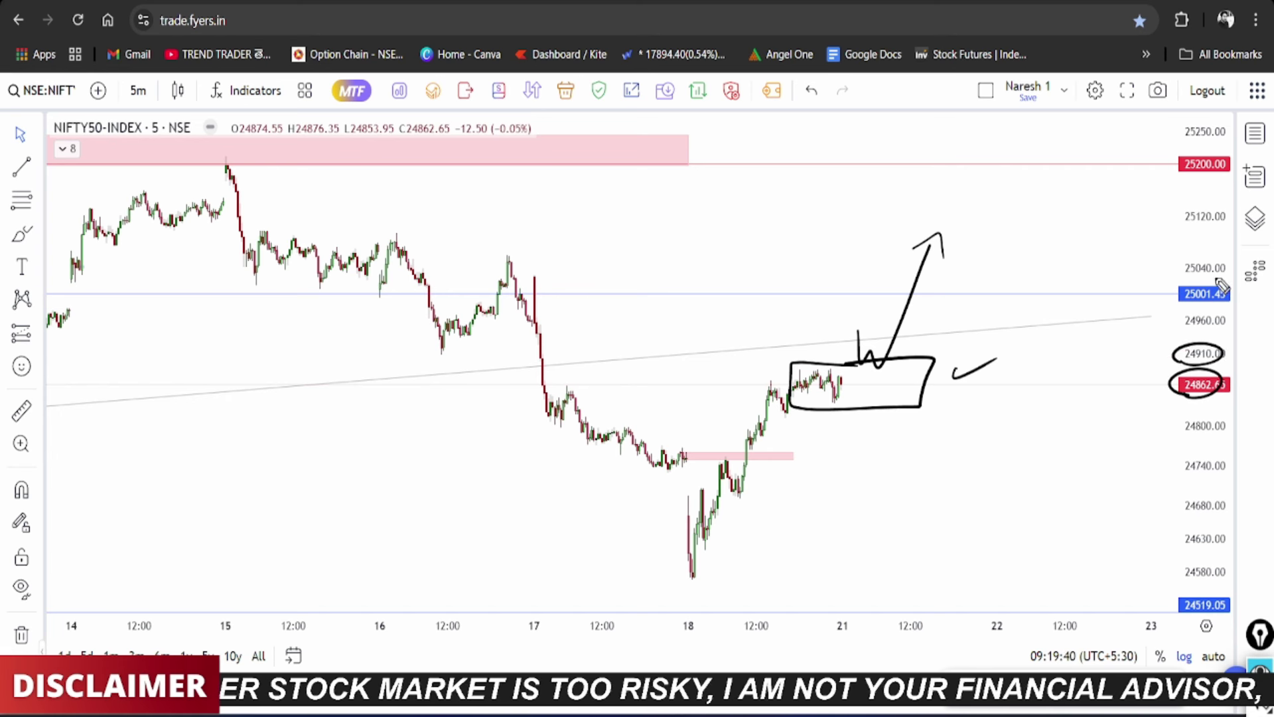
{"action": "left_click_drag", "start_coordinate": [1197, 304], "coordinate": [1203, 313]}
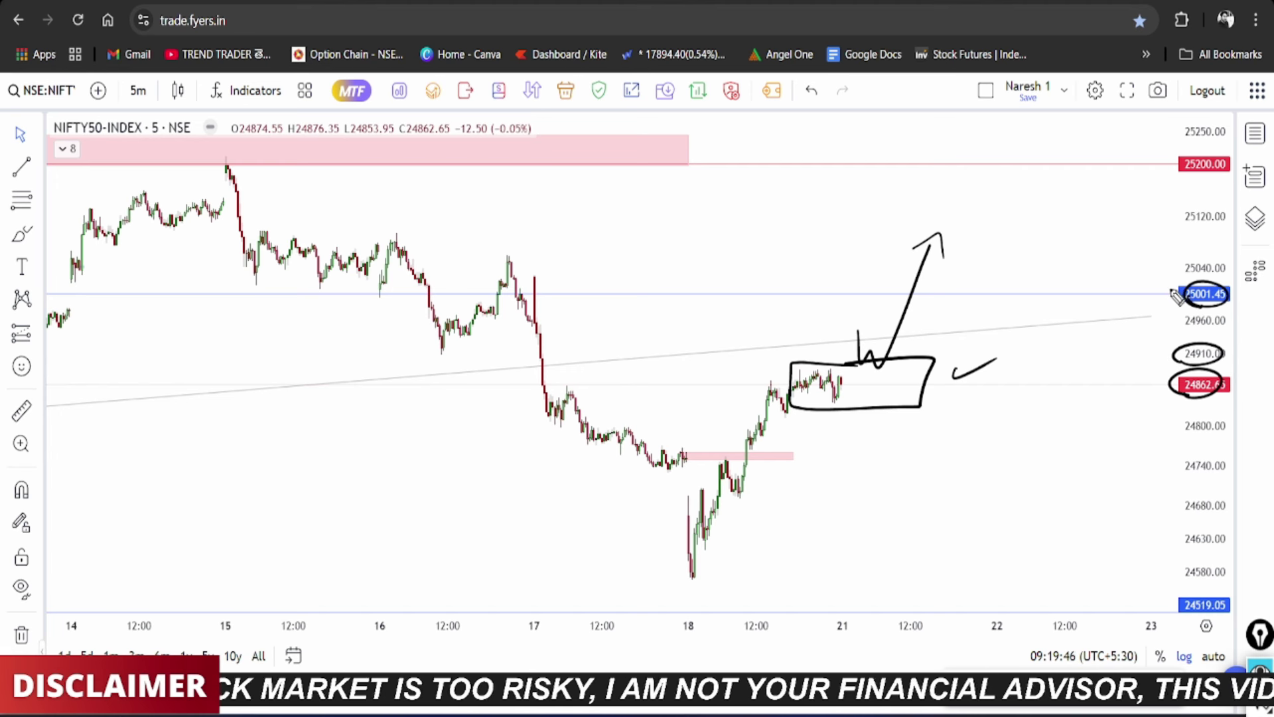
{"action": "mouse_move", "coordinate": [1198, 187]}
{"action": "left_mouse_down"}
{"action": "mouse_move", "coordinate": [1227, 156]}
{"action": "mouse_move", "coordinate": [1185, 174]}
{"action": "mouse_move", "coordinate": [1167, 150]}
{"action": "left_mouse_up"}
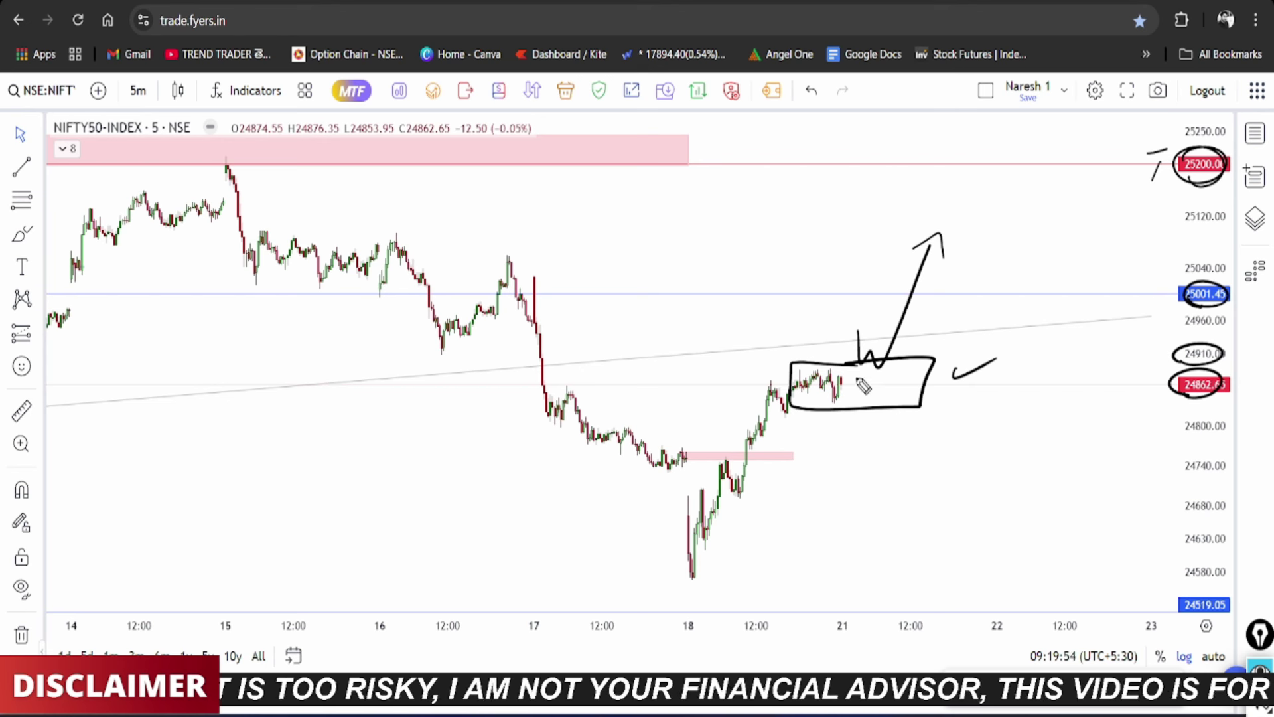
Step: Draw a downward path, a band along the 24740 zone, a zigzag with circled 'PE', and circle 24740
{"action": "mouse_move", "coordinate": [856, 387]}
{"action": "left_mouse_down"}
{"action": "mouse_move", "coordinate": [860, 443]}
{"action": "mouse_move", "coordinate": [879, 445]}
{"action": "left_mouse_up"}
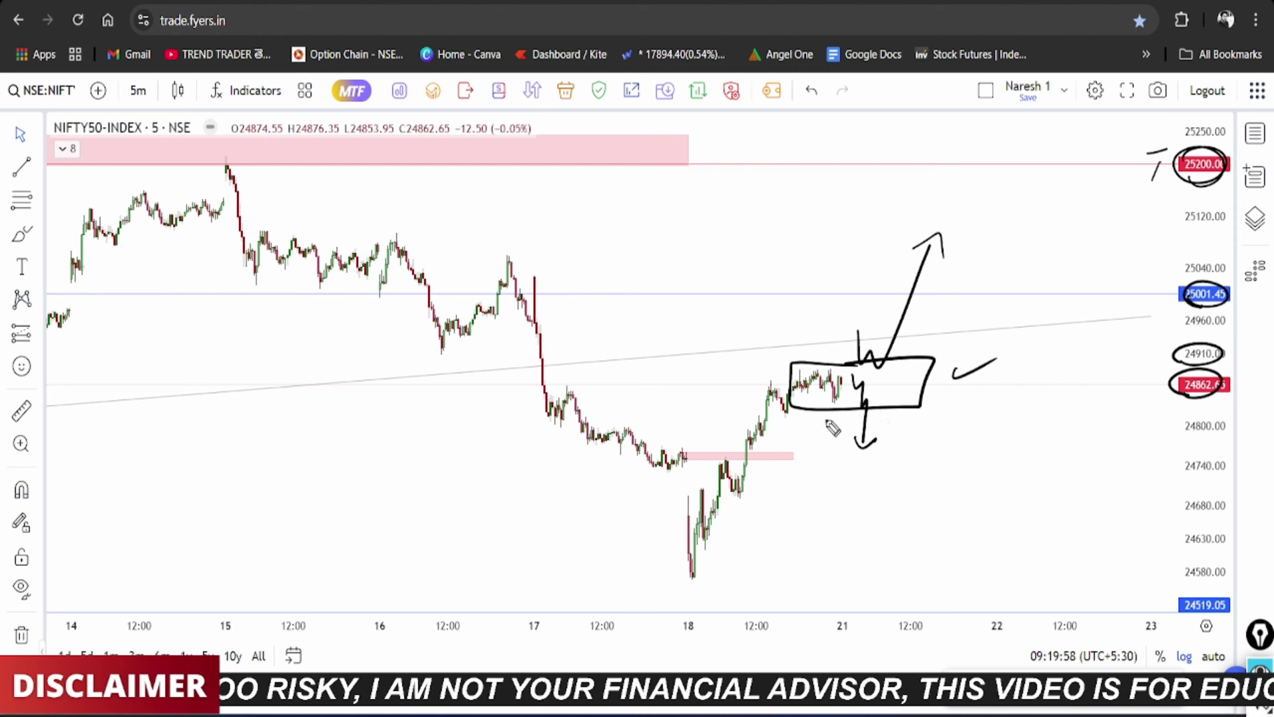
{"action": "left_click_drag", "start_coordinate": [678, 454], "coordinate": [1173, 458]}
{"action": "mouse_move", "coordinate": [680, 459]}
{"action": "left_mouse_down"}
{"action": "mouse_move", "coordinate": [764, 474]}
{"action": "mouse_move", "coordinate": [1186, 488]}
{"action": "mouse_move", "coordinate": [1198, 466]}
{"action": "mouse_move", "coordinate": [1173, 458]}
{"action": "left_mouse_up"}
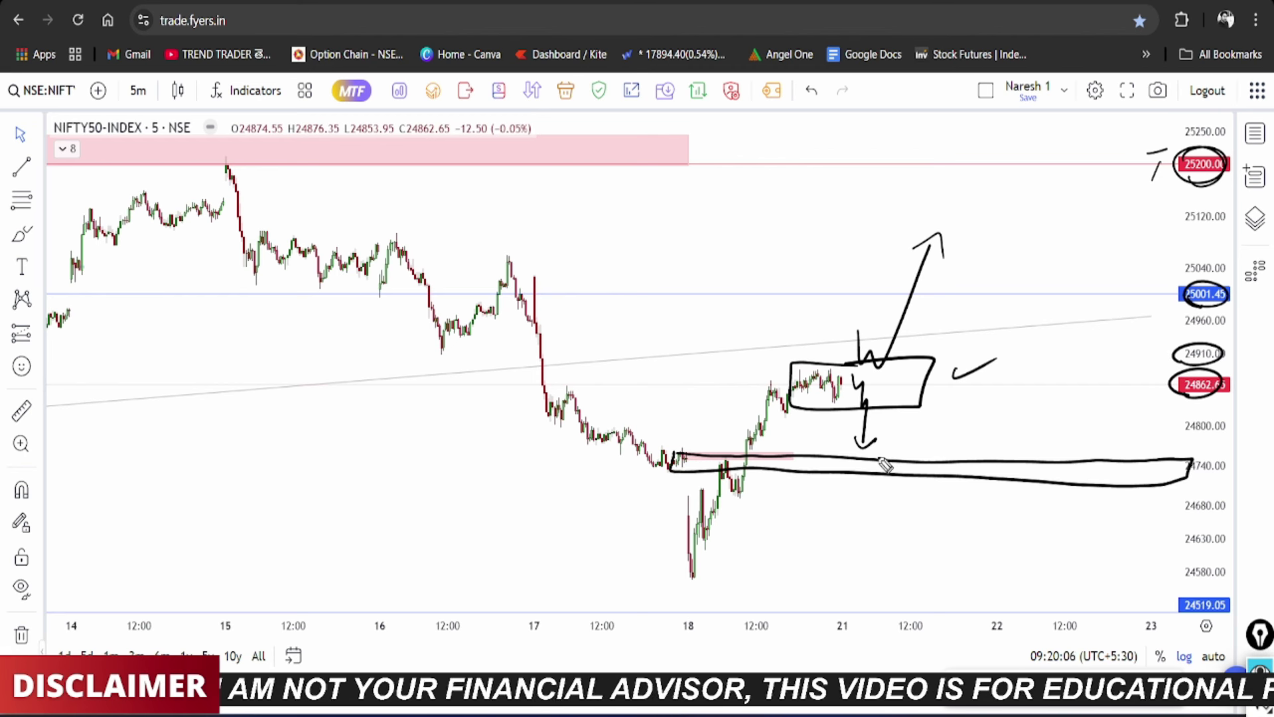
{"action": "mouse_move", "coordinate": [868, 465]}
{"action": "left_mouse_down"}
{"action": "mouse_move", "coordinate": [890, 500]}
{"action": "mouse_move", "coordinate": [901, 492]}
{"action": "left_mouse_up"}
{"action": "left_click_drag", "start_coordinate": [833, 523], "coordinate": [863, 503]}
{"action": "mouse_move", "coordinate": [863, 476]}
{"action": "left_mouse_down"}
{"action": "mouse_move", "coordinate": [818, 521]}
{"action": "mouse_move", "coordinate": [874, 489]}
{"action": "left_mouse_up"}
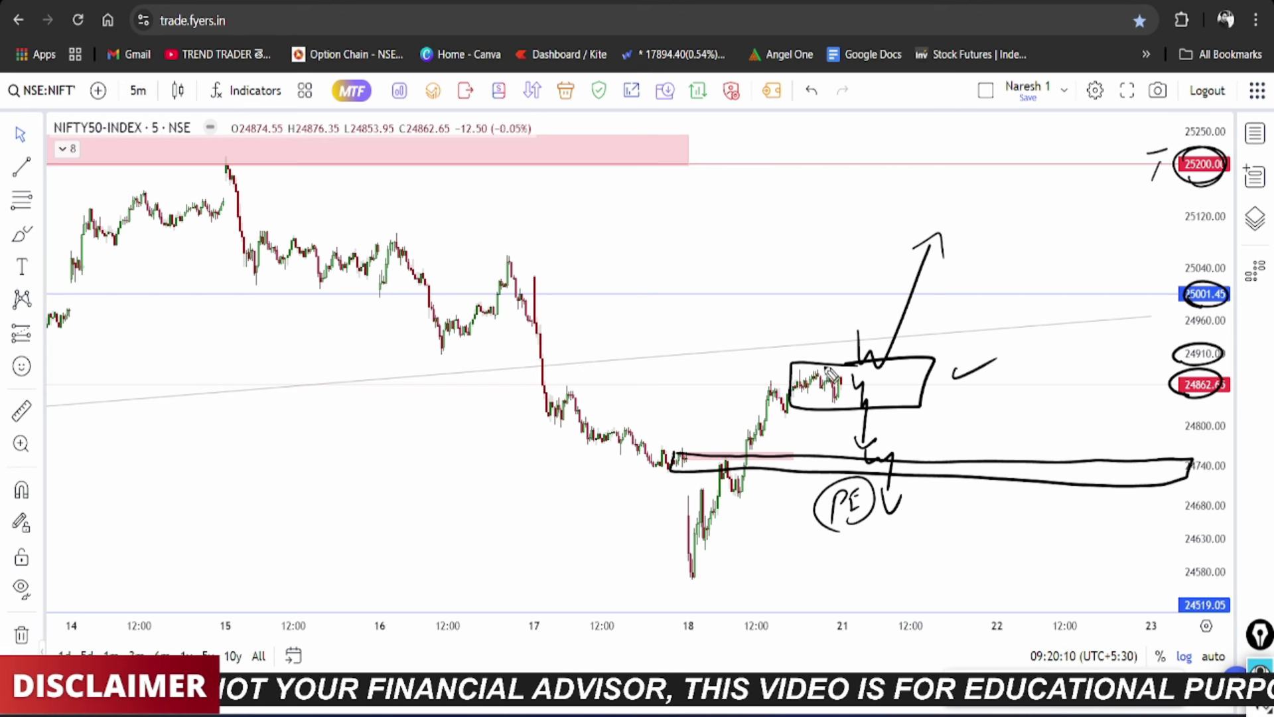
{"action": "mouse_move", "coordinate": [1201, 482]}
{"action": "left_mouse_down"}
{"action": "mouse_move", "coordinate": [1240, 473]}
{"action": "mouse_move", "coordinate": [1180, 472]}
{"action": "mouse_move", "coordinate": [1214, 479]}
{"action": "left_mouse_up"}
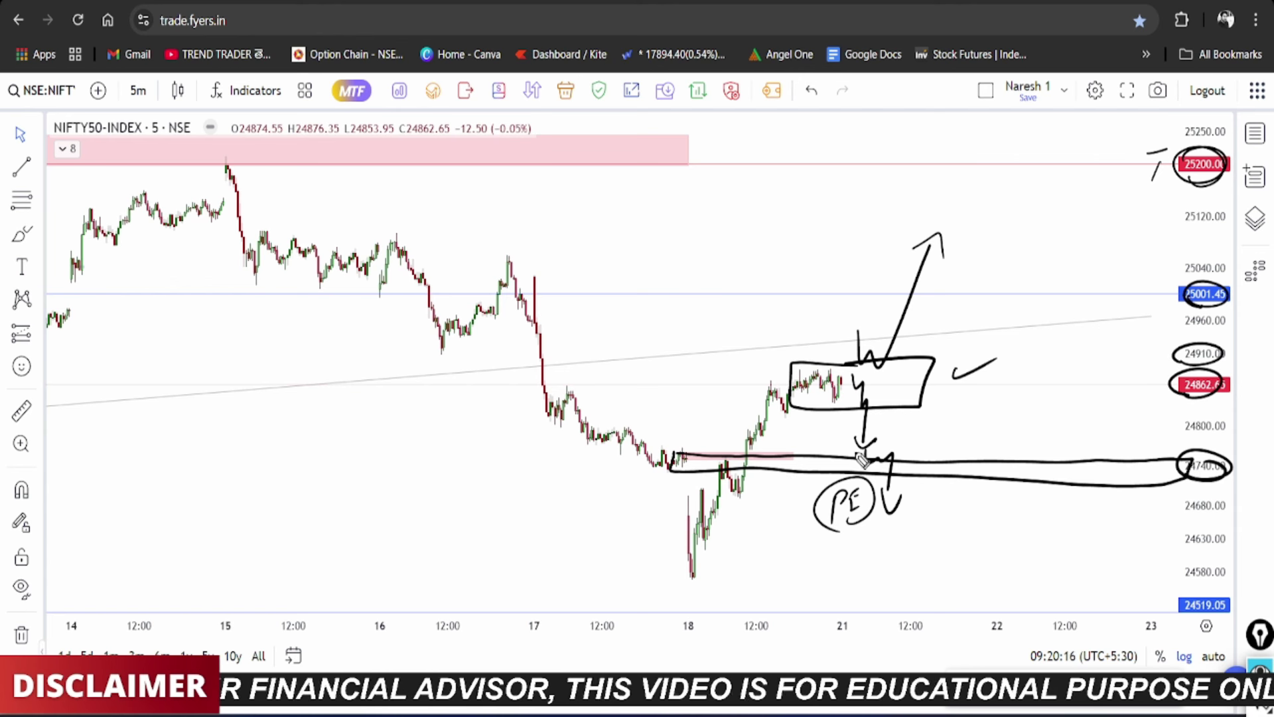
Step: Redraw a dip path from the last candle, a support line near 24740 and an S at 24800
{"action": "key", "text": "e"}
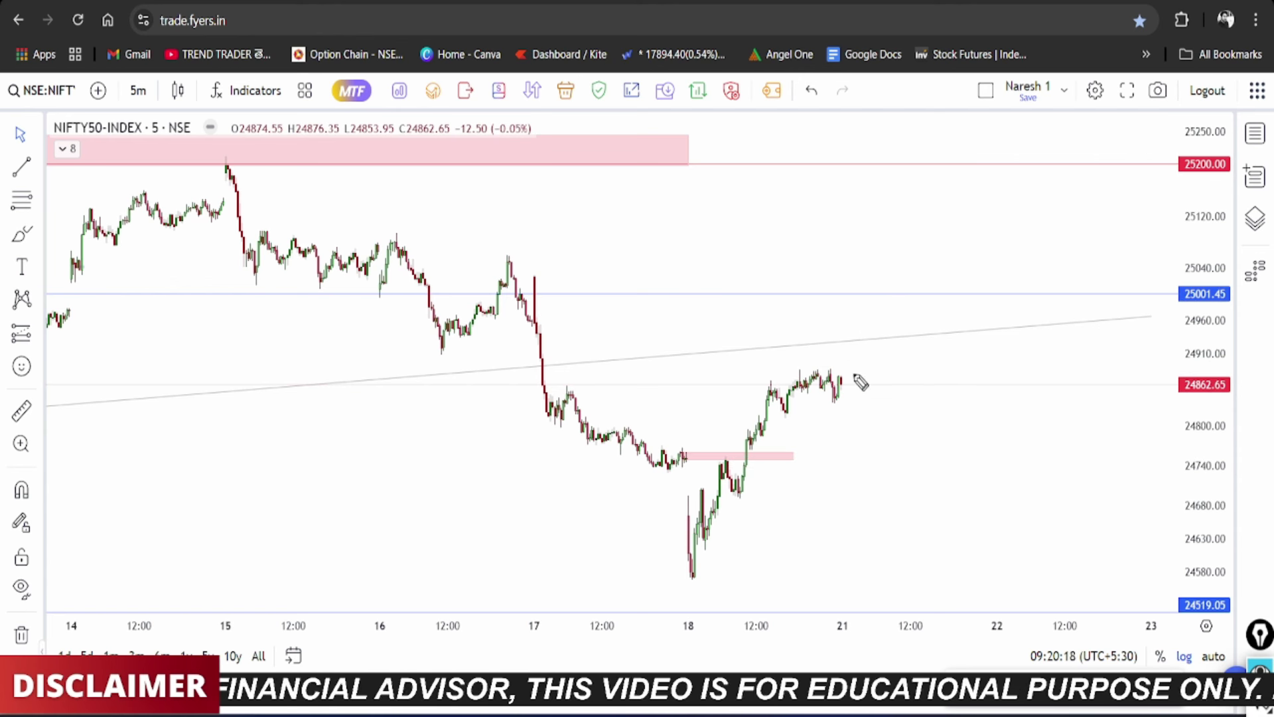
{"action": "mouse_move", "coordinate": [853, 367]}
{"action": "left_mouse_down"}
{"action": "mouse_move", "coordinate": [869, 448]}
{"action": "mouse_move", "coordinate": [904, 417]}
{"action": "mouse_move", "coordinate": [944, 318]}
{"action": "mouse_move", "coordinate": [956, 317]}
{"action": "left_mouse_up"}
{"action": "left_click_drag", "start_coordinate": [669, 450], "coordinate": [1174, 473]}
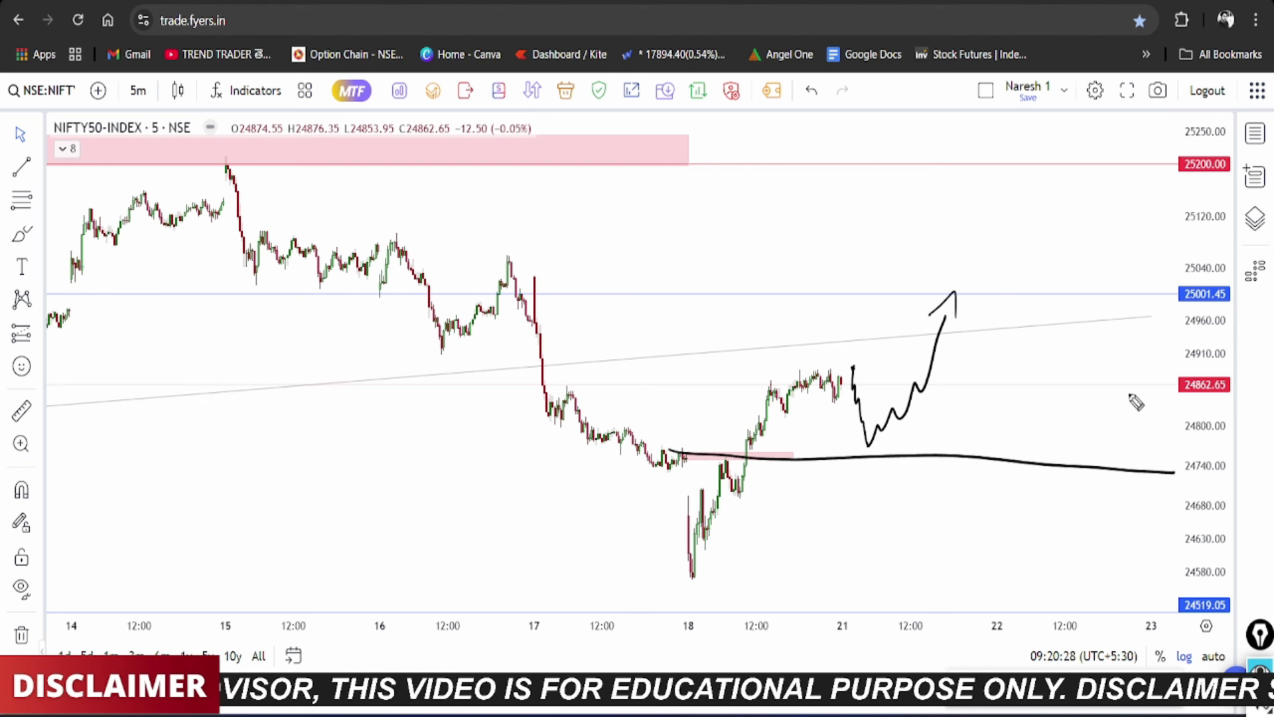
{"action": "mouse_move", "coordinate": [1184, 436]}
{"action": "left_mouse_down"}
{"action": "mouse_move", "coordinate": [1209, 435]}
{"action": "mouse_move", "coordinate": [1185, 432]}
{"action": "mouse_move", "coordinate": [1198, 479]}
{"action": "mouse_move", "coordinate": [1241, 463]}
{"action": "mouse_move", "coordinate": [1166, 461]}
{"action": "mouse_move", "coordinate": [1162, 438]}
{"action": "mouse_move", "coordinate": [1184, 449]}
{"action": "left_mouse_up"}
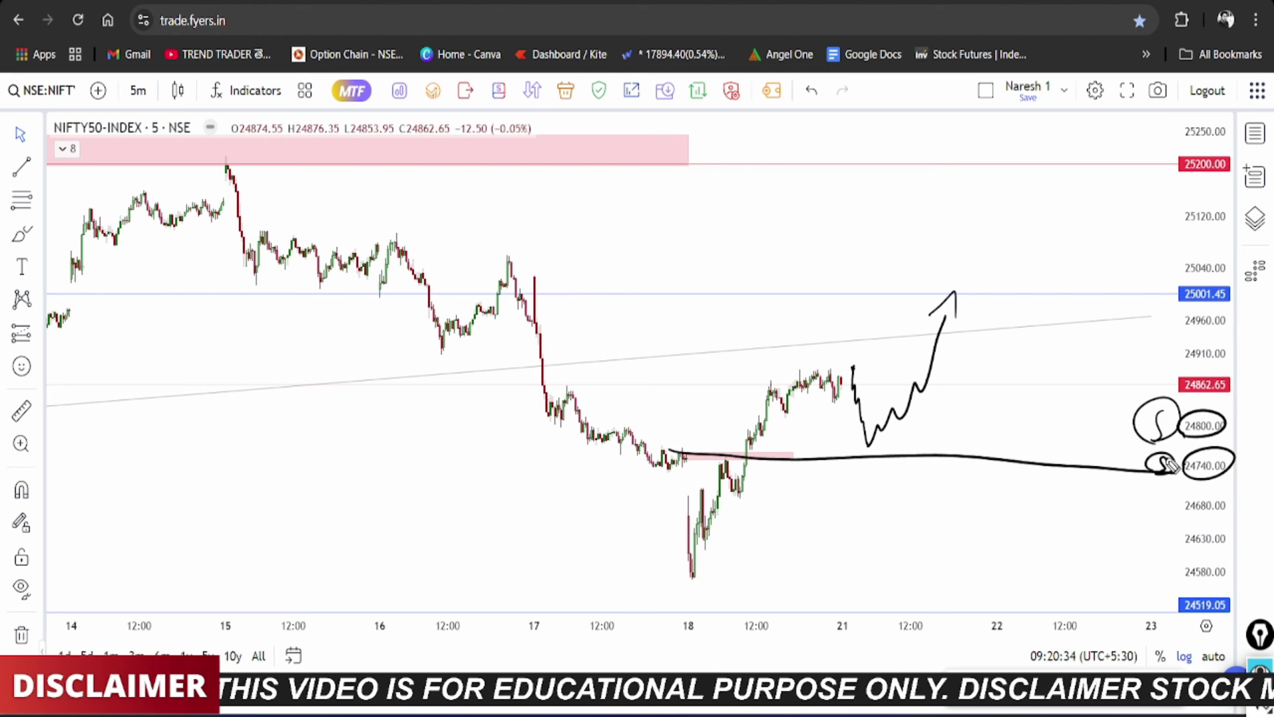
Step: Circle 25001.45 and 25200 and label each as R
{"action": "mouse_move", "coordinate": [1225, 313]}
{"action": "left_mouse_down"}
{"action": "mouse_move", "coordinate": [1184, 290]}
{"action": "mouse_move", "coordinate": [1149, 290]}
{"action": "mouse_move", "coordinate": [1159, 311]}
{"action": "left_mouse_up"}
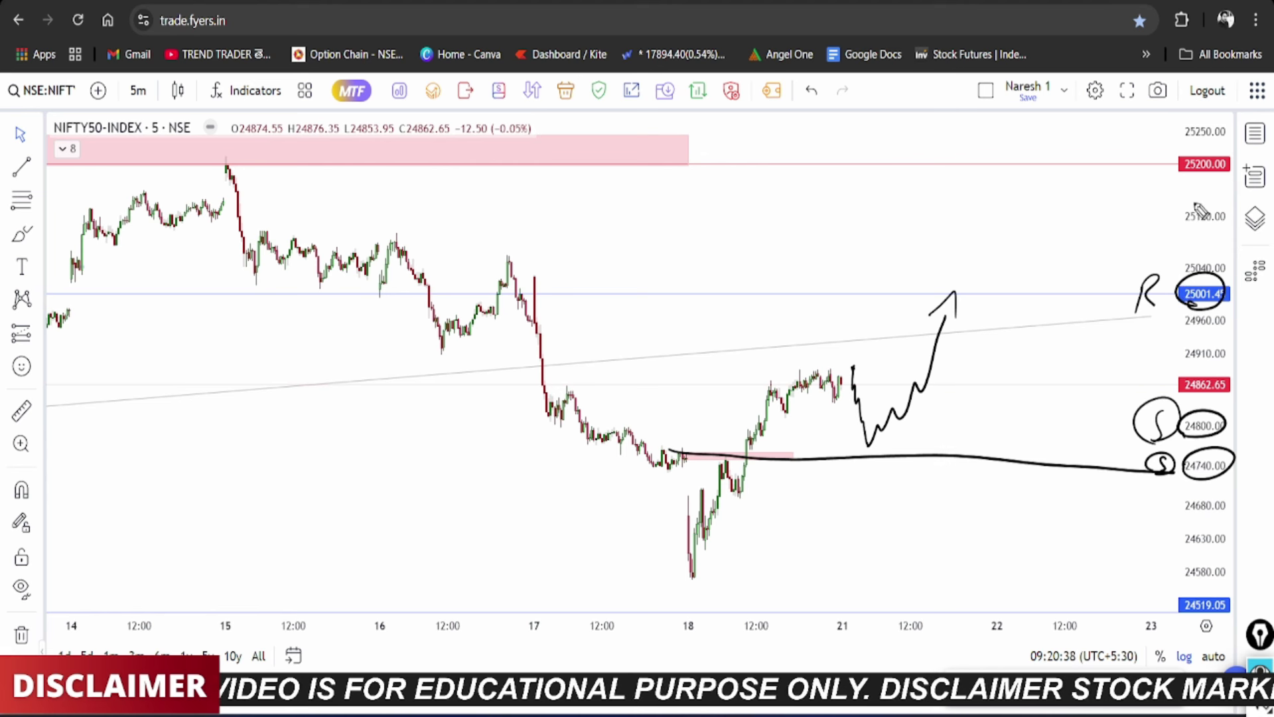
{"action": "mouse_move", "coordinate": [1199, 198]}
{"action": "left_mouse_down"}
{"action": "mouse_move", "coordinate": [1218, 146]}
{"action": "mouse_move", "coordinate": [1185, 173]}
{"action": "left_mouse_up"}
{"action": "mouse_move", "coordinate": [1159, 159]}
{"action": "left_mouse_down"}
{"action": "mouse_move", "coordinate": [1138, 193]}
{"action": "mouse_move", "coordinate": [1141, 219]}
{"action": "left_mouse_up"}
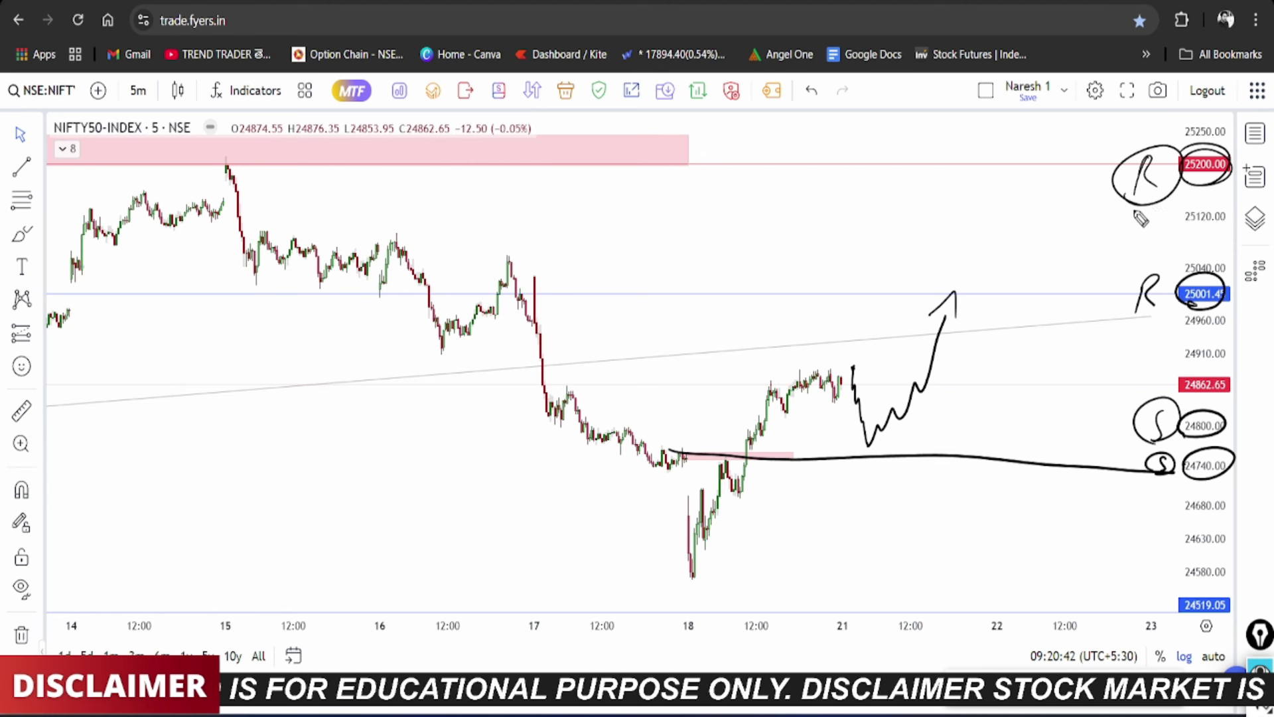
{"action": "mouse_move", "coordinate": [1123, 318]}
{"action": "left_mouse_down"}
{"action": "mouse_move", "coordinate": [1138, 333]}
{"action": "mouse_move", "coordinate": [1128, 324]}
{"action": "left_mouse_up"}
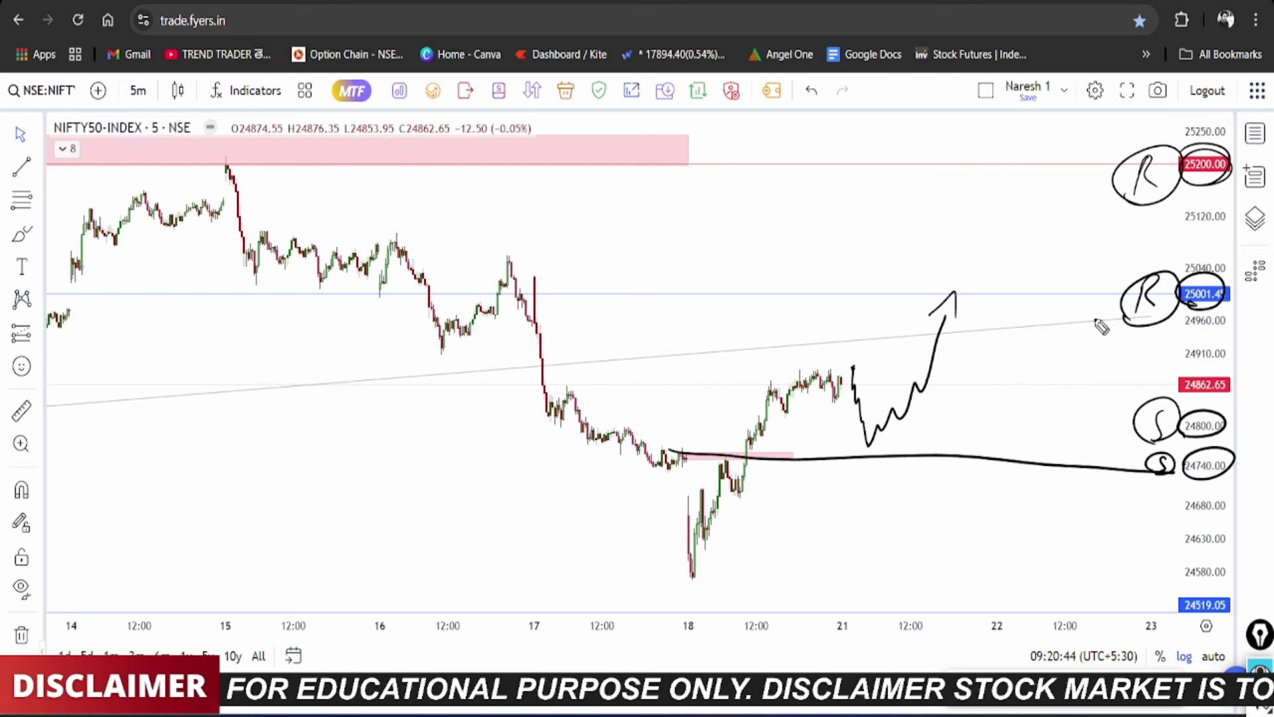
Step: Encircle the 18th's rally, trace the pink zone, draw a downside zigzag and circle 24519.05
{"action": "mouse_move", "coordinate": [834, 350]}
{"action": "left_mouse_down"}
{"action": "mouse_move", "coordinate": [651, 532]}
{"action": "mouse_move", "coordinate": [728, 410]}
{"action": "left_mouse_up"}
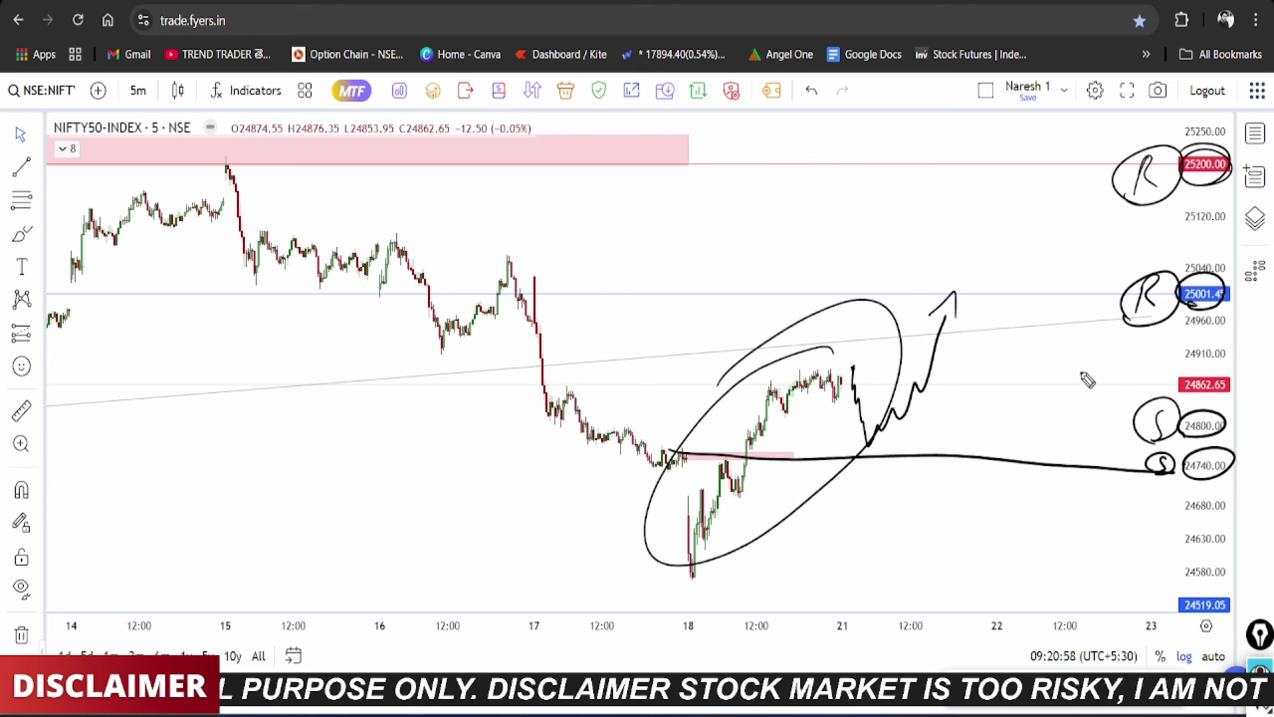
{"action": "left_click_drag", "start_coordinate": [684, 451], "coordinate": [800, 460]}
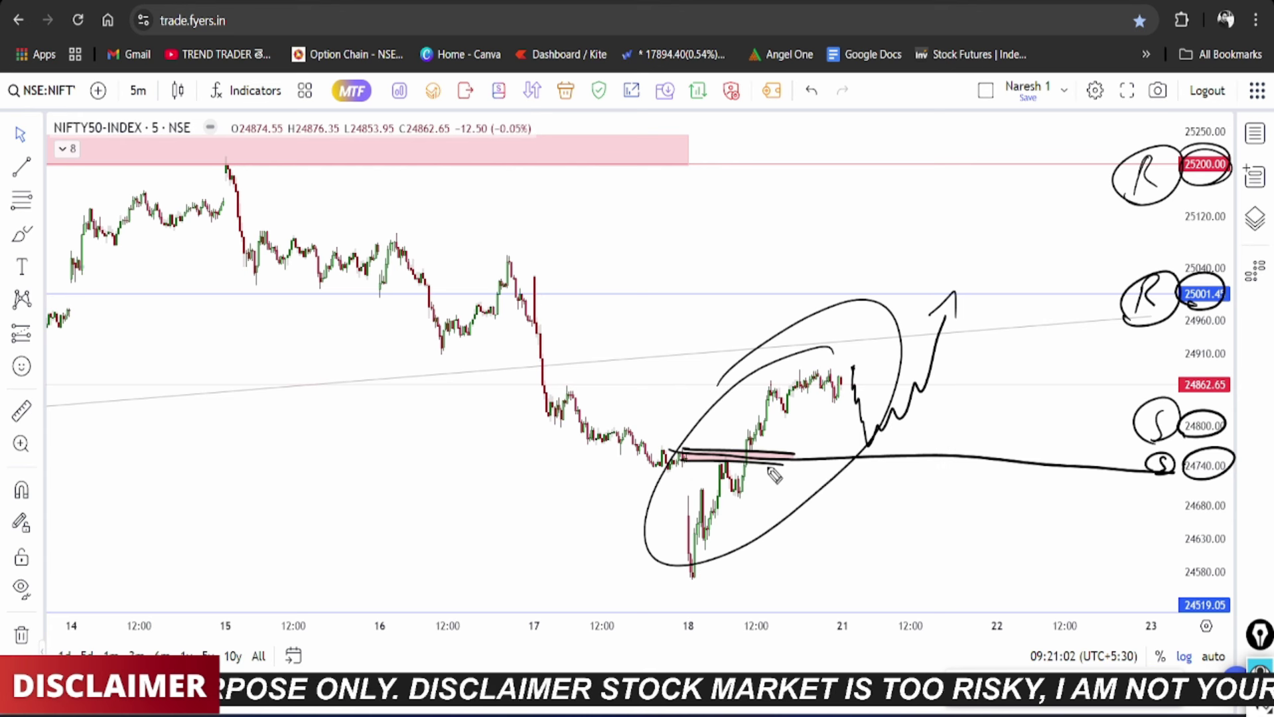
{"action": "mouse_move", "coordinate": [892, 460]}
{"action": "left_mouse_down"}
{"action": "mouse_move", "coordinate": [919, 505]}
{"action": "mouse_move", "coordinate": [927, 572]}
{"action": "mouse_move", "coordinate": [943, 563]}
{"action": "left_mouse_up"}
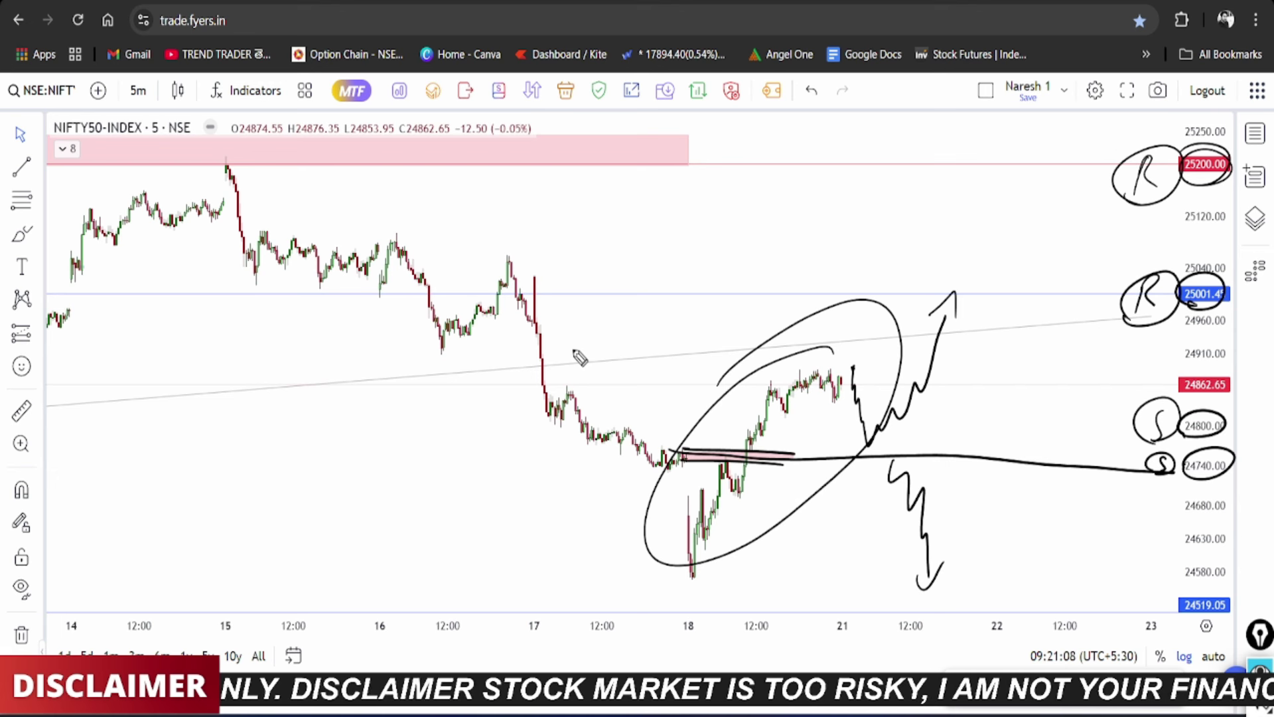
{"action": "mouse_move", "coordinate": [1203, 601]}
{"action": "left_mouse_down"}
{"action": "mouse_move", "coordinate": [1181, 623]}
{"action": "mouse_move", "coordinate": [1165, 599]}
{"action": "left_mouse_up"}
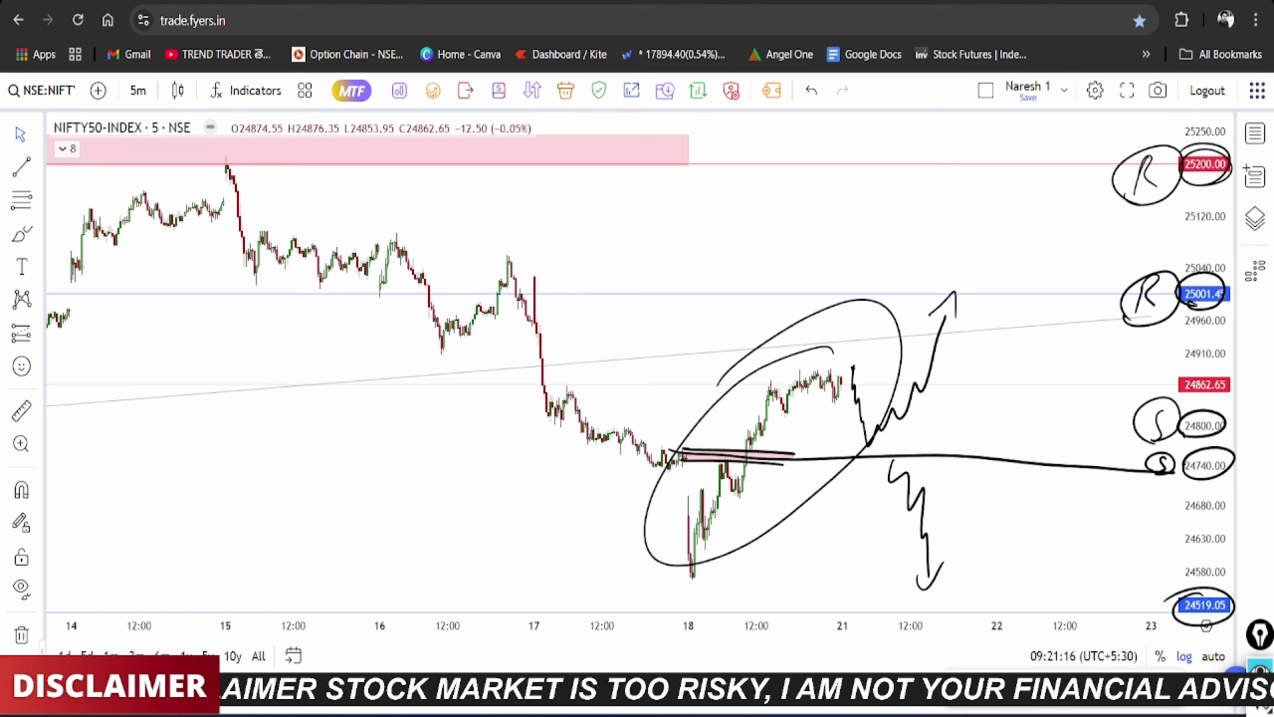
Step: Clear the NIFTY50 sketches and show NIFTYBANK-INDEX on 1-week candles without the watchlist
{"action": "key", "text": "Escape"}
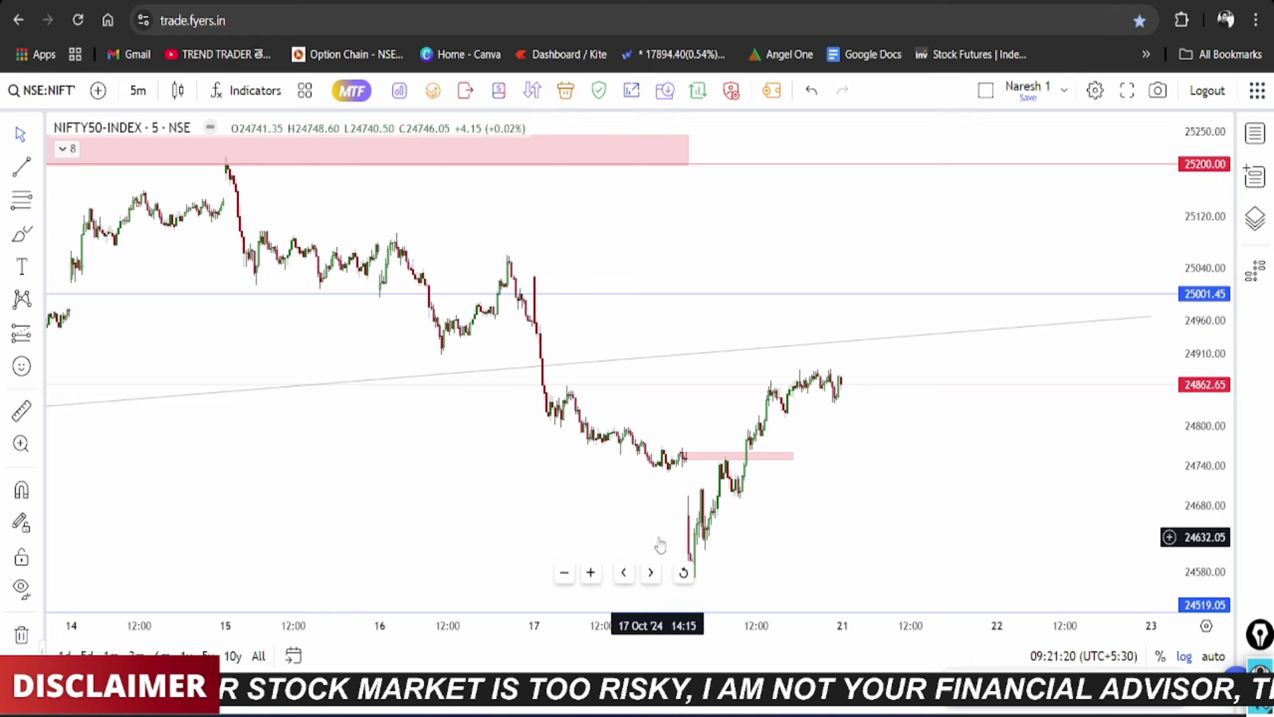
{"action": "left_click", "coordinate": [1255, 134]}
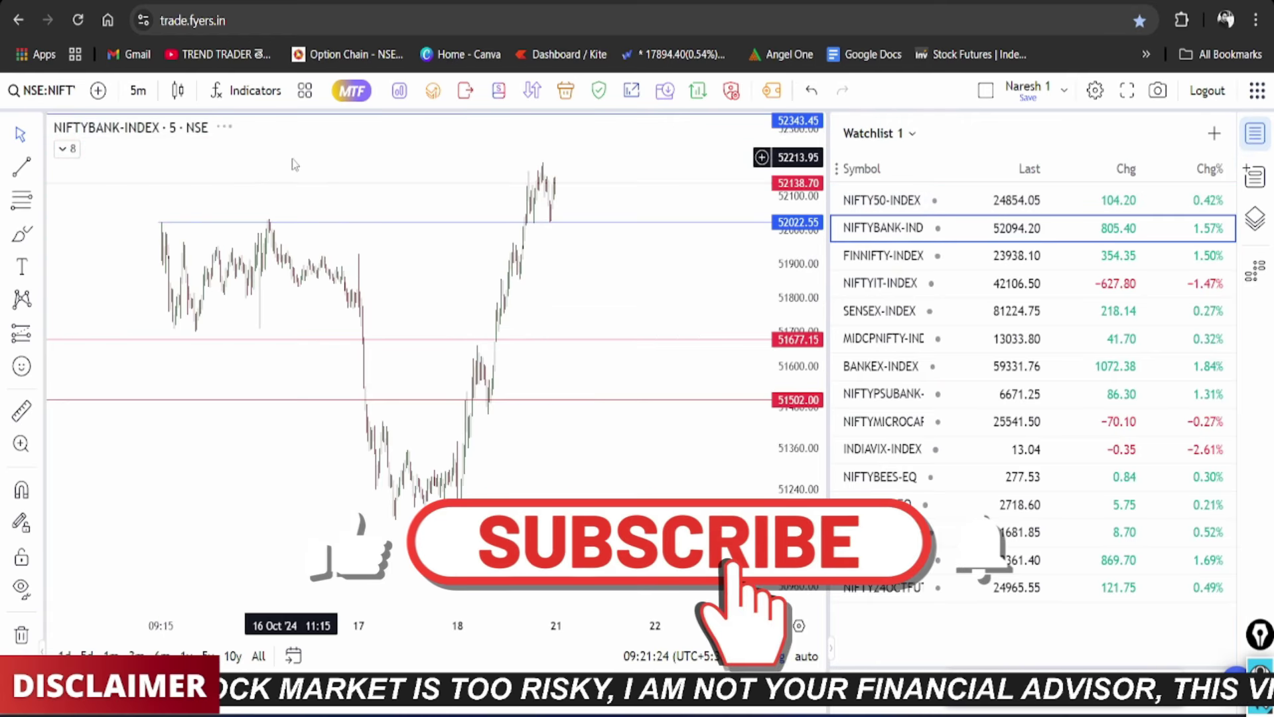
{"action": "left_click", "coordinate": [139, 95]}
{"action": "scroll", "coordinate": [166, 398], "scroll_direction": "down", "scroll_amount": 4}
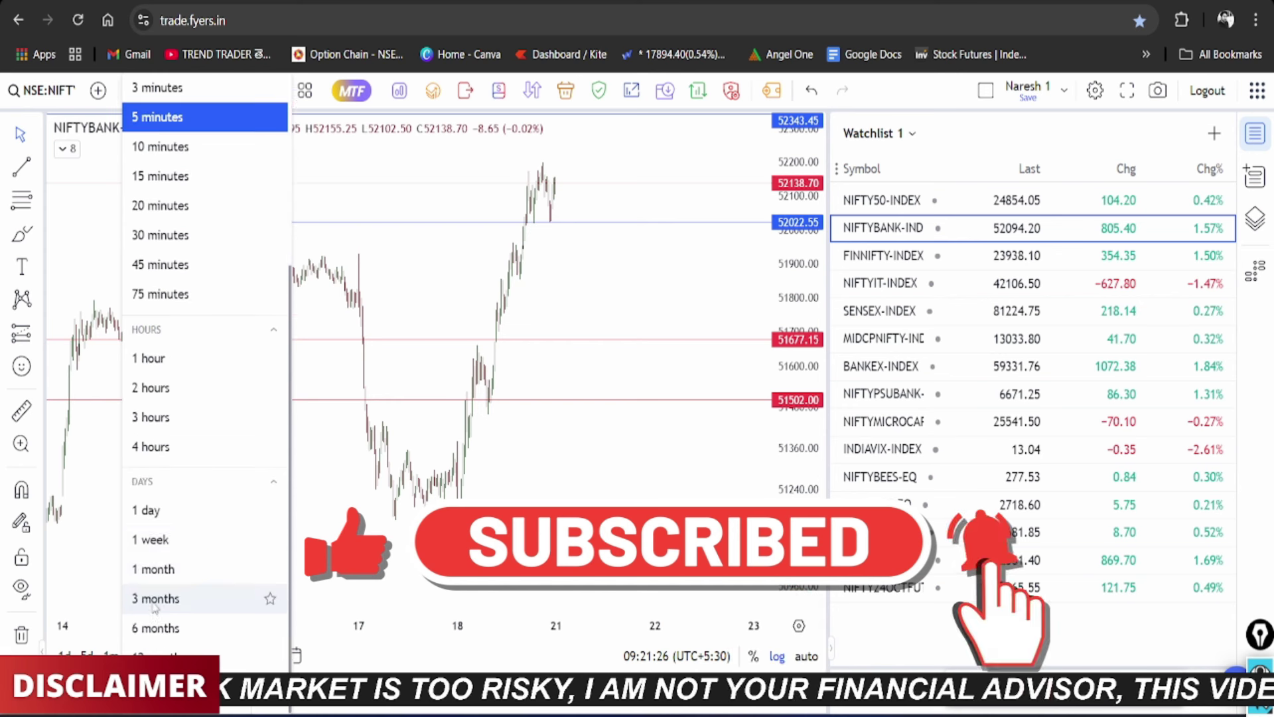
{"action": "left_click", "coordinate": [170, 538]}
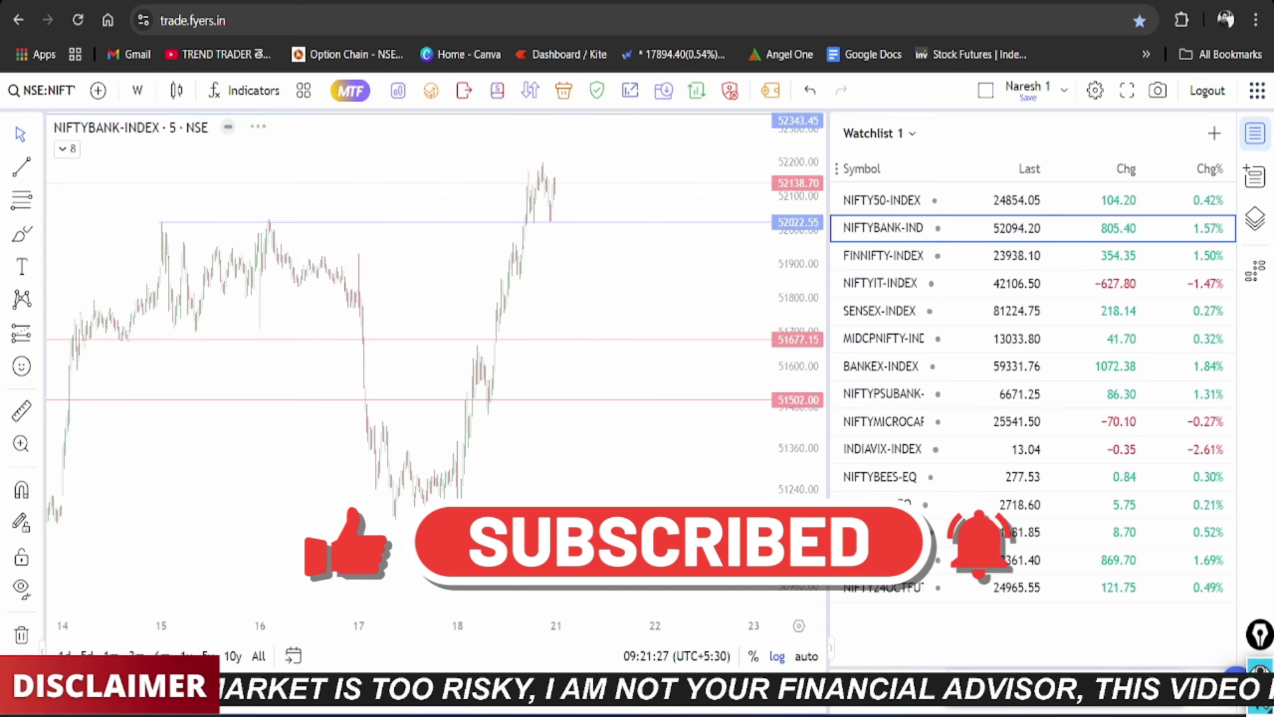
{"action": "left_click", "coordinate": [1257, 136]}
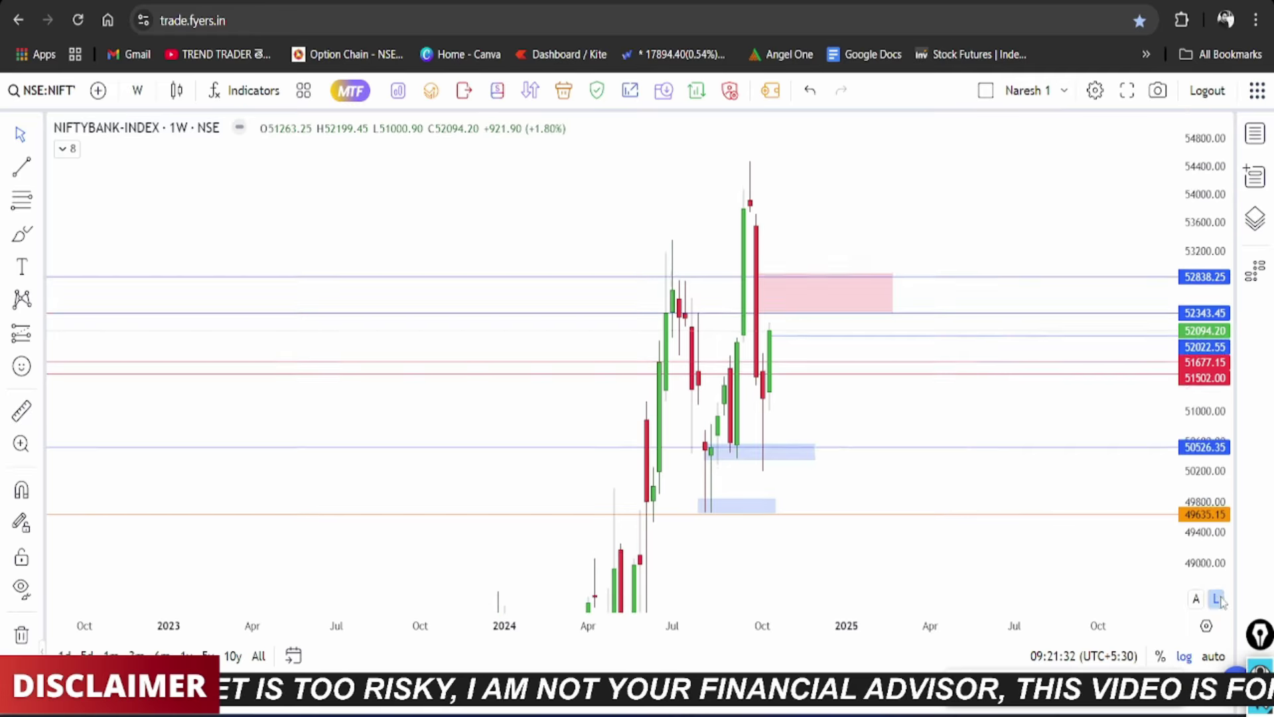
{"action": "scroll", "coordinate": [905, 429], "scroll_direction": "up", "scroll_amount": 3}
{"action": "left_click_drag", "start_coordinate": [1211, 259], "coordinate": [1199, 458]}
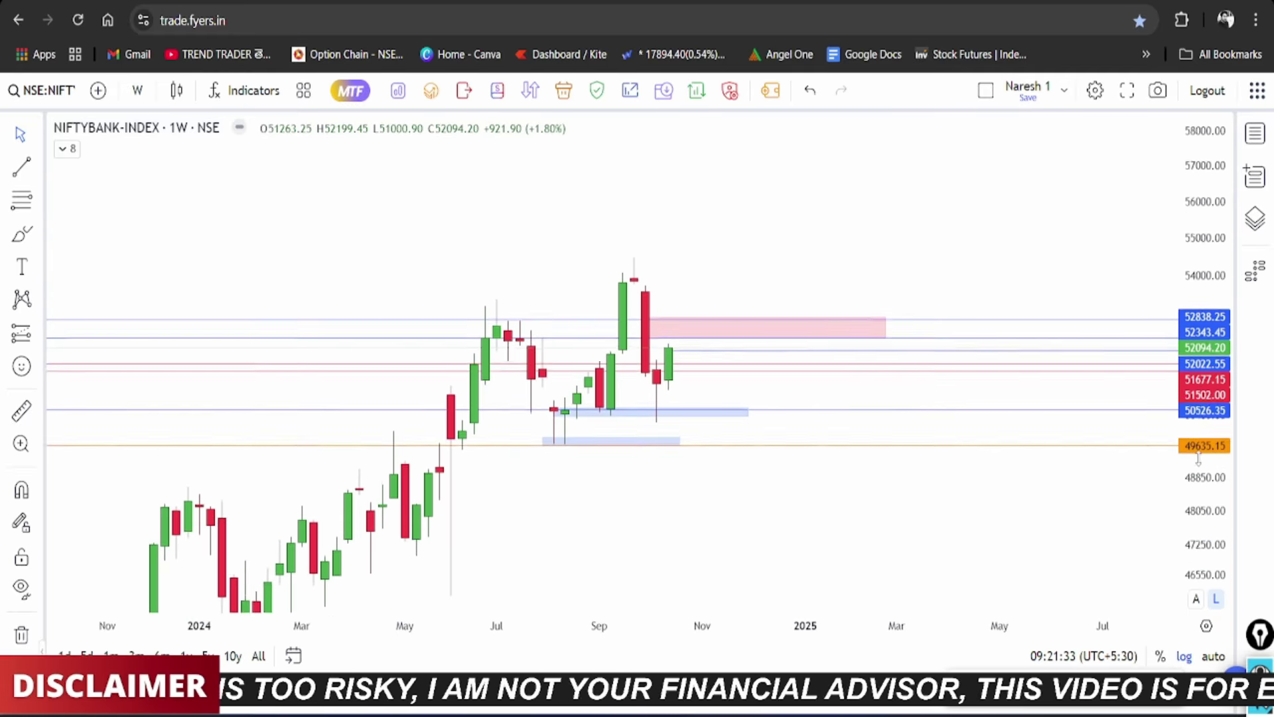
{"action": "left_click_drag", "start_coordinate": [889, 503], "coordinate": [944, 500]}
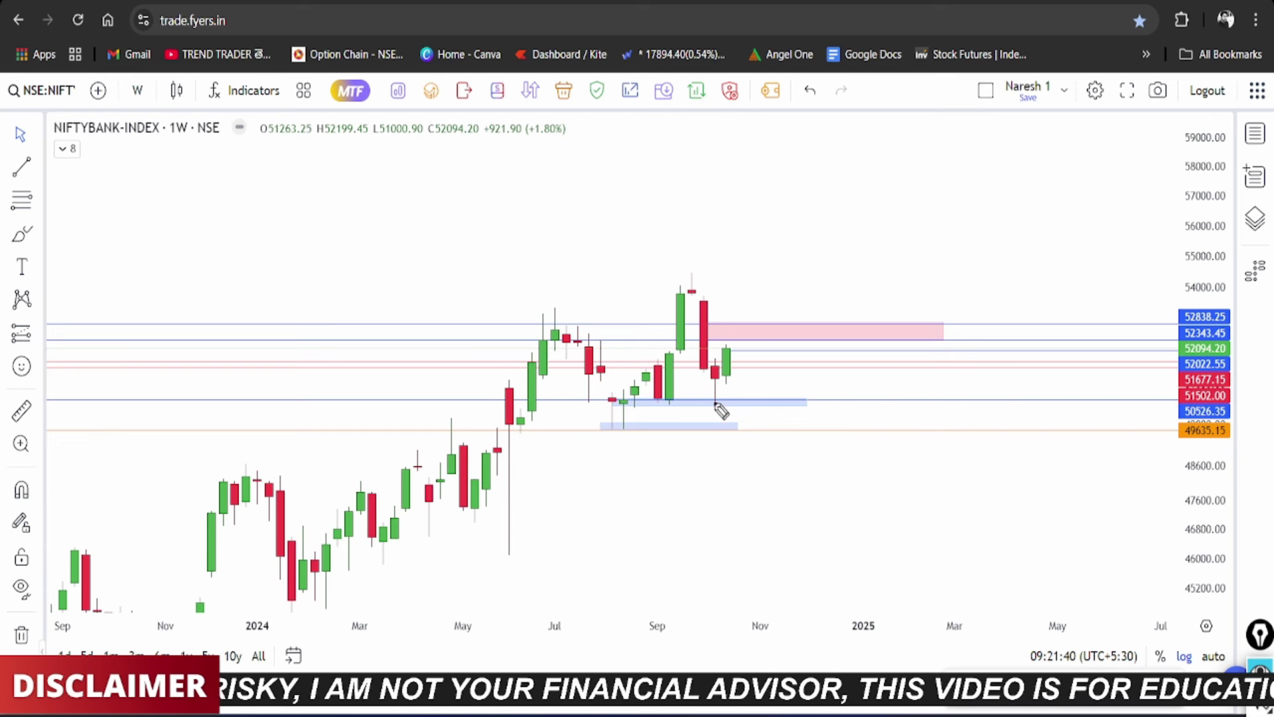
{"action": "left_click_drag", "start_coordinate": [706, 411], "coordinate": [725, 412]}
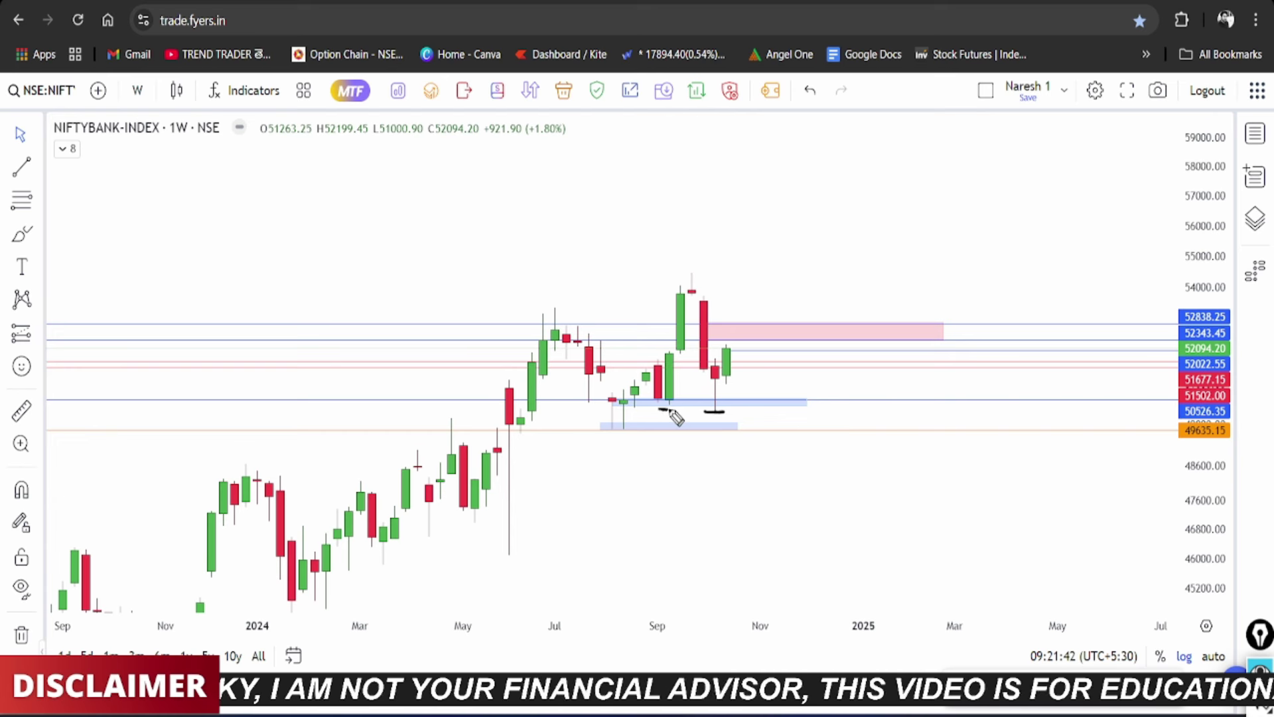
{"action": "mouse_move", "coordinate": [623, 401]}
{"action": "left_mouse_down"}
{"action": "mouse_move", "coordinate": [605, 408]}
{"action": "mouse_move", "coordinate": [627, 435]}
{"action": "mouse_move", "coordinate": [635, 397]}
{"action": "left_mouse_up"}
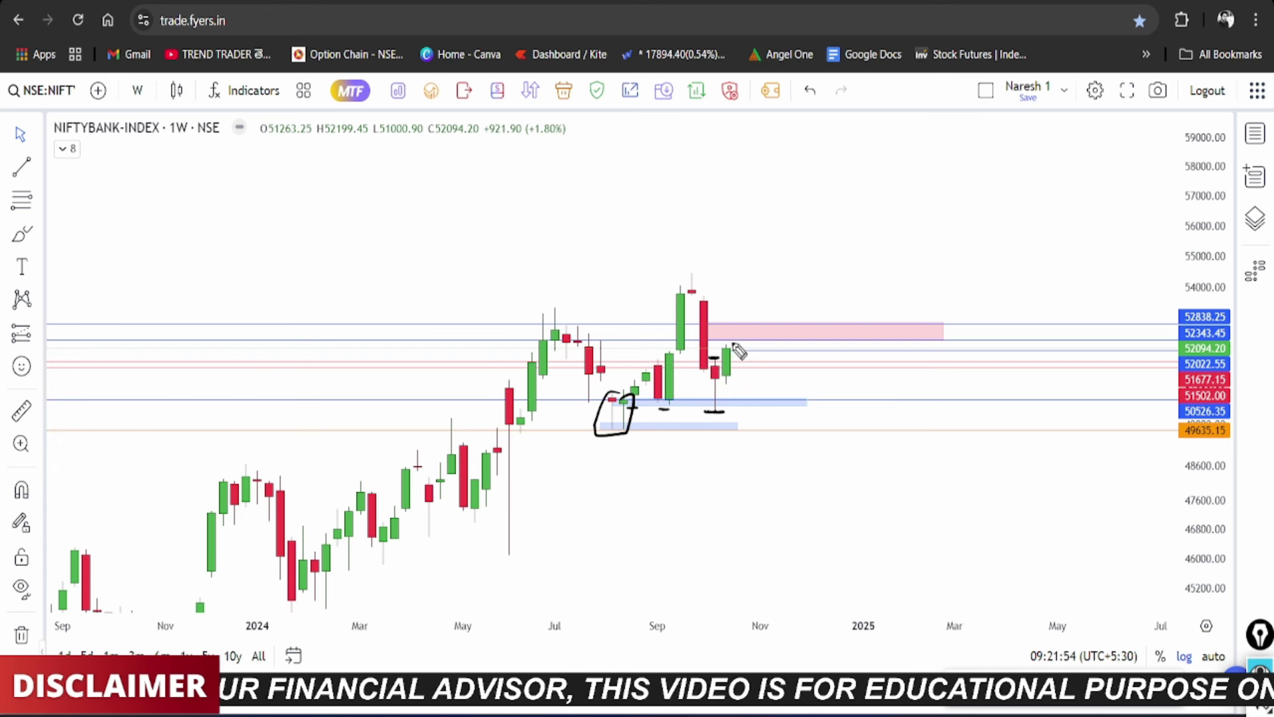
{"action": "mouse_move", "coordinate": [710, 292]}
{"action": "left_mouse_down"}
{"action": "mouse_move", "coordinate": [693, 359]}
{"action": "mouse_move", "coordinate": [716, 325]}
{"action": "mouse_move", "coordinate": [729, 350]}
{"action": "left_mouse_up"}
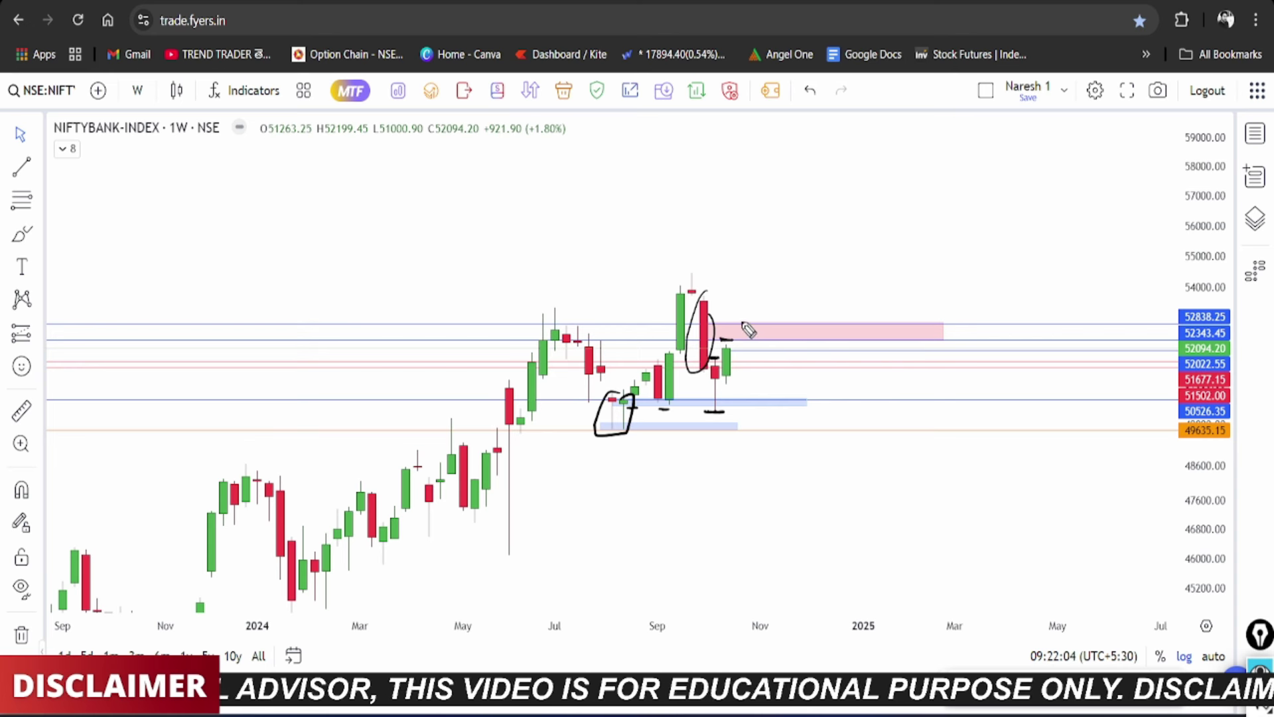
{"action": "mouse_move", "coordinate": [735, 316]}
{"action": "left_mouse_down"}
{"action": "mouse_move", "coordinate": [733, 342]}
{"action": "mouse_move", "coordinate": [786, 286]}
{"action": "mouse_move", "coordinate": [803, 292]}
{"action": "mouse_move", "coordinate": [789, 301]}
{"action": "left_mouse_up"}
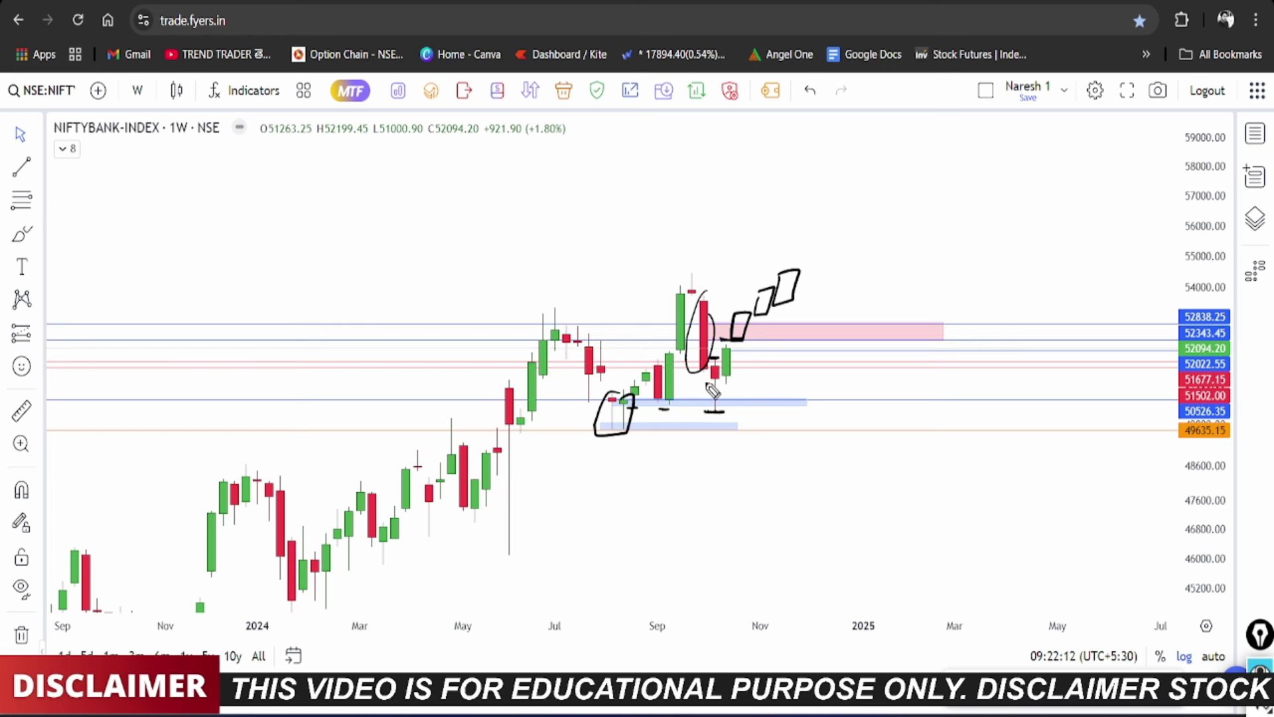
{"action": "key", "text": "e"}
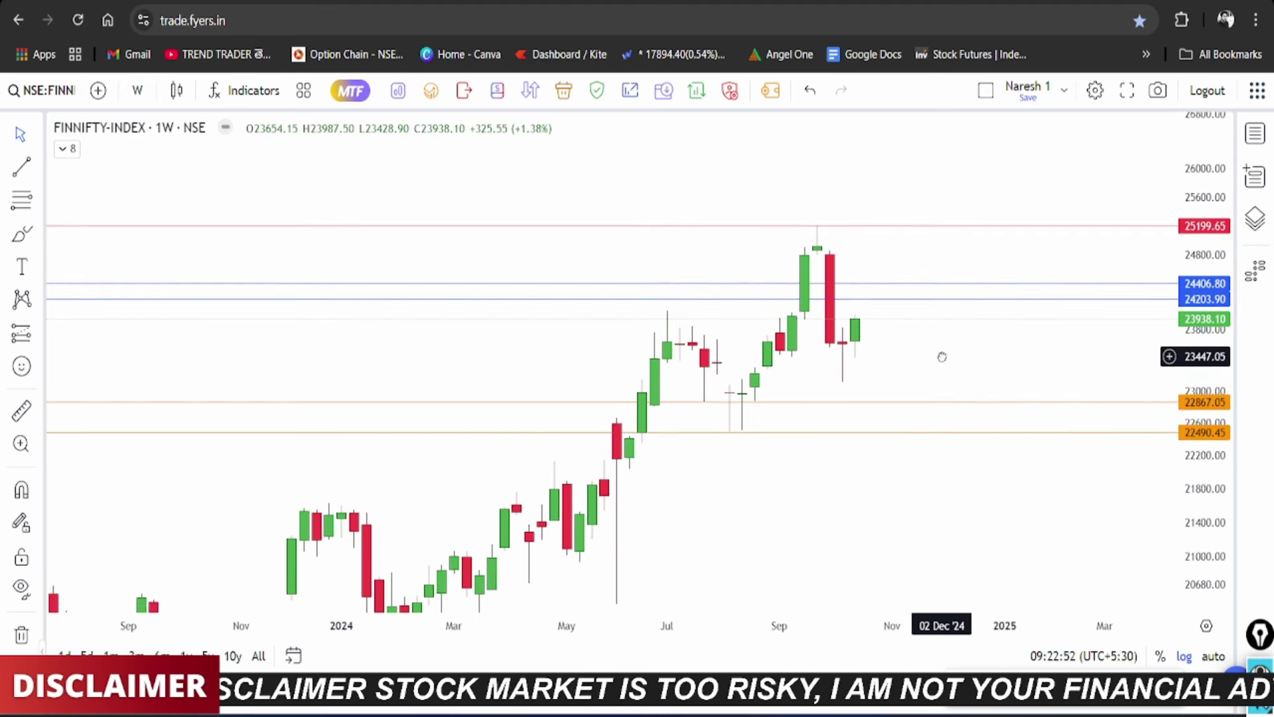
Step: With the watchlist shown, mark the latest FINNIFTY-INDEX lows, then return to the weekly NIFTYBANK-INDEX chart
{"action": "left_click_drag", "start_coordinate": [910, 370], "coordinate": [939, 356]}
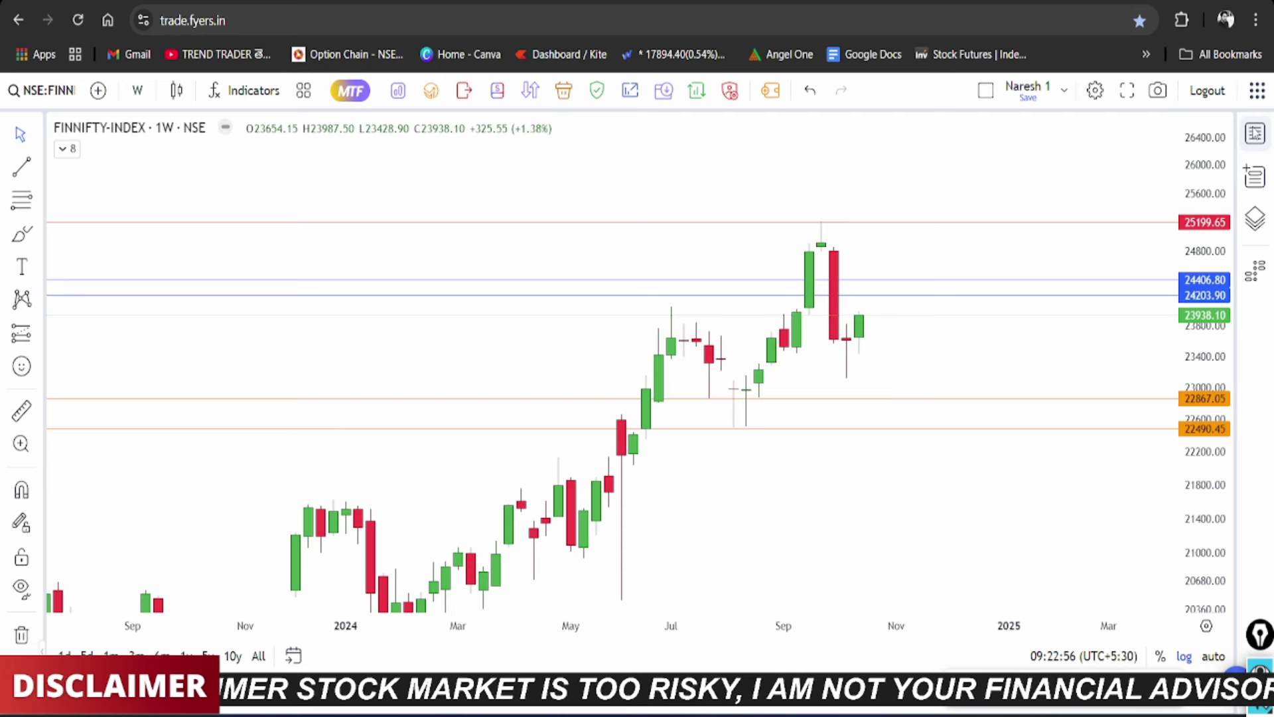
{"action": "left_click", "coordinate": [1255, 133]}
{"action": "left_click", "coordinate": [883, 228]}
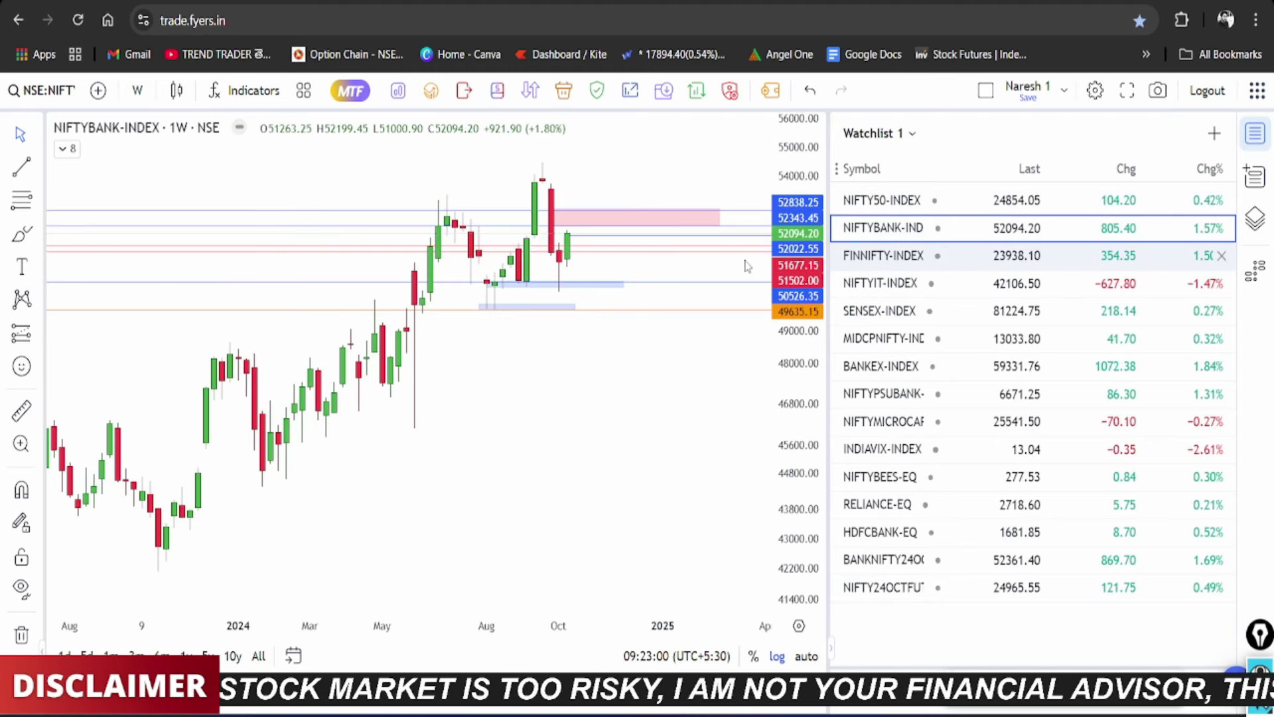
{"action": "key", "text": "Down"}
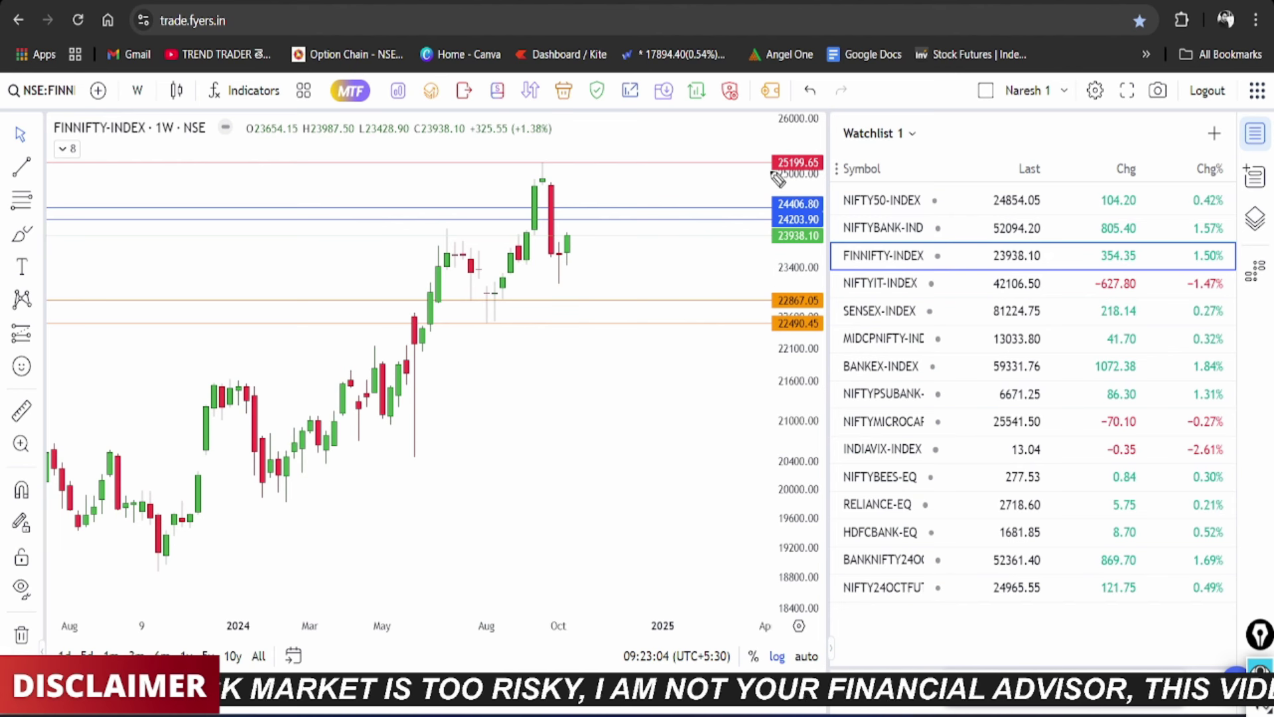
{"action": "left_click_drag", "start_coordinate": [548, 247], "coordinate": [569, 241]}
{"action": "left_click_drag", "start_coordinate": [550, 285], "coordinate": [573, 290]}
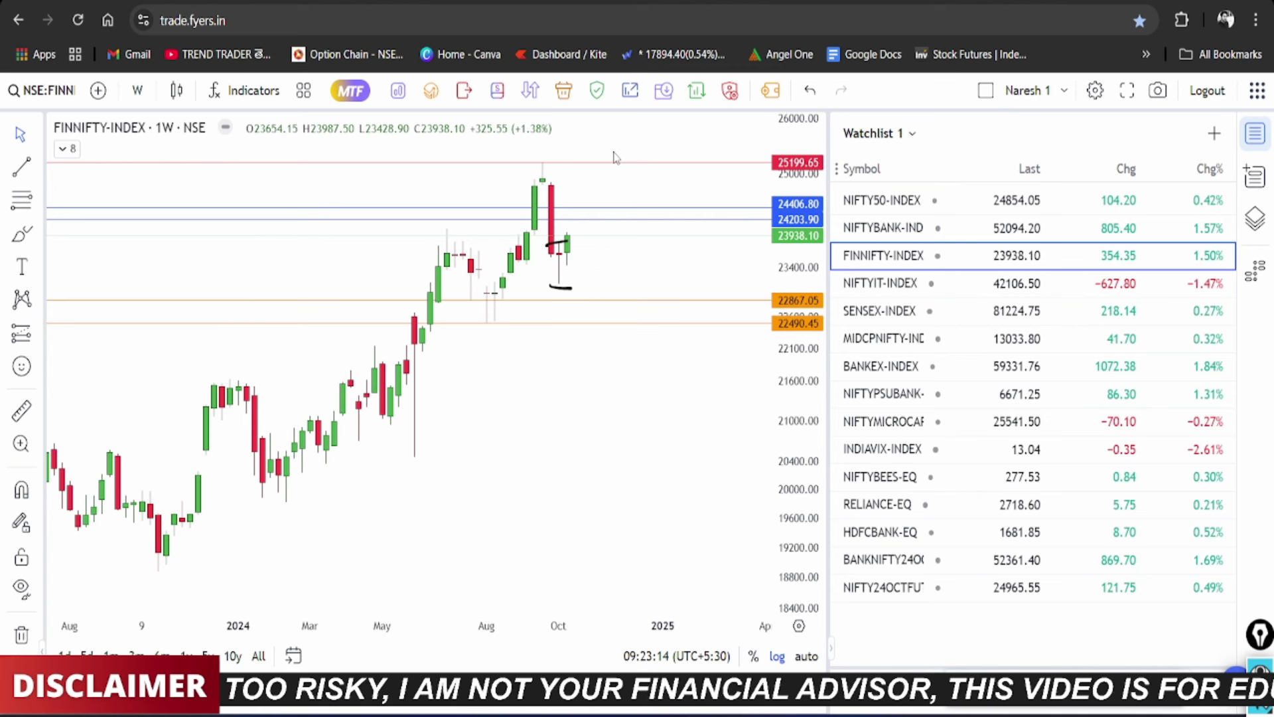
{"action": "key", "text": "Up"}
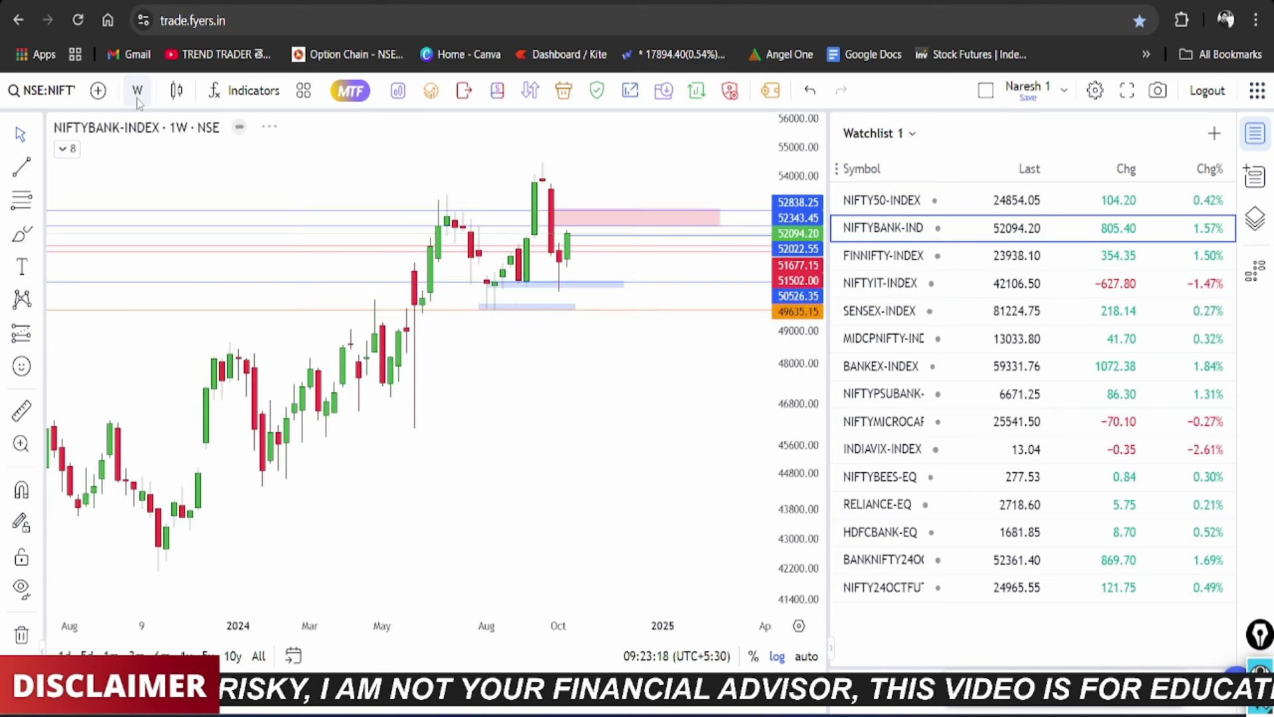
Step: Switch Bank Nifty to 1-day candles, hide the watchlist and zoom out
{"action": "left_click", "coordinate": [133, 93]}
{"action": "scroll", "coordinate": [152, 544], "scroll_direction": "down", "scroll_amount": 4}
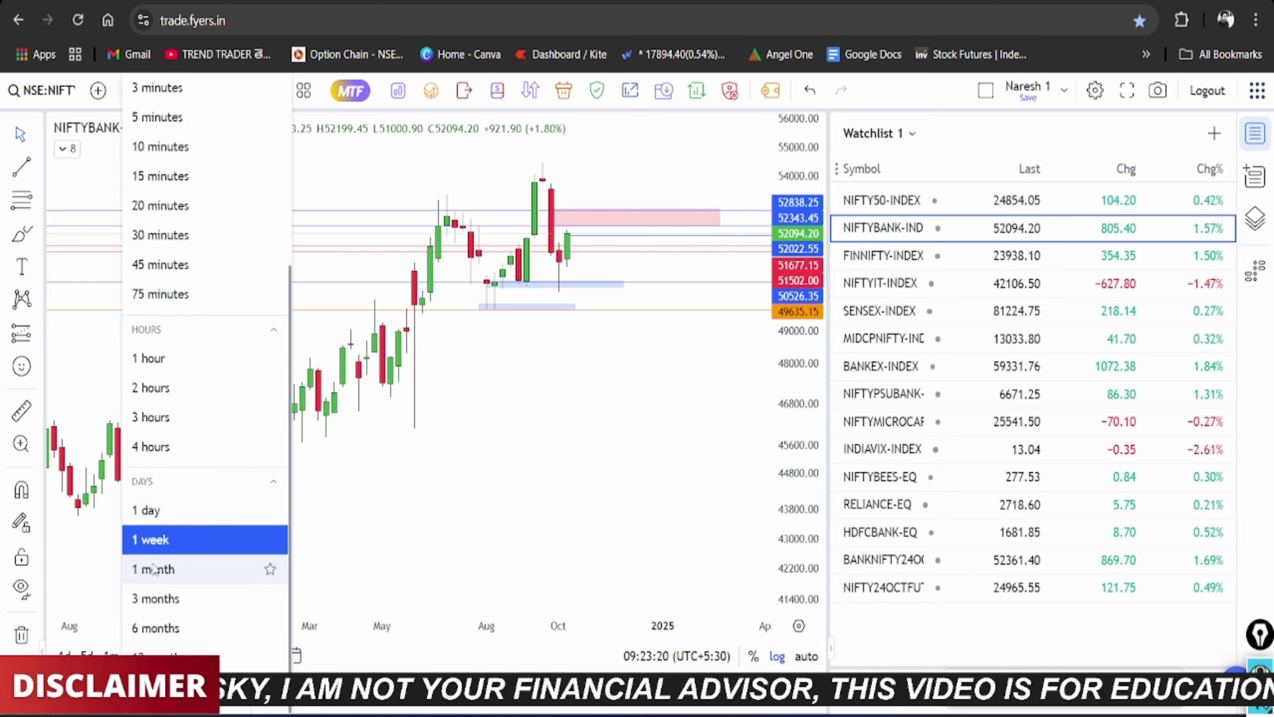
{"action": "left_click", "coordinate": [158, 514]}
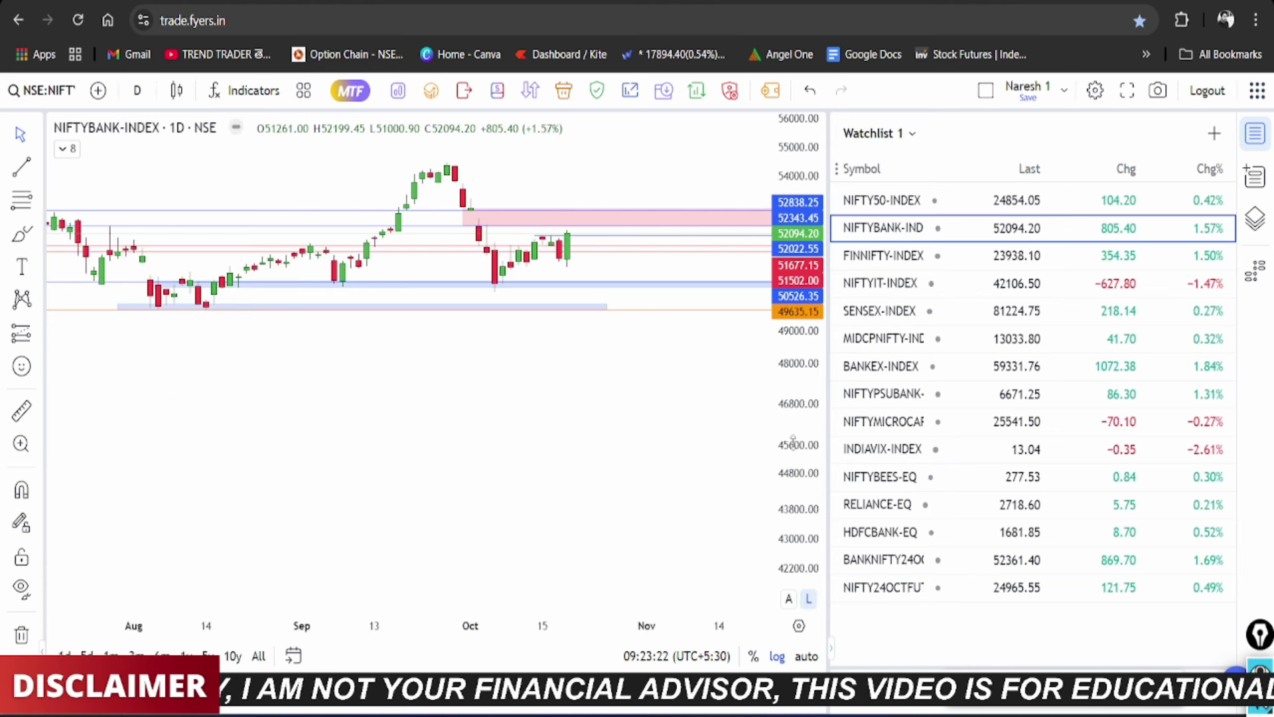
{"action": "left_click", "coordinate": [1255, 136]}
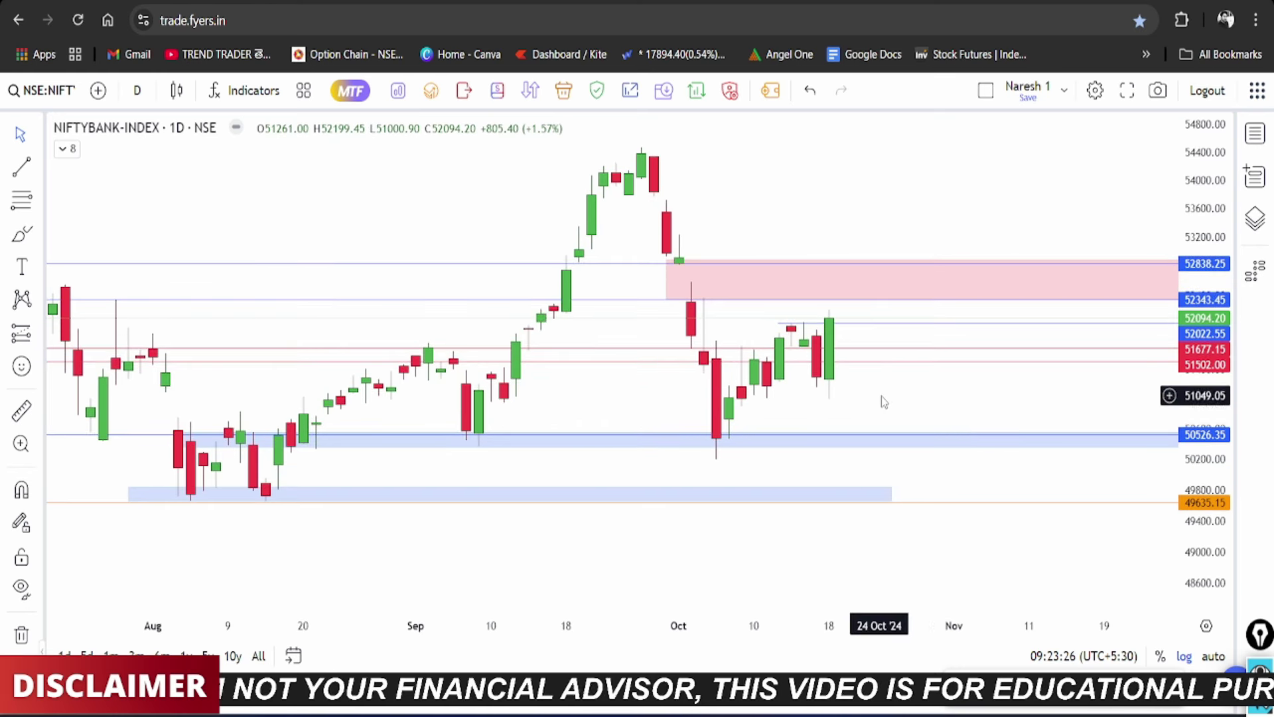
{"action": "scroll", "coordinate": [879, 396], "scroll_direction": "down", "scroll_amount": 4}
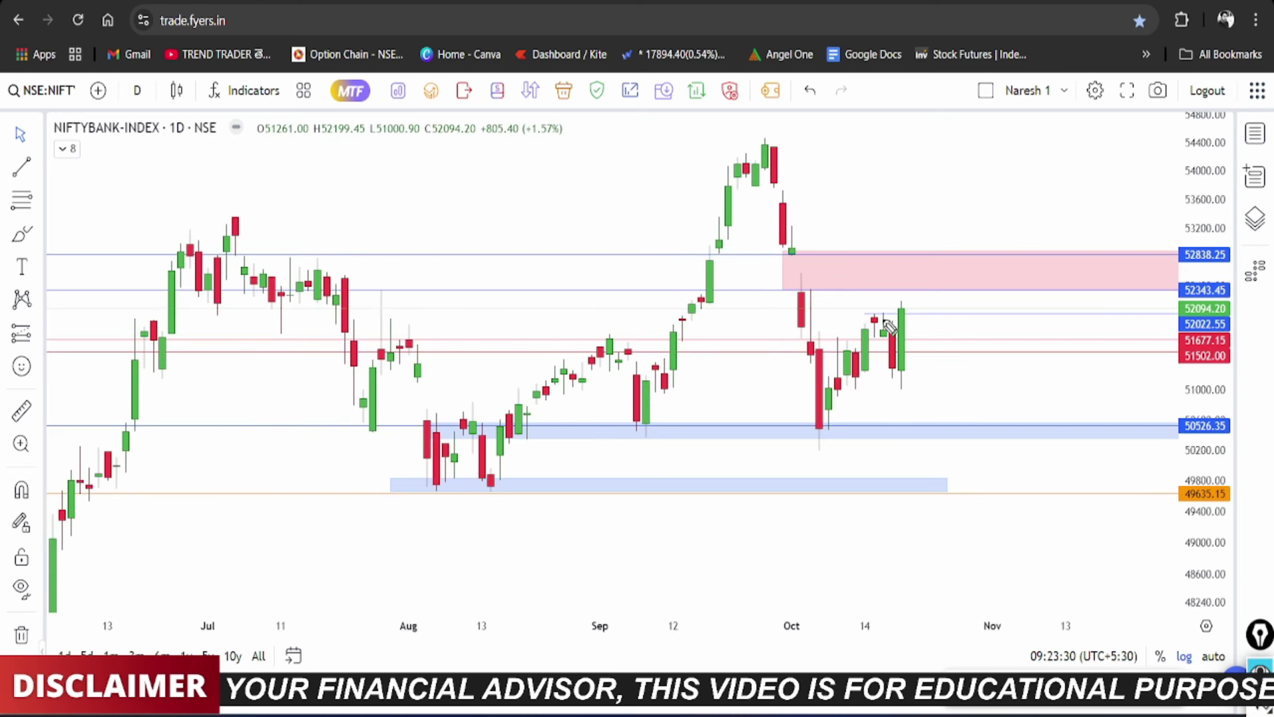
Step: Circle the candle below resistance and mark the 51677 level with a line and two R labels
{"action": "mouse_move", "coordinate": [880, 324]}
{"action": "left_mouse_down"}
{"action": "mouse_move", "coordinate": [866, 320]}
{"action": "mouse_move", "coordinate": [875, 330]}
{"action": "left_mouse_up"}
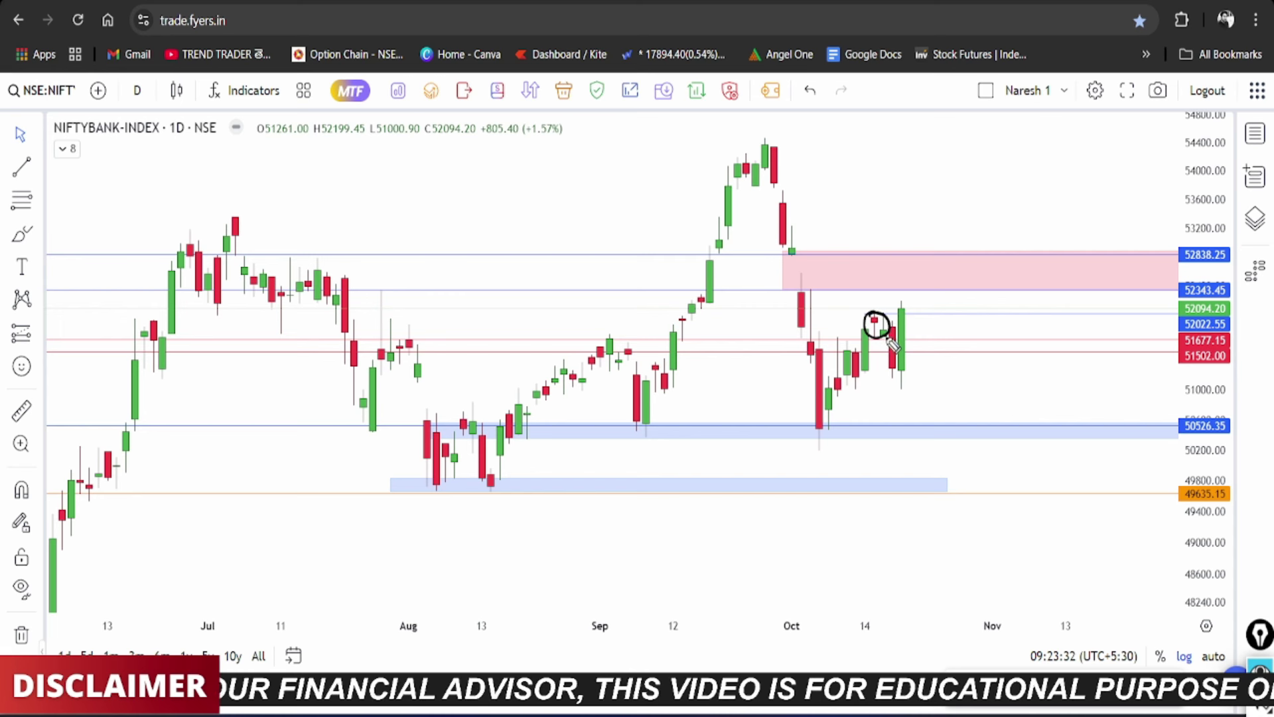
{"action": "mouse_move", "coordinate": [1192, 369]}
{"action": "left_mouse_down"}
{"action": "mouse_move", "coordinate": [1222, 359]}
{"action": "mouse_move", "coordinate": [1178, 358]}
{"action": "mouse_move", "coordinate": [1208, 339]}
{"action": "mouse_move", "coordinate": [1178, 358]}
{"action": "left_mouse_up"}
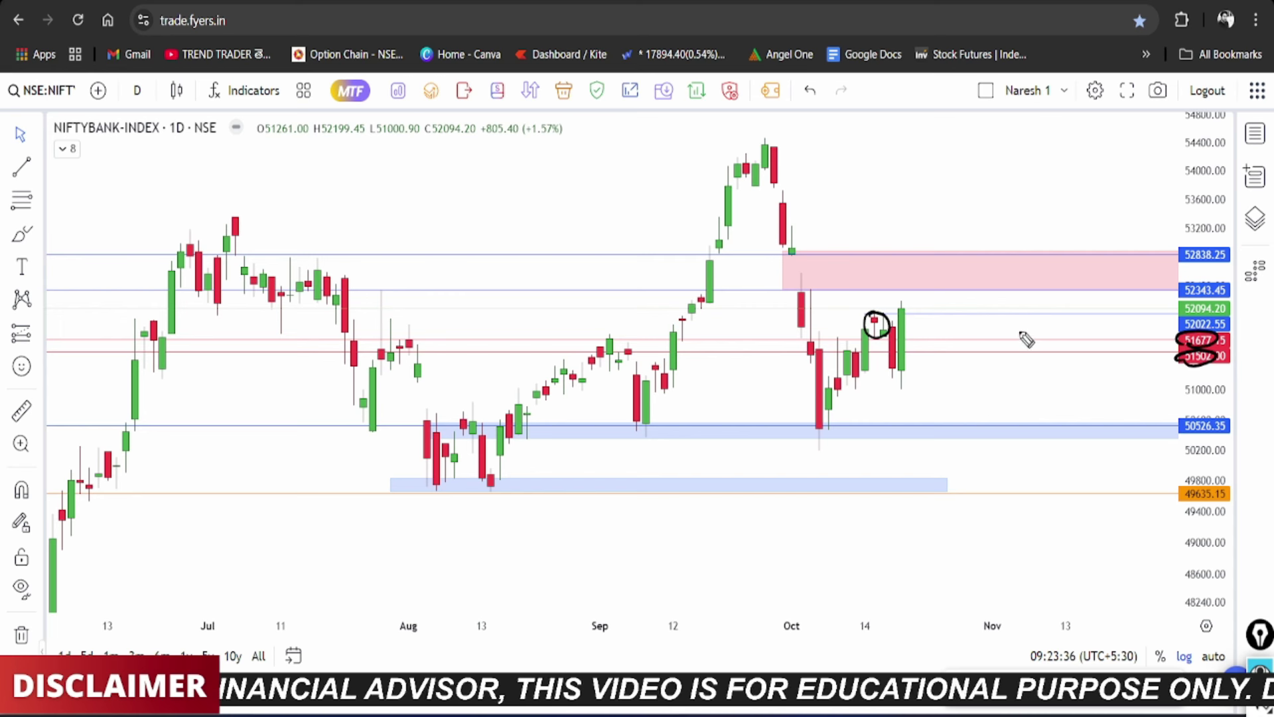
{"action": "left_click_drag", "start_coordinate": [821, 339], "coordinate": [905, 346]}
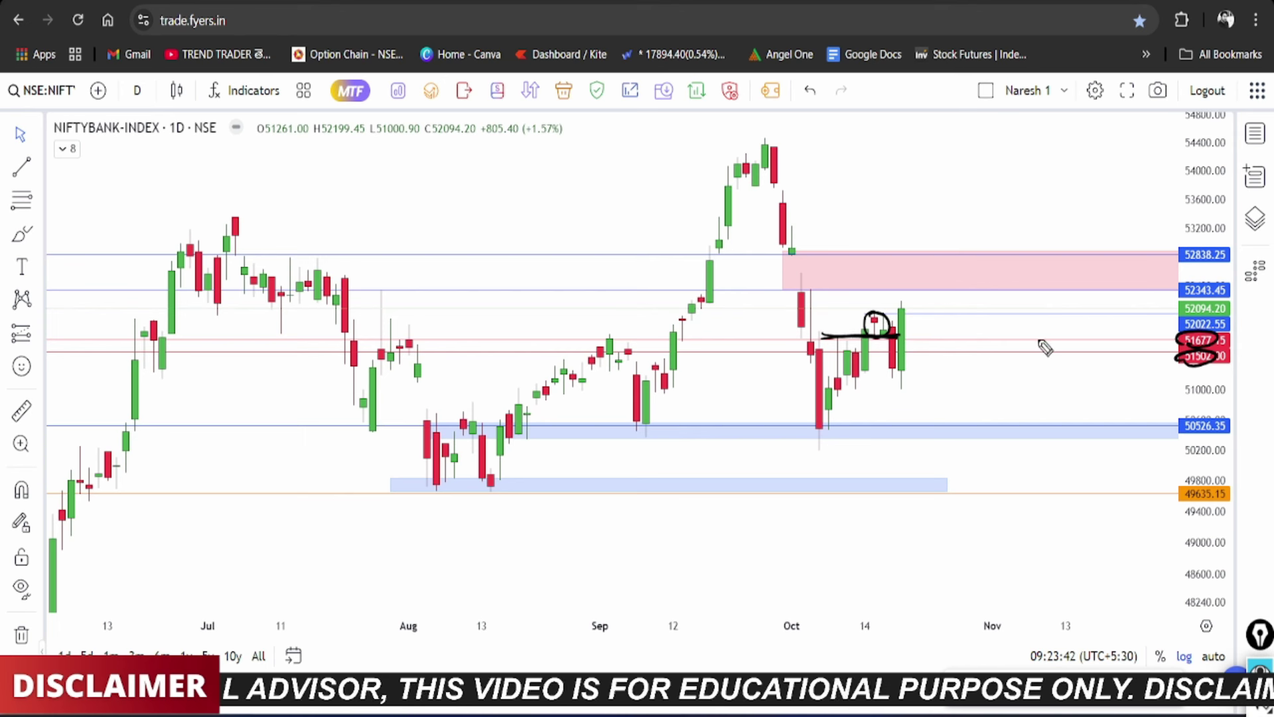
{"action": "left_click_drag", "start_coordinate": [1132, 344], "coordinate": [1140, 348]}
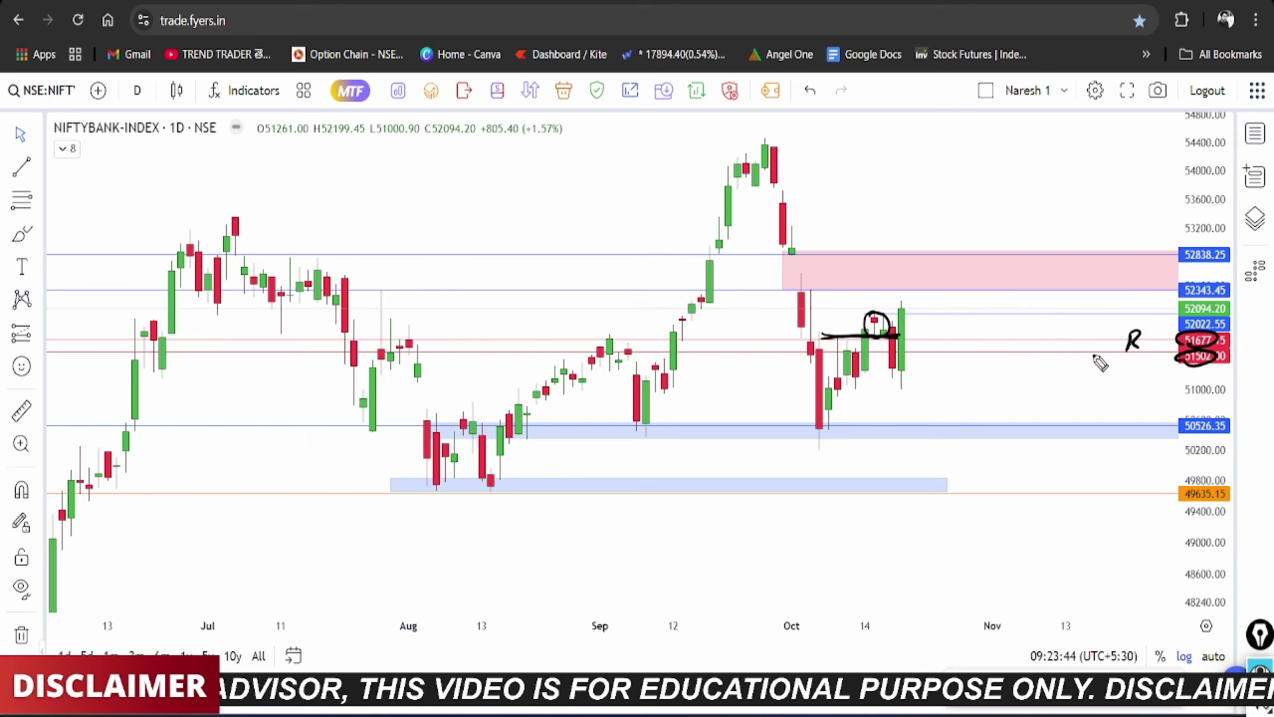
{"action": "left_click_drag", "start_coordinate": [884, 375], "coordinate": [892, 374]}
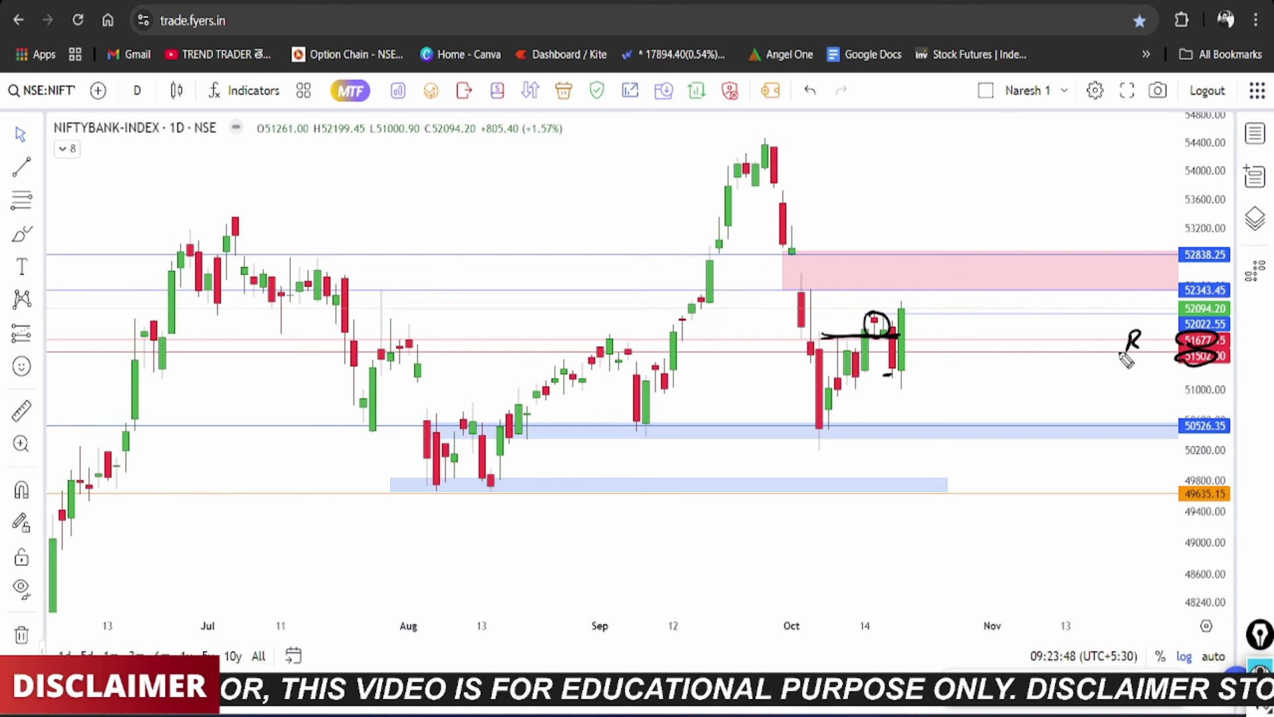
{"action": "left_click_drag", "start_coordinate": [1127, 366], "coordinate": [1129, 358]}
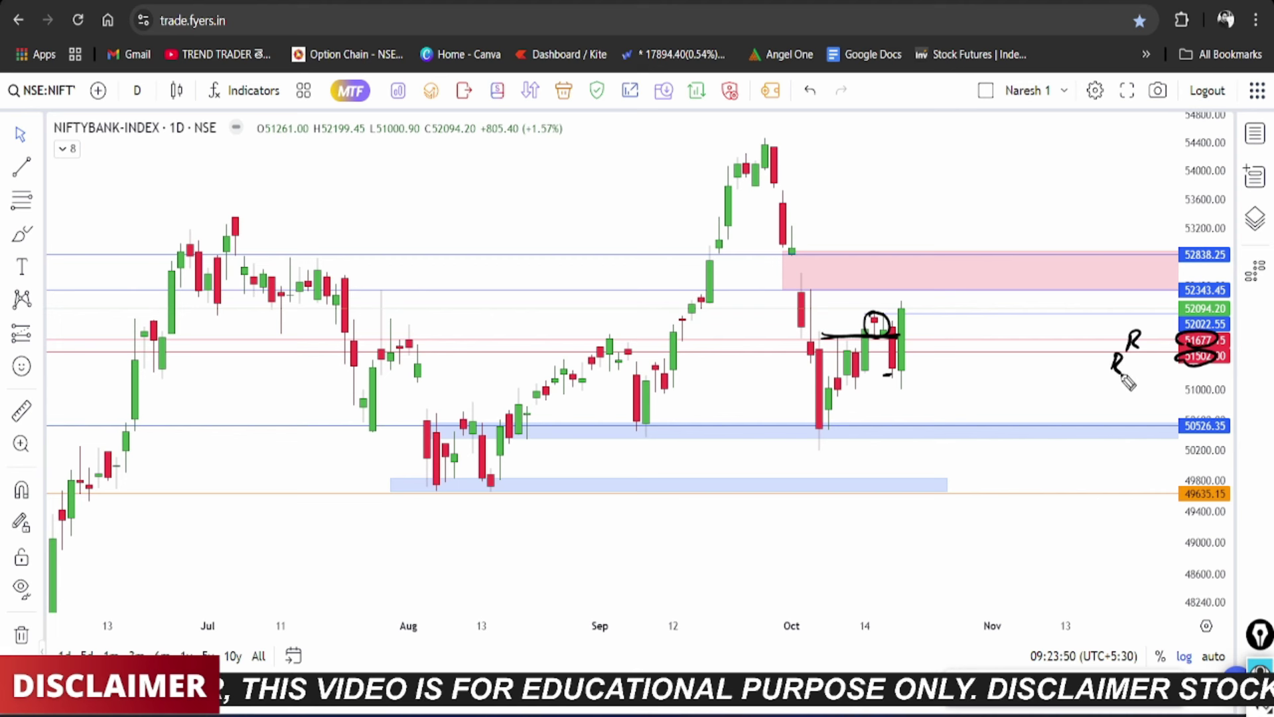
Step: Circle the 50526.35 and 51000 support levels and draw an upward arrow from the lows
{"action": "mouse_move", "coordinate": [1195, 431]}
{"action": "left_mouse_down"}
{"action": "mouse_move", "coordinate": [1185, 439]}
{"action": "mouse_move", "coordinate": [1199, 427]}
{"action": "left_mouse_up"}
{"action": "mouse_move", "coordinate": [1205, 378]}
{"action": "left_mouse_down"}
{"action": "mouse_move", "coordinate": [1188, 398]}
{"action": "mouse_move", "coordinate": [1208, 402]}
{"action": "left_mouse_up"}
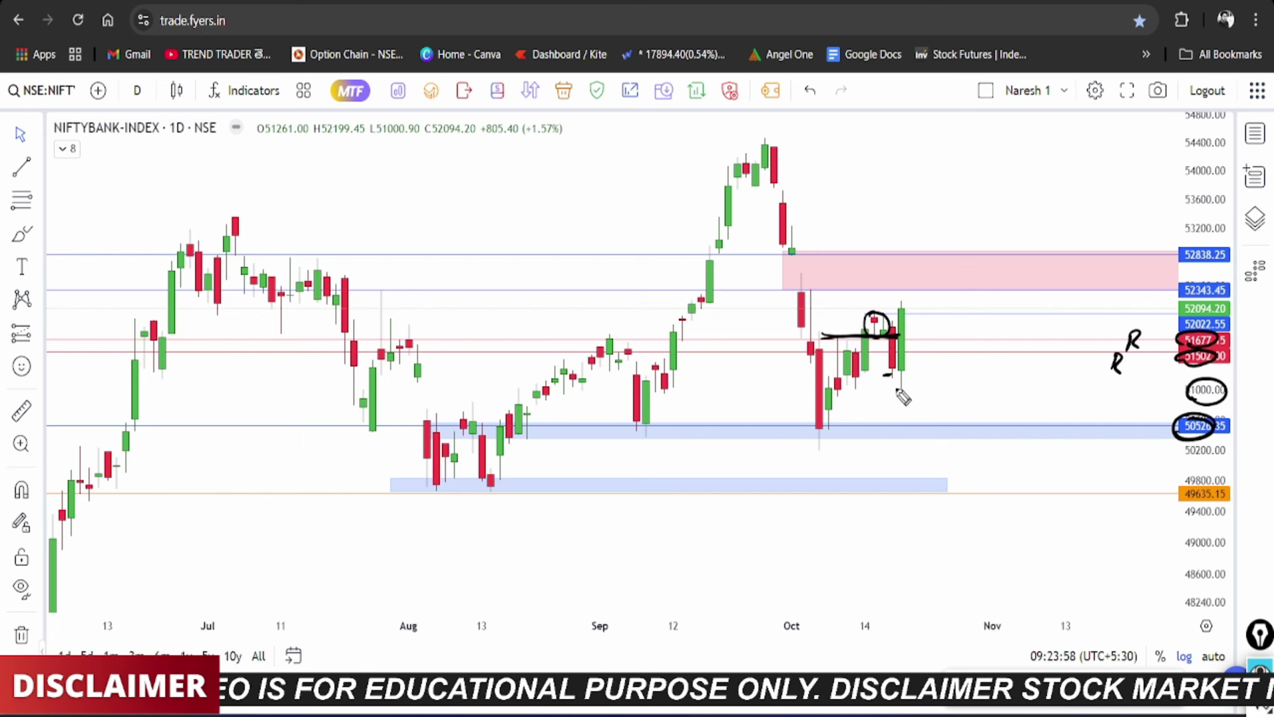
{"action": "mouse_move", "coordinate": [863, 391]}
{"action": "left_mouse_down"}
{"action": "mouse_move", "coordinate": [910, 392]}
{"action": "mouse_move", "coordinate": [949, 318]}
{"action": "left_mouse_up"}
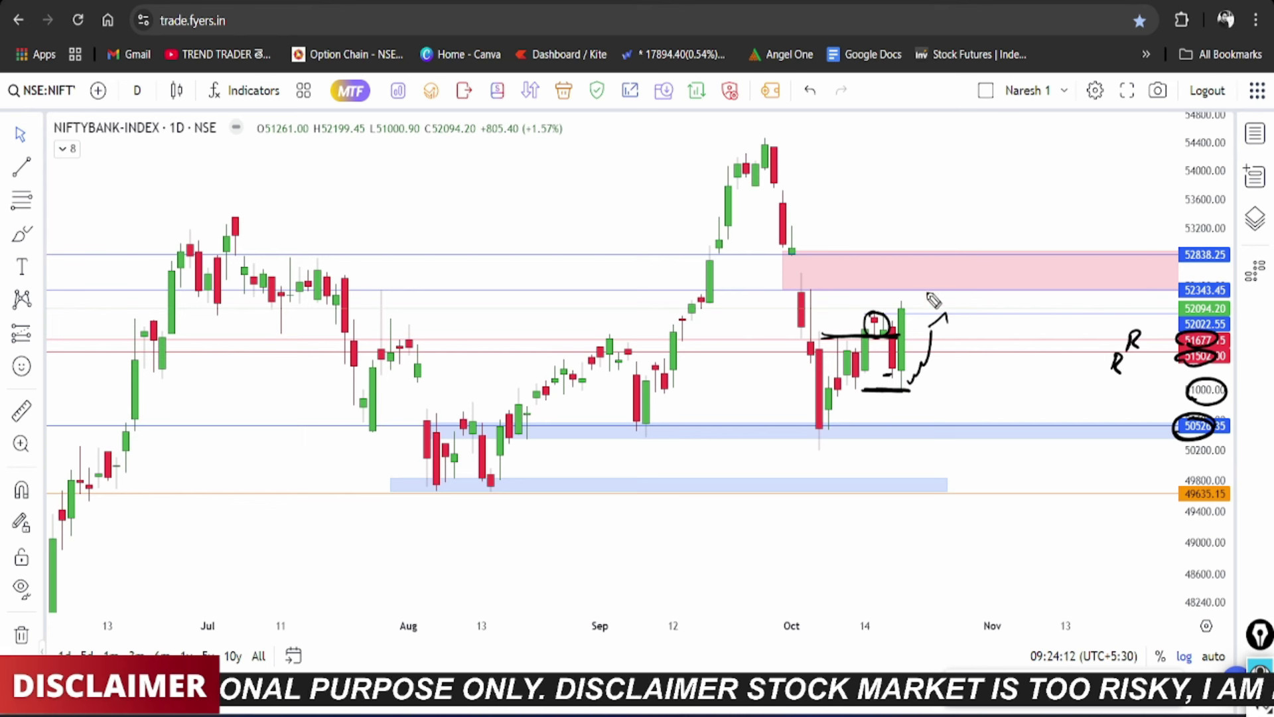
{"action": "left_click_drag", "start_coordinate": [924, 330], "coordinate": [950, 316]}
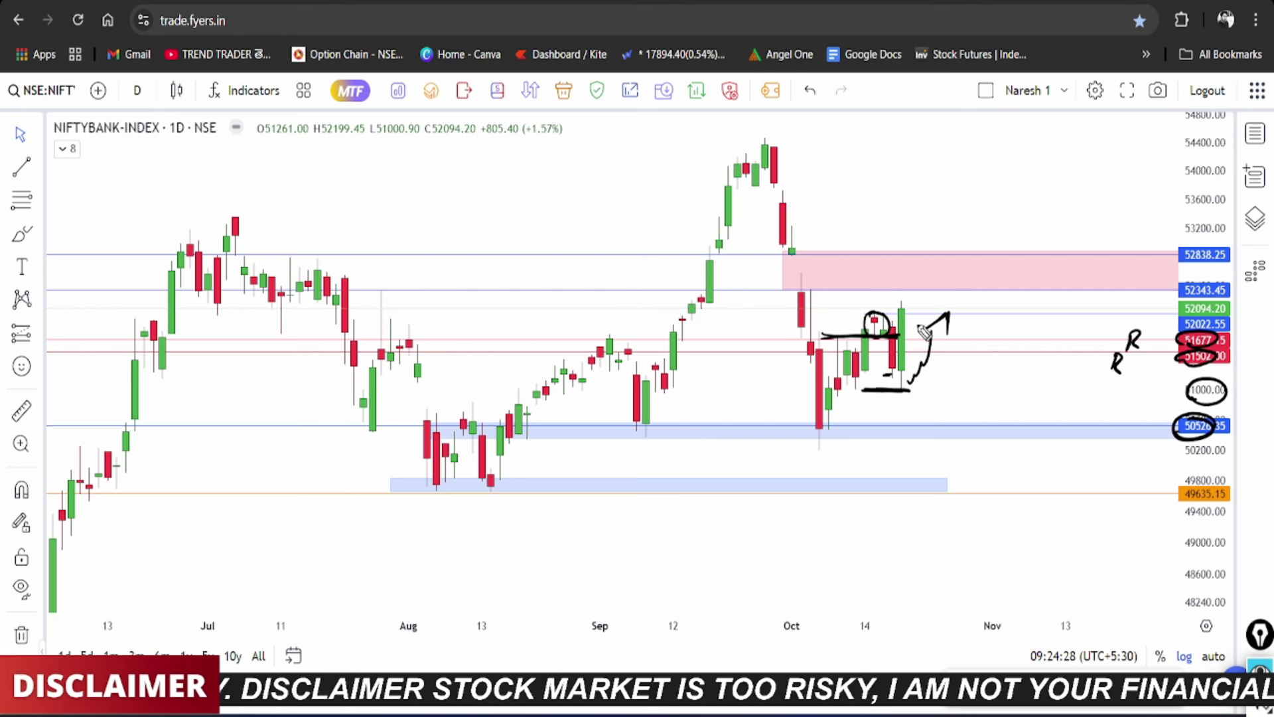
Step: Wipe the earlier ink and sketch a fresh zigzag over the latest daily candles
{"action": "key", "text": "e"}
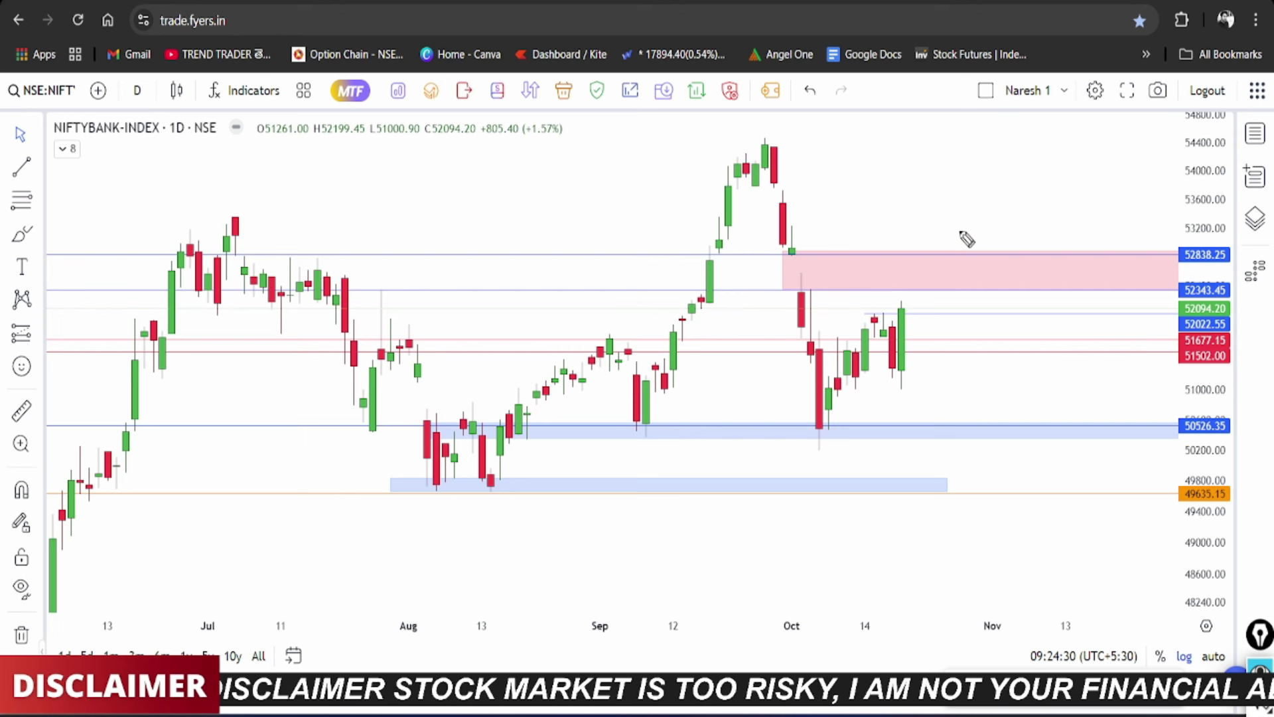
{"action": "mouse_move", "coordinate": [1192, 324]}
{"action": "left_mouse_down"}
{"action": "mouse_move", "coordinate": [1223, 324]}
{"action": "mouse_move", "coordinate": [1191, 355]}
{"action": "mouse_move", "coordinate": [1201, 332]}
{"action": "mouse_move", "coordinate": [1188, 364]}
{"action": "left_mouse_up"}
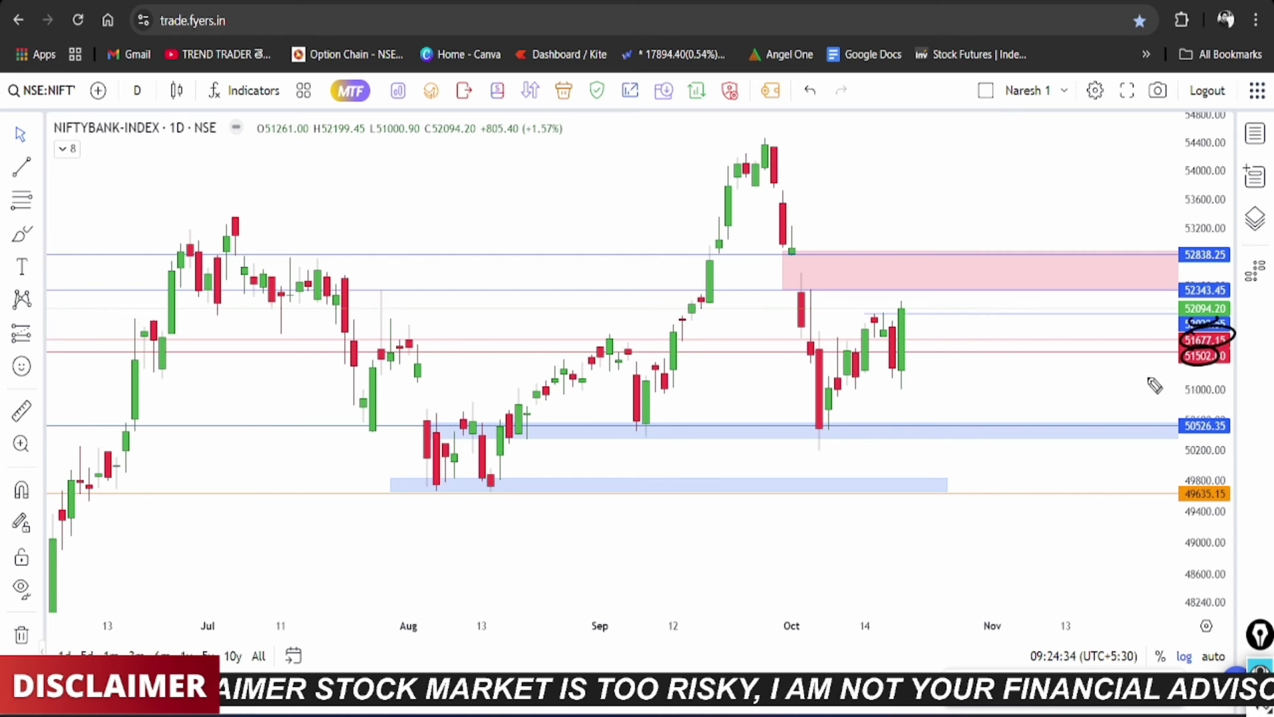
{"action": "mouse_move", "coordinate": [833, 339]}
{"action": "left_mouse_down"}
{"action": "mouse_move", "coordinate": [915, 340]}
{"action": "mouse_move", "coordinate": [917, 368]}
{"action": "left_mouse_up"}
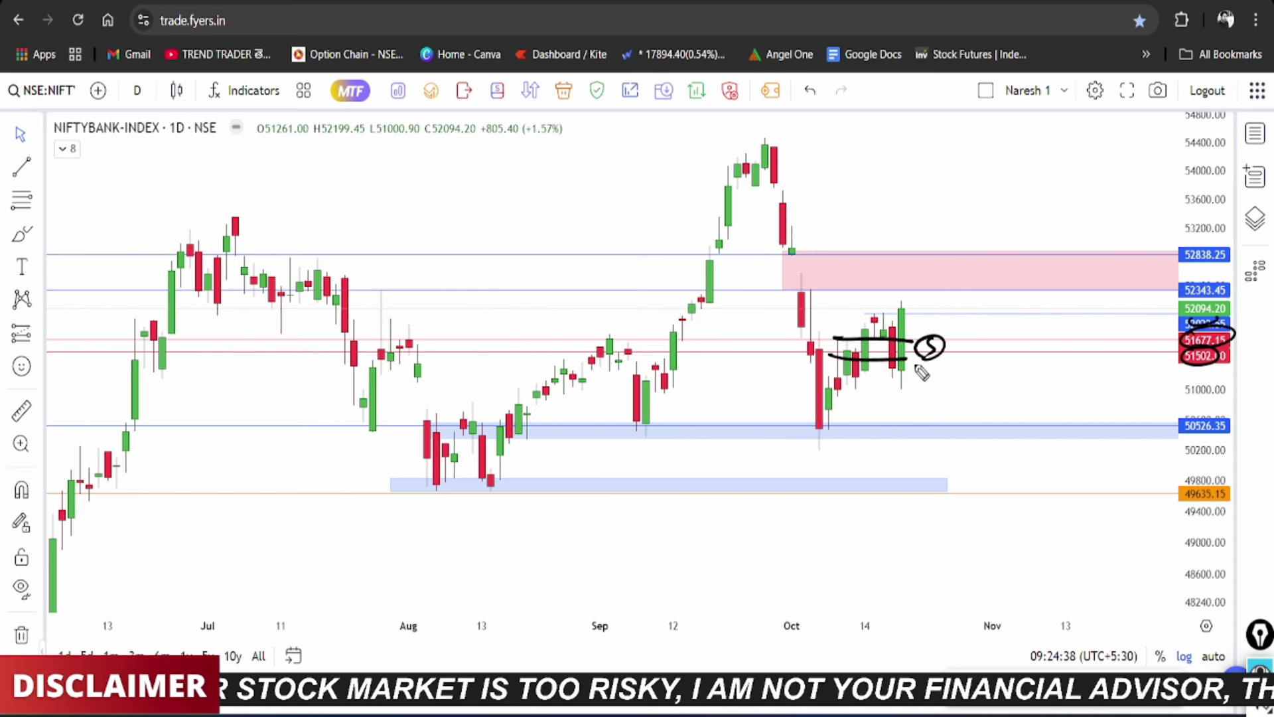
{"action": "left_click_drag", "start_coordinate": [867, 315], "coordinate": [898, 316]}
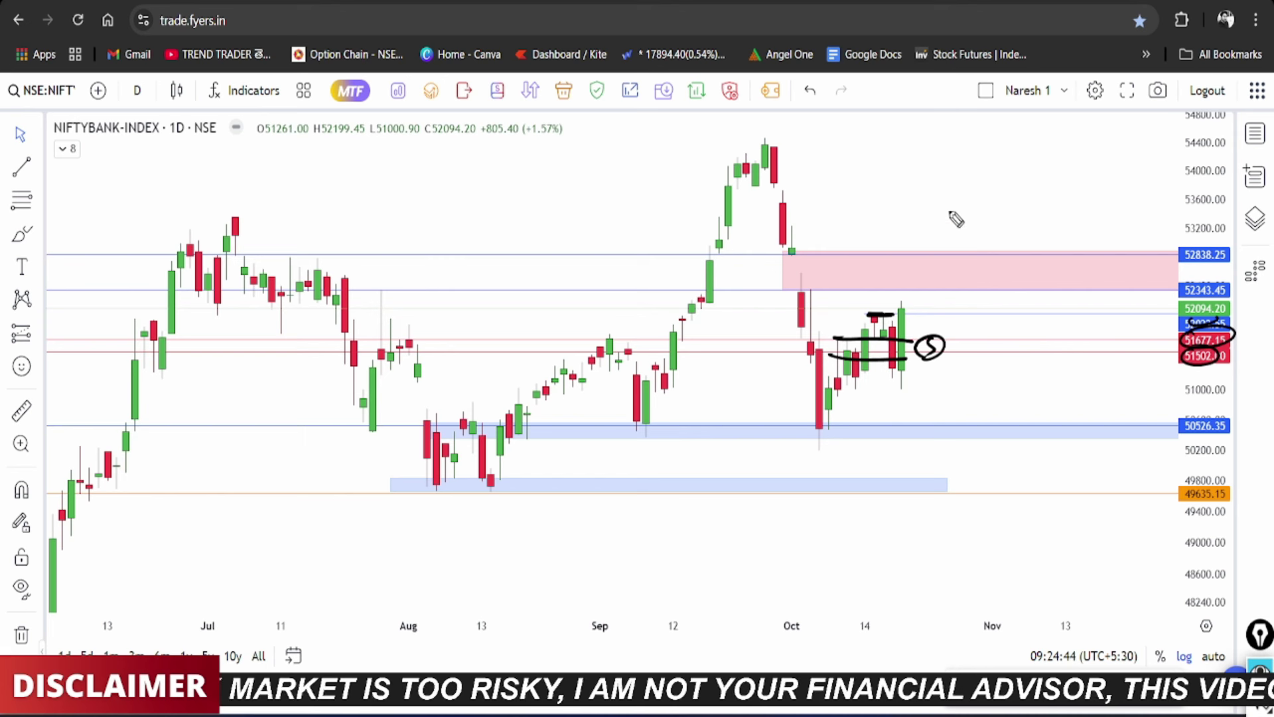
{"action": "key", "text": "e"}
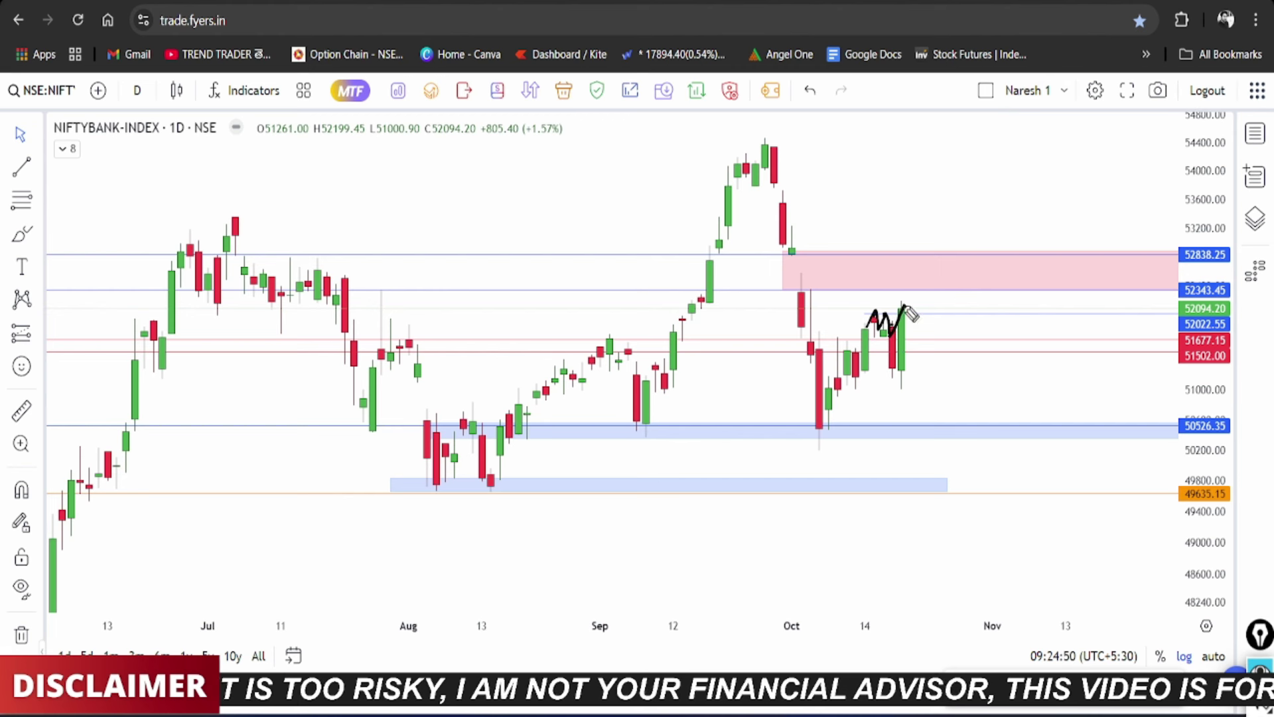
{"action": "left_click_drag", "start_coordinate": [880, 318], "coordinate": [914, 317]}
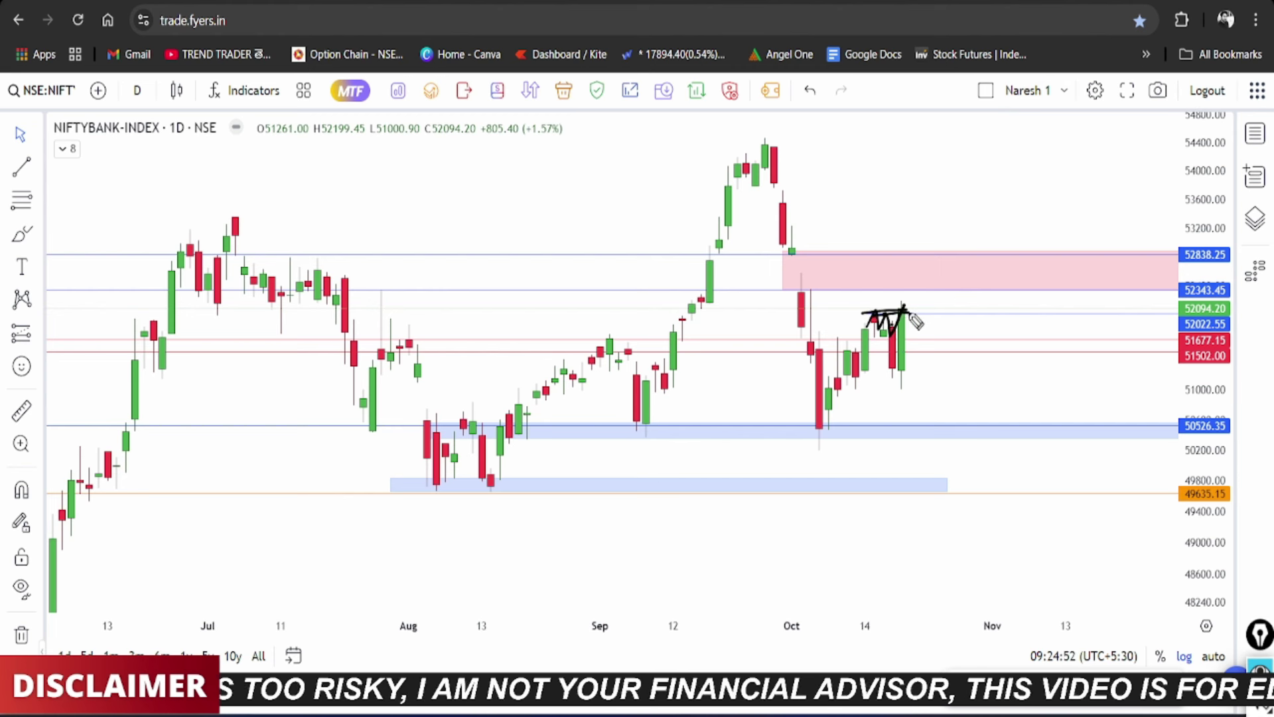
Step: Replace the zigzag with a V-swing sketch, circled October high and 52343.45, and a move into the pink zone
{"action": "key", "text": "e"}
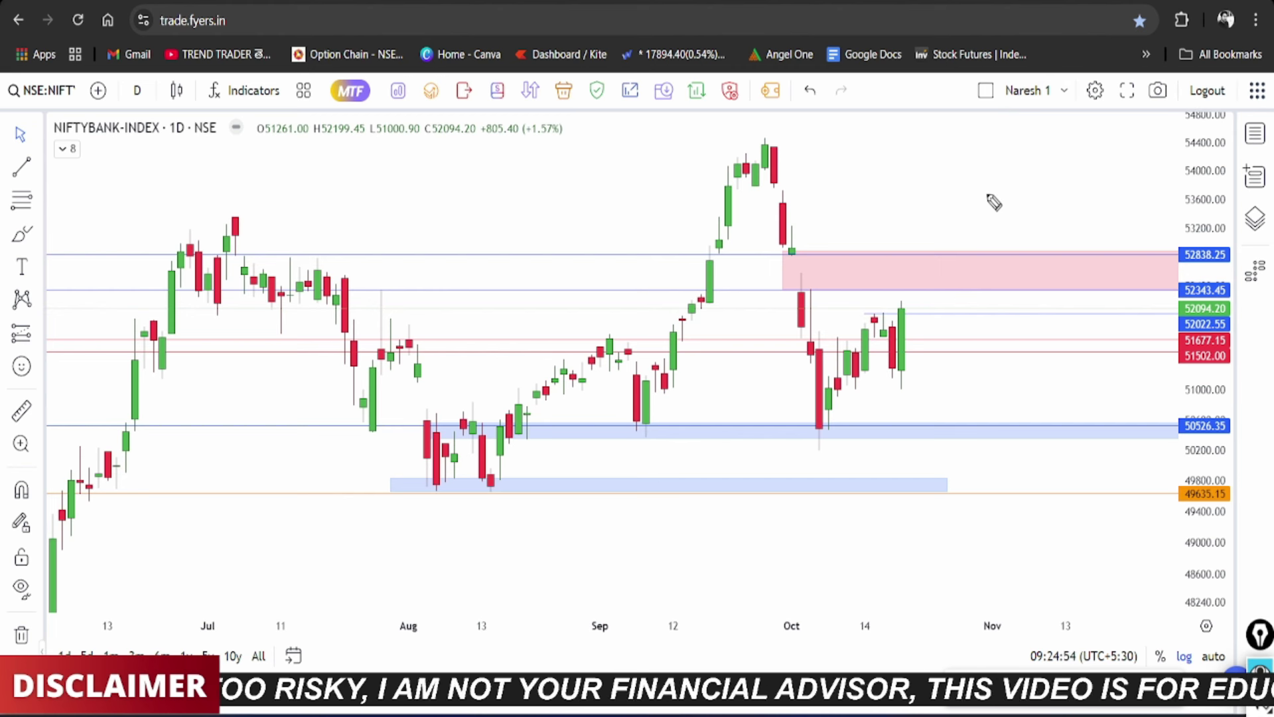
{"action": "mouse_move", "coordinate": [874, 331]}
{"action": "left_mouse_down"}
{"action": "mouse_move", "coordinate": [857, 339]}
{"action": "mouse_move", "coordinate": [877, 325]}
{"action": "mouse_move", "coordinate": [896, 367]}
{"action": "mouse_move", "coordinate": [904, 304]}
{"action": "mouse_move", "coordinate": [919, 309]}
{"action": "left_mouse_up"}
{"action": "mouse_move", "coordinate": [862, 375]}
{"action": "left_mouse_down"}
{"action": "mouse_move", "coordinate": [865, 353]}
{"action": "mouse_move", "coordinate": [892, 364]}
{"action": "mouse_move", "coordinate": [908, 329]}
{"action": "left_mouse_up"}
{"action": "mouse_move", "coordinate": [856, 383]}
{"action": "left_mouse_down"}
{"action": "mouse_move", "coordinate": [896, 363]}
{"action": "mouse_move", "coordinate": [908, 329]}
{"action": "left_mouse_up"}
{"action": "left_click_drag", "start_coordinate": [827, 389], "coordinate": [868, 380]}
{"action": "left_click_drag", "start_coordinate": [885, 377], "coordinate": [913, 377]}
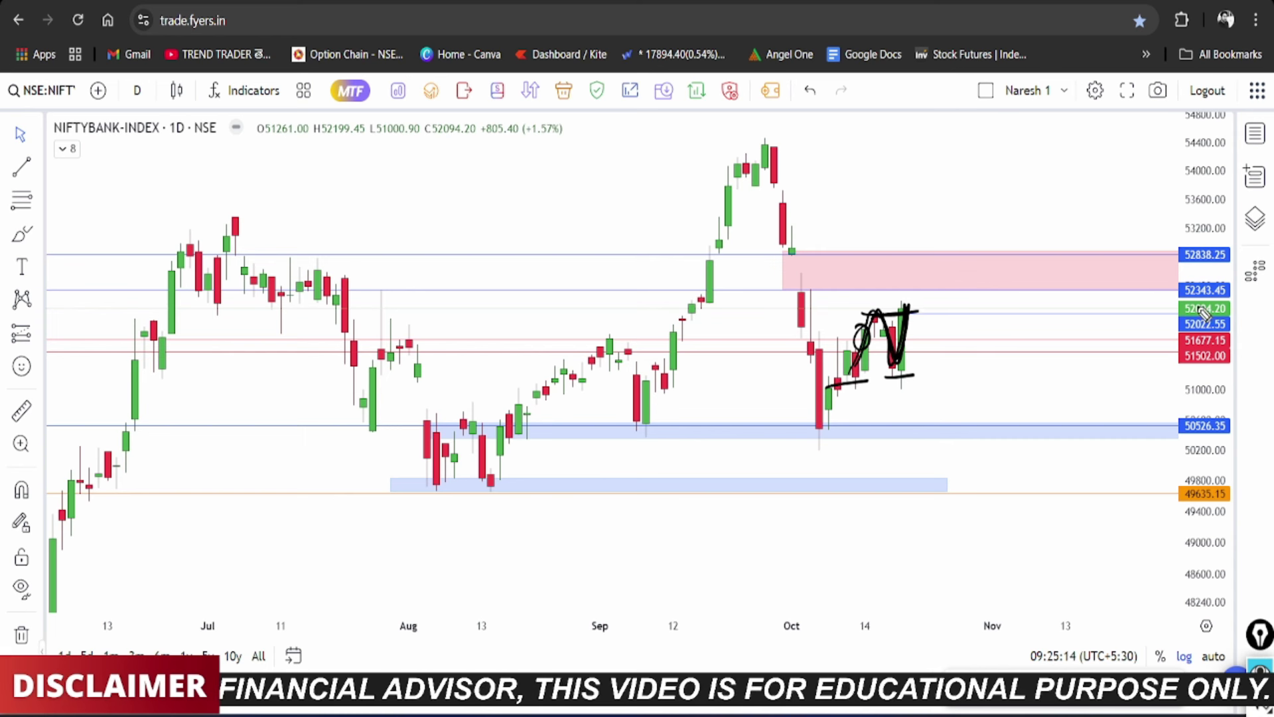
{"action": "mouse_move", "coordinate": [805, 273]}
{"action": "left_mouse_down"}
{"action": "mouse_move", "coordinate": [781, 265]}
{"action": "mouse_move", "coordinate": [820, 259]}
{"action": "left_mouse_up"}
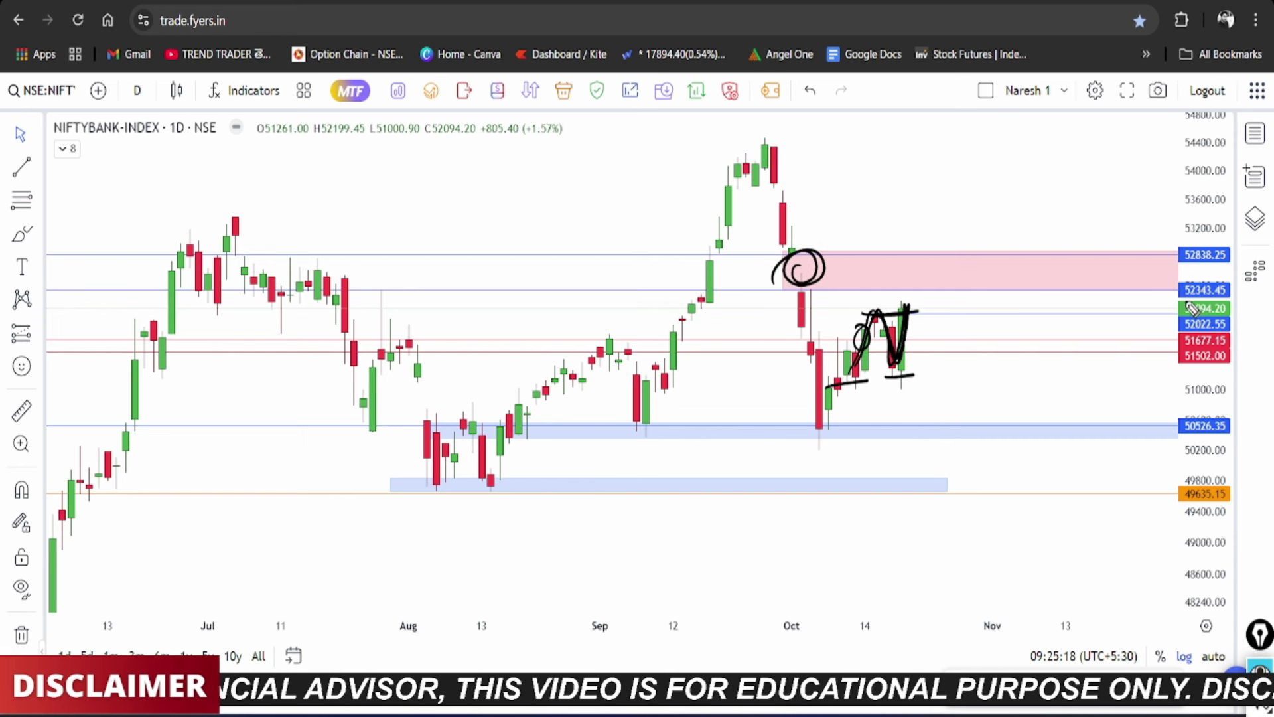
{"action": "mouse_move", "coordinate": [1195, 305]}
{"action": "left_mouse_down"}
{"action": "mouse_move", "coordinate": [1225, 292]}
{"action": "mouse_move", "coordinate": [1204, 275]}
{"action": "left_mouse_up"}
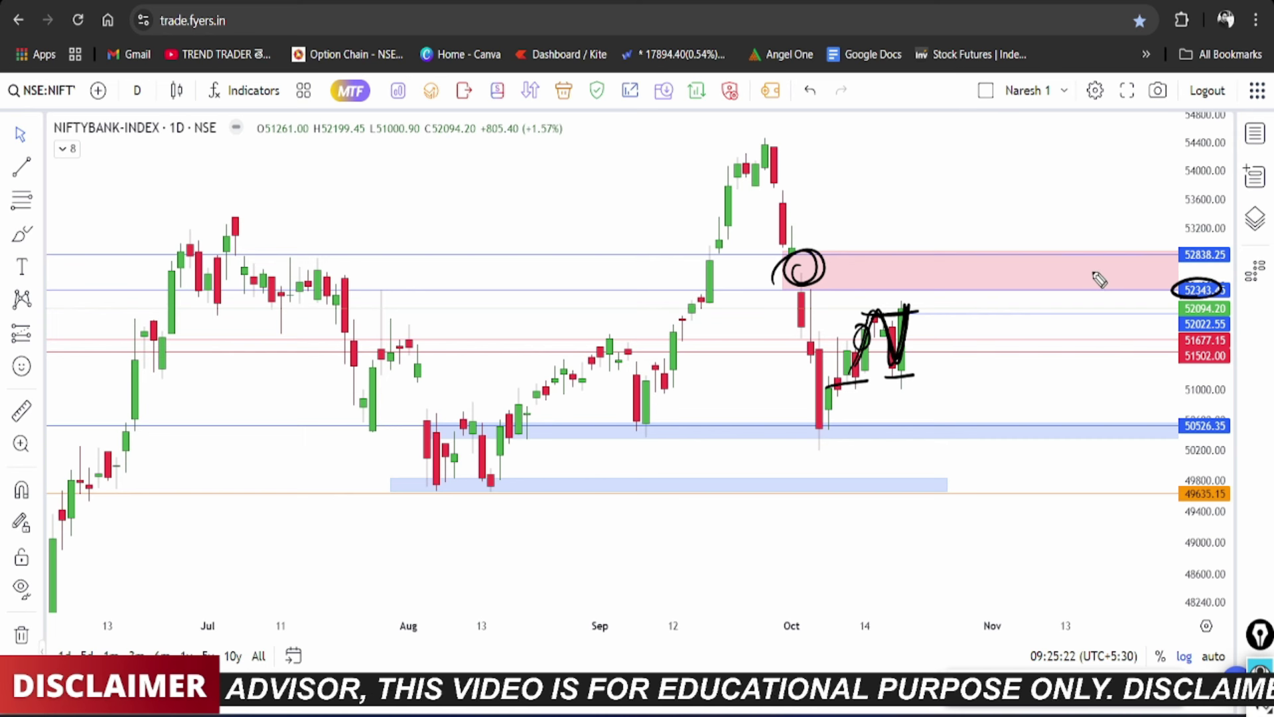
{"action": "left_click_drag", "start_coordinate": [916, 292], "coordinate": [943, 260]}
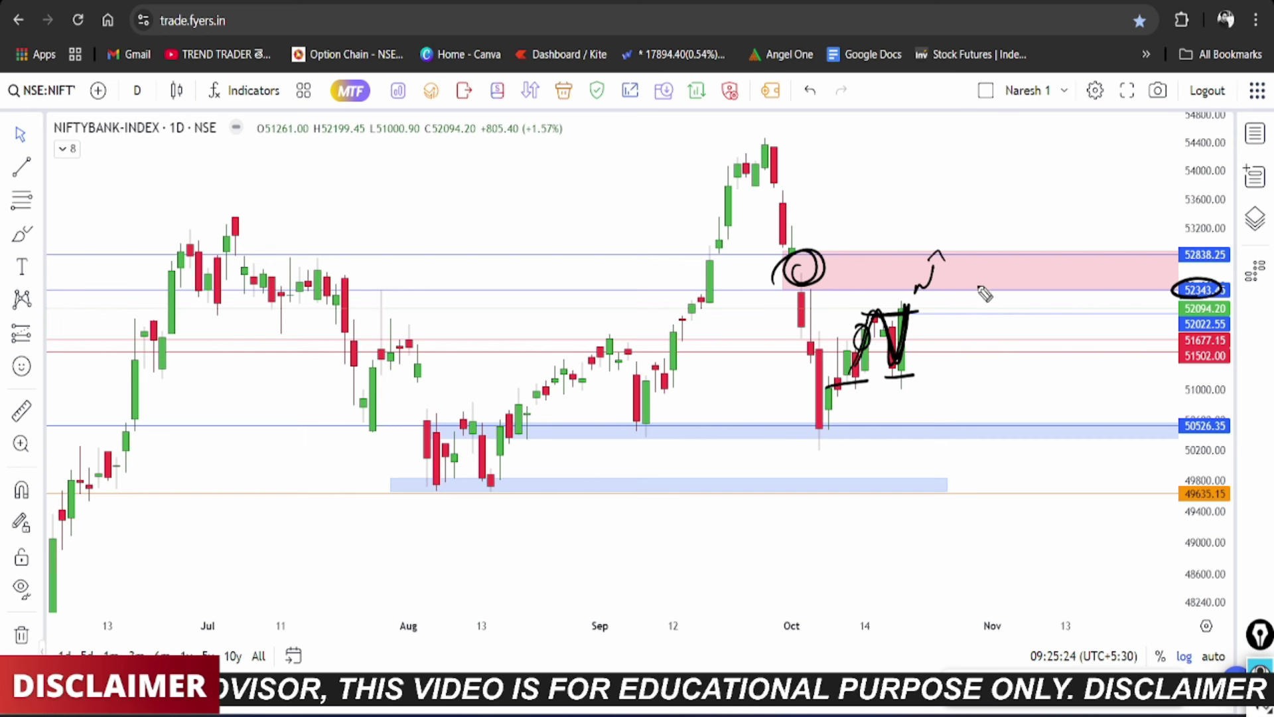
Step: Redraw the September-peak to October-low swing with a projected rise into the pink zone and a pullback
{"action": "key", "text": "e"}
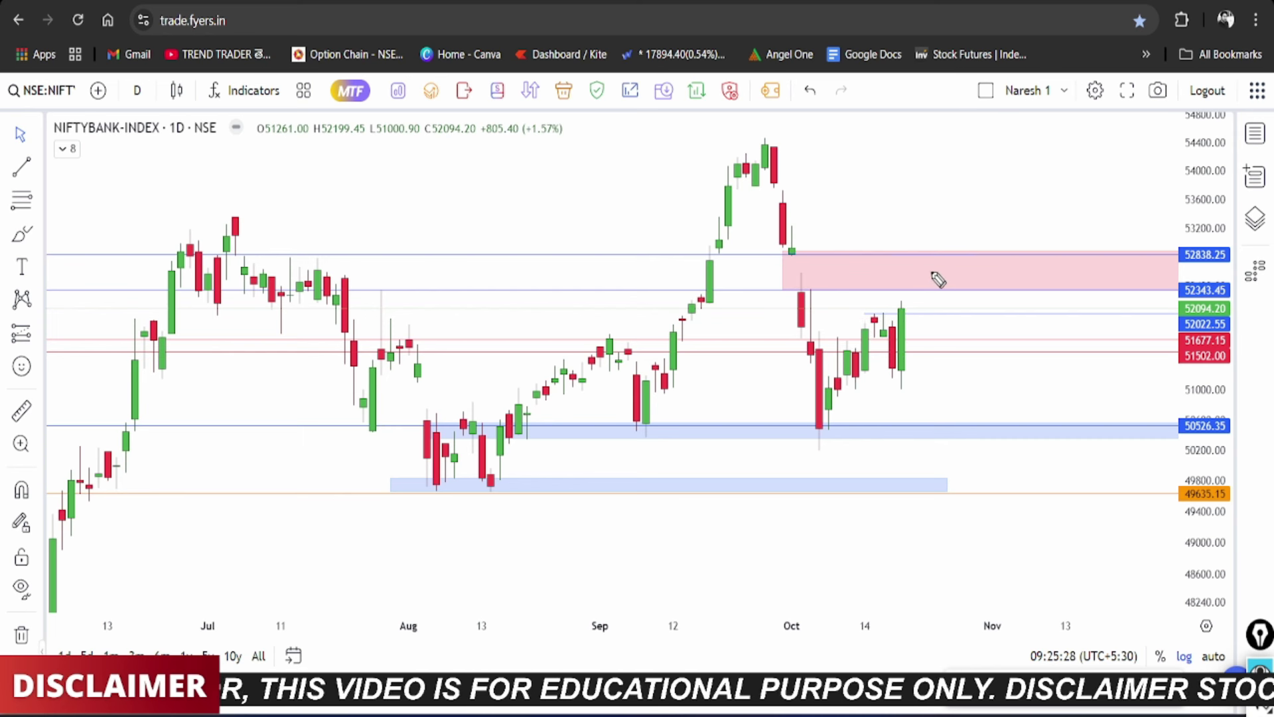
{"action": "mouse_move", "coordinate": [935, 272]}
{"action": "left_mouse_down"}
{"action": "mouse_move", "coordinate": [927, 302]}
{"action": "mouse_move", "coordinate": [944, 283]}
{"action": "left_mouse_up"}
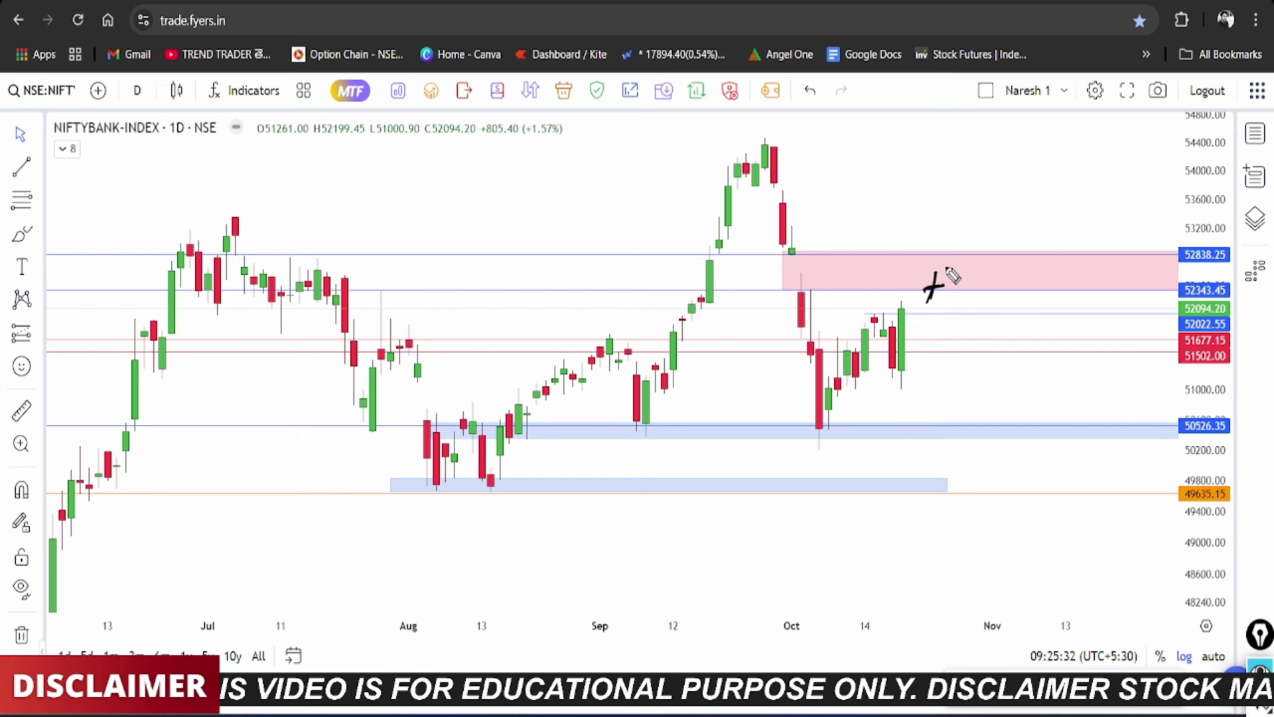
{"action": "left_click_drag", "start_coordinate": [741, 150], "coordinate": [786, 136]}
{"action": "left_click_drag", "start_coordinate": [805, 453], "coordinate": [830, 439]}
{"action": "left_click", "coordinate": [797, 132]}
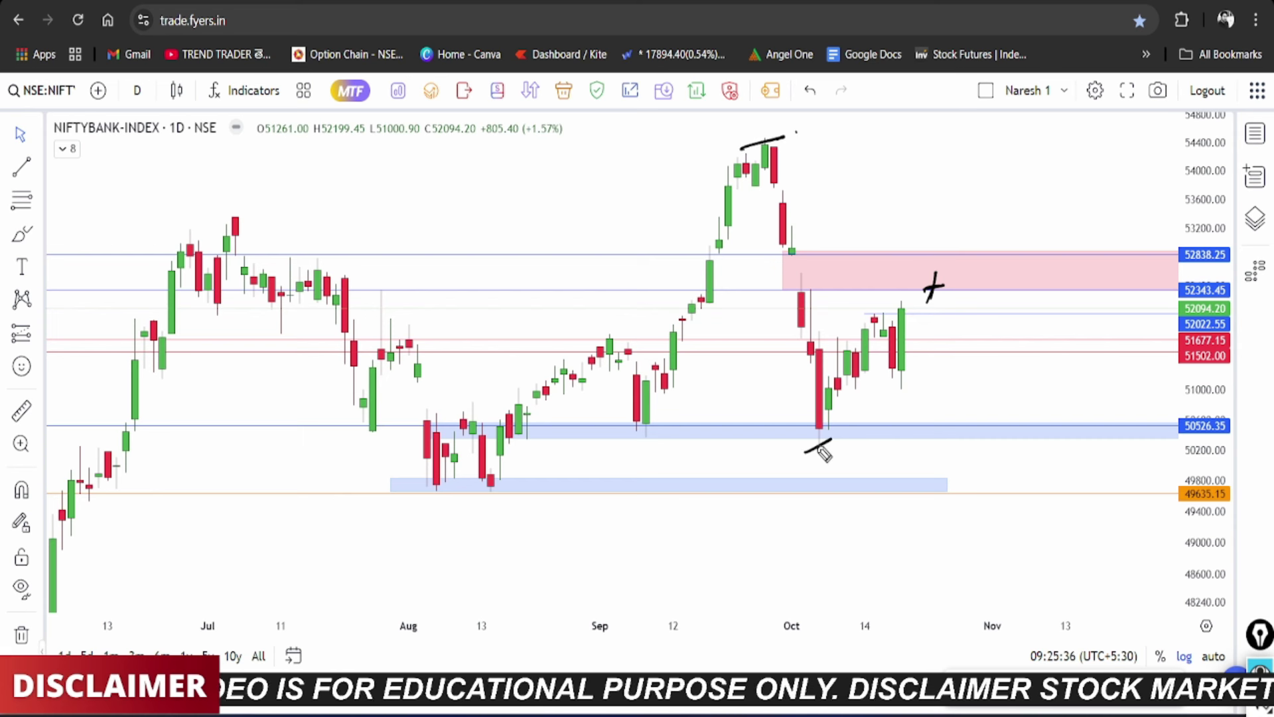
{"action": "mouse_move", "coordinate": [820, 440]}
{"action": "left_mouse_down"}
{"action": "mouse_move", "coordinate": [864, 336]}
{"action": "mouse_move", "coordinate": [897, 362]}
{"action": "mouse_move", "coordinate": [914, 280]}
{"action": "left_mouse_up"}
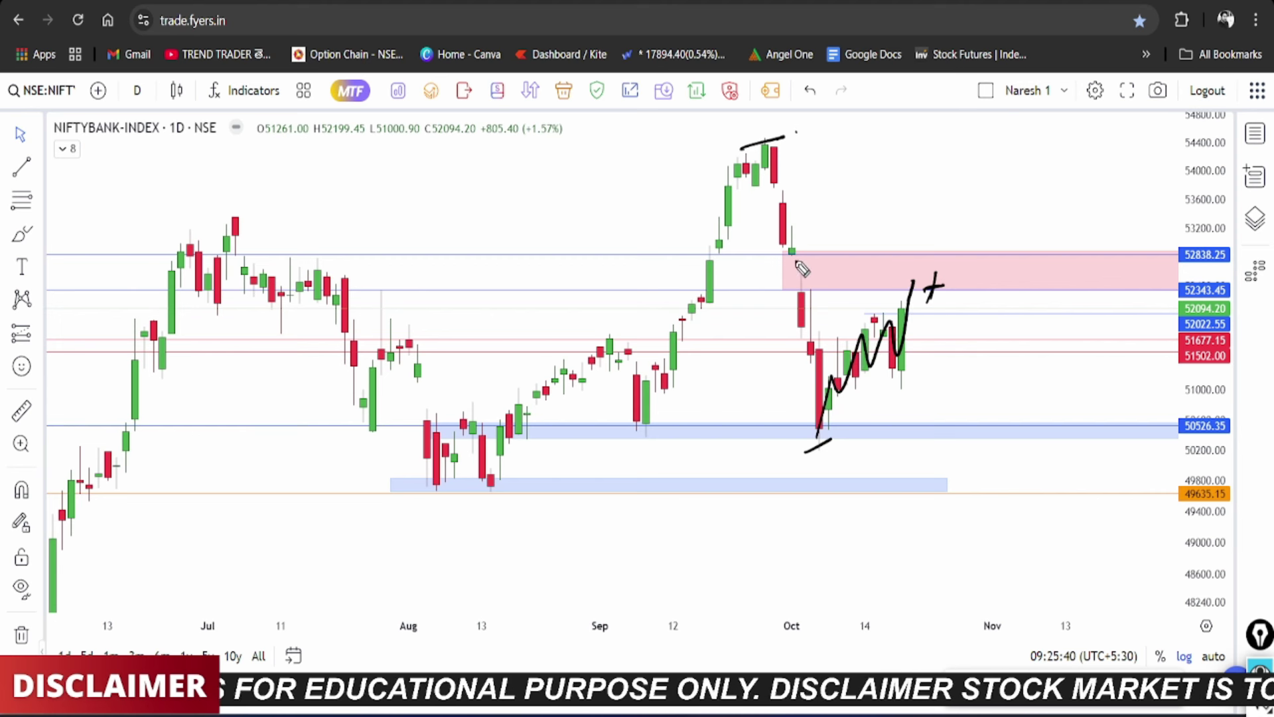
{"action": "mouse_move", "coordinate": [769, 146]}
{"action": "left_mouse_down"}
{"action": "mouse_move", "coordinate": [761, 330]}
{"action": "mouse_move", "coordinate": [811, 187]}
{"action": "mouse_move", "coordinate": [791, 133]}
{"action": "left_mouse_up"}
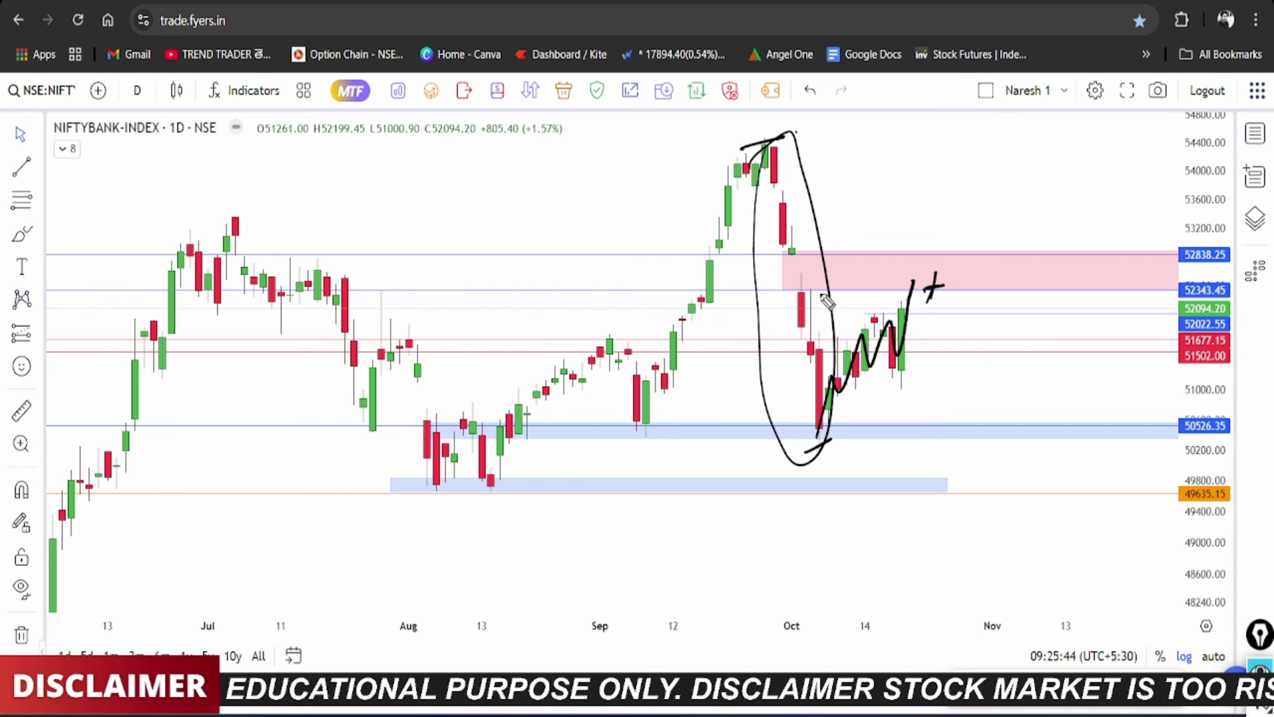
{"action": "left_click_drag", "start_coordinate": [910, 300], "coordinate": [948, 178]}
{"action": "left_click_drag", "start_coordinate": [933, 183], "coordinate": [969, 181]}
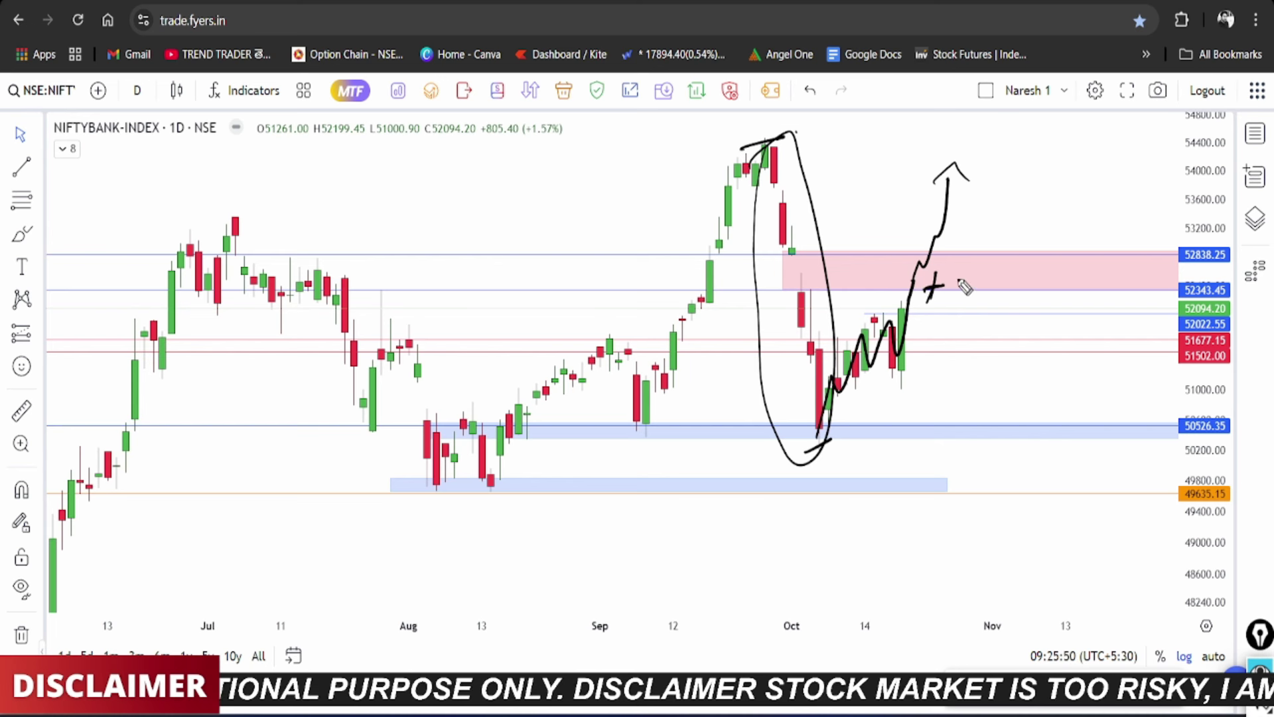
{"action": "mouse_move", "coordinate": [959, 269]}
{"action": "left_mouse_down"}
{"action": "mouse_move", "coordinate": [980, 275]}
{"action": "mouse_move", "coordinate": [990, 345]}
{"action": "mouse_move", "coordinate": [1007, 329]}
{"action": "left_mouse_up"}
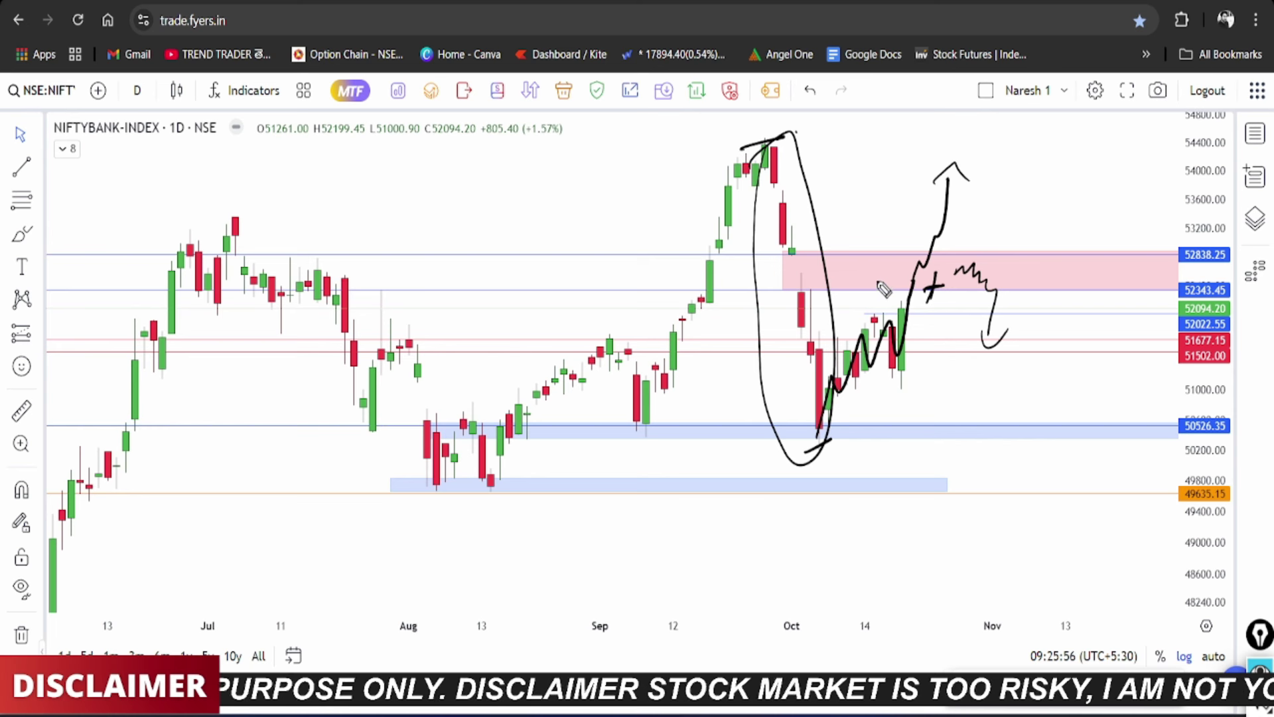
Step: Sketch a curved arrow from the last green candle, clear all ink, and bring up the interval list
{"action": "key", "text": "e"}
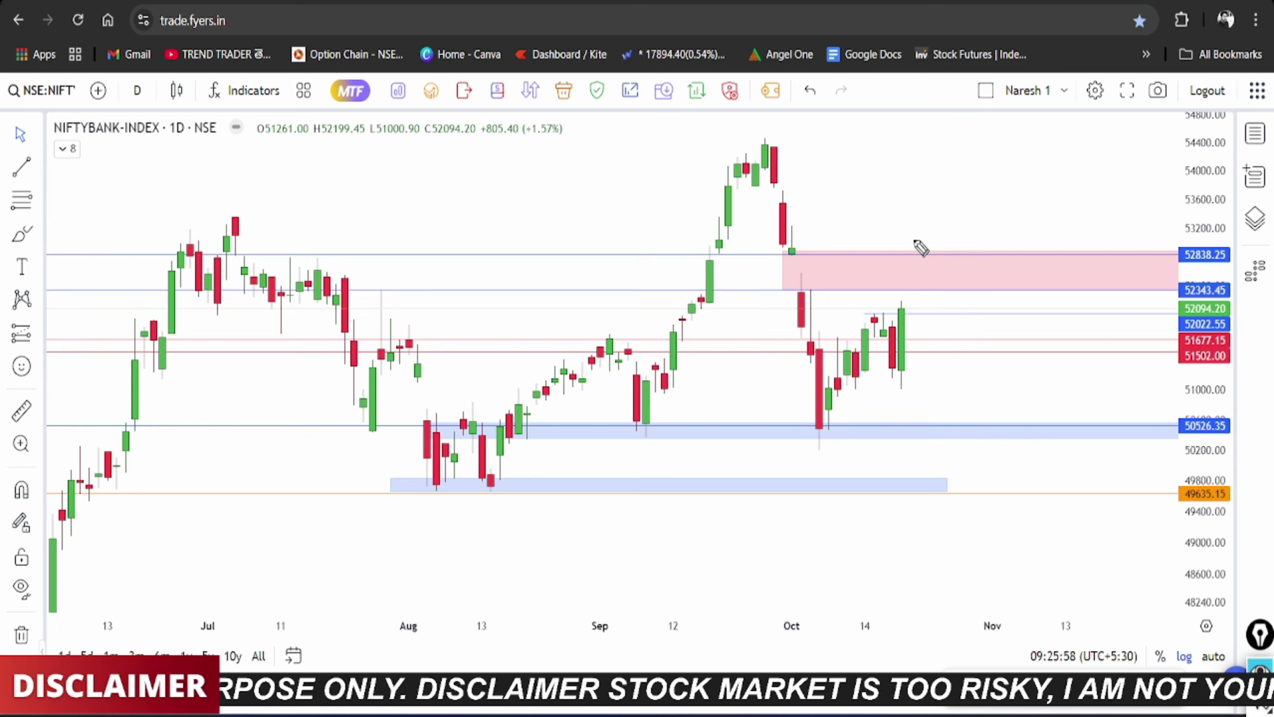
{"action": "left_click_drag", "start_coordinate": [886, 300], "coordinate": [922, 299]}
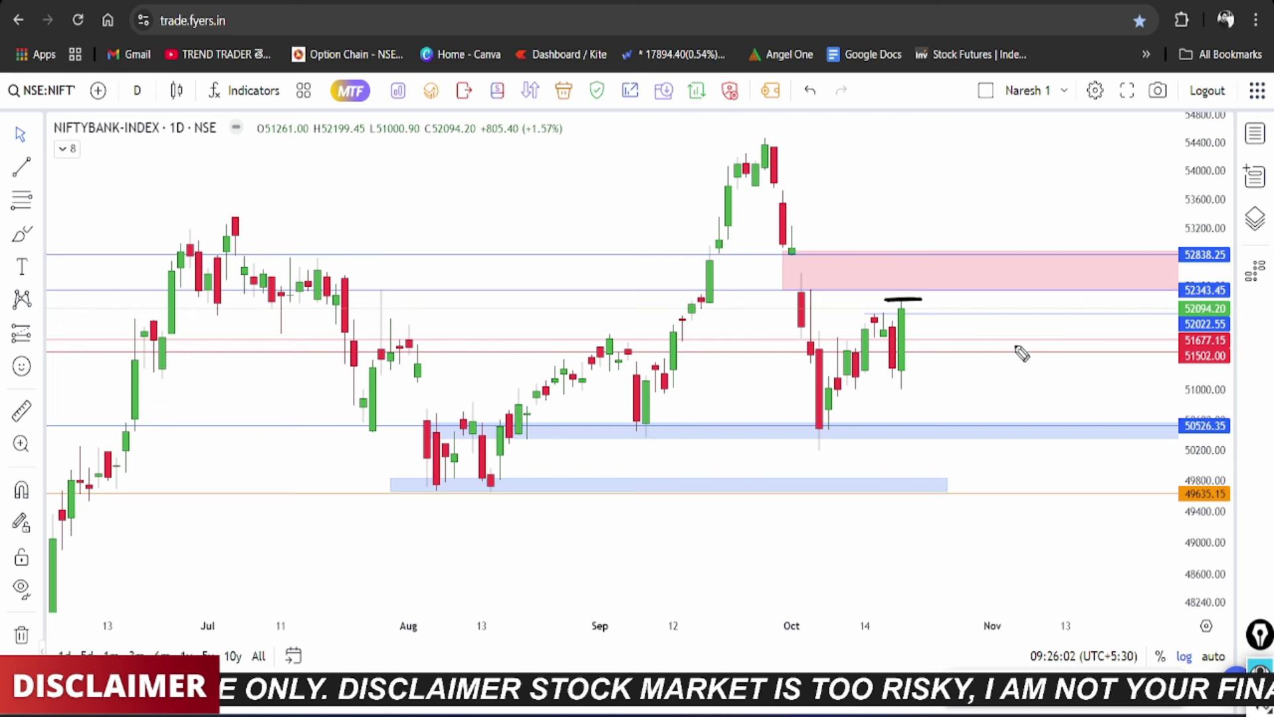
{"action": "left_click_drag", "start_coordinate": [929, 299], "coordinate": [970, 223]}
{"action": "key", "text": "e"}
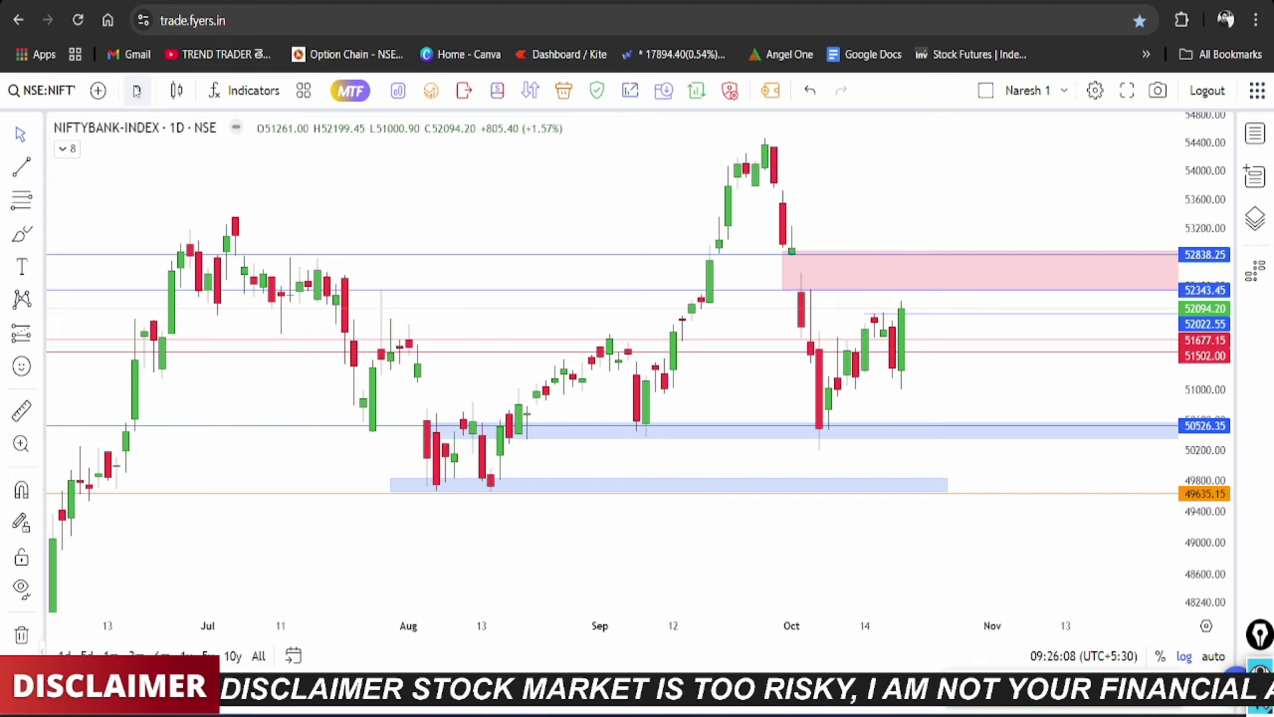
{"action": "left_click", "coordinate": [136, 91]}
Step: Switch to 5-minute candles and stretch and pan the chart to frame October 15–18
{"action": "left_click", "coordinate": [160, 390]}
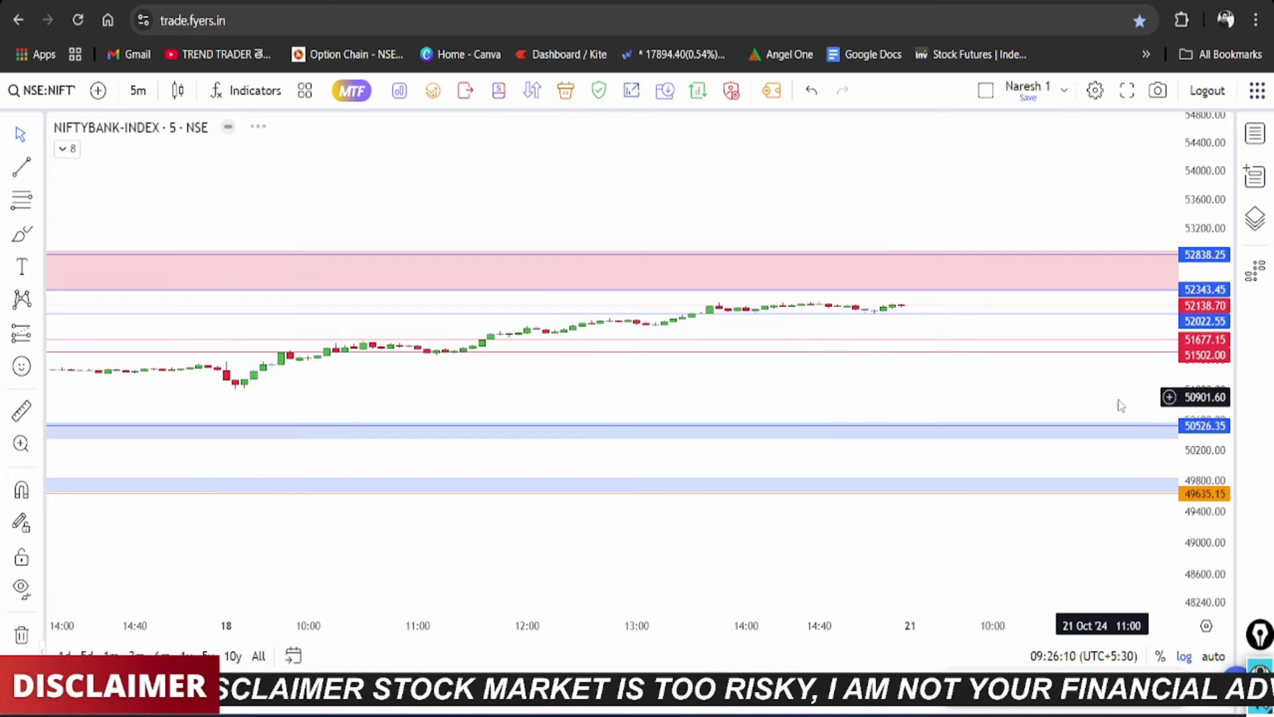
{"action": "left_click_drag", "start_coordinate": [1225, 545], "coordinate": [1225, 219]}
{"action": "scroll", "coordinate": [658, 345], "scroll_direction": "down", "scroll_amount": 5}
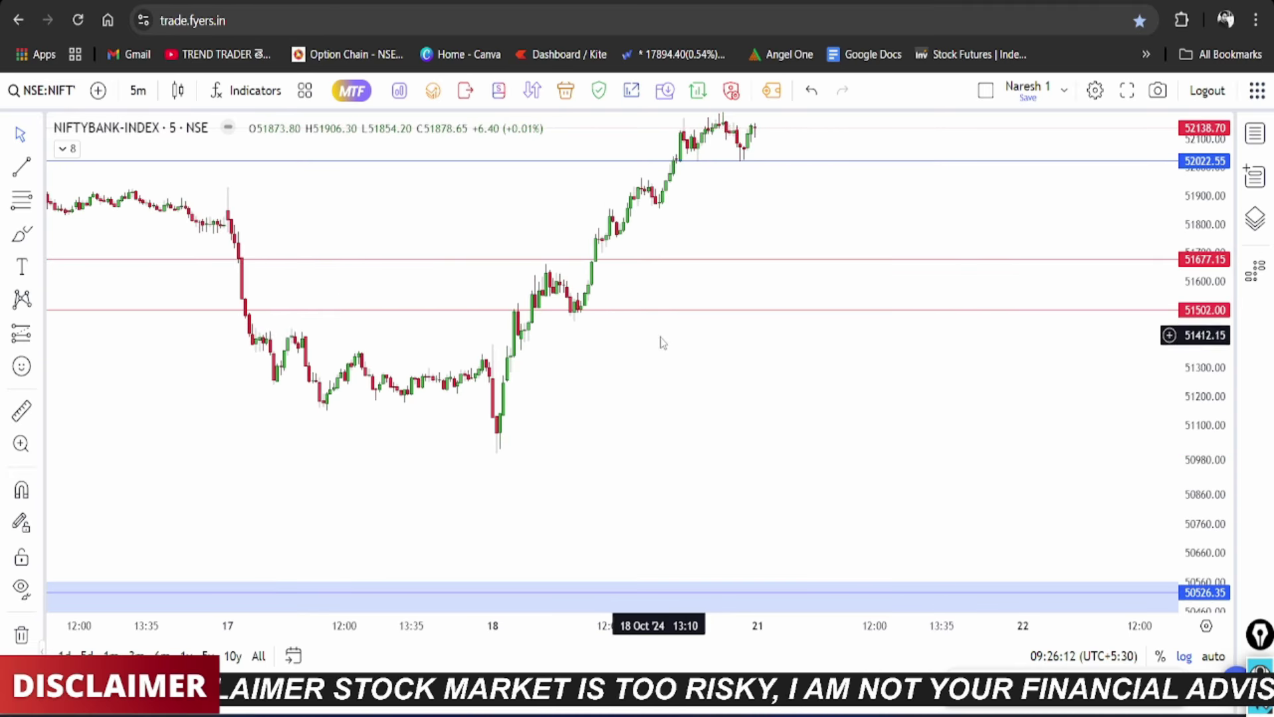
{"action": "left_click_drag", "start_coordinate": [671, 406], "coordinate": [925, 541]}
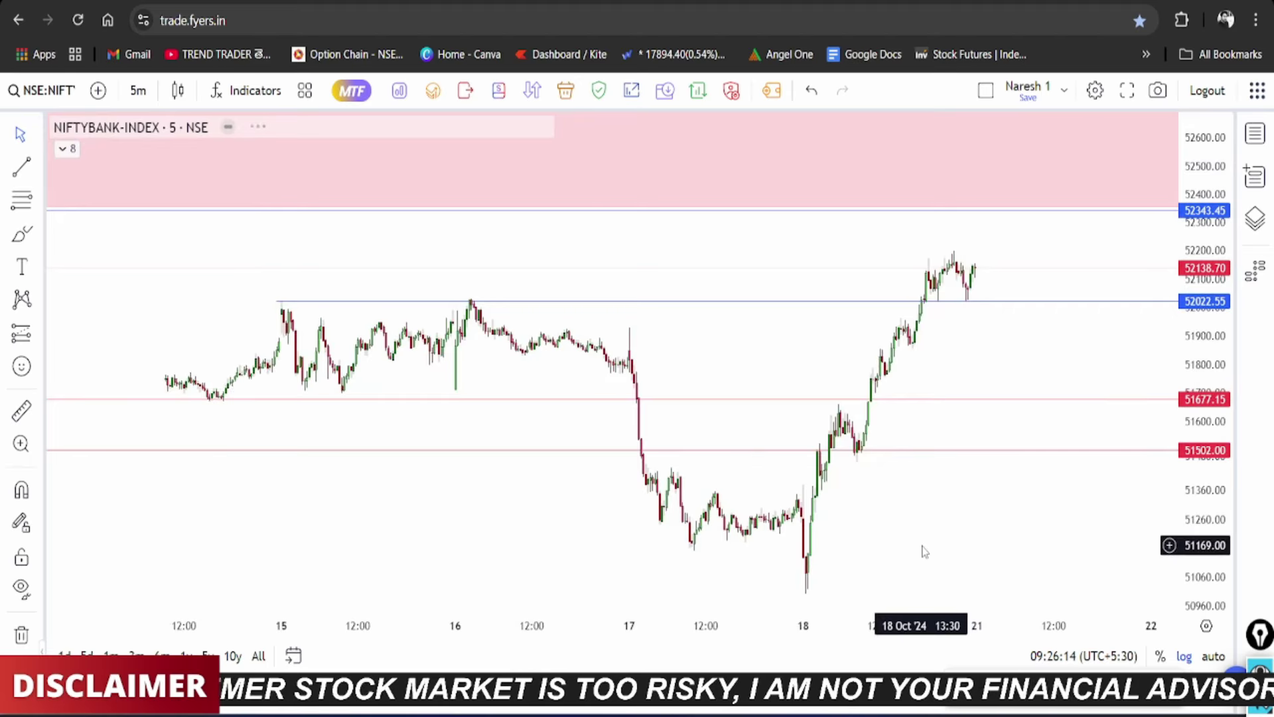
{"action": "scroll", "coordinate": [922, 549], "scroll_direction": "down", "scroll_amount": 3}
{"action": "scroll", "coordinate": [916, 546], "scroll_direction": "up", "scroll_amount": 5}
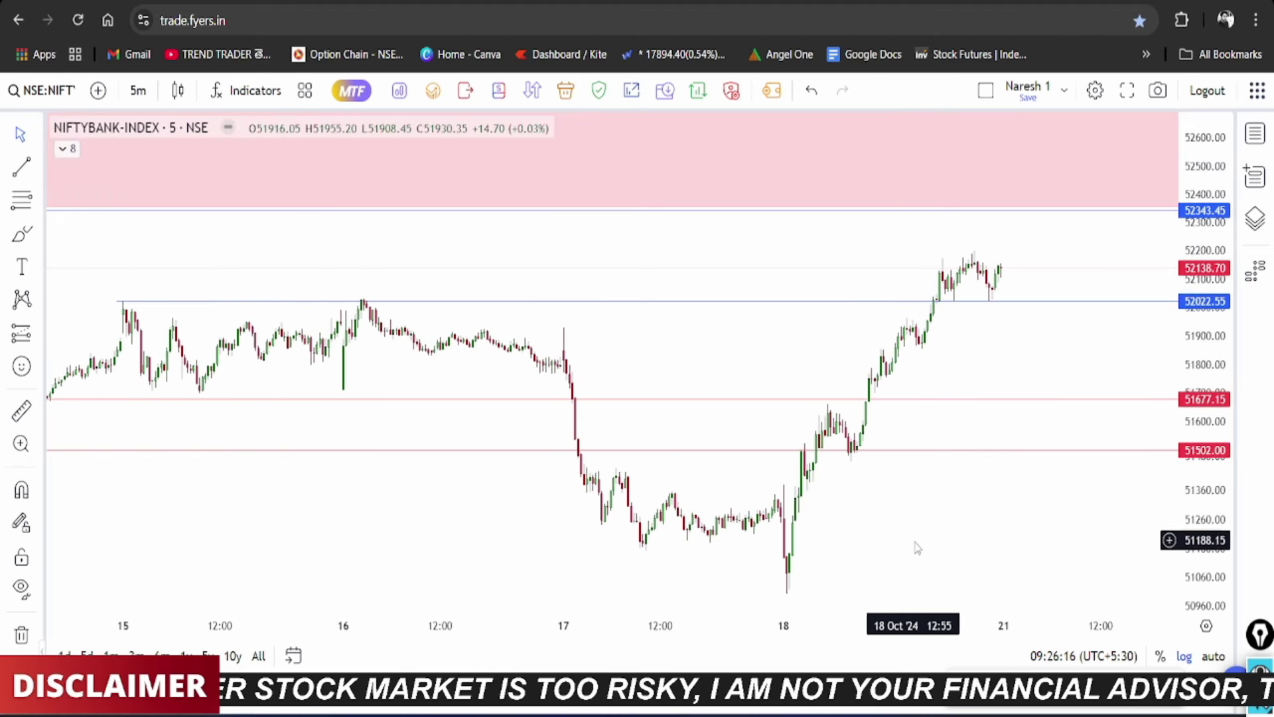
{"action": "left_click_drag", "start_coordinate": [895, 517], "coordinate": [863, 480]}
{"action": "scroll", "coordinate": [1058, 506], "scroll_direction": "up", "scroll_amount": 3}
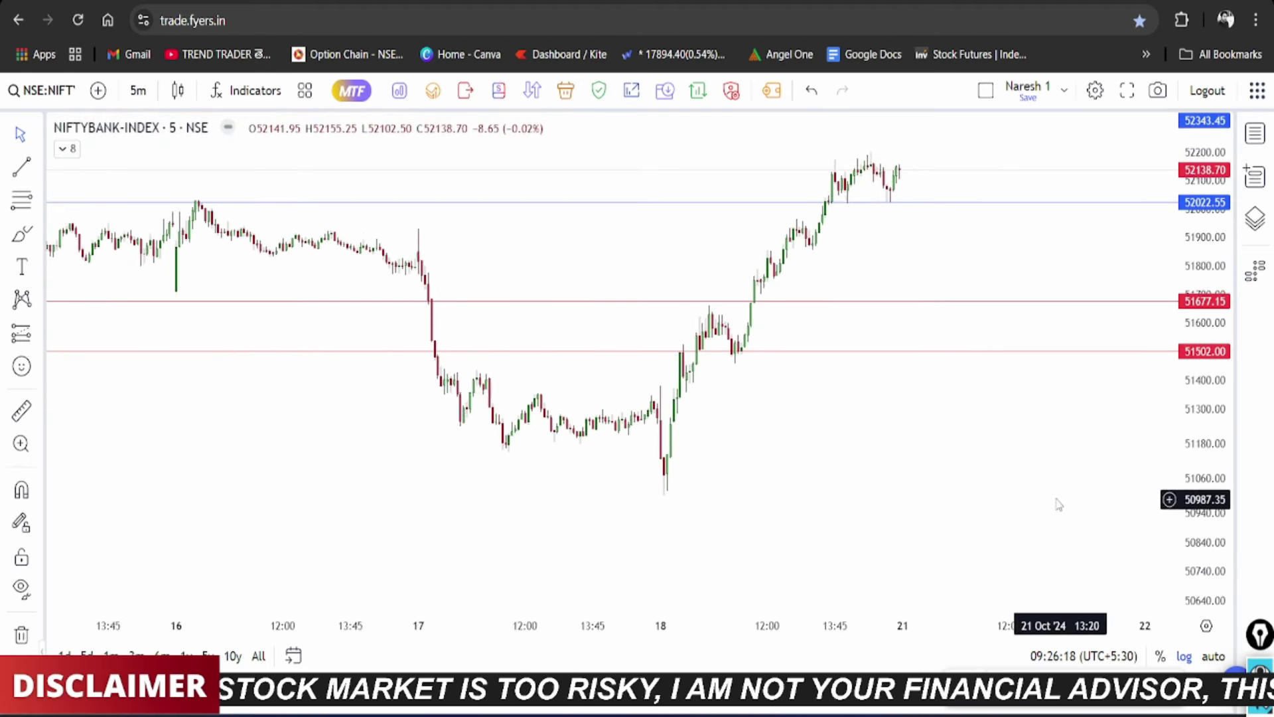
{"action": "left_click_drag", "start_coordinate": [895, 428], "coordinate": [1090, 532]}
{"action": "scroll", "coordinate": [1087, 520], "scroll_direction": "down", "scroll_amount": 3}
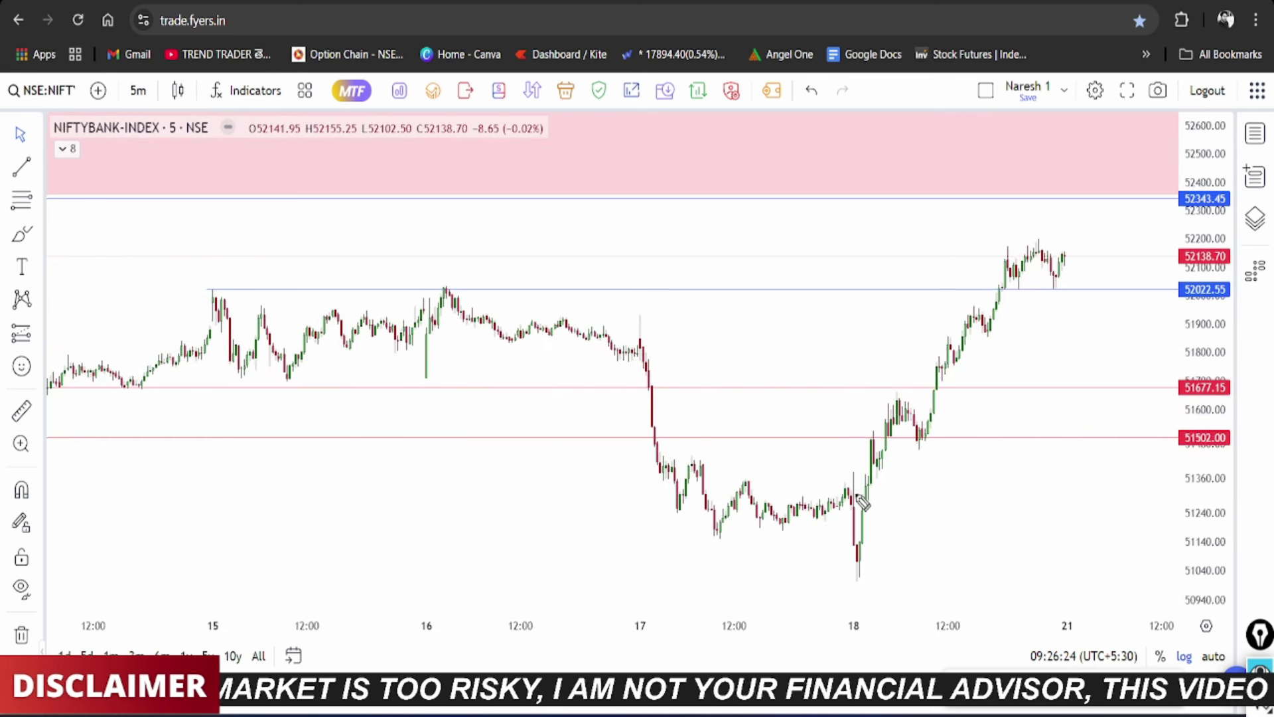
Step: Trace the drop to the 18th's low with an S, the rally after it, and box the 15–17 Oct range
{"action": "left_click_drag", "start_coordinate": [855, 492], "coordinate": [854, 576]}
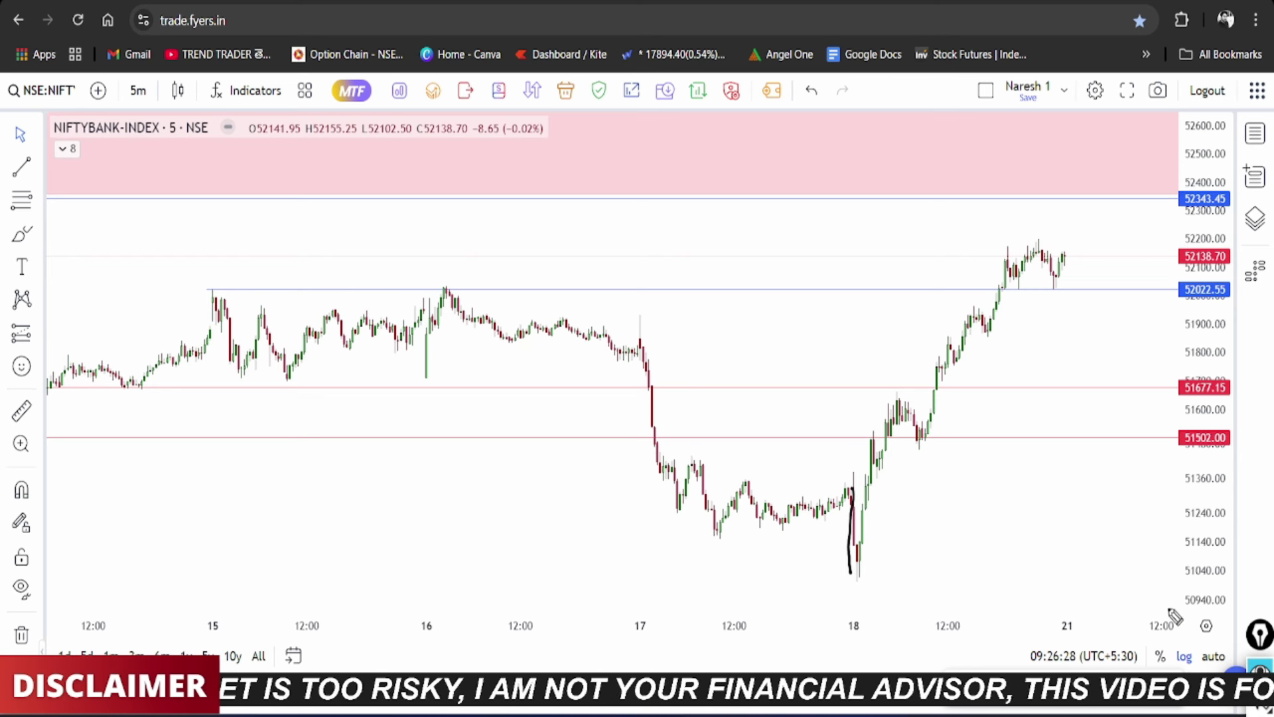
{"action": "mouse_move", "coordinate": [862, 579]}
{"action": "left_mouse_down"}
{"action": "mouse_move", "coordinate": [898, 578]}
{"action": "mouse_move", "coordinate": [891, 584]}
{"action": "mouse_move", "coordinate": [883, 445]}
{"action": "left_mouse_up"}
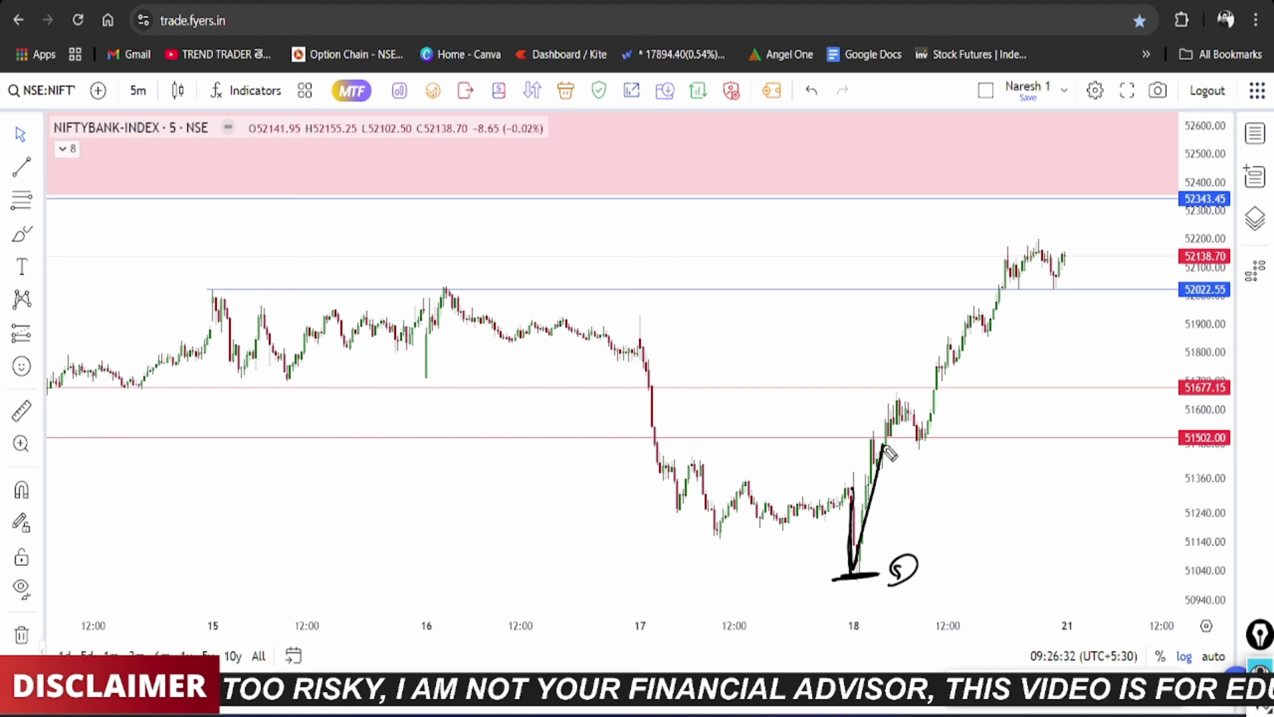
{"action": "mouse_move", "coordinate": [639, 330]}
{"action": "left_mouse_down"}
{"action": "mouse_move", "coordinate": [657, 451]}
{"action": "mouse_move", "coordinate": [773, 508]}
{"action": "mouse_move", "coordinate": [838, 502]}
{"action": "left_mouse_up"}
{"action": "mouse_move", "coordinate": [662, 446]}
{"action": "left_mouse_down"}
{"action": "mouse_move", "coordinate": [678, 443]}
{"action": "mouse_move", "coordinate": [657, 440]}
{"action": "left_mouse_up"}
{"action": "left_click_drag", "start_coordinate": [880, 451], "coordinate": [939, 391]}
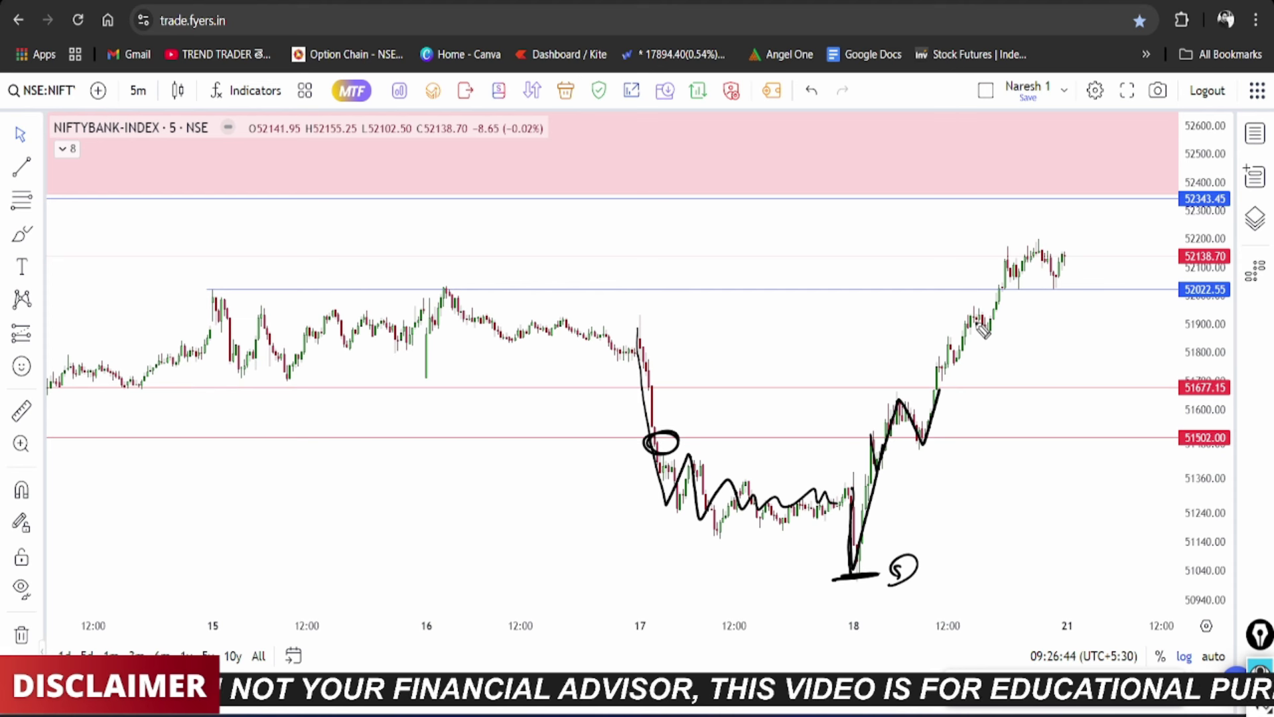
{"action": "mouse_move", "coordinate": [941, 390]}
{"action": "left_mouse_down"}
{"action": "mouse_move", "coordinate": [1002, 292]}
{"action": "mouse_move", "coordinate": [1065, 257]}
{"action": "left_mouse_up"}
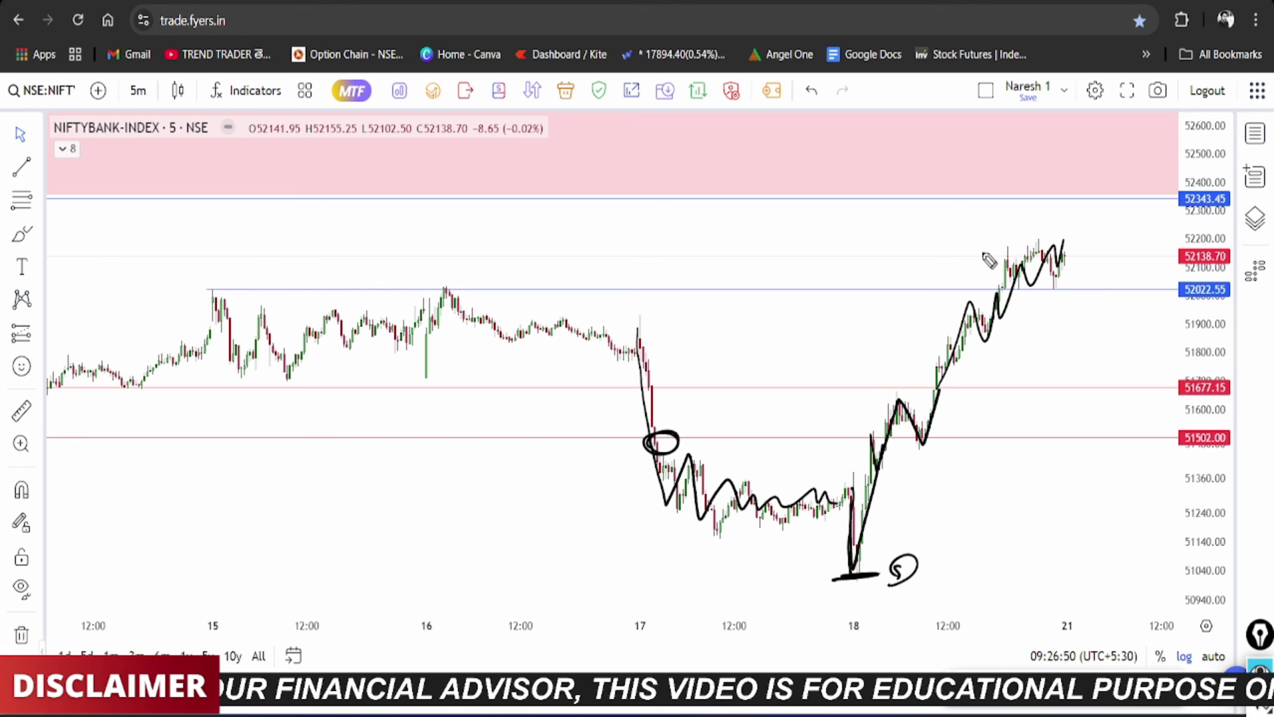
{"action": "mouse_move", "coordinate": [207, 297]}
{"action": "left_mouse_down"}
{"action": "mouse_move", "coordinate": [207, 369]}
{"action": "mouse_move", "coordinate": [575, 406]}
{"action": "mouse_move", "coordinate": [451, 299]}
{"action": "mouse_move", "coordinate": [232, 287]}
{"action": "left_mouse_up"}
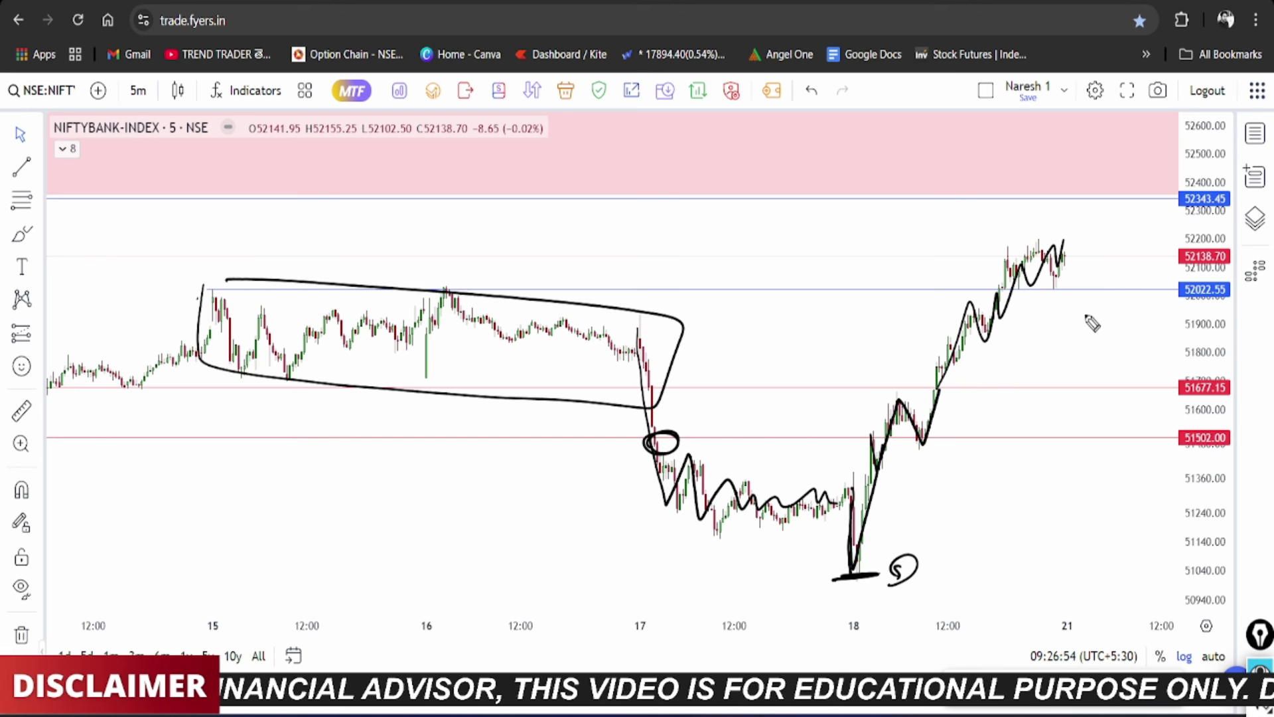
Step: Circle the 52022.55, 51800 and 52400–52500 levels, add an up-arrow, and mark and circle 51502
{"action": "mouse_move", "coordinate": [1180, 317]}
{"action": "left_mouse_down"}
{"action": "mouse_move", "coordinate": [1138, 312]}
{"action": "mouse_move", "coordinate": [1158, 268]}
{"action": "mouse_move", "coordinate": [1132, 307]}
{"action": "left_mouse_up"}
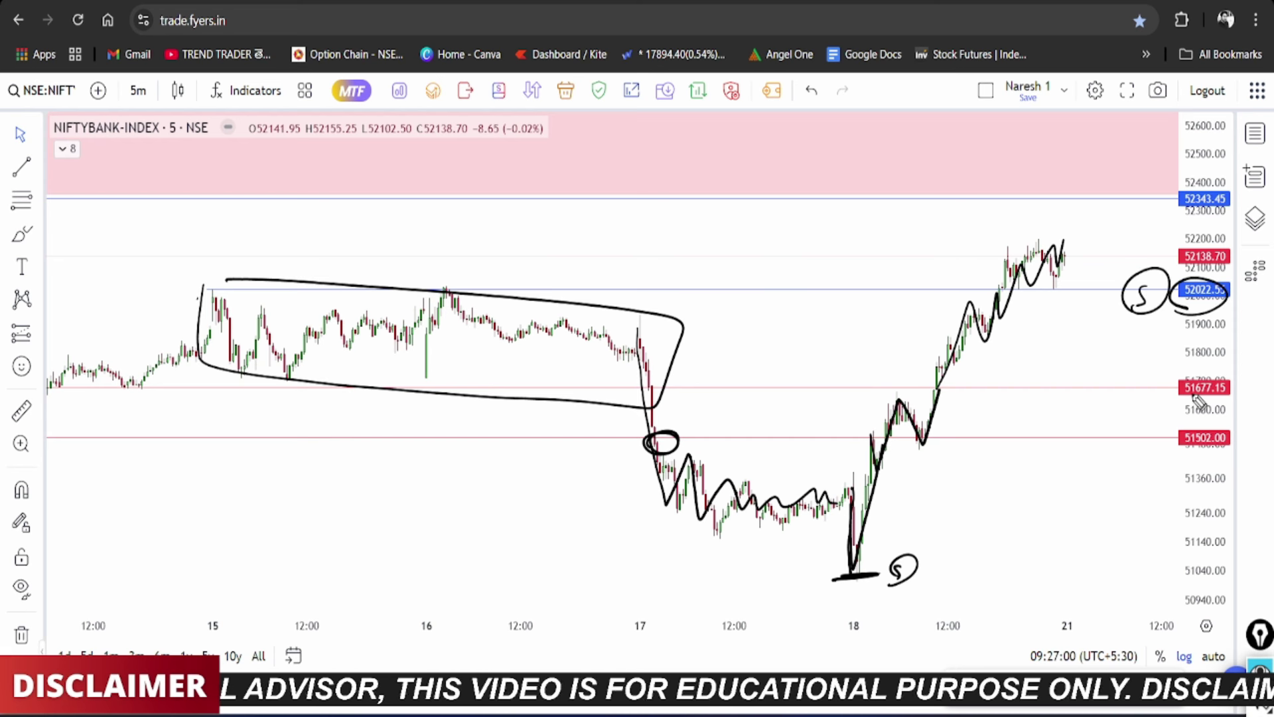
{"action": "mouse_move", "coordinate": [1192, 363]}
{"action": "left_mouse_down"}
{"action": "mouse_move", "coordinate": [1143, 346]}
{"action": "mouse_move", "coordinate": [1173, 365]}
{"action": "left_mouse_up"}
{"action": "left_click_drag", "start_coordinate": [1070, 264], "coordinate": [1115, 193]}
{"action": "left_click_drag", "start_coordinate": [1098, 193], "coordinate": [1137, 186]}
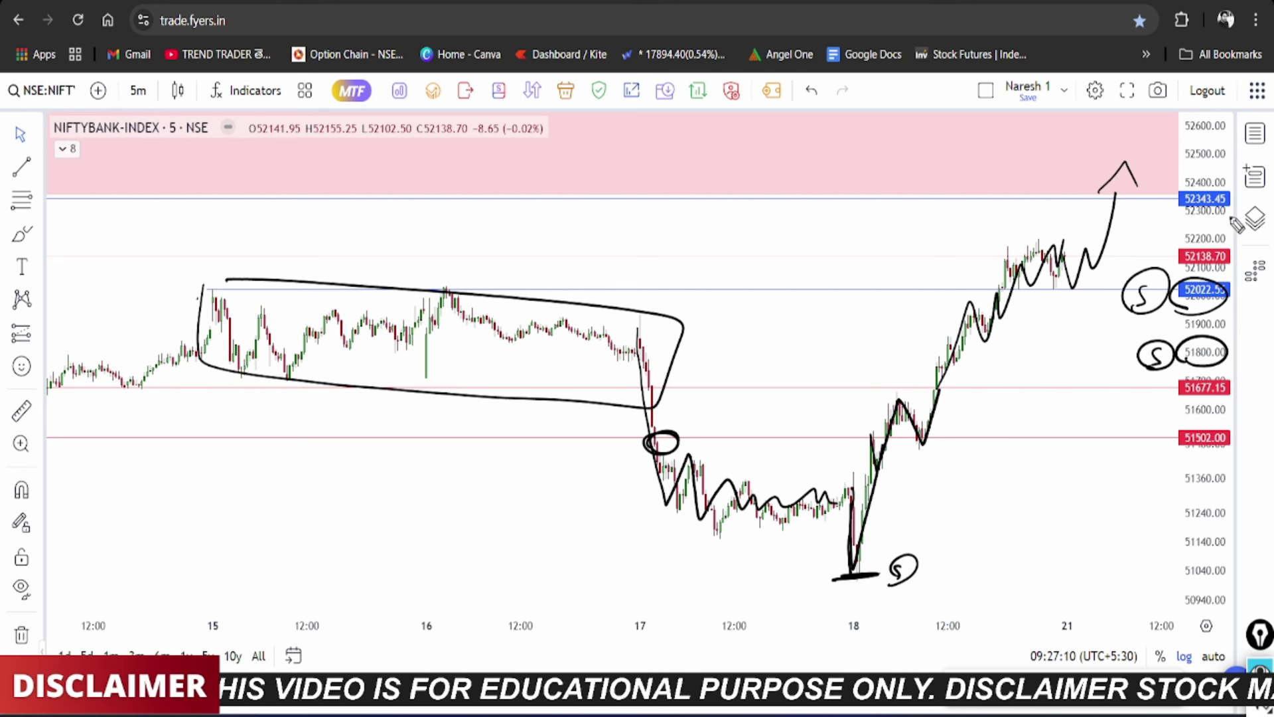
{"action": "left_click_drag", "start_coordinate": [1195, 196], "coordinate": [1191, 169]}
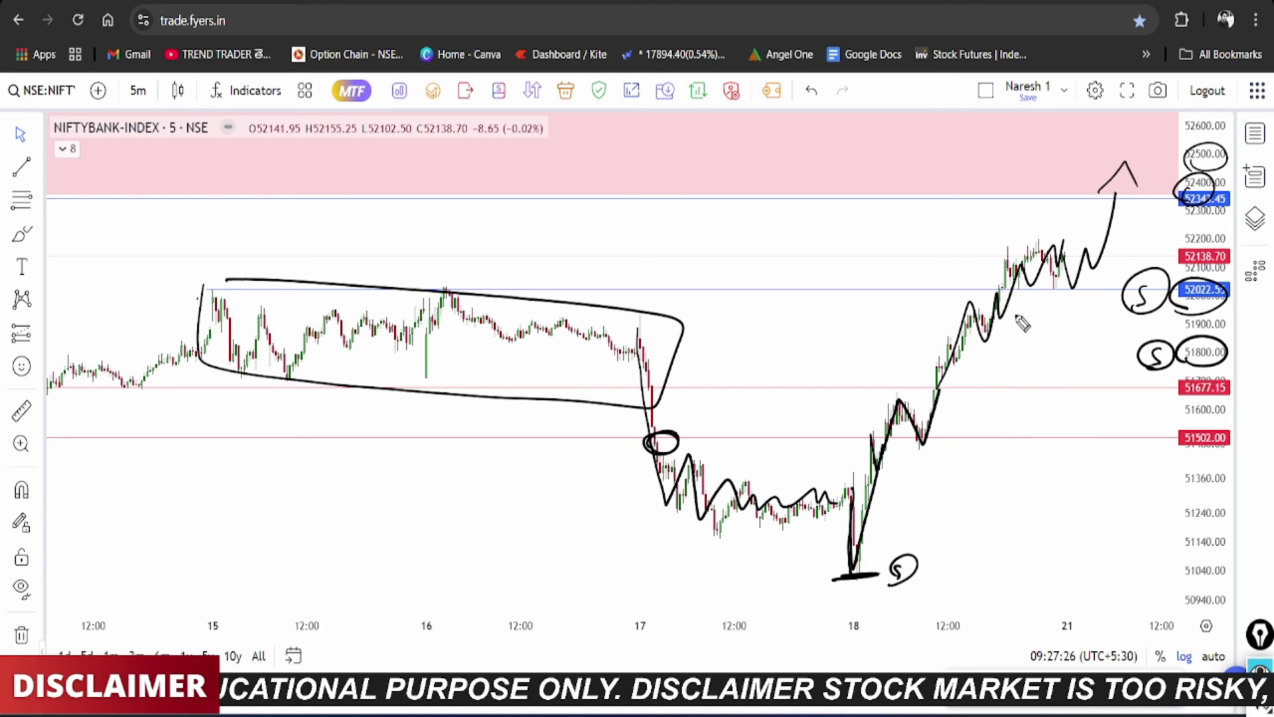
{"action": "left_click_drag", "start_coordinate": [897, 450], "coordinate": [962, 446]}
{"action": "left_click_drag", "start_coordinate": [833, 528], "coordinate": [912, 522]}
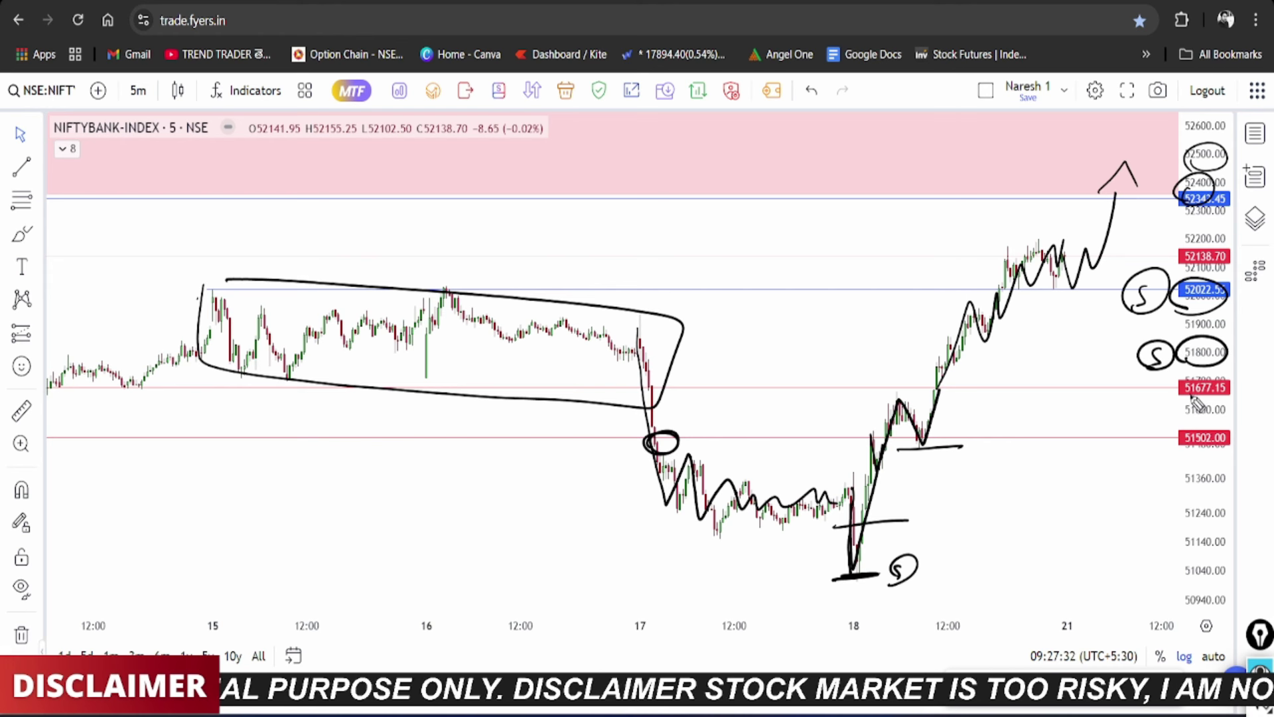
{"action": "mouse_move", "coordinate": [1196, 444]}
{"action": "left_mouse_down"}
{"action": "mouse_move", "coordinate": [1225, 459]}
{"action": "mouse_move", "coordinate": [1194, 385]}
{"action": "mouse_move", "coordinate": [1169, 413]}
{"action": "left_mouse_up"}
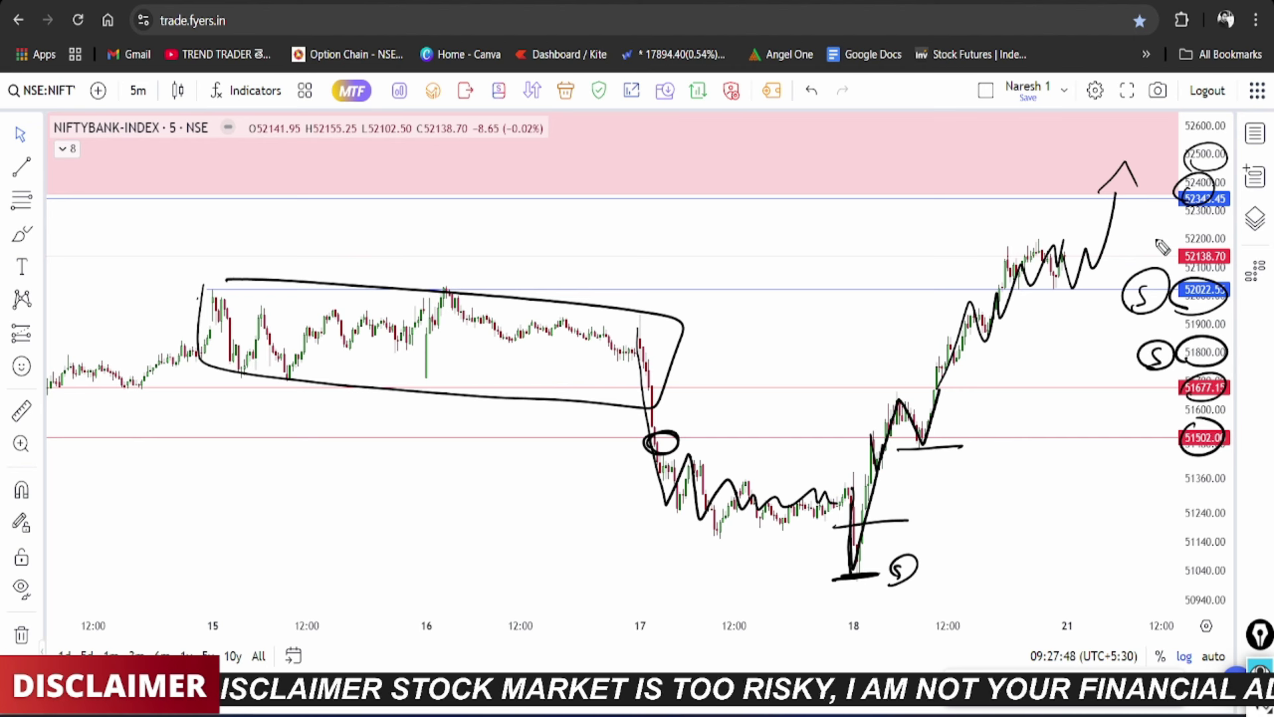
Step: Clear the ink, draw dip-and-rally arrows, circle 52022 and 51800, and write CE
{"action": "key", "text": "e"}
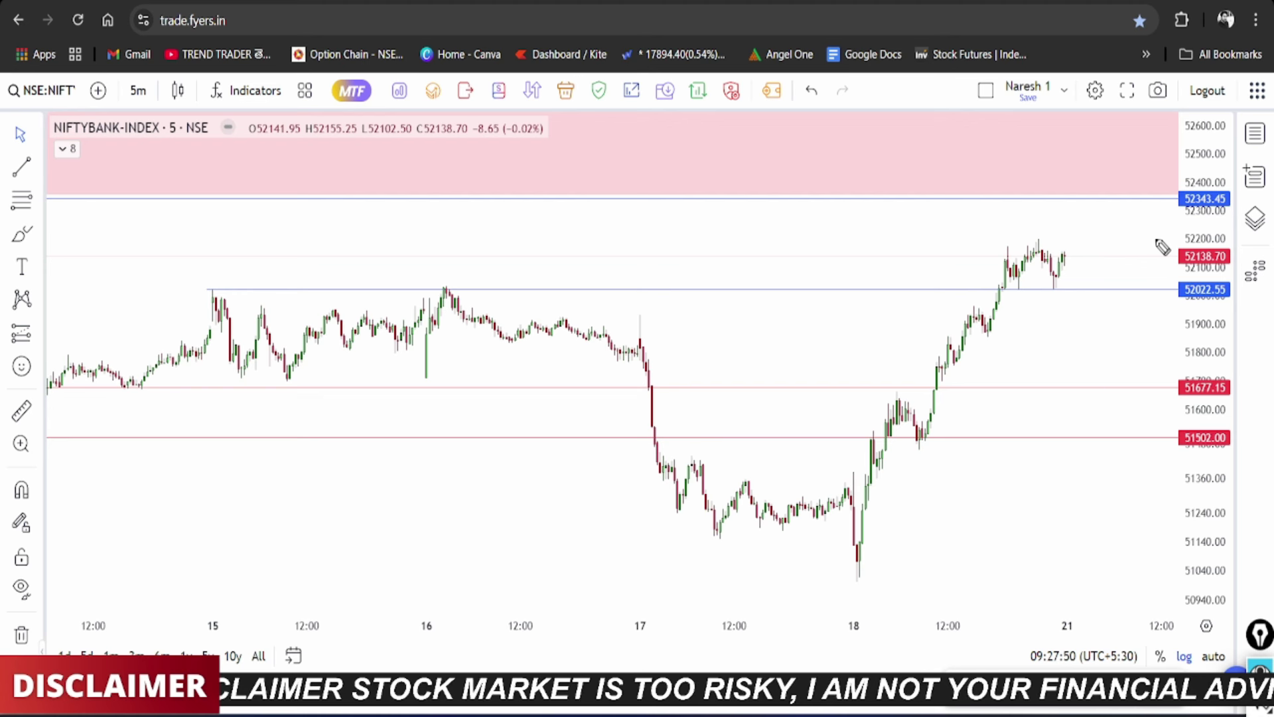
{"action": "mouse_move", "coordinate": [1071, 256]}
{"action": "left_mouse_down"}
{"action": "mouse_move", "coordinate": [1075, 284]}
{"action": "mouse_move", "coordinate": [1119, 211]}
{"action": "mouse_move", "coordinate": [1120, 233]}
{"action": "left_mouse_up"}
{"action": "left_click_drag", "start_coordinate": [1062, 284], "coordinate": [1075, 305]}
{"action": "mouse_move", "coordinate": [1175, 298]}
{"action": "left_mouse_down"}
{"action": "mouse_move", "coordinate": [1213, 309]}
{"action": "mouse_move", "coordinate": [1171, 293]}
{"action": "left_mouse_up"}
{"action": "mouse_move", "coordinate": [1077, 302]}
{"action": "left_mouse_down"}
{"action": "mouse_move", "coordinate": [1076, 351]}
{"action": "mouse_move", "coordinate": [1088, 345]}
{"action": "left_mouse_up"}
{"action": "left_click_drag", "start_coordinate": [1195, 344], "coordinate": [1172, 385]}
{"action": "mouse_move", "coordinate": [1082, 352]}
{"action": "left_mouse_down"}
{"action": "mouse_move", "coordinate": [1104, 364]}
{"action": "mouse_move", "coordinate": [1146, 273]}
{"action": "mouse_move", "coordinate": [1082, 386]}
{"action": "left_mouse_up"}
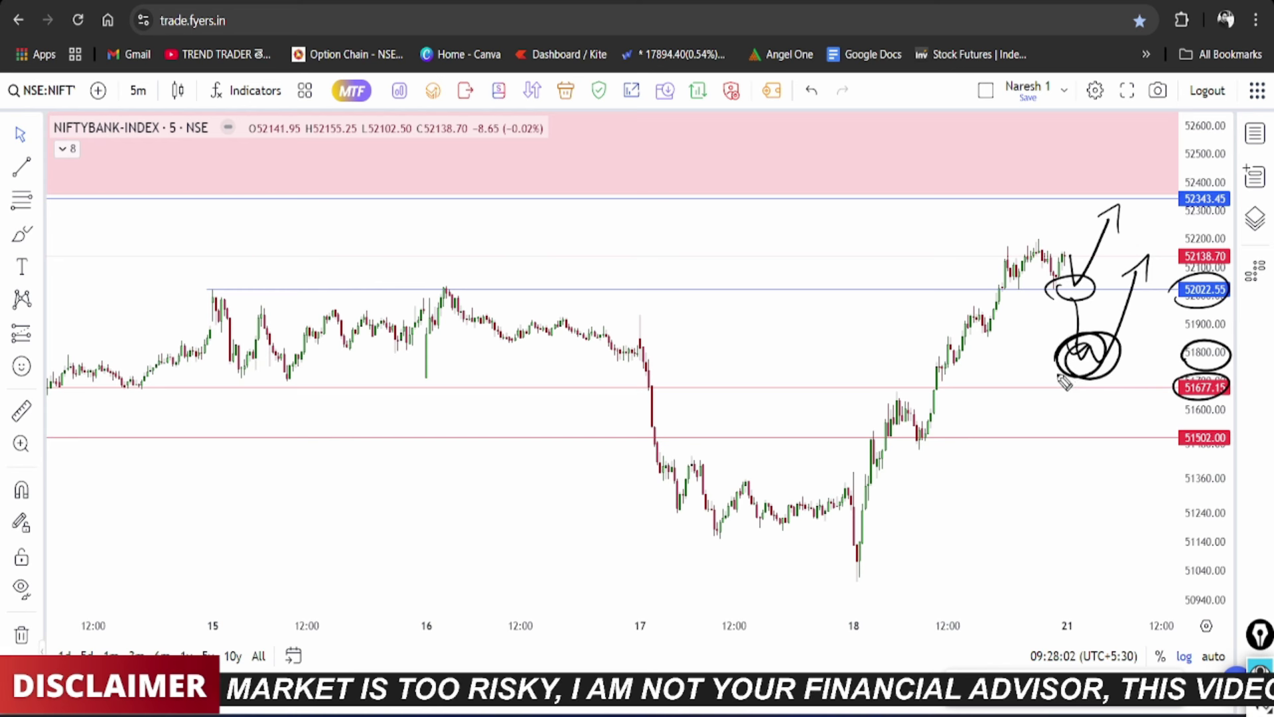
{"action": "mouse_move", "coordinate": [1012, 365]}
{"action": "left_mouse_down"}
{"action": "mouse_move", "coordinate": [1059, 348]}
{"action": "mouse_move", "coordinate": [1076, 373]}
{"action": "mouse_move", "coordinate": [1038, 409]}
{"action": "left_mouse_up"}
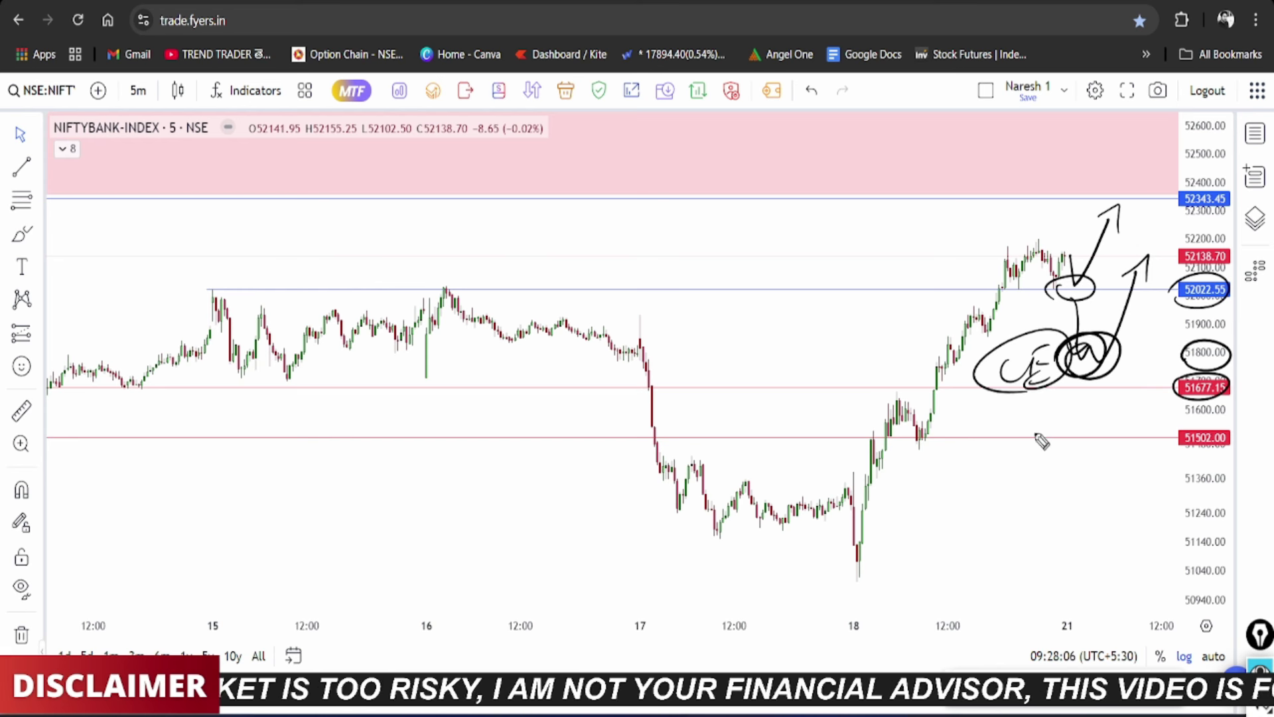
Step: Draw a support line near 51460, circle 51502.00 and write PE below it
{"action": "left_click_drag", "start_coordinate": [818, 469], "coordinate": [955, 450]}
{"action": "mouse_move", "coordinate": [1200, 468]}
{"action": "left_mouse_down"}
{"action": "mouse_move", "coordinate": [1178, 458]}
{"action": "mouse_move", "coordinate": [1195, 468]}
{"action": "left_mouse_up"}
{"action": "mouse_move", "coordinate": [1015, 453]}
{"action": "left_mouse_down"}
{"action": "mouse_move", "coordinate": [1040, 467]}
{"action": "mouse_move", "coordinate": [1032, 499]}
{"action": "mouse_move", "coordinate": [1081, 465]}
{"action": "mouse_move", "coordinate": [1103, 472]}
{"action": "left_mouse_up"}
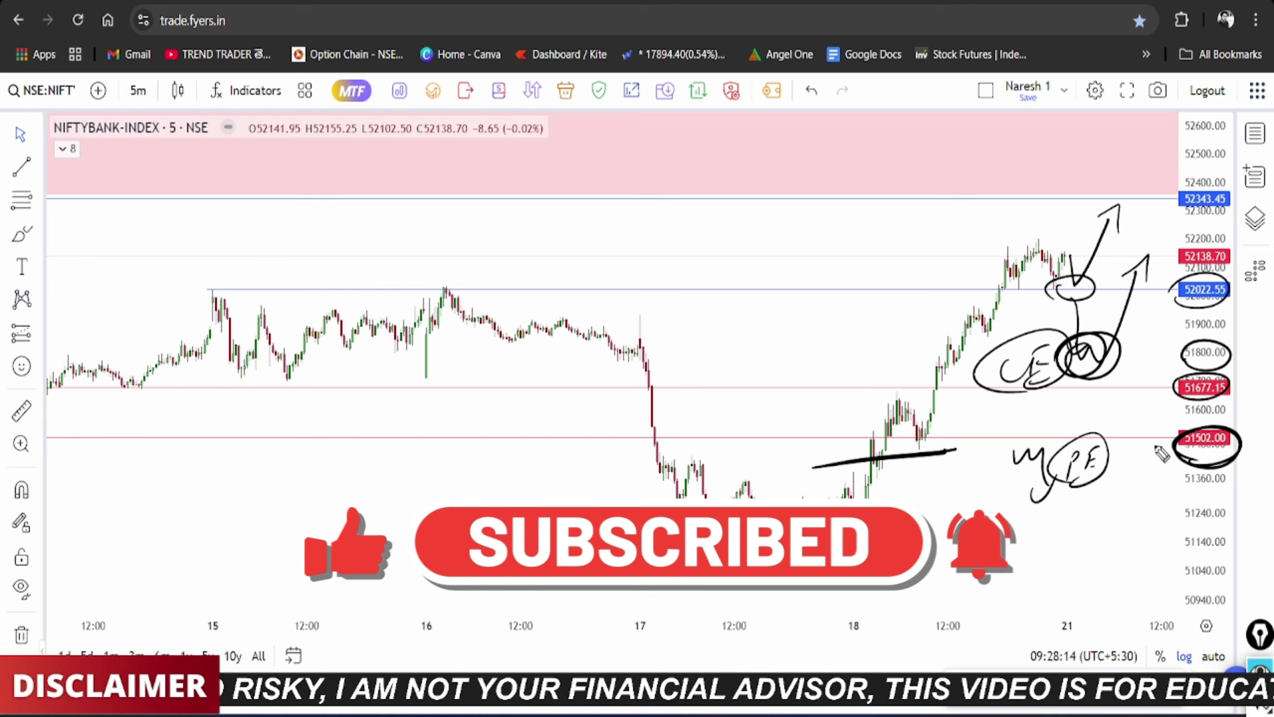
Step: Clear the NIFTYBANK ink and switch the chart to FINNIFTY-INDEX from the watchlist
{"action": "key", "text": "e"}
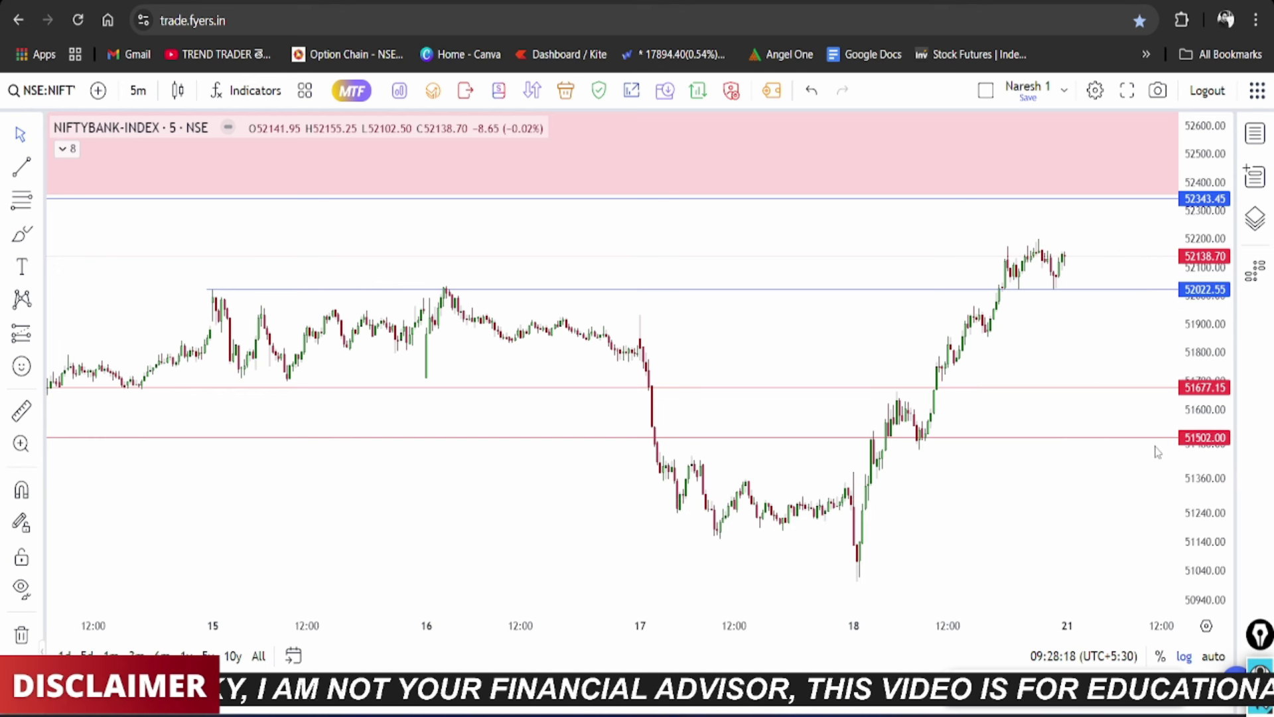
{"action": "left_click", "coordinate": [1256, 134]}
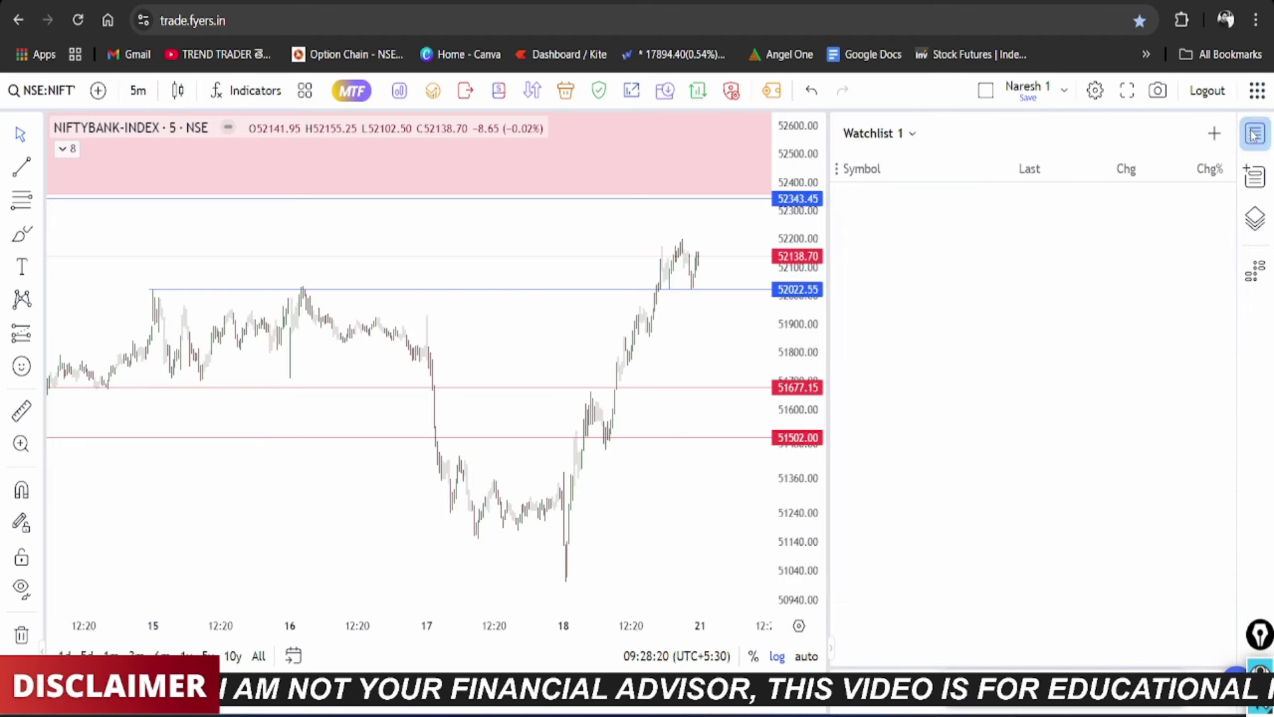
{"action": "left_click", "coordinate": [1025, 259]}
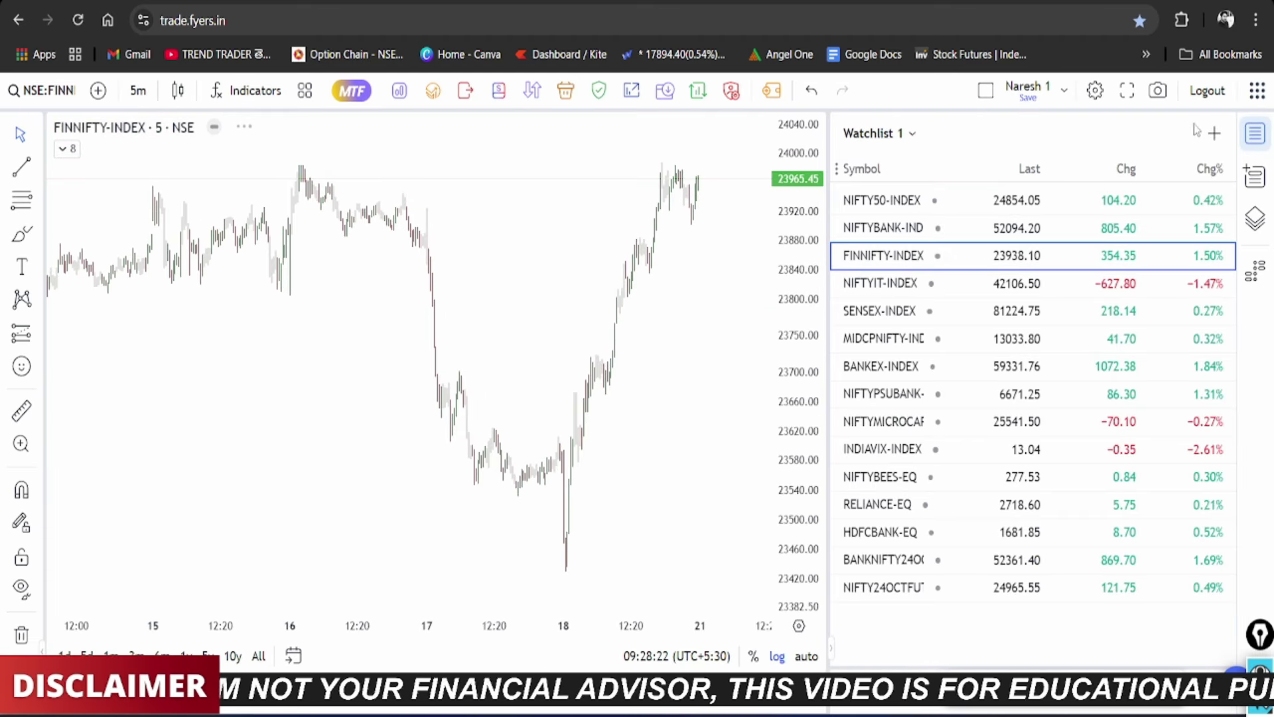
{"action": "left_click", "coordinate": [1255, 133]}
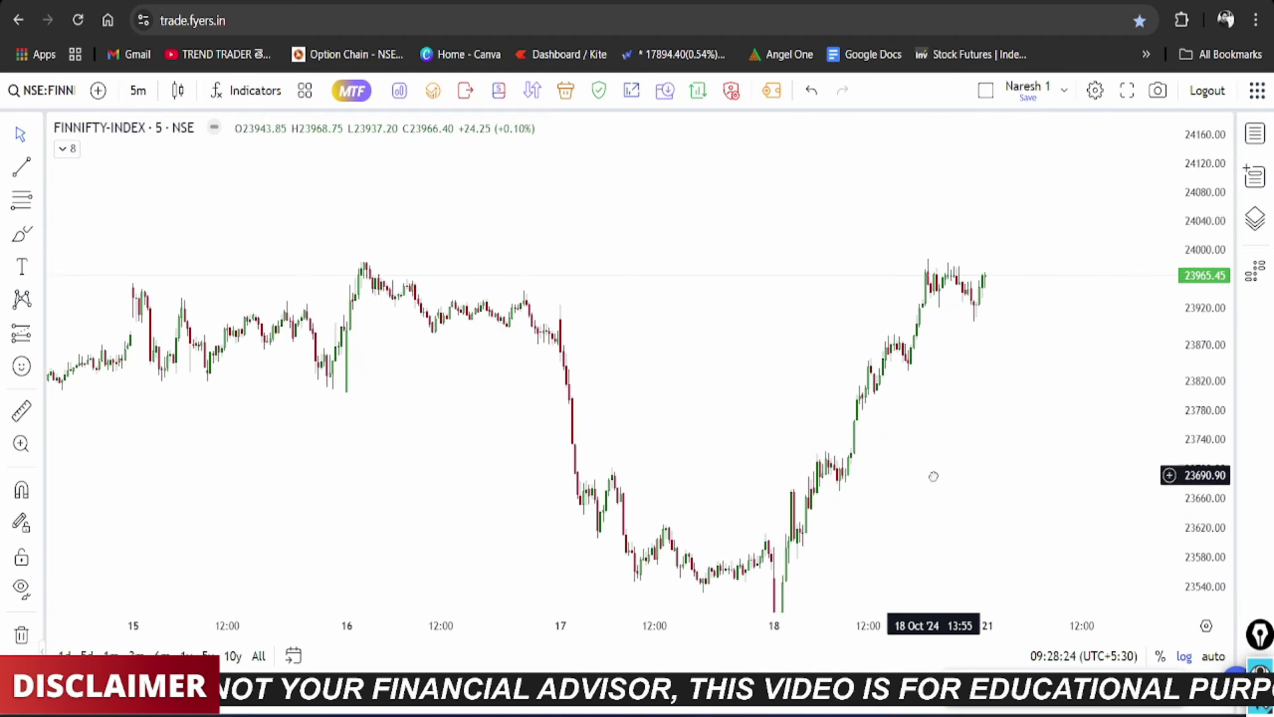
Step: Hide saved drawings and rescale the price axis to frame the 16–18 Oct sessions
{"action": "left_click", "coordinate": [14, 595]}
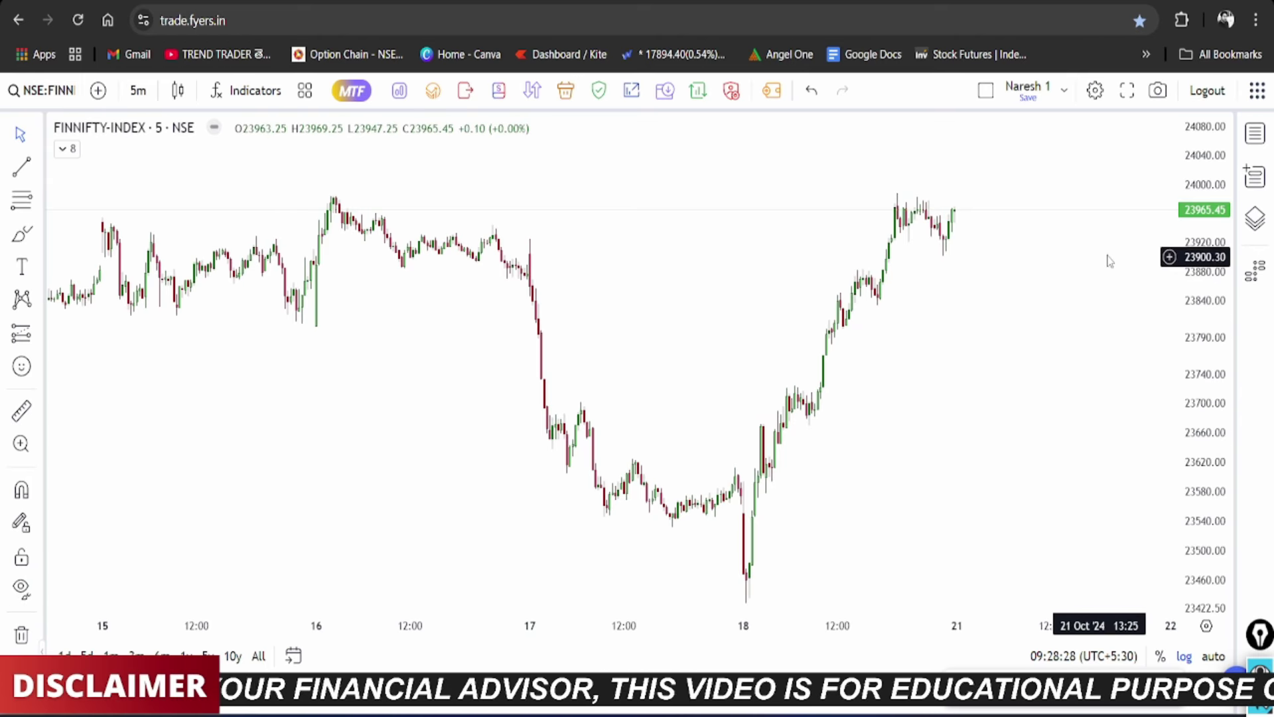
{"action": "left_click_drag", "start_coordinate": [1201, 194], "coordinate": [1200, 318]}
{"action": "scroll", "coordinate": [967, 412], "scroll_direction": "down", "scroll_amount": 5}
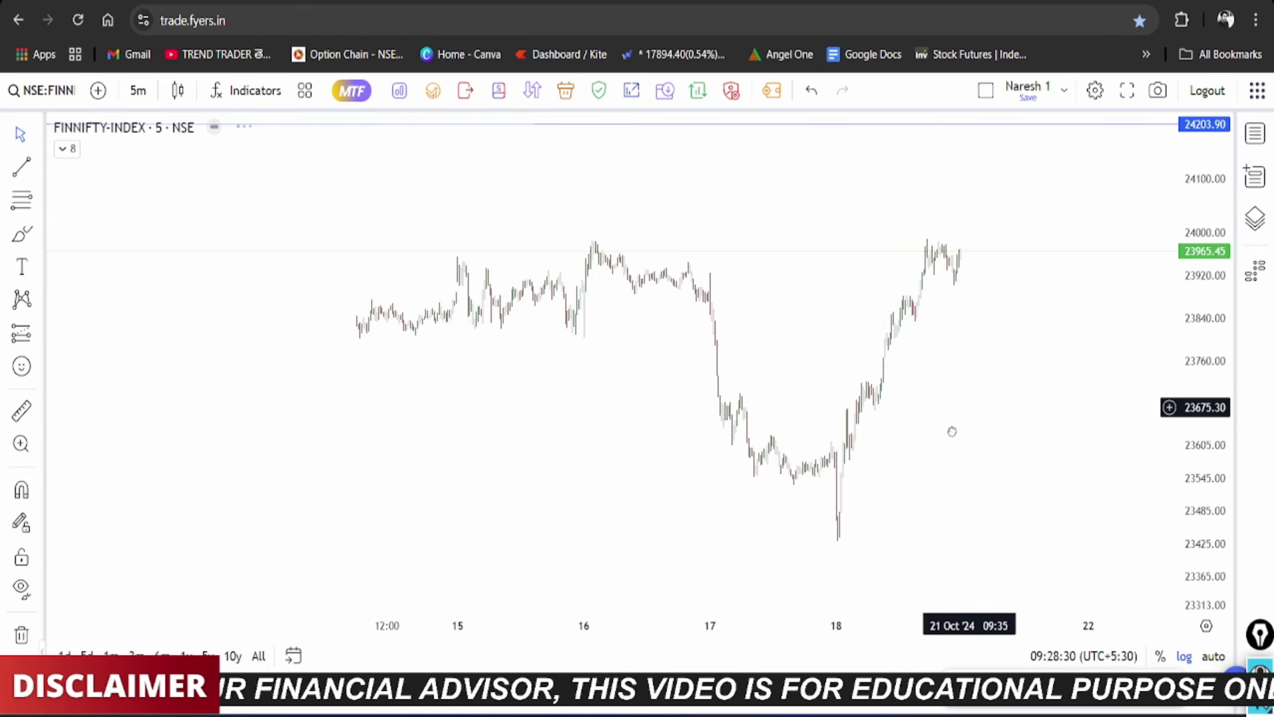
{"action": "scroll", "coordinate": [913, 431], "scroll_direction": "up", "scroll_amount": 3}
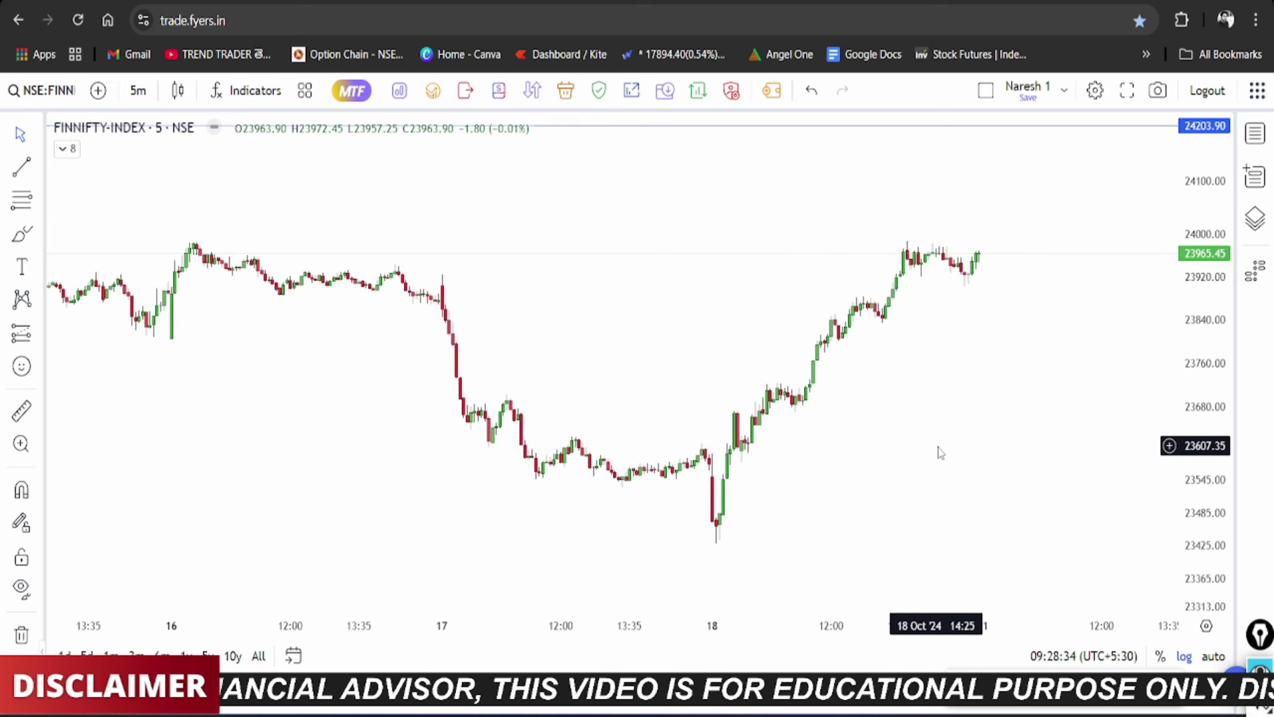
Step: Draw the 17 Oct range lines near 23605 and 23545 and trace the swing into the rally
{"action": "left_click_drag", "start_coordinate": [673, 446], "coordinate": [761, 441]}
{"action": "left_click_drag", "start_coordinate": [691, 548], "coordinate": [743, 538]}
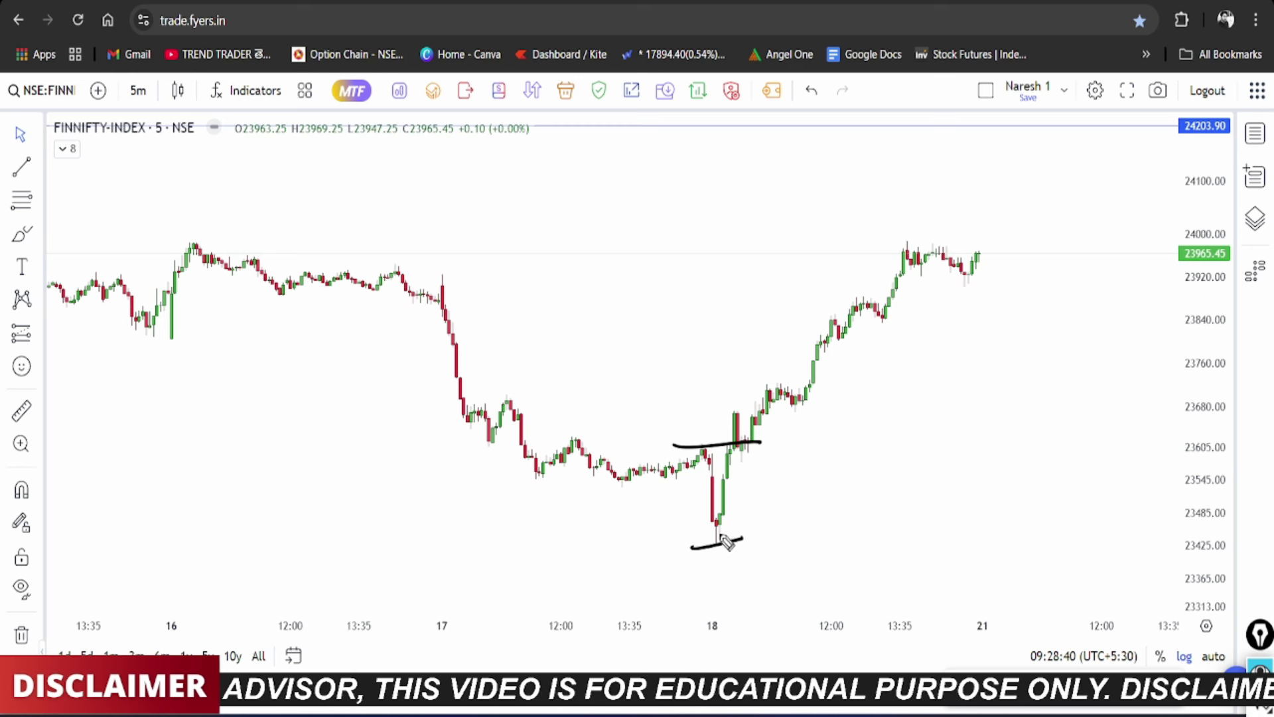
{"action": "mouse_move", "coordinate": [707, 455]}
{"action": "left_mouse_down"}
{"action": "mouse_move", "coordinate": [719, 524]}
{"action": "mouse_move", "coordinate": [734, 439]}
{"action": "left_mouse_up"}
{"action": "left_click_drag", "start_coordinate": [496, 398], "coordinate": [559, 400]}
{"action": "left_click_drag", "start_coordinate": [529, 483], "coordinate": [675, 486]}
{"action": "left_click_drag", "start_coordinate": [546, 441], "coordinate": [684, 447]}
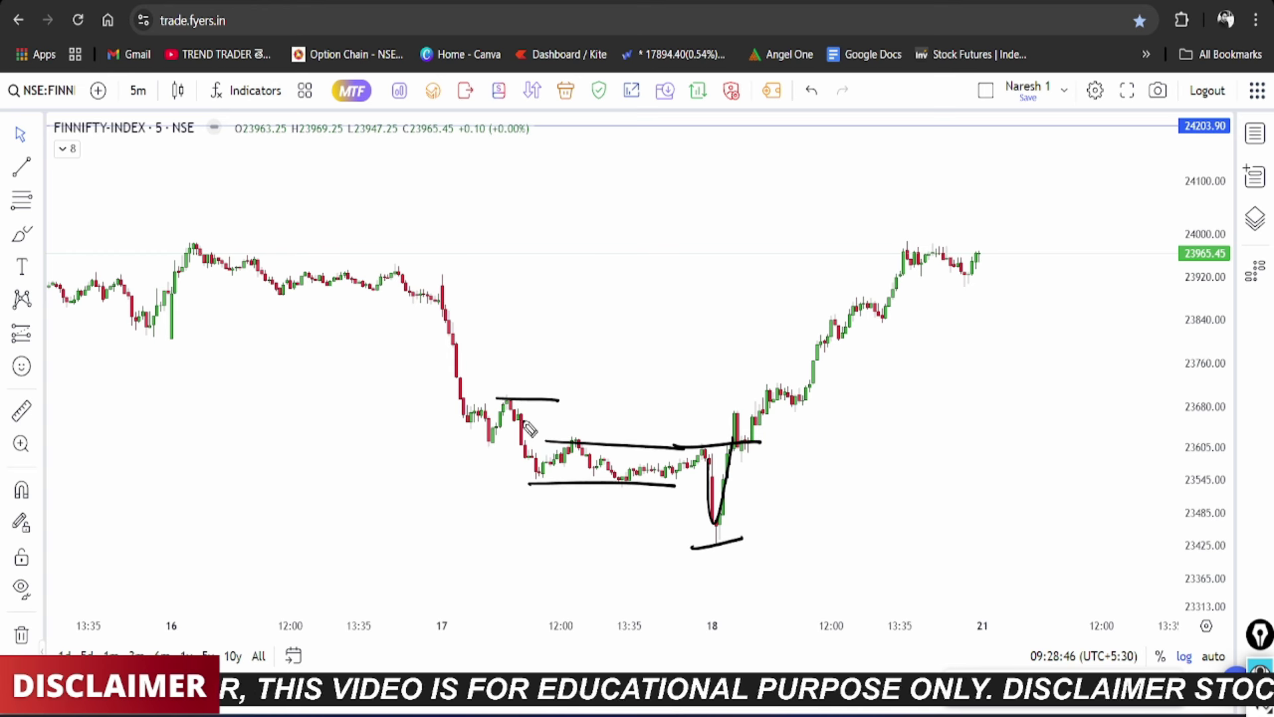
{"action": "mouse_move", "coordinate": [516, 405]}
{"action": "left_mouse_down"}
{"action": "mouse_move", "coordinate": [601, 468]}
{"action": "mouse_move", "coordinate": [737, 419]}
{"action": "mouse_move", "coordinate": [738, 458]}
{"action": "mouse_move", "coordinate": [948, 245]}
{"action": "left_mouse_up"}
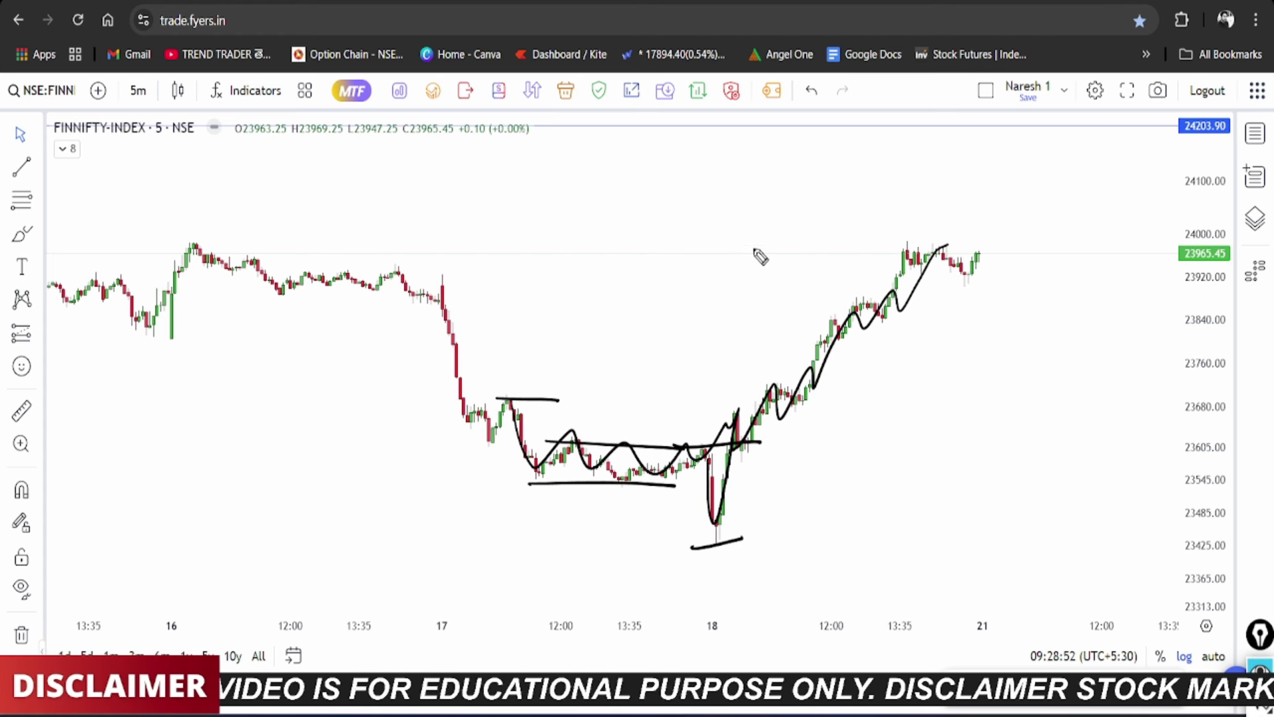
Step: Circle 24000.00, bracket the recent candles, draw an up-arrow toward 24100, and circle 24203.90
{"action": "mouse_move", "coordinate": [1225, 266]}
{"action": "left_mouse_down"}
{"action": "mouse_move", "coordinate": [1228, 222]}
{"action": "mouse_move", "coordinate": [1205, 249]}
{"action": "mouse_move", "coordinate": [1169, 246]}
{"action": "left_mouse_up"}
{"action": "left_click_drag", "start_coordinate": [890, 241], "coordinate": [1020, 244]}
{"action": "left_click_drag", "start_coordinate": [883, 273], "coordinate": [1002, 284]}
{"action": "mouse_move", "coordinate": [970, 239]}
{"action": "left_mouse_down"}
{"action": "mouse_move", "coordinate": [1023, 182]}
{"action": "mouse_move", "coordinate": [1030, 233]}
{"action": "mouse_move", "coordinate": [1047, 211]}
{"action": "mouse_move", "coordinate": [1015, 242]}
{"action": "mouse_move", "coordinate": [1022, 195]}
{"action": "left_mouse_up"}
{"action": "left_click_drag", "start_coordinate": [1208, 150], "coordinate": [1216, 153]}
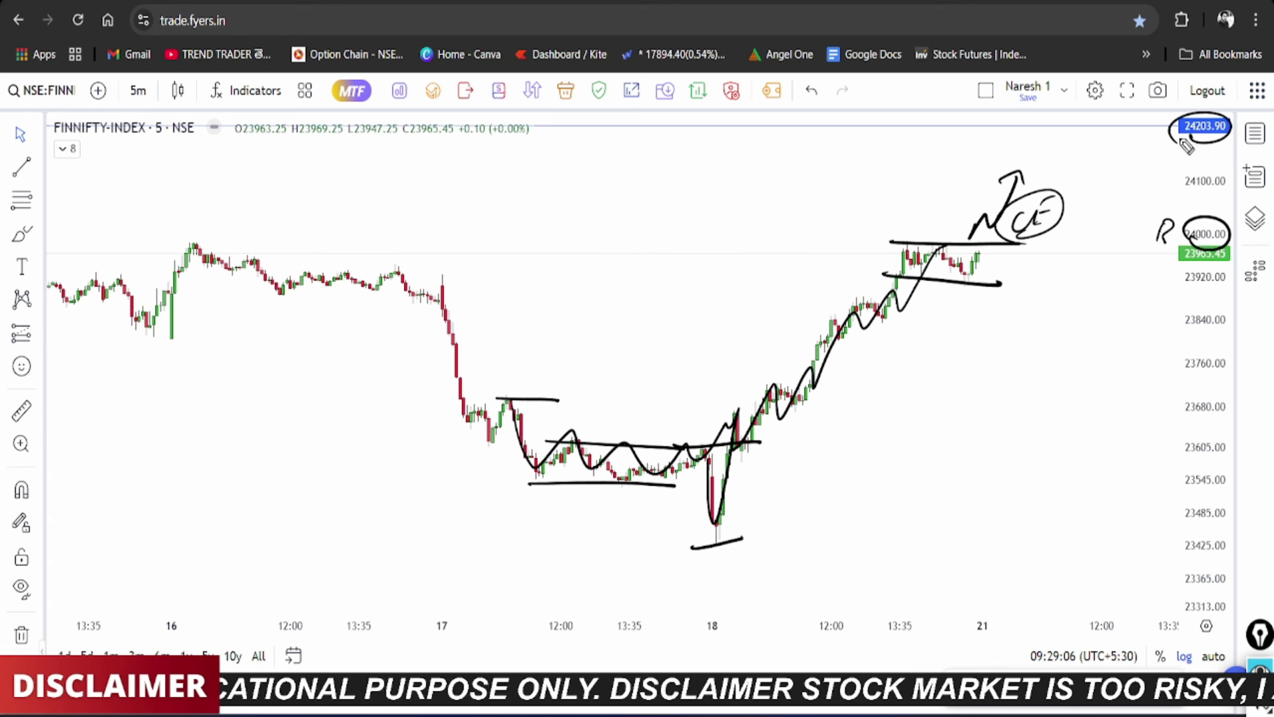
Step: Clear the old ink, draw two horizontal support lines, and circle the 23760 level
{"action": "key", "text": "Escape"}
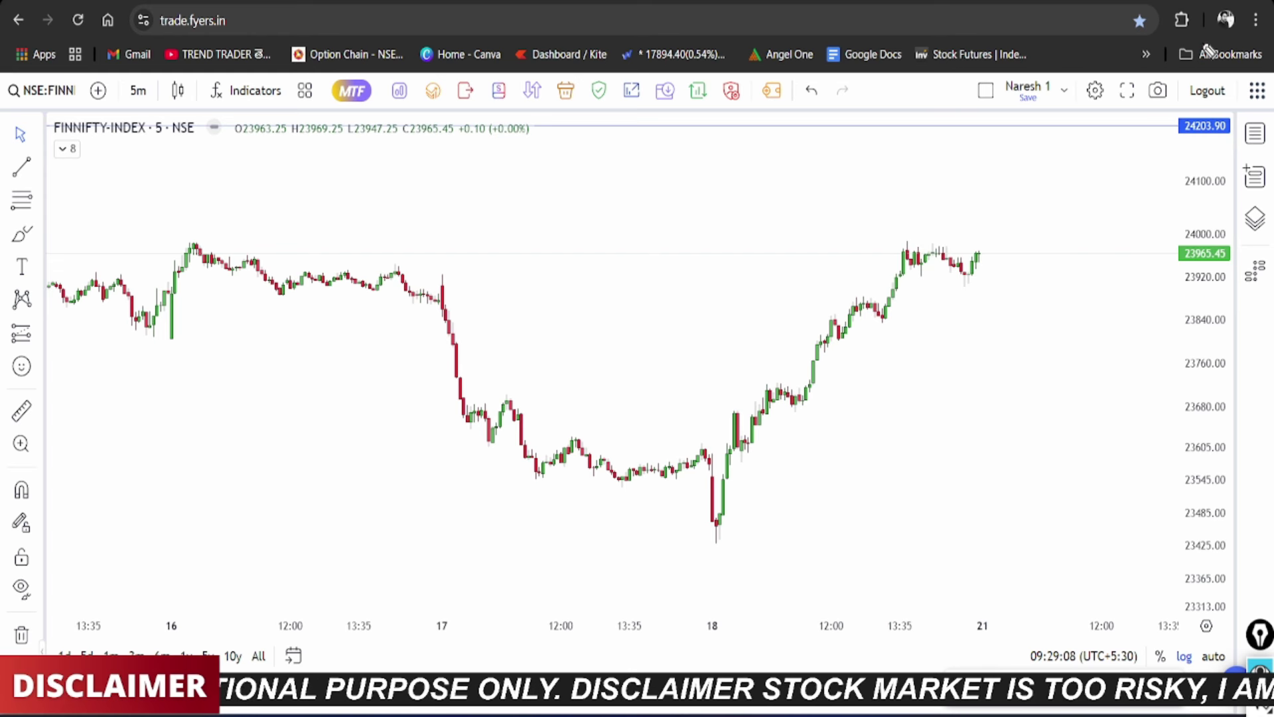
{"action": "left_click_drag", "start_coordinate": [464, 395], "coordinate": [1198, 383]}
{"action": "mouse_move", "coordinate": [448, 453]}
{"action": "left_mouse_down"}
{"action": "mouse_move", "coordinate": [1186, 433]}
{"action": "mouse_move", "coordinate": [1228, 362]}
{"action": "mouse_move", "coordinate": [1196, 385]}
{"action": "left_mouse_up"}
{"action": "left_click_drag", "start_coordinate": [1193, 430], "coordinate": [1170, 444]}
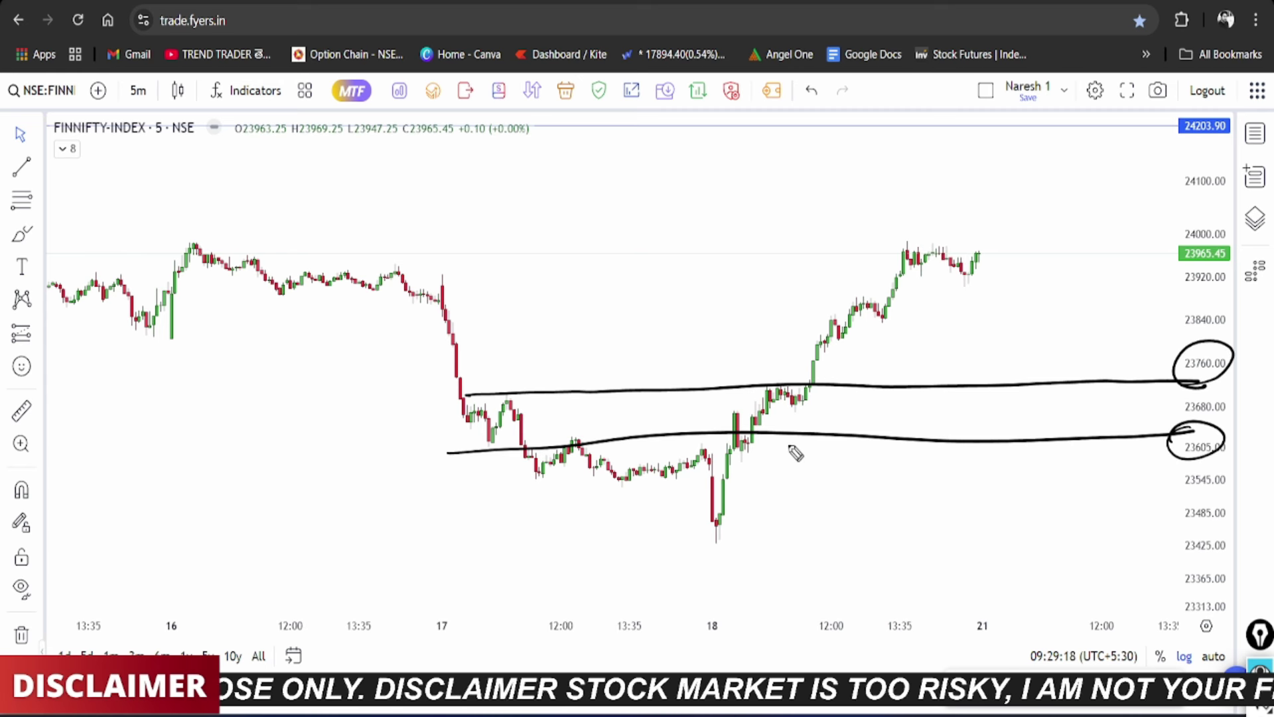
Step: Add a breakout mark on the 18th, a downside arrow, a pullback zigzag and a CE bounce up-arrow
{"action": "left_click_drag", "start_coordinate": [711, 458], "coordinate": [781, 452]}
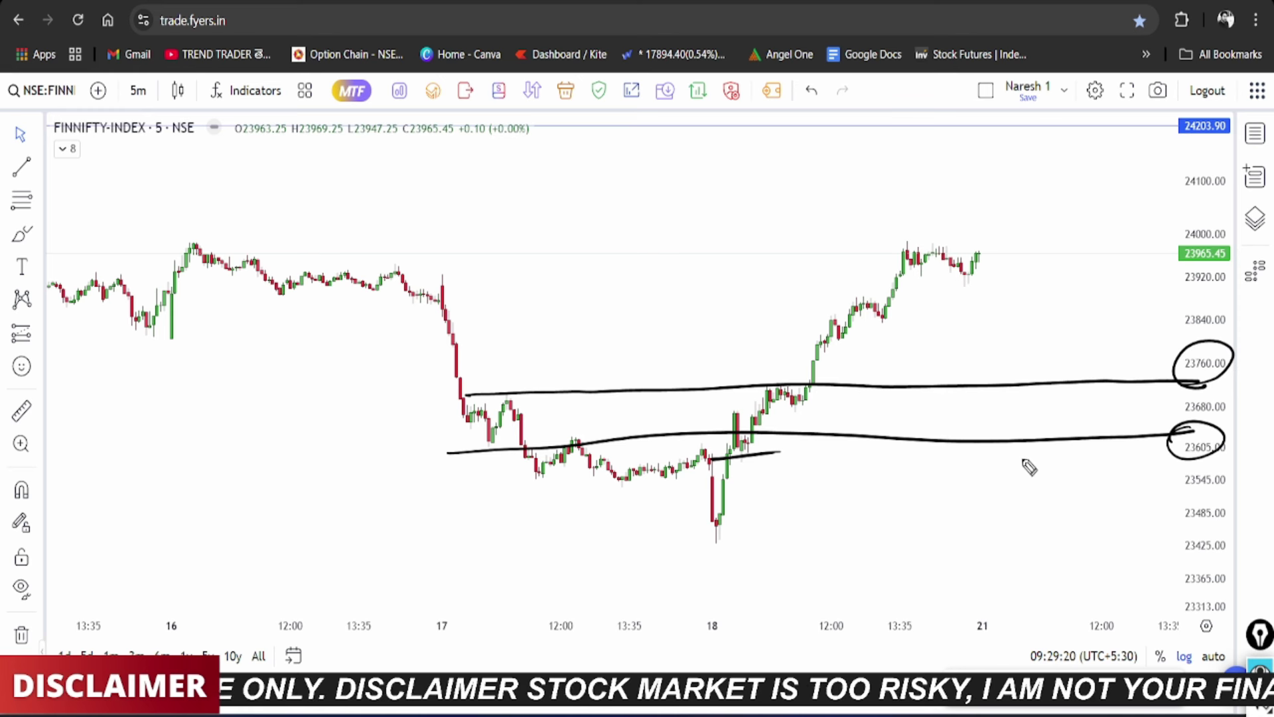
{"action": "mouse_move", "coordinate": [1041, 458]}
{"action": "left_mouse_down"}
{"action": "mouse_move", "coordinate": [1073, 454]}
{"action": "mouse_move", "coordinate": [1059, 498]}
{"action": "mouse_move", "coordinate": [1078, 475]}
{"action": "left_mouse_up"}
{"action": "mouse_move", "coordinate": [986, 264]}
{"action": "left_mouse_down"}
{"action": "mouse_move", "coordinate": [1010, 358]}
{"action": "mouse_move", "coordinate": [1095, 198]}
{"action": "left_mouse_up"}
{"action": "mouse_move", "coordinate": [1004, 358]}
{"action": "left_mouse_down"}
{"action": "mouse_move", "coordinate": [992, 370]}
{"action": "mouse_move", "coordinate": [1013, 400]}
{"action": "mouse_move", "coordinate": [1094, 347]}
{"action": "mouse_move", "coordinate": [1055, 387]}
{"action": "left_mouse_up"}
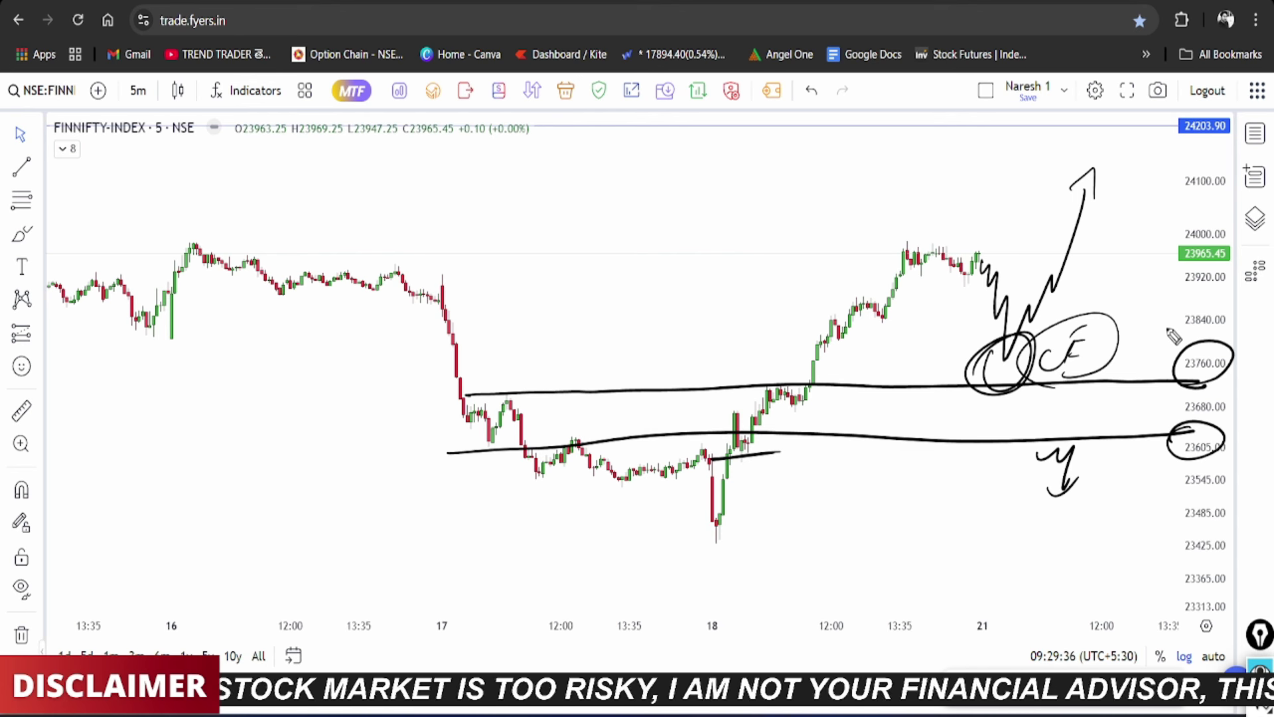
Step: Clear the FINNIFTY ink and switch the chart to MIDCPNIFTY-INDEX from the watchlist
{"action": "key", "text": "e"}
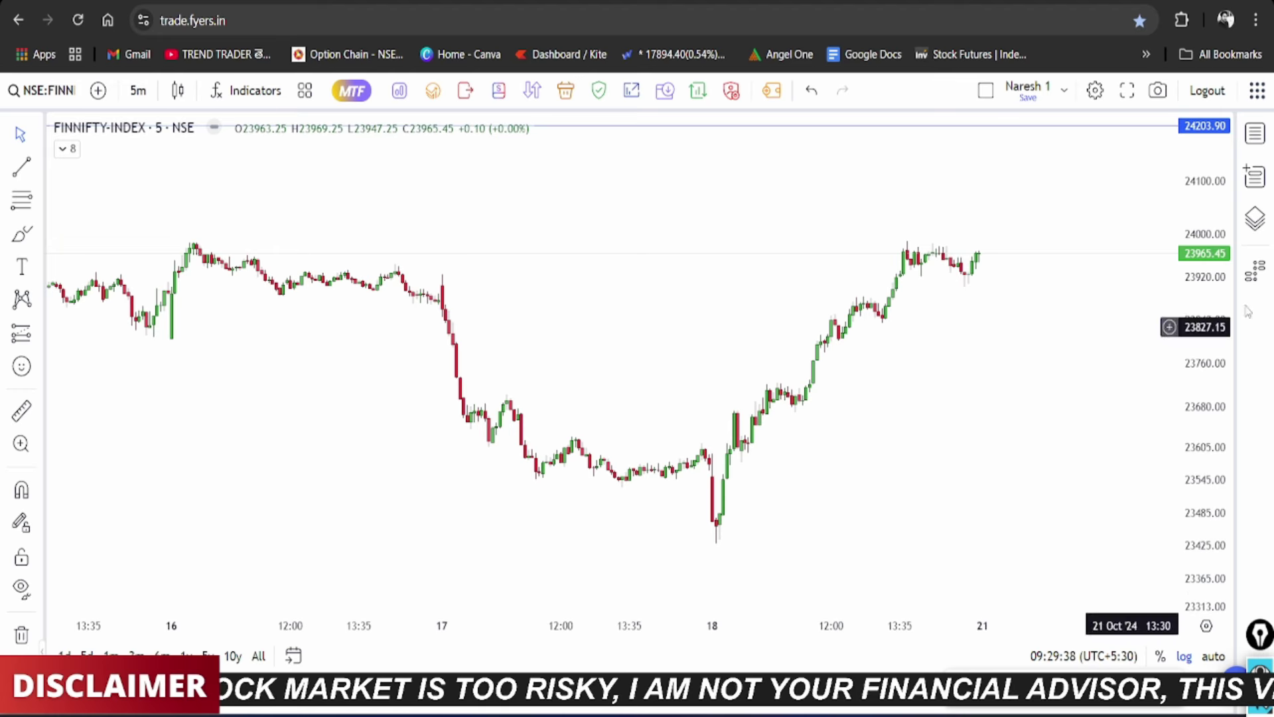
{"action": "left_click", "coordinate": [1266, 131]}
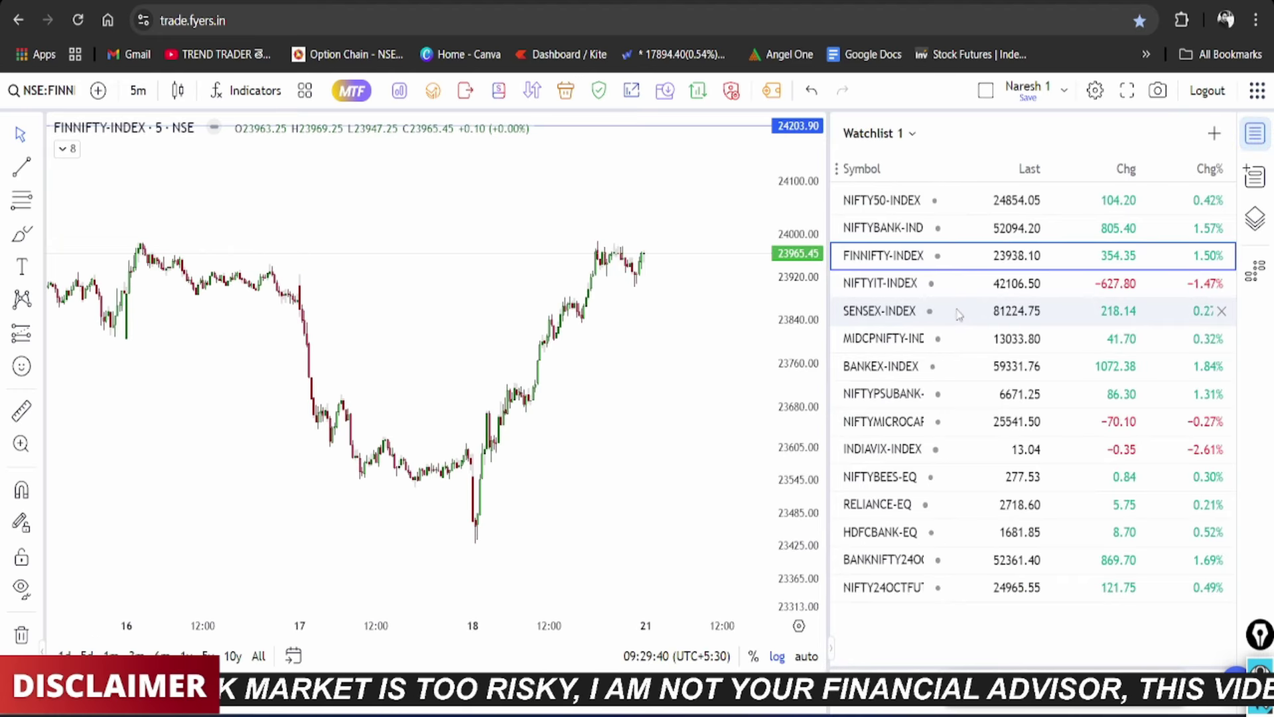
{"action": "left_click", "coordinate": [899, 341]}
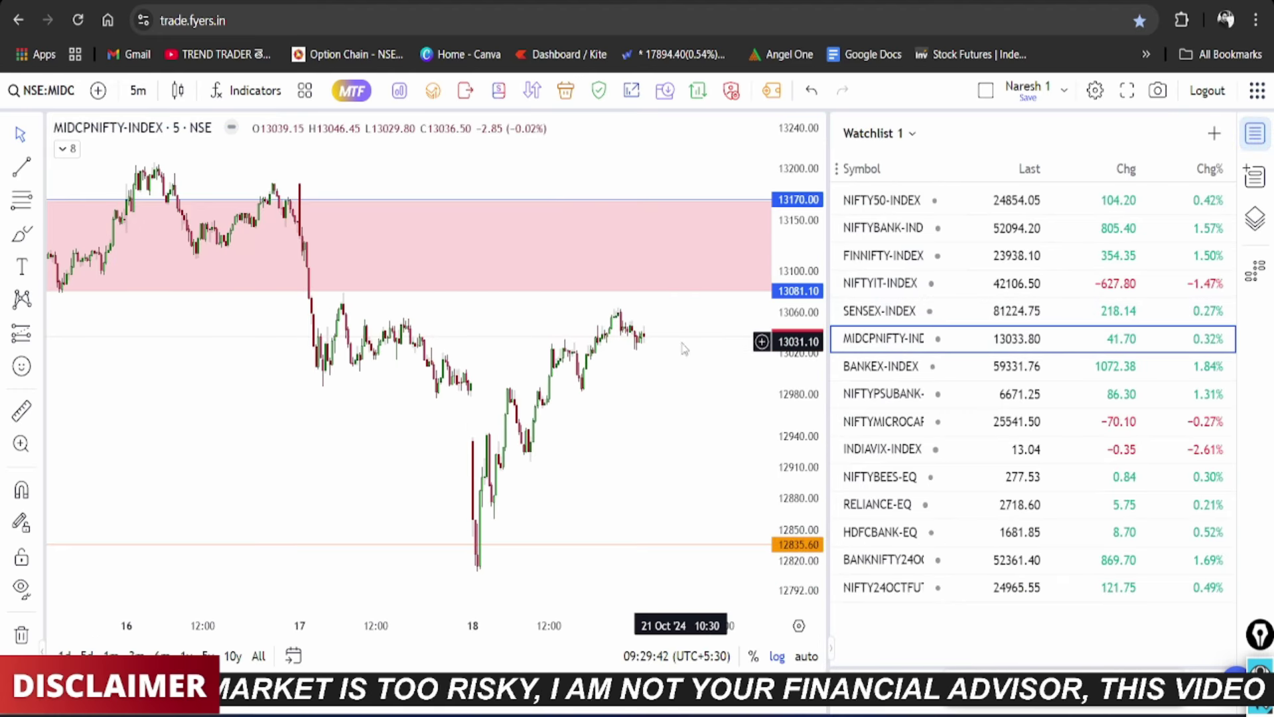
{"action": "scroll", "coordinate": [680, 344], "scroll_direction": "up", "scroll_amount": 2}
{"action": "scroll", "coordinate": [387, 241], "scroll_direction": "down", "scroll_amount": 2}
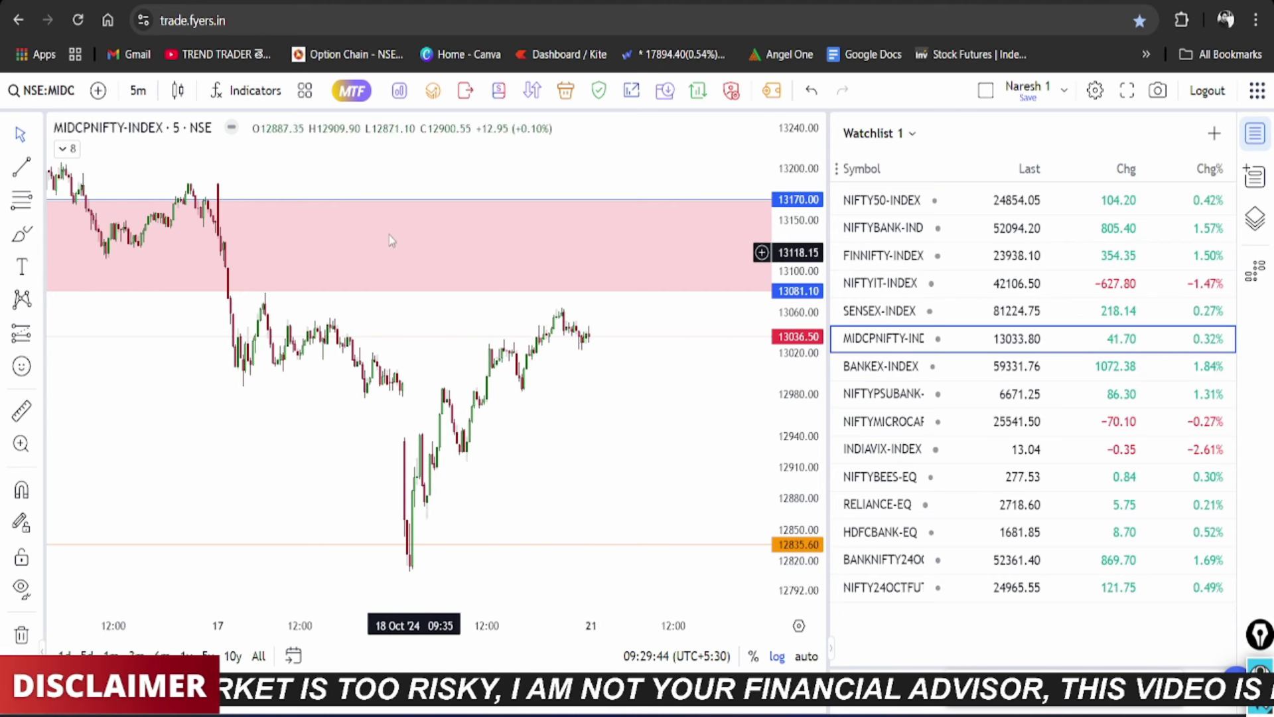
Step: Set the chart to 1-week candles and zoom and pan to frame May to October
{"action": "left_click", "coordinate": [138, 90]}
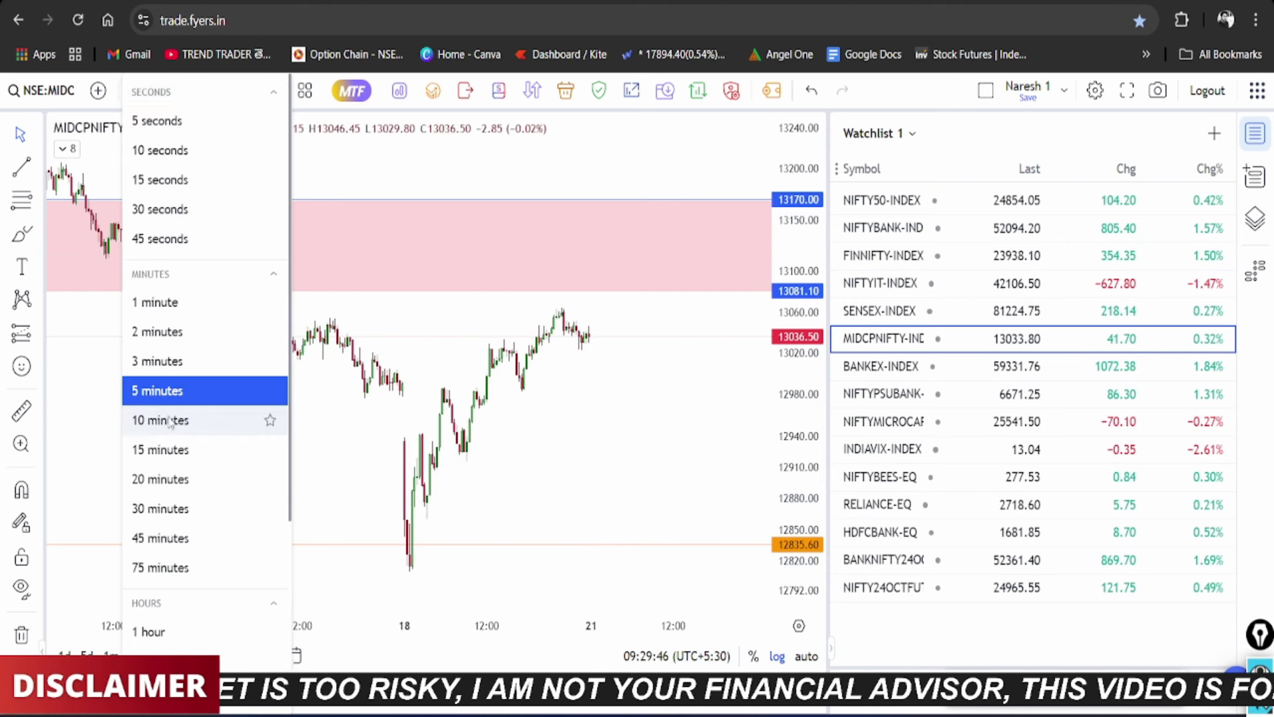
{"action": "scroll", "coordinate": [177, 465], "scroll_direction": "down", "scroll_amount": 4}
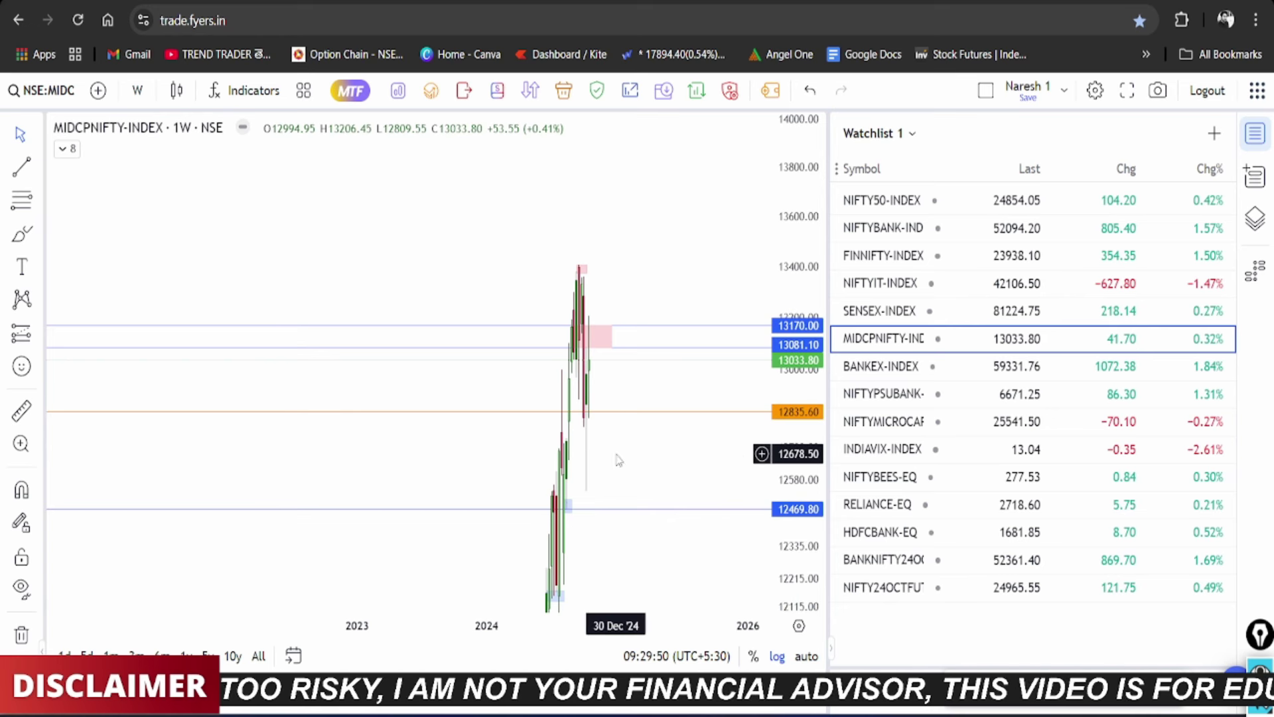
{"action": "scroll", "coordinate": [607, 464], "scroll_direction": "up", "scroll_amount": 10}
{"action": "scroll", "coordinate": [614, 468], "scroll_direction": "up", "scroll_amount": 5}
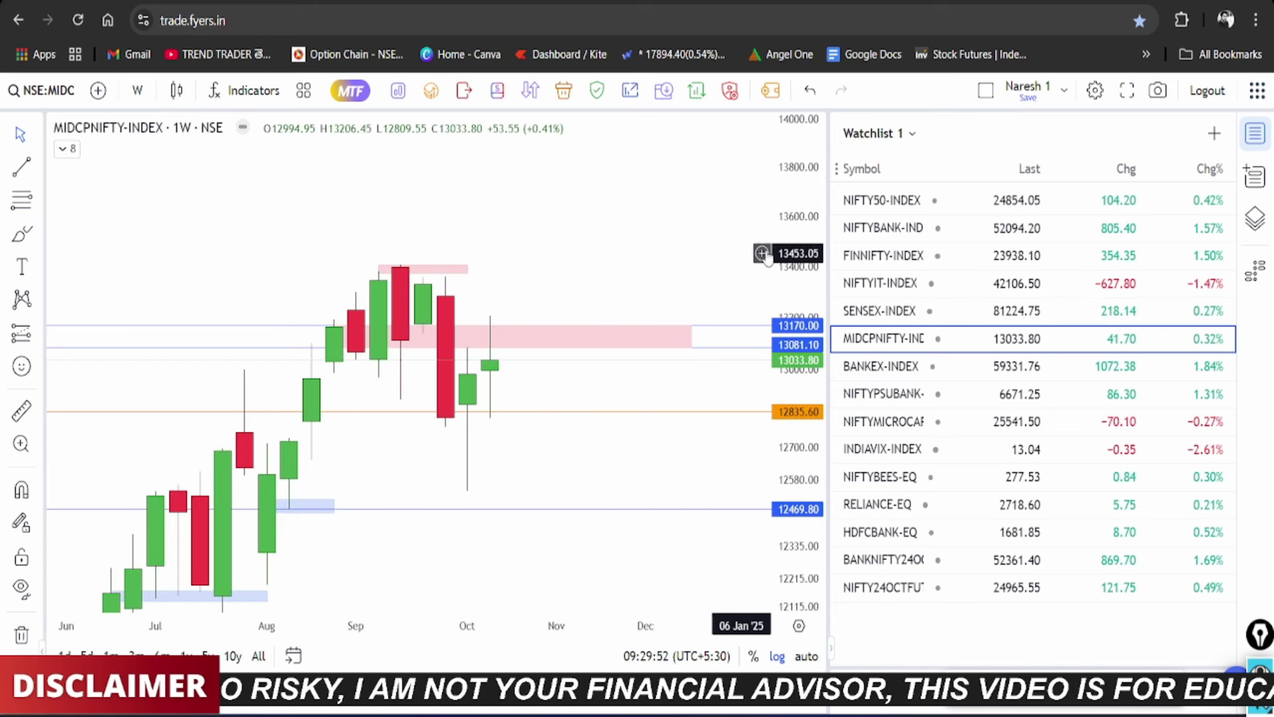
{"action": "left_click_drag", "start_coordinate": [578, 432], "coordinate": [677, 383]}
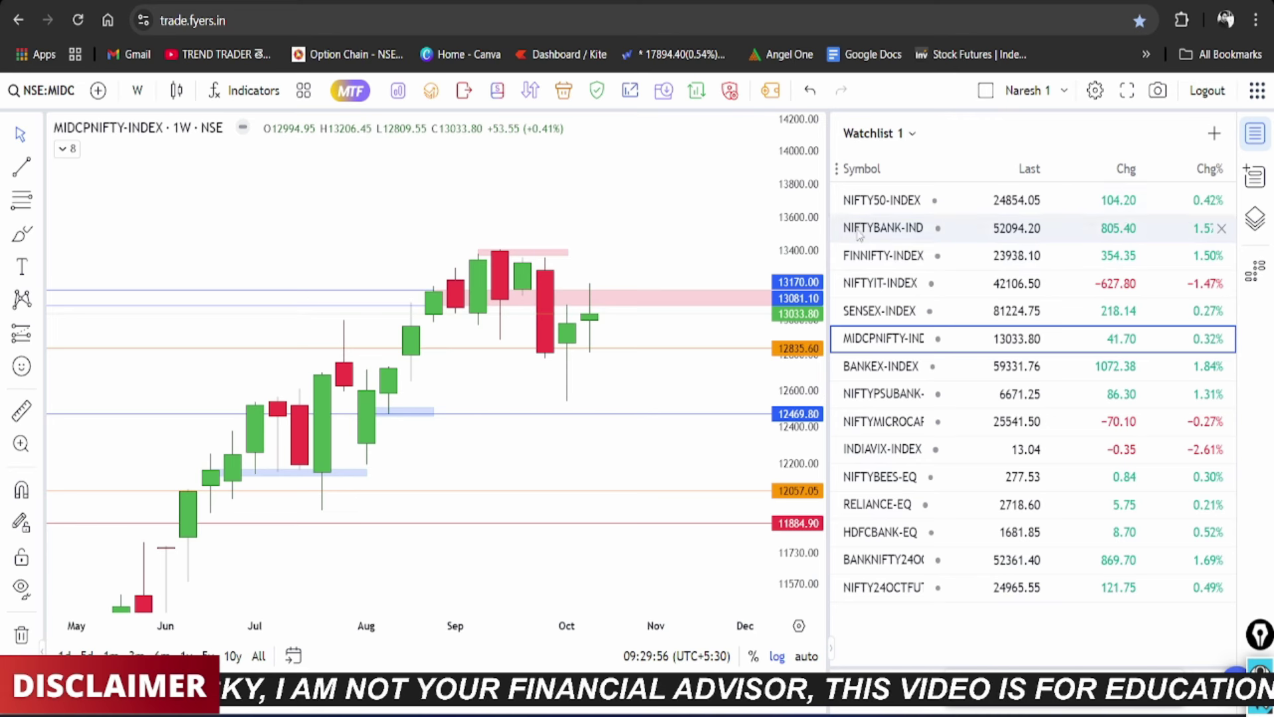
Step: Close the watchlist, circle the latest weekly candles, and circle the resistance price and 12835.60 support with S/R labels
{"action": "left_click", "coordinate": [1255, 133]}
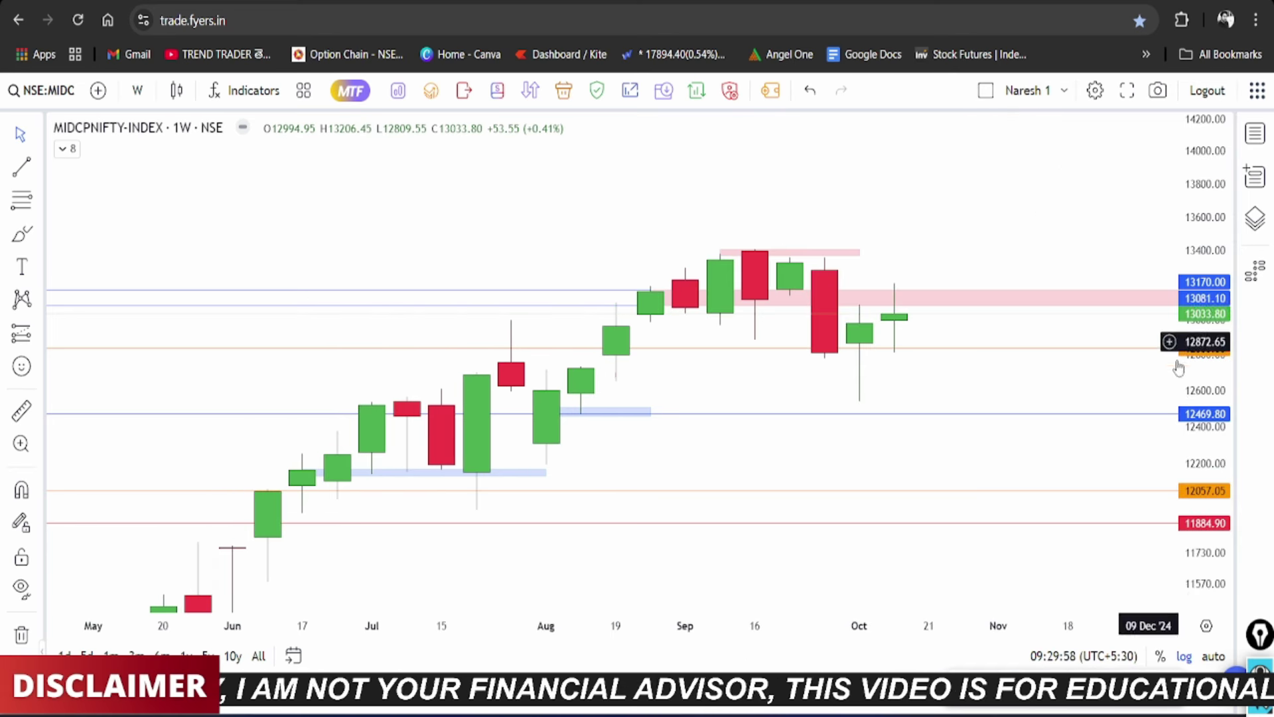
{"action": "left_click_drag", "start_coordinate": [987, 407], "coordinate": [948, 507]}
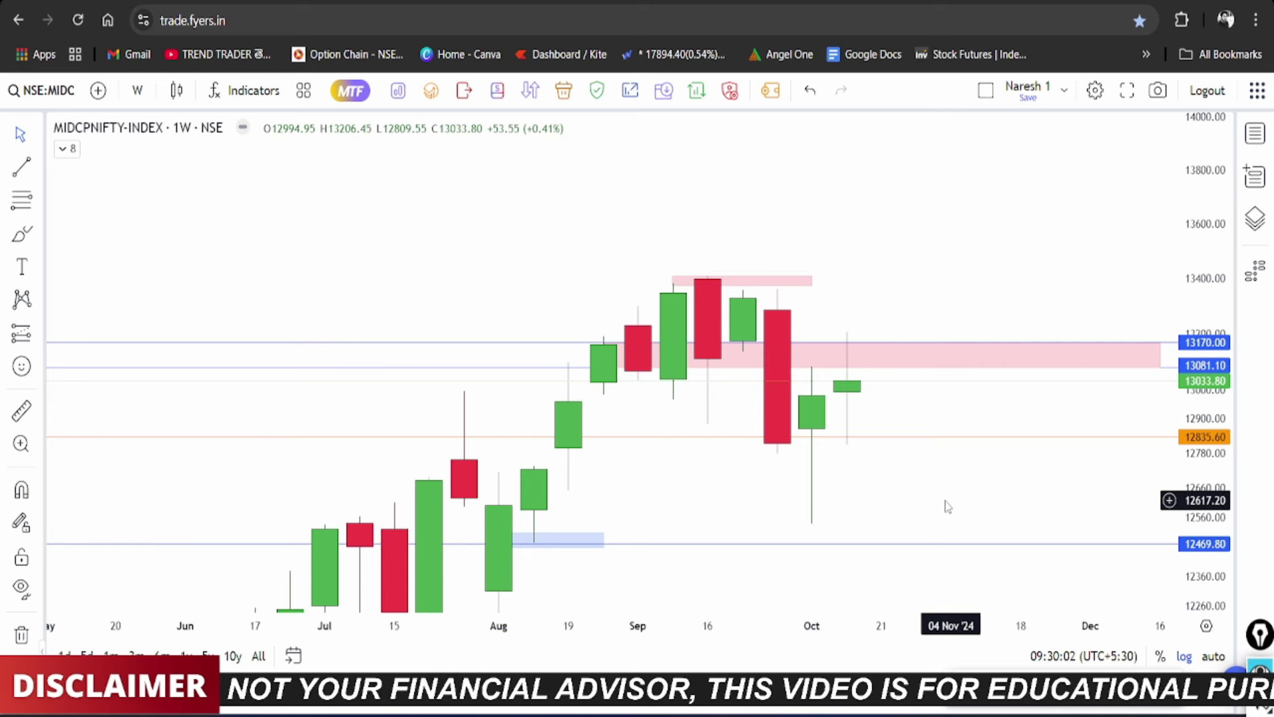
{"action": "mouse_move", "coordinate": [847, 320]}
{"action": "left_mouse_down"}
{"action": "mouse_move", "coordinate": [833, 465]}
{"action": "mouse_move", "coordinate": [791, 383]}
{"action": "left_mouse_up"}
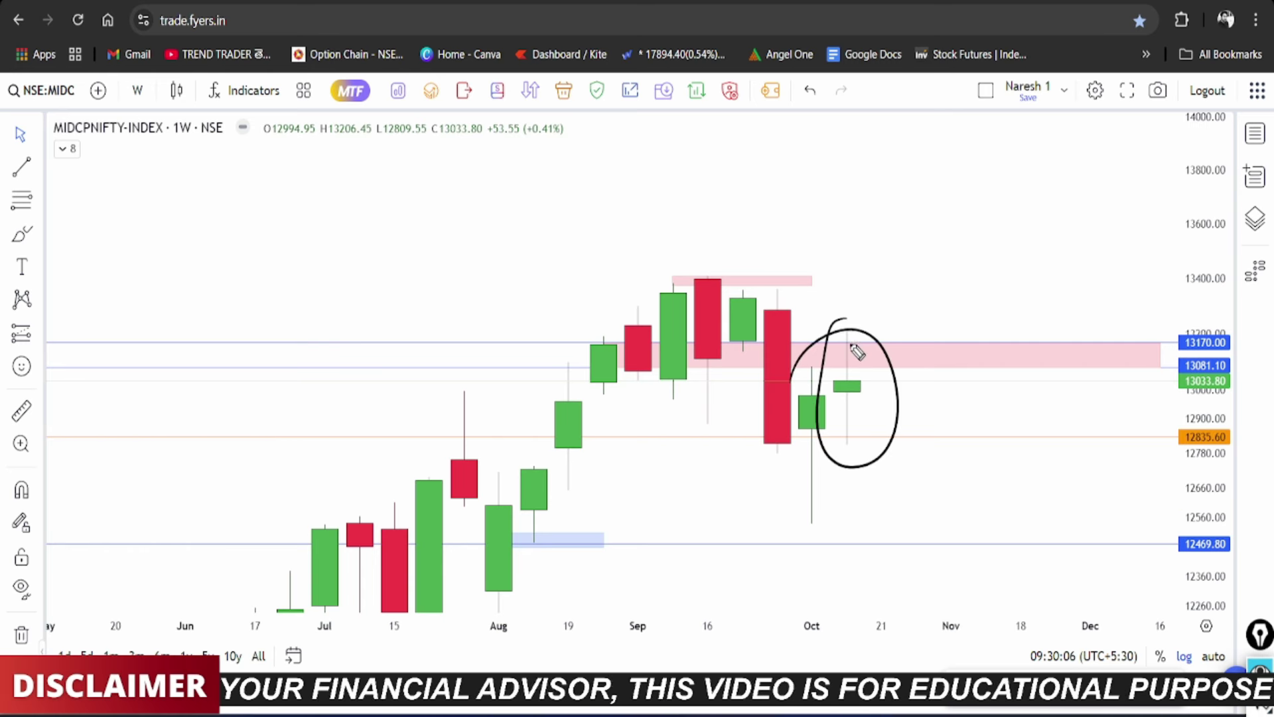
{"action": "left_click_drag", "start_coordinate": [1195, 345], "coordinate": [1174, 344]}
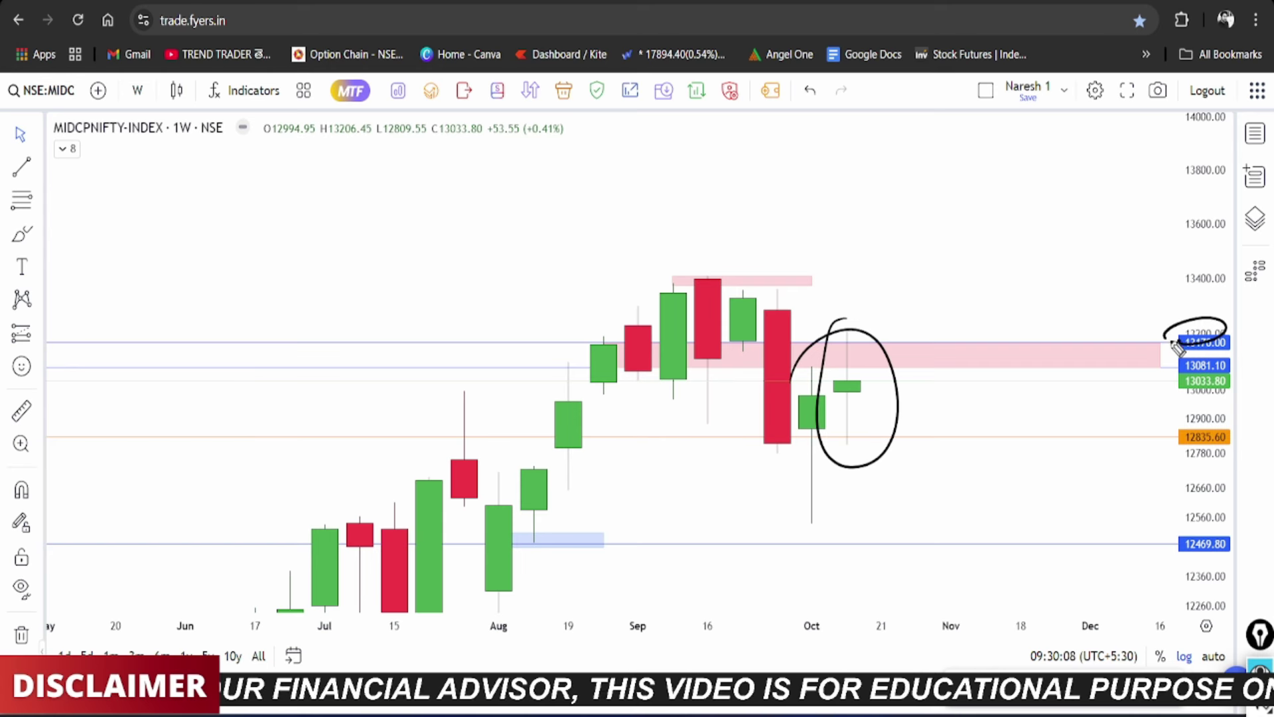
{"action": "left_click_drag", "start_coordinate": [835, 446], "coordinate": [868, 444]}
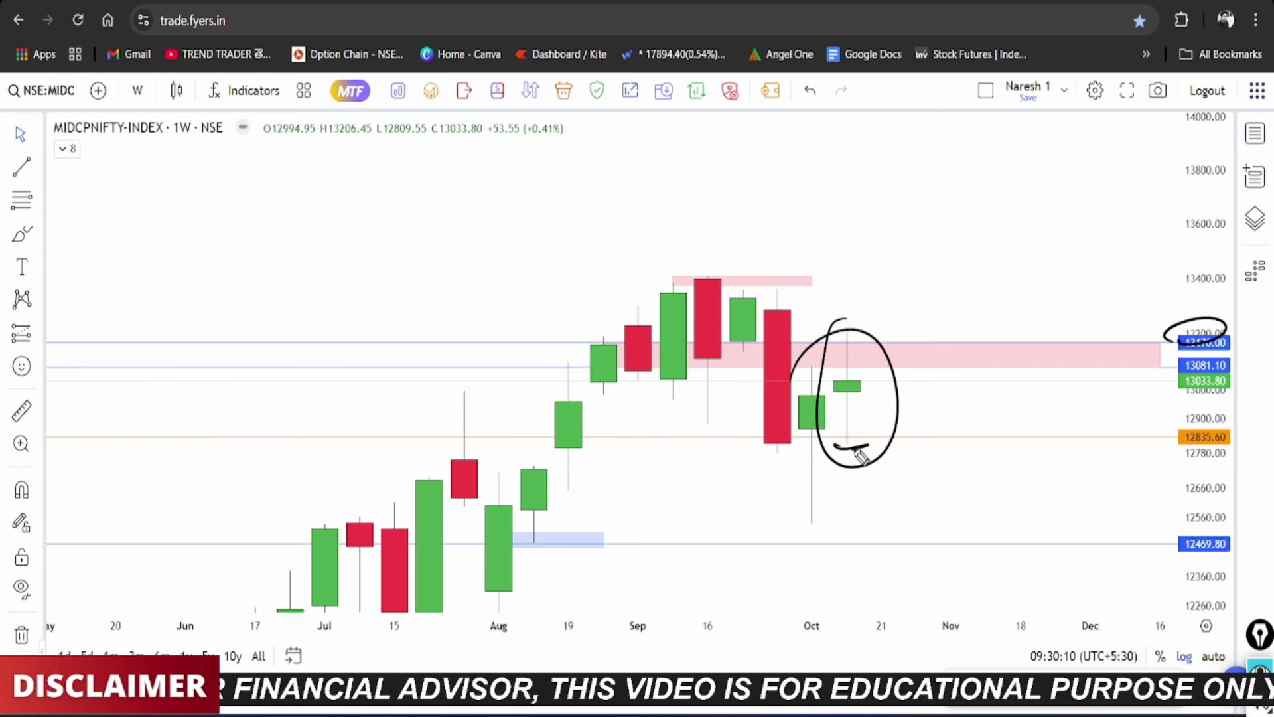
{"action": "mouse_move", "coordinate": [1188, 452]}
{"action": "left_mouse_down"}
{"action": "mouse_move", "coordinate": [1229, 443]}
{"action": "mouse_move", "coordinate": [1143, 452]}
{"action": "left_mouse_up"}
{"action": "mouse_move", "coordinate": [1136, 362]}
{"action": "left_mouse_down"}
{"action": "mouse_move", "coordinate": [1152, 332]}
{"action": "mouse_move", "coordinate": [1140, 363]}
{"action": "left_mouse_up"}
Step: Sketch sideways movement, line the circle's top, and mark the highs near 13400 with R and a circled 13400.00
{"action": "mouse_move", "coordinate": [876, 393]}
{"action": "left_mouse_down"}
{"action": "mouse_move", "coordinate": [912, 372]}
{"action": "mouse_move", "coordinate": [942, 373]}
{"action": "left_mouse_up"}
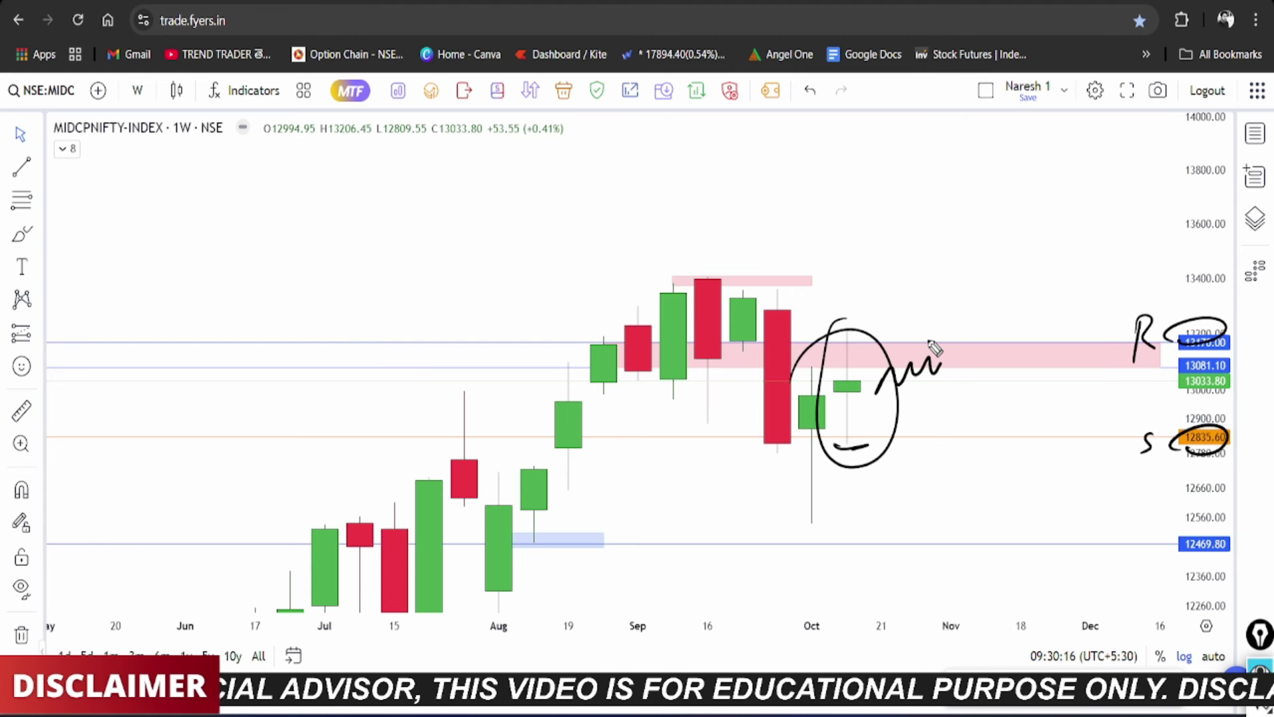
{"action": "left_click_drag", "start_coordinate": [818, 335], "coordinate": [872, 325]}
{"action": "mouse_move", "coordinate": [777, 288]}
{"action": "left_mouse_down"}
{"action": "mouse_move", "coordinate": [784, 302]}
{"action": "mouse_move", "coordinate": [704, 277]}
{"action": "mouse_move", "coordinate": [684, 284]}
{"action": "left_mouse_up"}
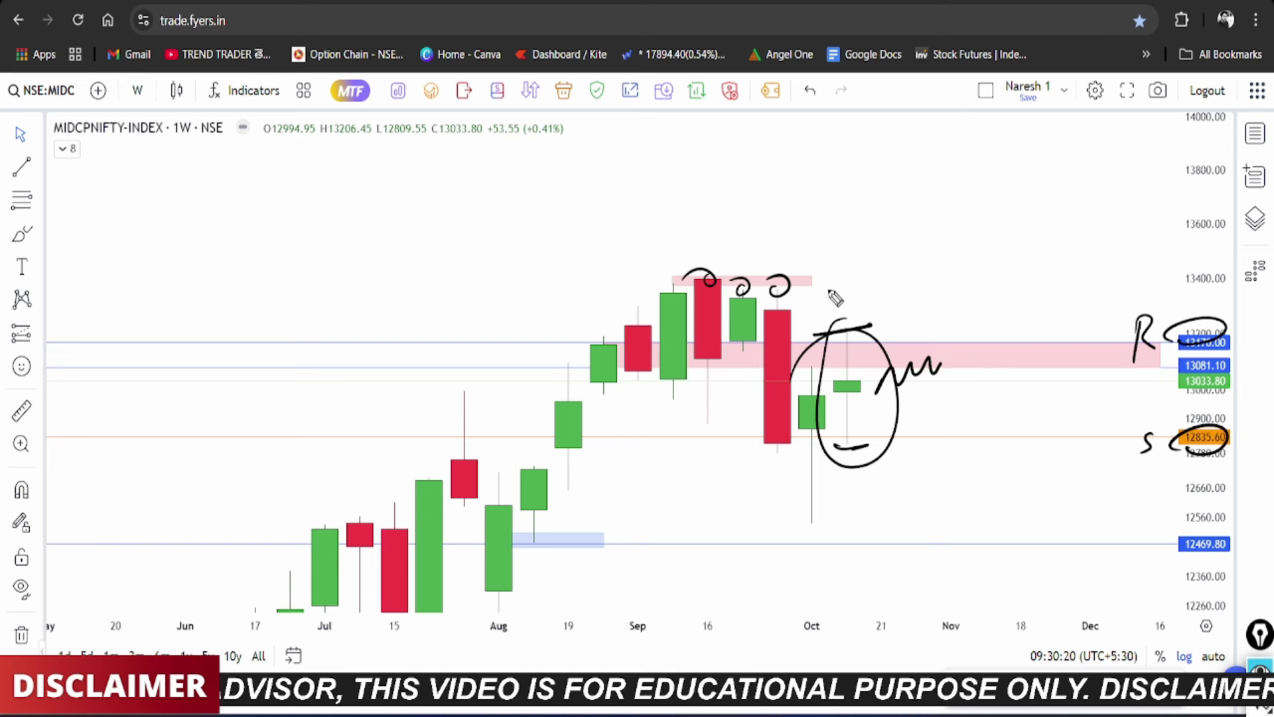
{"action": "left_click_drag", "start_coordinate": [811, 287], "coordinate": [824, 277]}
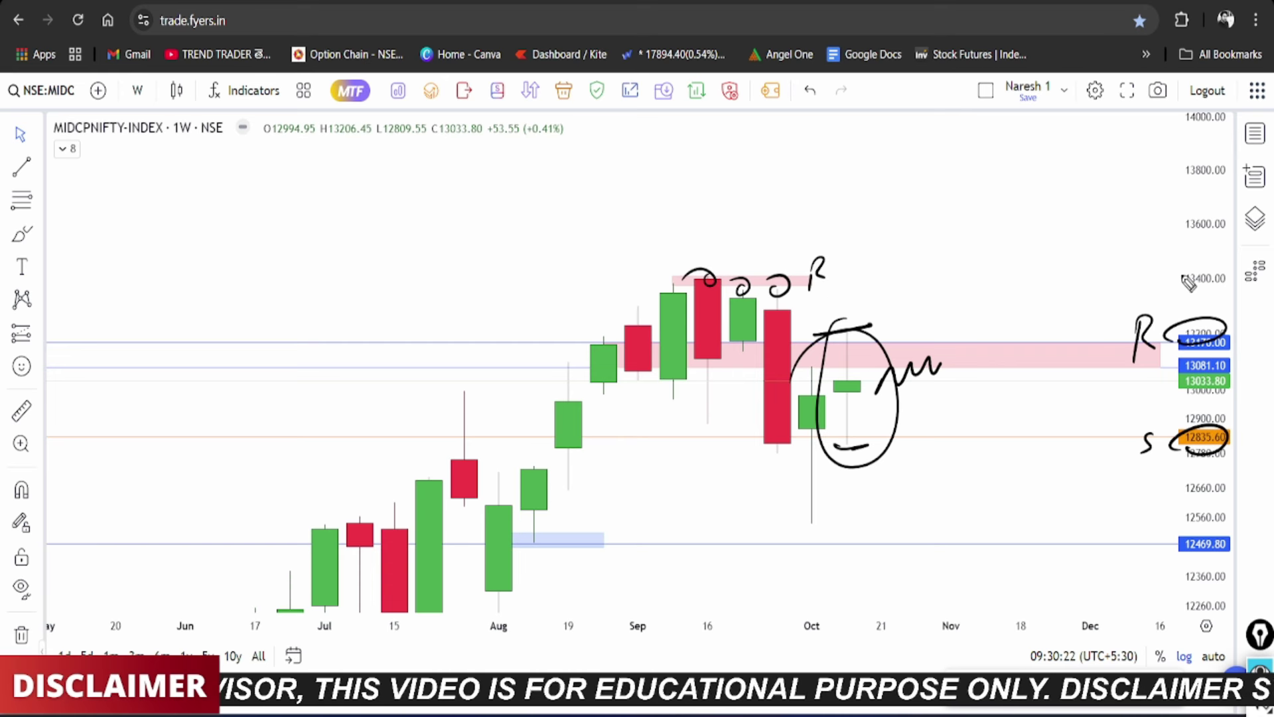
{"action": "mouse_move", "coordinate": [1194, 292]}
{"action": "left_mouse_down"}
{"action": "mouse_move", "coordinate": [1168, 282]}
{"action": "mouse_move", "coordinate": [1215, 262]}
{"action": "left_mouse_up"}
{"action": "left_click_drag", "start_coordinate": [821, 342], "coordinate": [893, 323]}
{"action": "left_click_drag", "start_coordinate": [807, 286], "coordinate": [714, 299]}
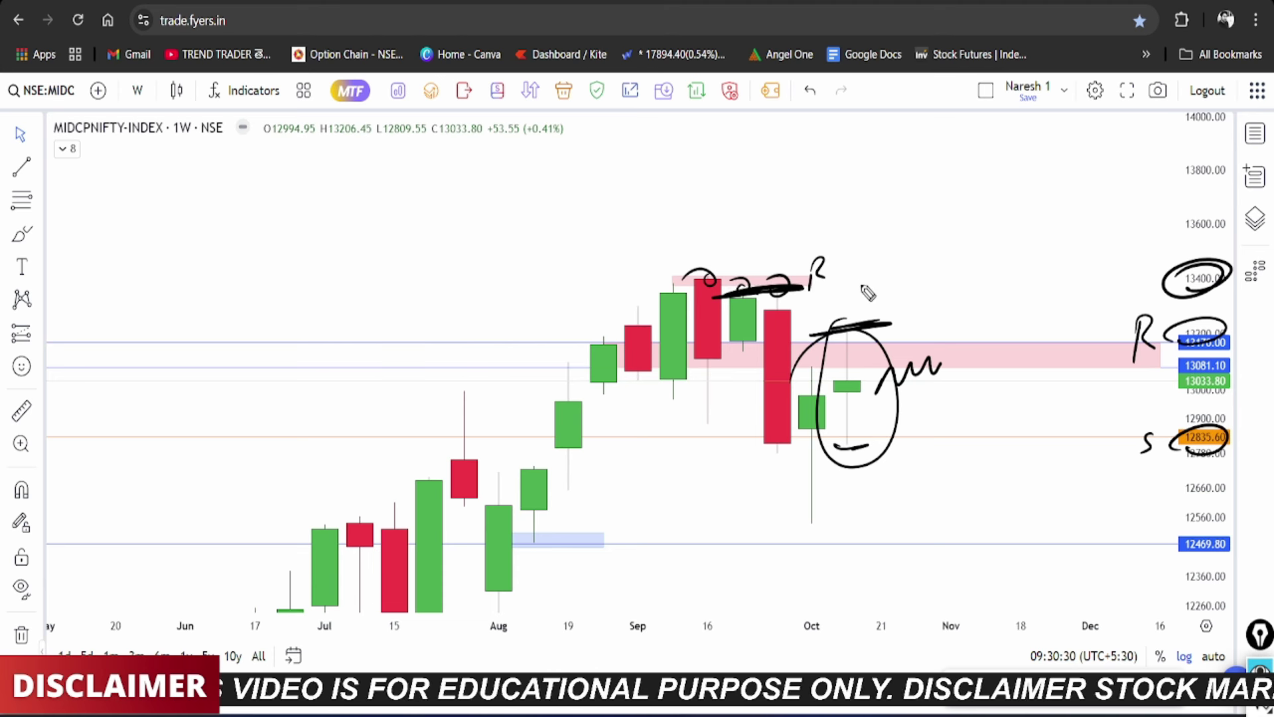
Step: Draw an upward breakout path and a support line, reinforce the price circles, and sketch a sideways range
{"action": "left_click_drag", "start_coordinate": [866, 306], "coordinate": [923, 247]}
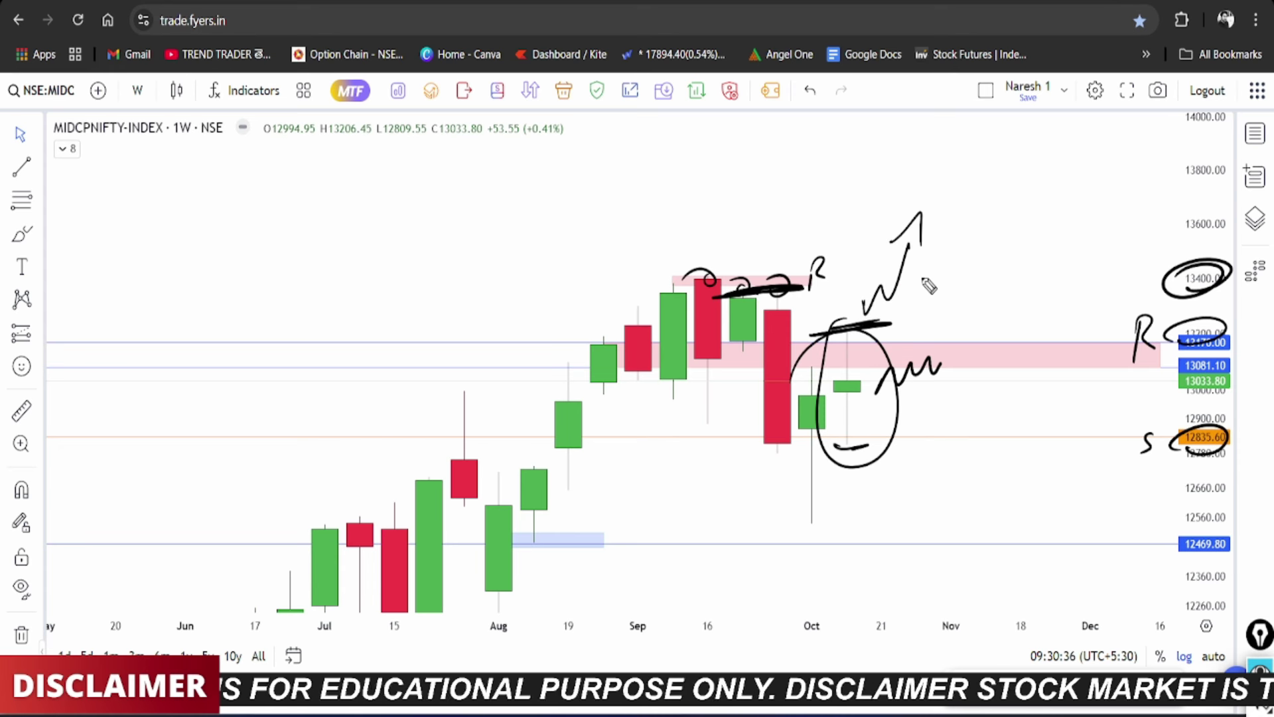
{"action": "mouse_move", "coordinate": [736, 450]}
{"action": "left_mouse_down"}
{"action": "mouse_move", "coordinate": [721, 454]}
{"action": "mouse_move", "coordinate": [856, 445]}
{"action": "mouse_move", "coordinate": [938, 478]}
{"action": "left_mouse_up"}
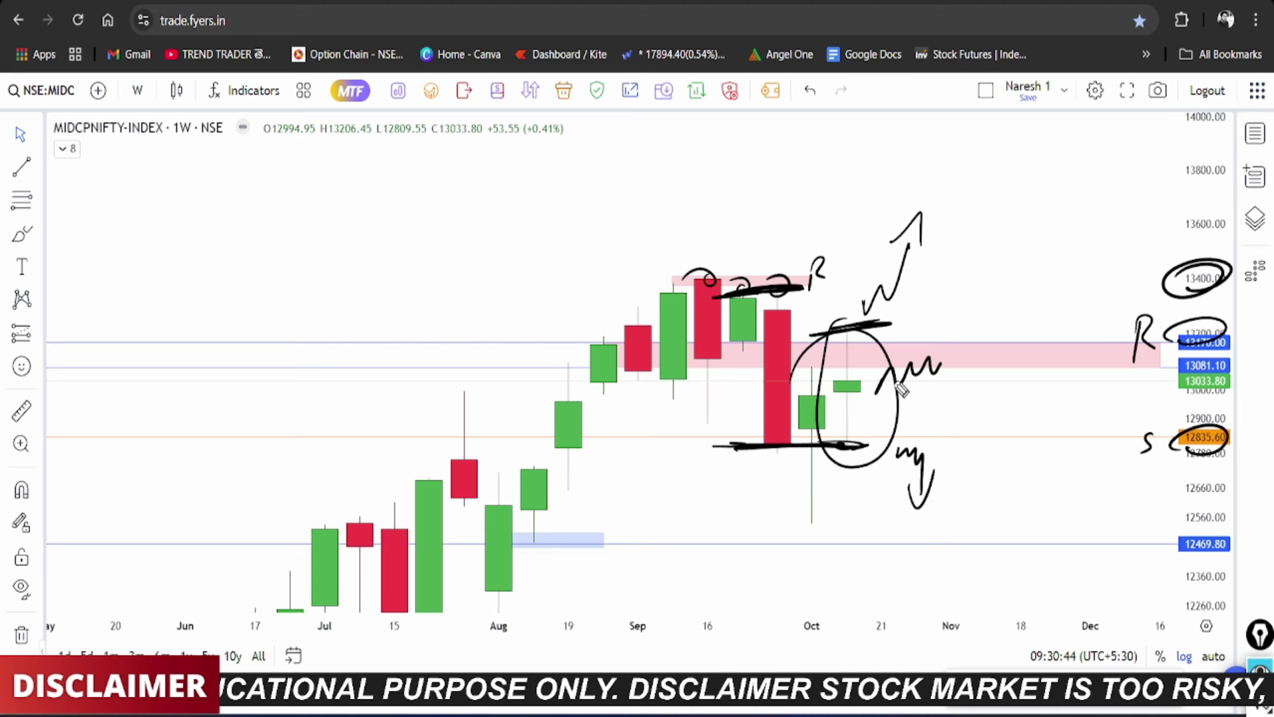
{"action": "left_click_drag", "start_coordinate": [1213, 359], "coordinate": [1193, 363]}
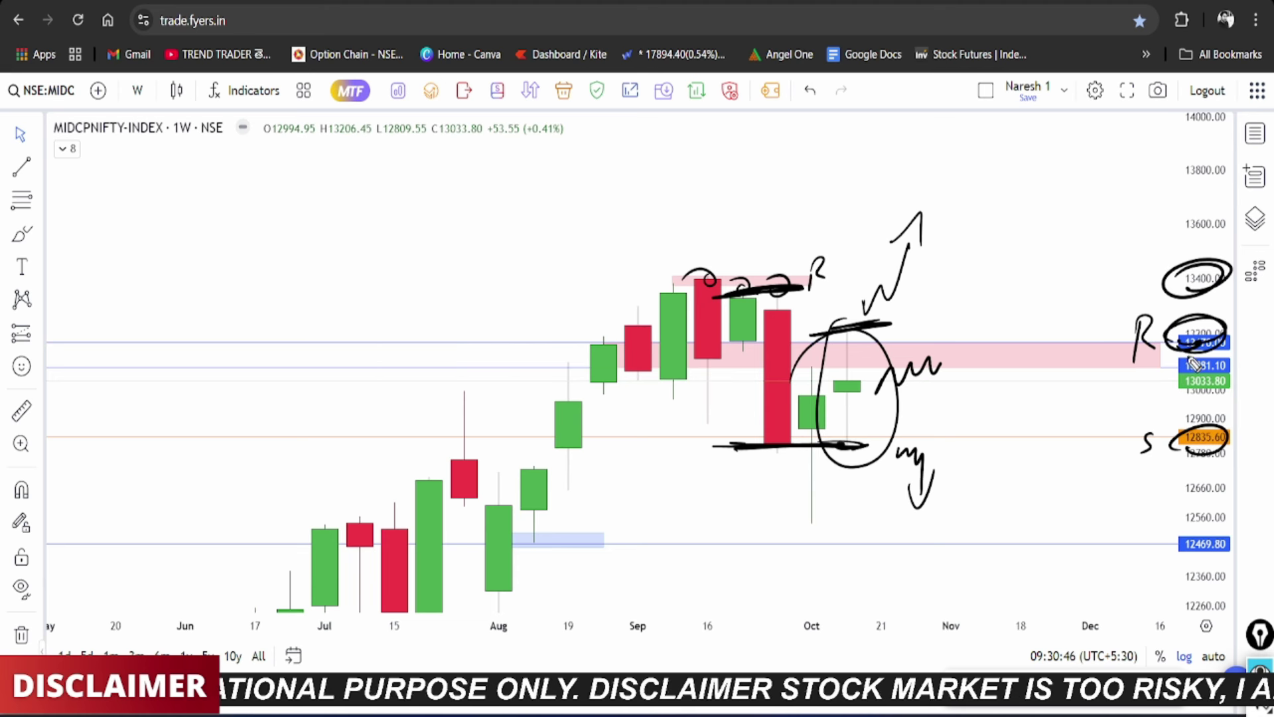
{"action": "left_click_drag", "start_coordinate": [1192, 453], "coordinate": [1198, 452]}
{"action": "mouse_move", "coordinate": [948, 404]}
{"action": "left_mouse_down"}
{"action": "mouse_move", "coordinate": [1026, 384]}
{"action": "mouse_move", "coordinate": [1080, 401]}
{"action": "left_mouse_up"}
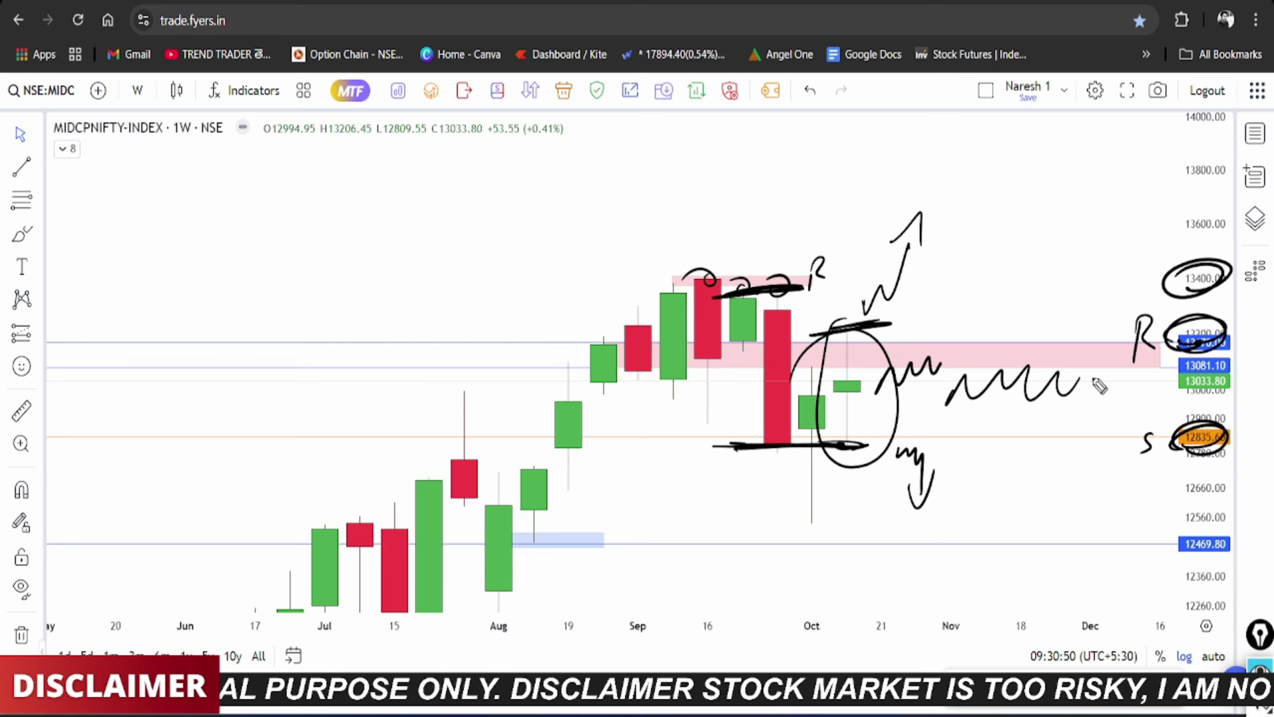
Step: Erase the freehand ink, switch MIDCPNIFTY-INDEX to 1-day candles, and compress the price scale
{"action": "key", "text": "e"}
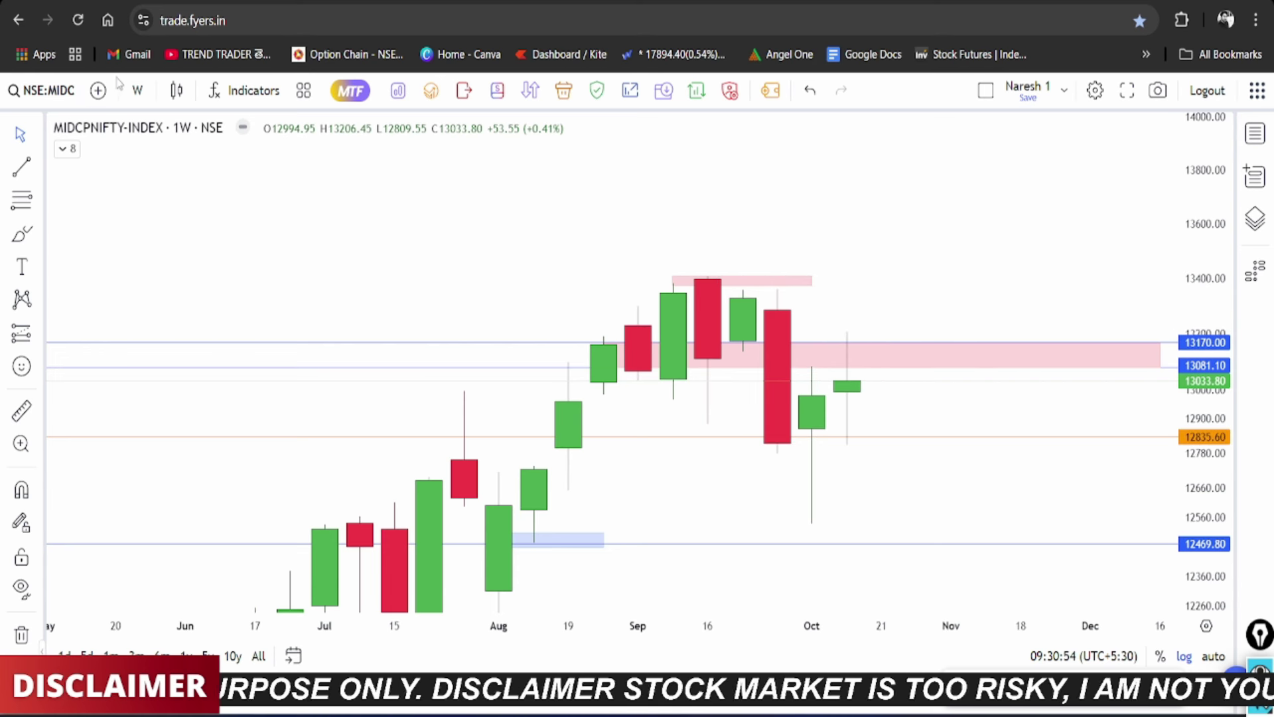
{"action": "left_click", "coordinate": [138, 90]}
{"action": "scroll", "coordinate": [179, 511], "scroll_direction": "down", "scroll_amount": 4}
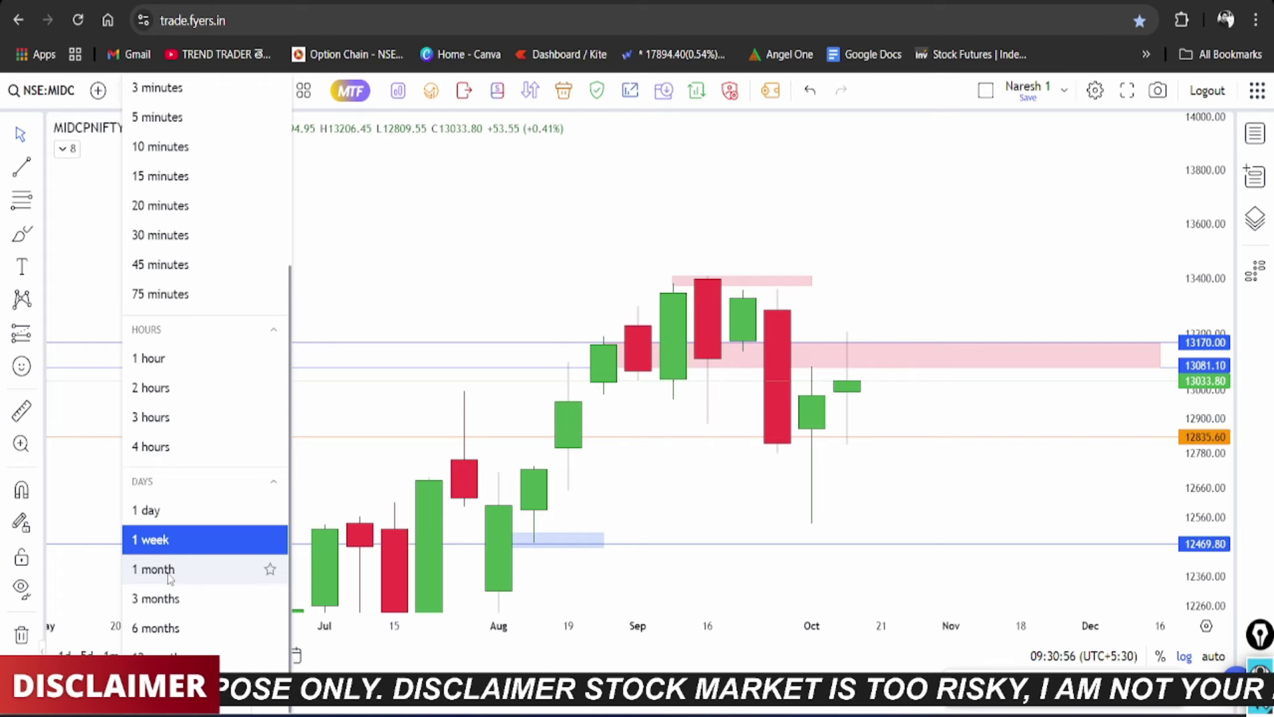
{"action": "left_click", "coordinate": [171, 516]}
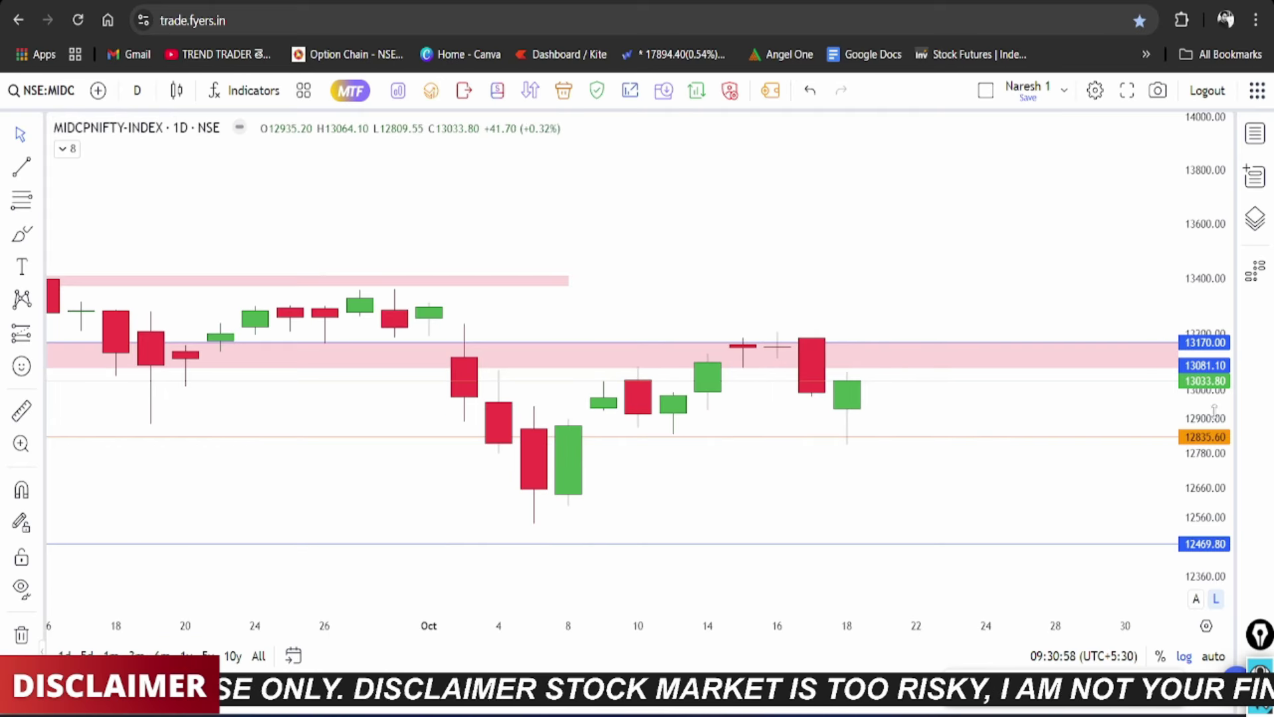
{"action": "scroll", "coordinate": [948, 330], "scroll_direction": "down", "scroll_amount": 5}
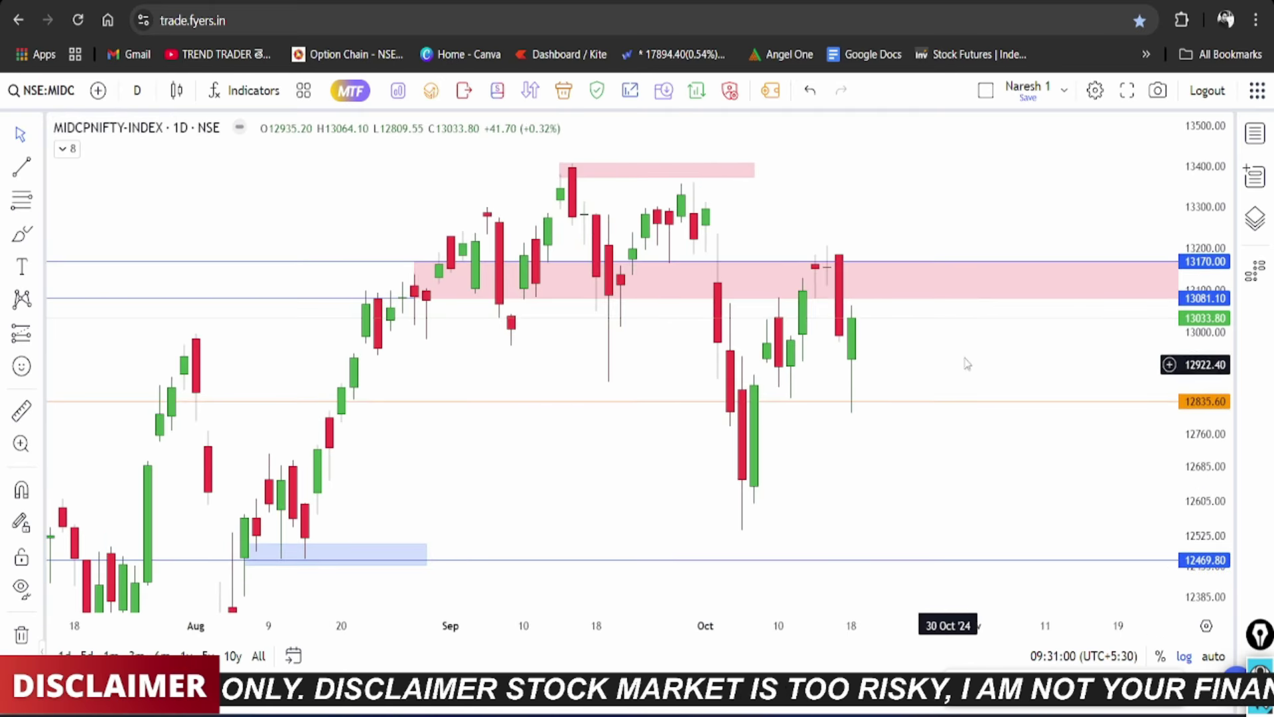
{"action": "left_click_drag", "start_coordinate": [1200, 292], "coordinate": [1166, 441]}
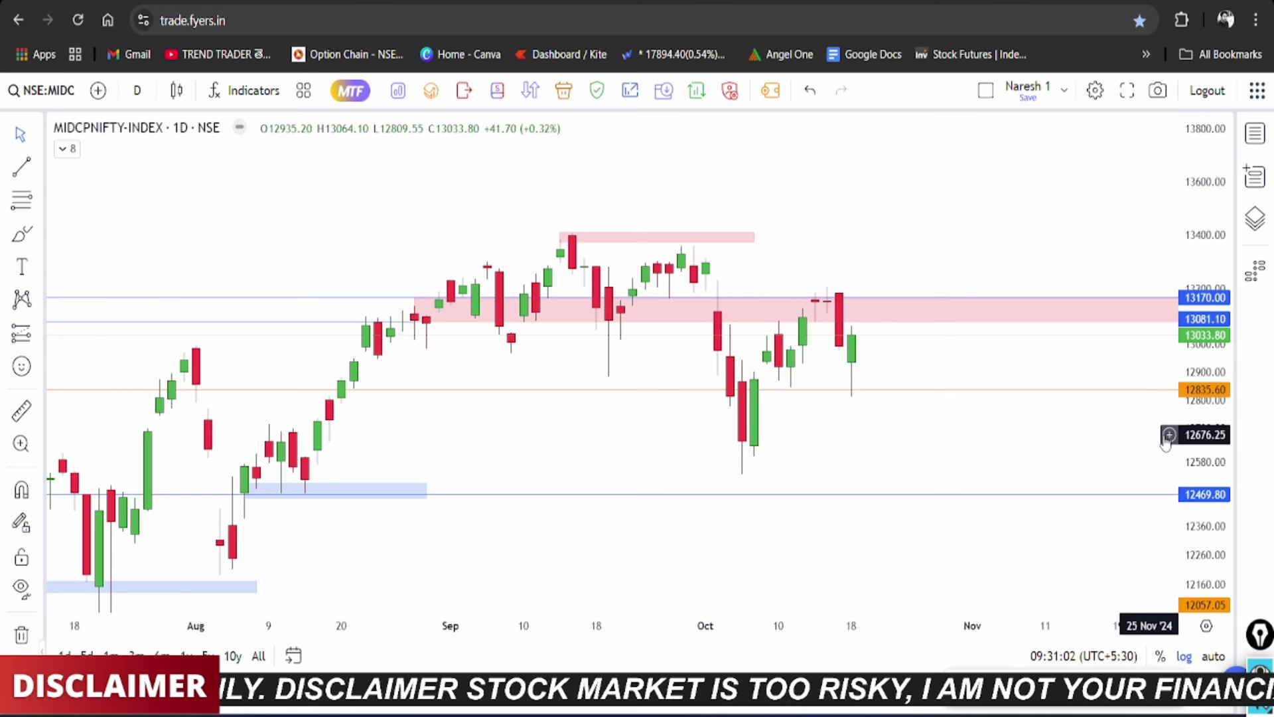
{"action": "mouse_move", "coordinate": [268, 492]}
{"action": "left_mouse_down"}
{"action": "mouse_move", "coordinate": [324, 486]}
{"action": "mouse_move", "coordinate": [341, 503]}
{"action": "left_mouse_up"}
{"action": "mouse_move", "coordinate": [722, 468]}
{"action": "left_mouse_down"}
{"action": "mouse_move", "coordinate": [765, 461]}
{"action": "mouse_move", "coordinate": [778, 473]}
{"action": "left_mouse_up"}
{"action": "left_click_drag", "start_coordinate": [770, 458], "coordinate": [800, 458]}
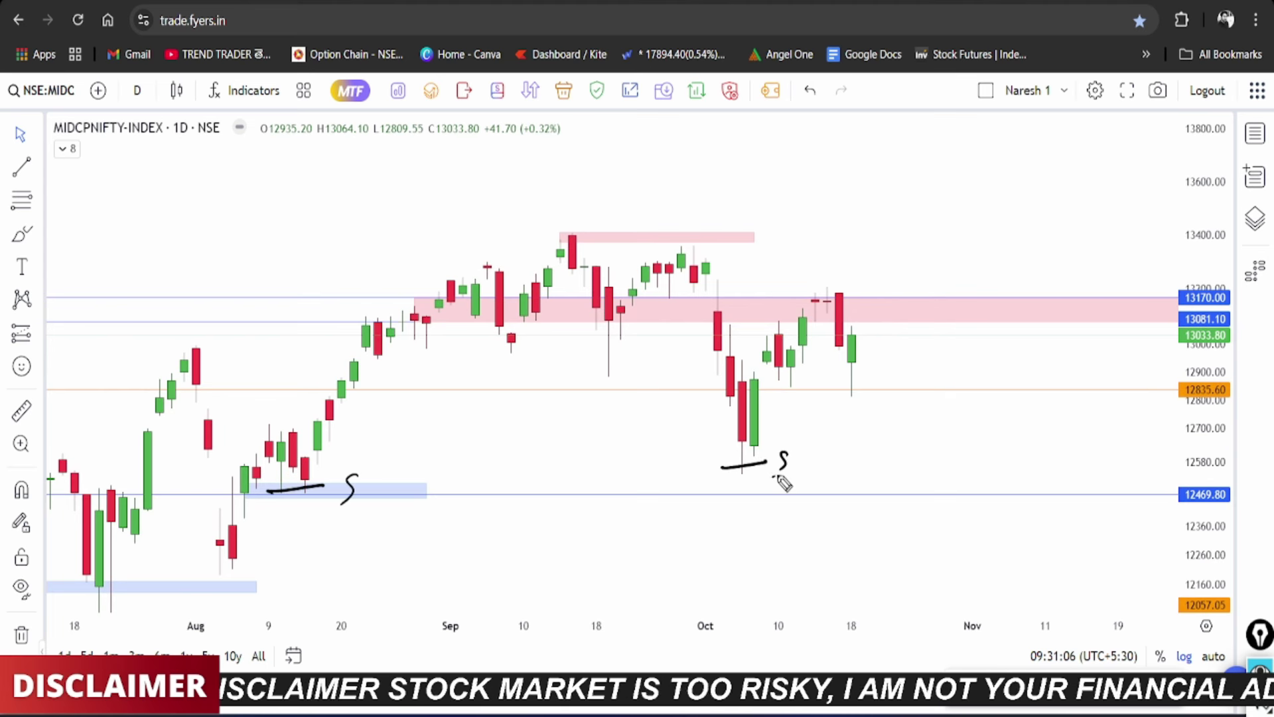
{"action": "left_click_drag", "start_coordinate": [822, 395], "coordinate": [872, 384]}
{"action": "mouse_move", "coordinate": [1178, 404]}
{"action": "left_mouse_down"}
{"action": "mouse_move", "coordinate": [1188, 407]}
{"action": "mouse_move", "coordinate": [1168, 392]}
{"action": "left_mouse_up"}
{"action": "left_click", "coordinate": [892, 379]}
{"action": "mouse_move", "coordinate": [894, 384]}
{"action": "left_mouse_down"}
{"action": "mouse_move", "coordinate": [865, 397]}
{"action": "mouse_move", "coordinate": [870, 381]}
{"action": "left_mouse_up"}
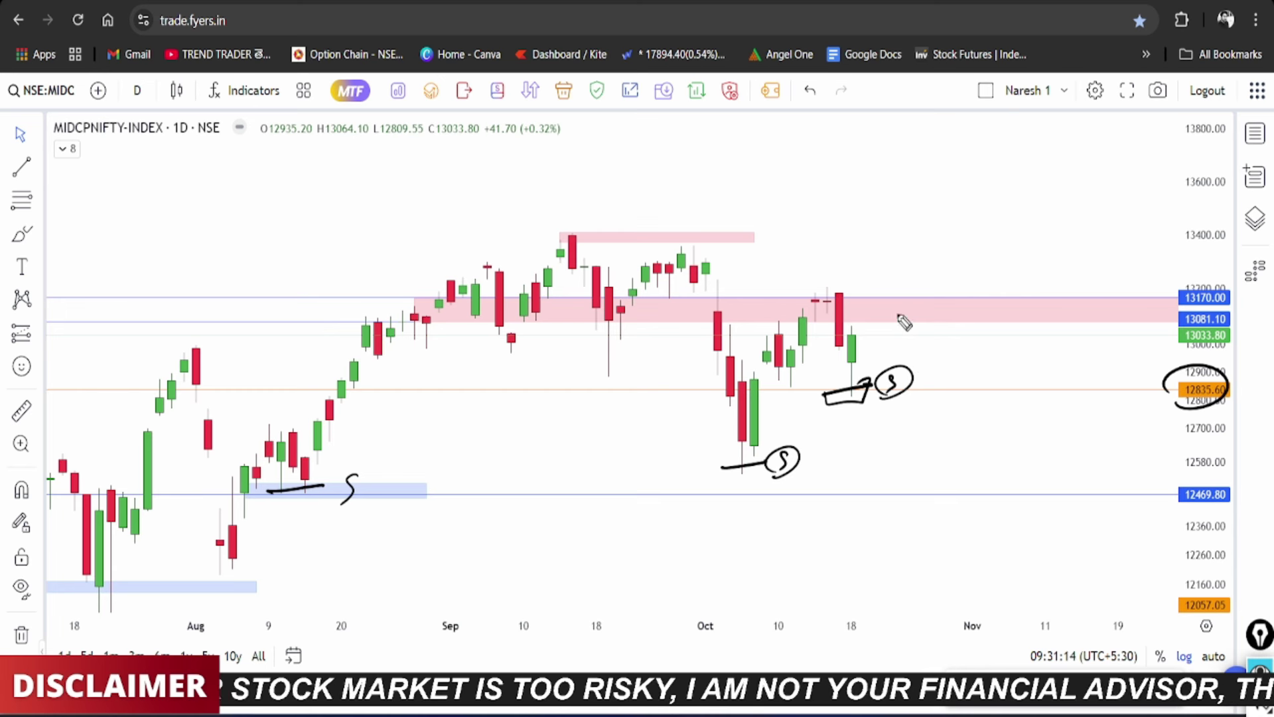
{"action": "mouse_move", "coordinate": [838, 302]}
{"action": "left_mouse_down"}
{"action": "mouse_move", "coordinate": [816, 312]}
{"action": "mouse_move", "coordinate": [822, 286]}
{"action": "mouse_move", "coordinate": [809, 305]}
{"action": "left_mouse_up"}
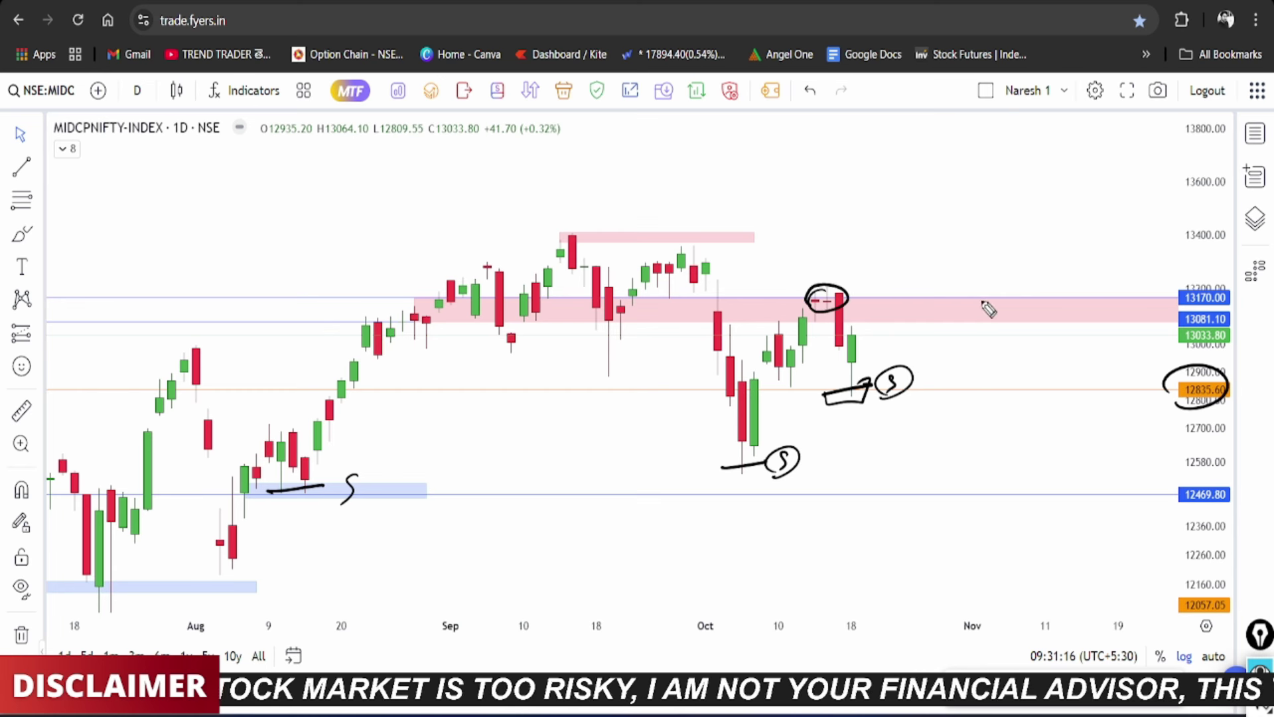
{"action": "mouse_move", "coordinate": [1188, 308]}
{"action": "left_mouse_down"}
{"action": "mouse_move", "coordinate": [1220, 286]}
{"action": "mouse_move", "coordinate": [1161, 302]}
{"action": "left_mouse_up"}
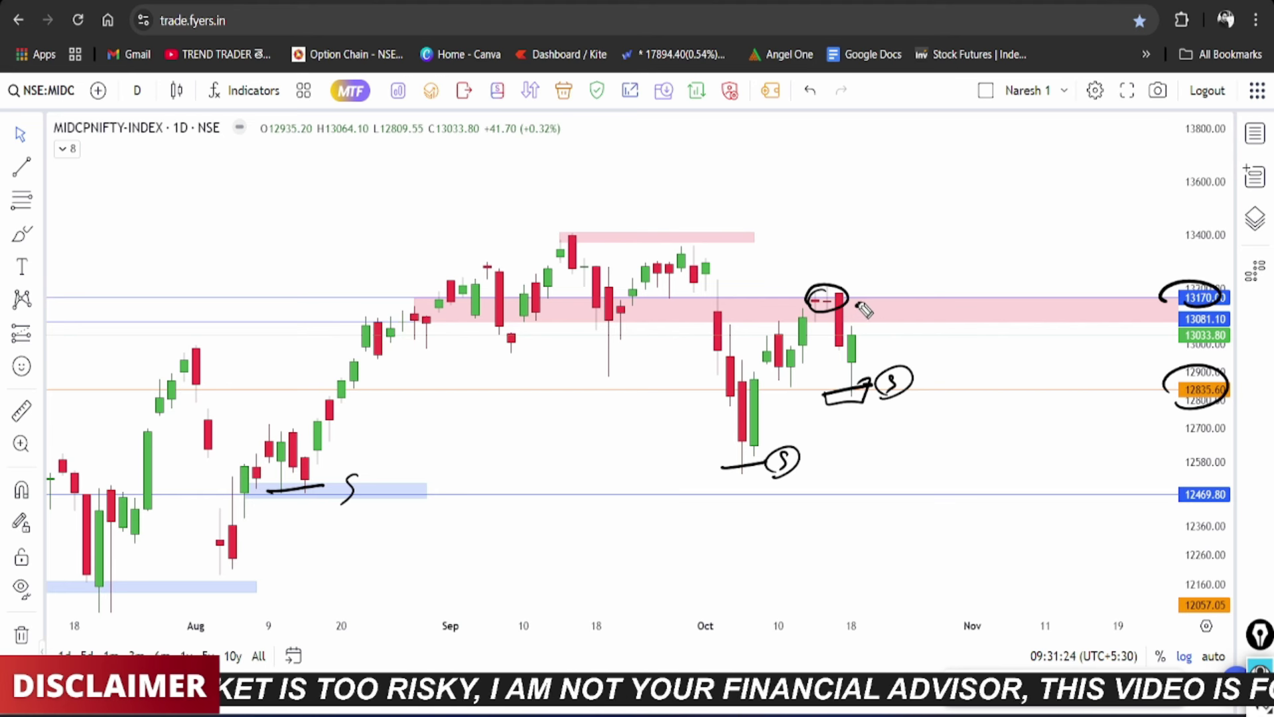
{"action": "left_click_drag", "start_coordinate": [831, 332], "coordinate": [877, 330]}
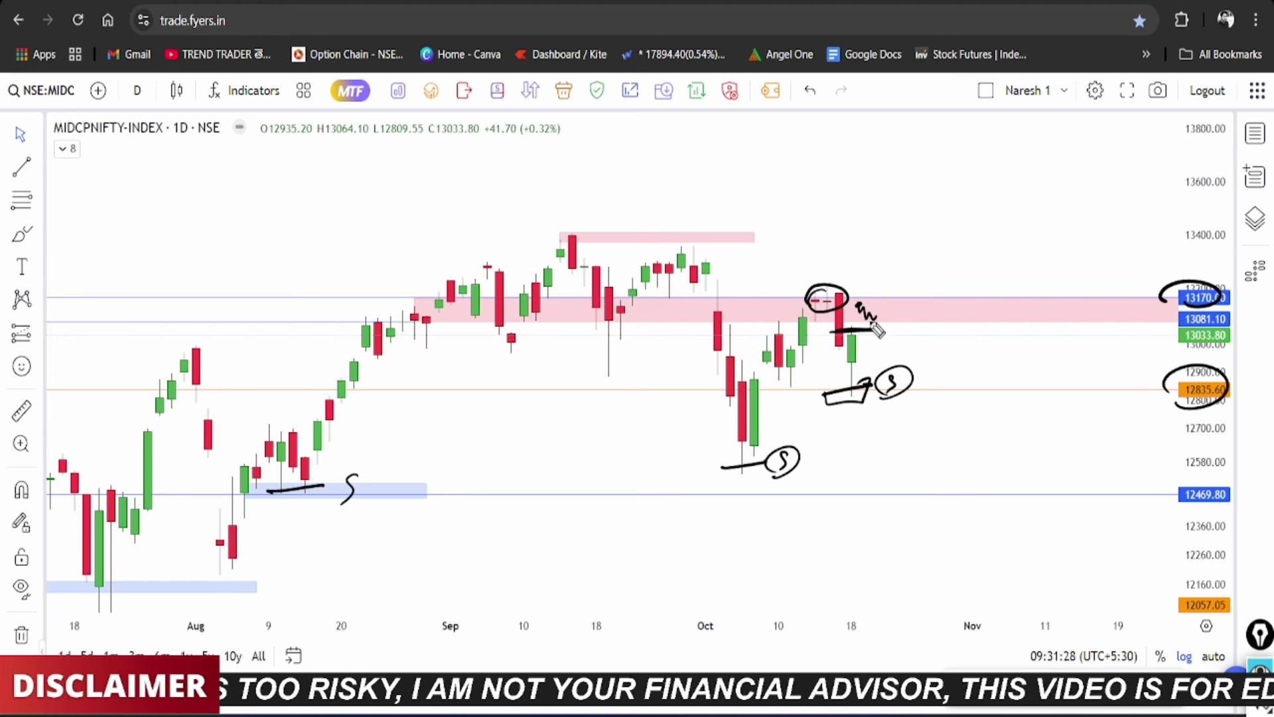
{"action": "mouse_move", "coordinate": [883, 325]}
{"action": "left_mouse_down"}
{"action": "mouse_move", "coordinate": [899, 317]}
{"action": "mouse_move", "coordinate": [917, 255]}
{"action": "mouse_move", "coordinate": [920, 271]}
{"action": "left_mouse_up"}
{"action": "mouse_move", "coordinate": [890, 329]}
{"action": "left_mouse_down"}
{"action": "mouse_move", "coordinate": [933, 329]}
{"action": "mouse_move", "coordinate": [906, 335]}
{"action": "left_mouse_up"}
{"action": "left_click_drag", "start_coordinate": [840, 300], "coordinate": [877, 307]}
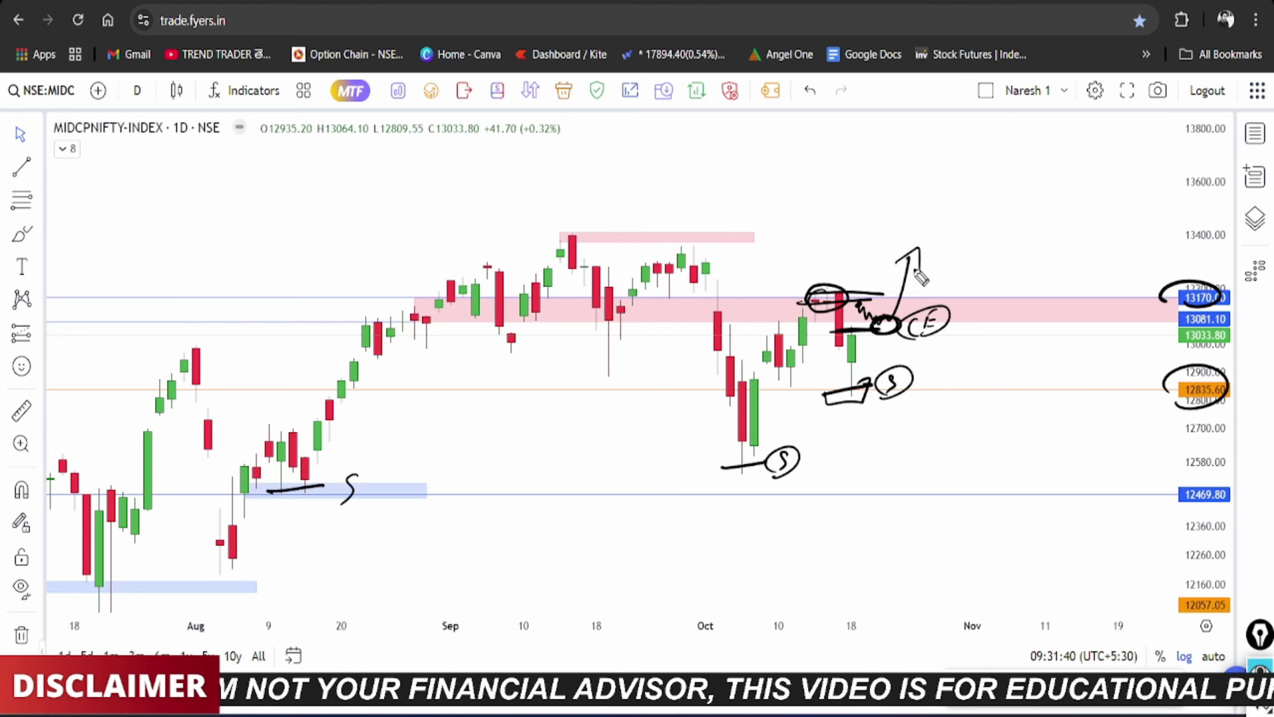
{"action": "left_click_drag", "start_coordinate": [863, 383], "coordinate": [772, 399]}
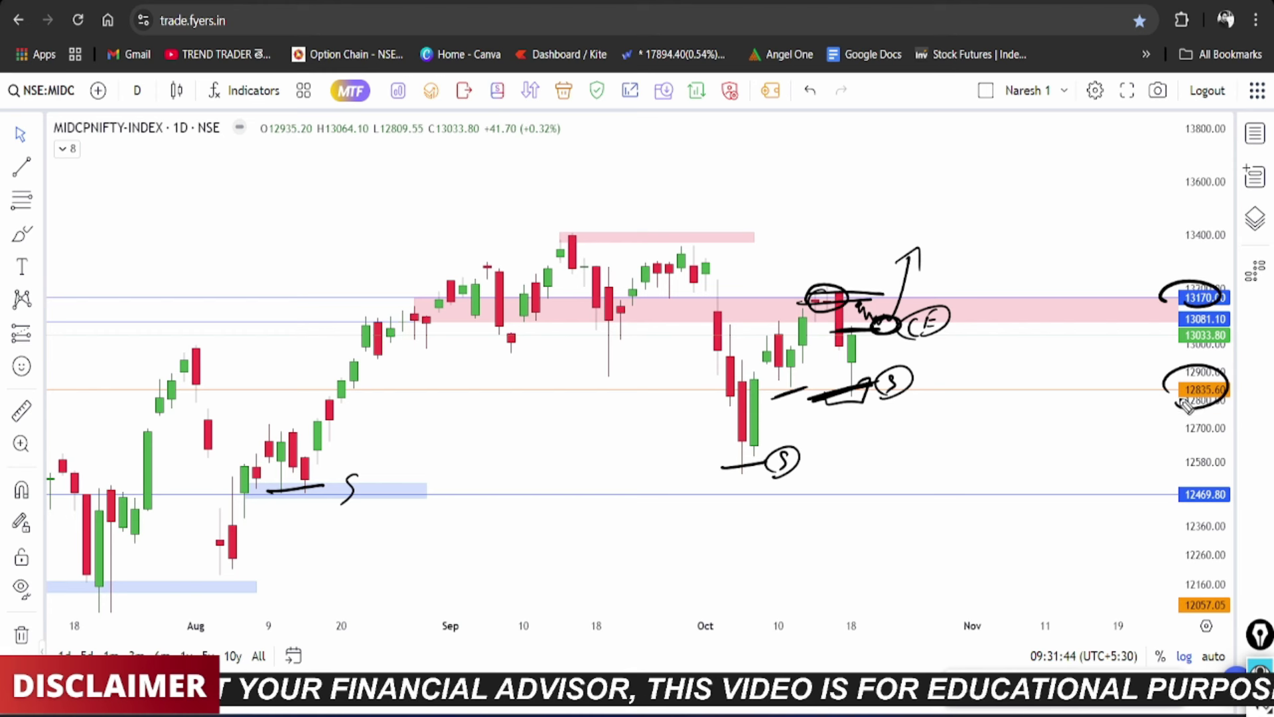
{"action": "mouse_move", "coordinate": [919, 394]}
{"action": "left_mouse_down"}
{"action": "mouse_move", "coordinate": [961, 432]}
{"action": "mouse_move", "coordinate": [987, 421]}
{"action": "mouse_move", "coordinate": [997, 432]}
{"action": "left_mouse_up"}
{"action": "left_click_drag", "start_coordinate": [983, 458], "coordinate": [1028, 444]}
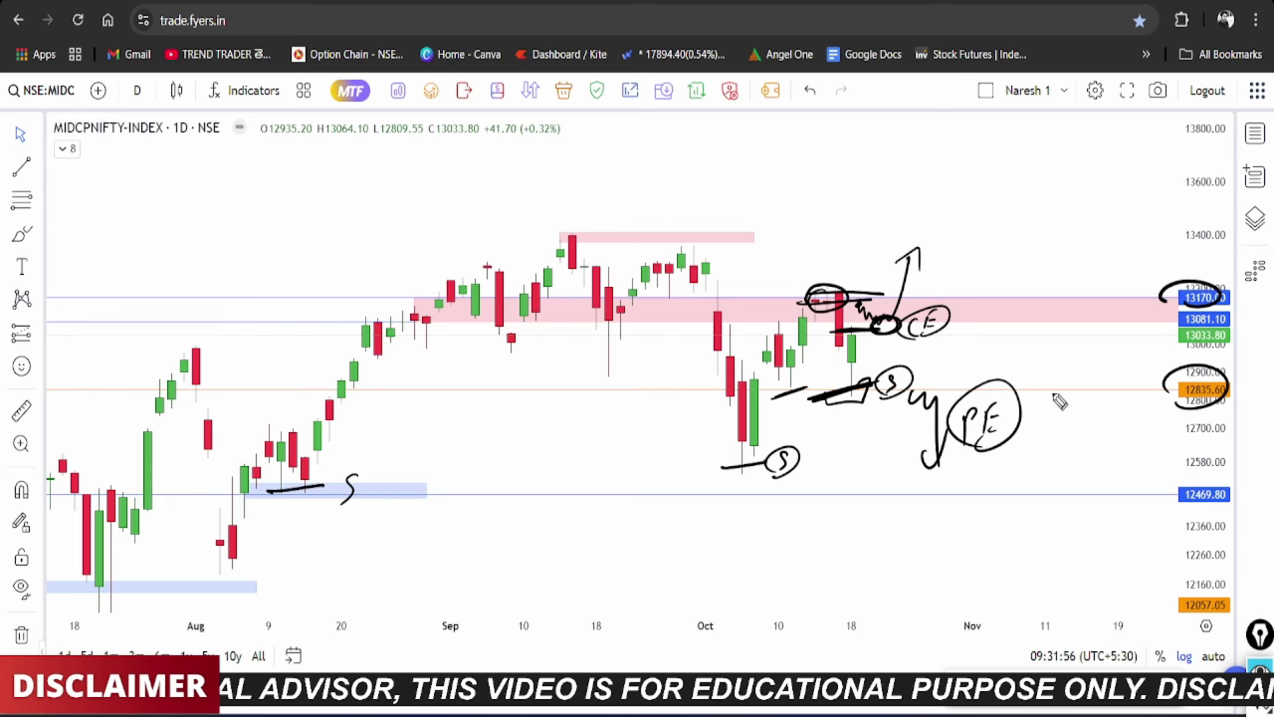
{"action": "key", "text": "e"}
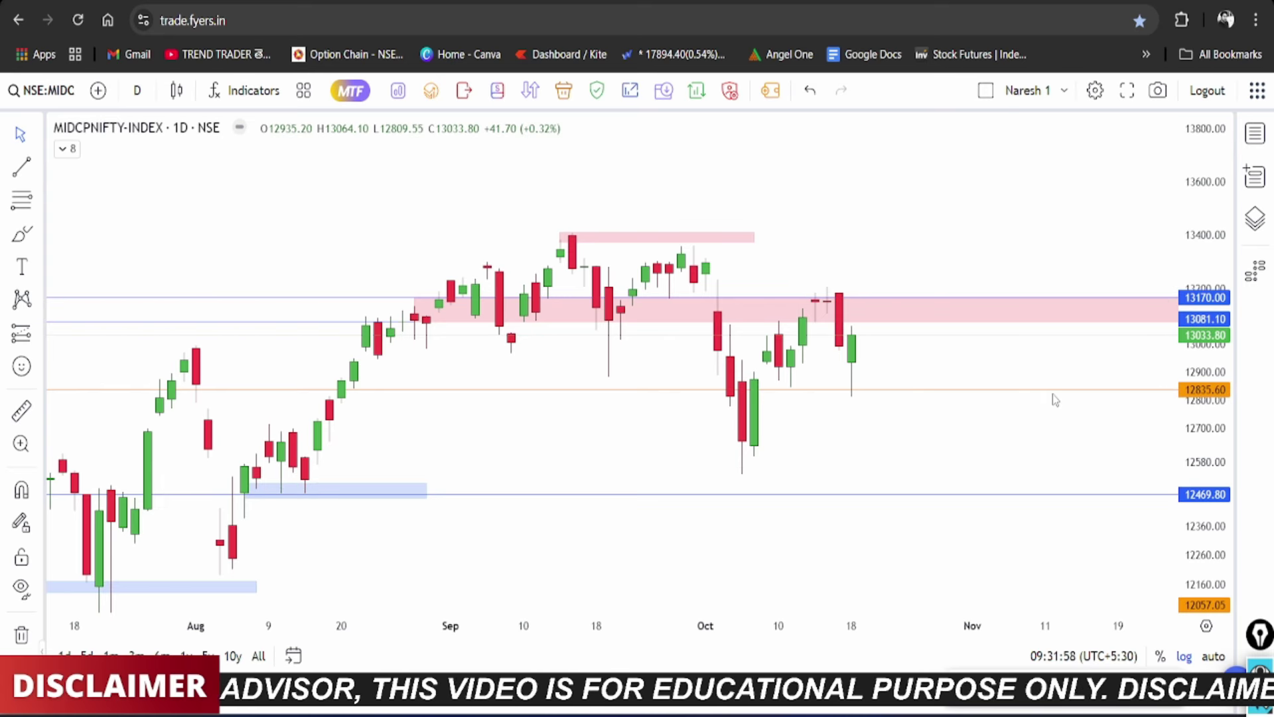
Step: On the NSE option chain, circle put OI changes 67,631 and 53,091 and mark 24,700 and 24,500 as support
{"action": "key", "text": "ctrl+Tab"}
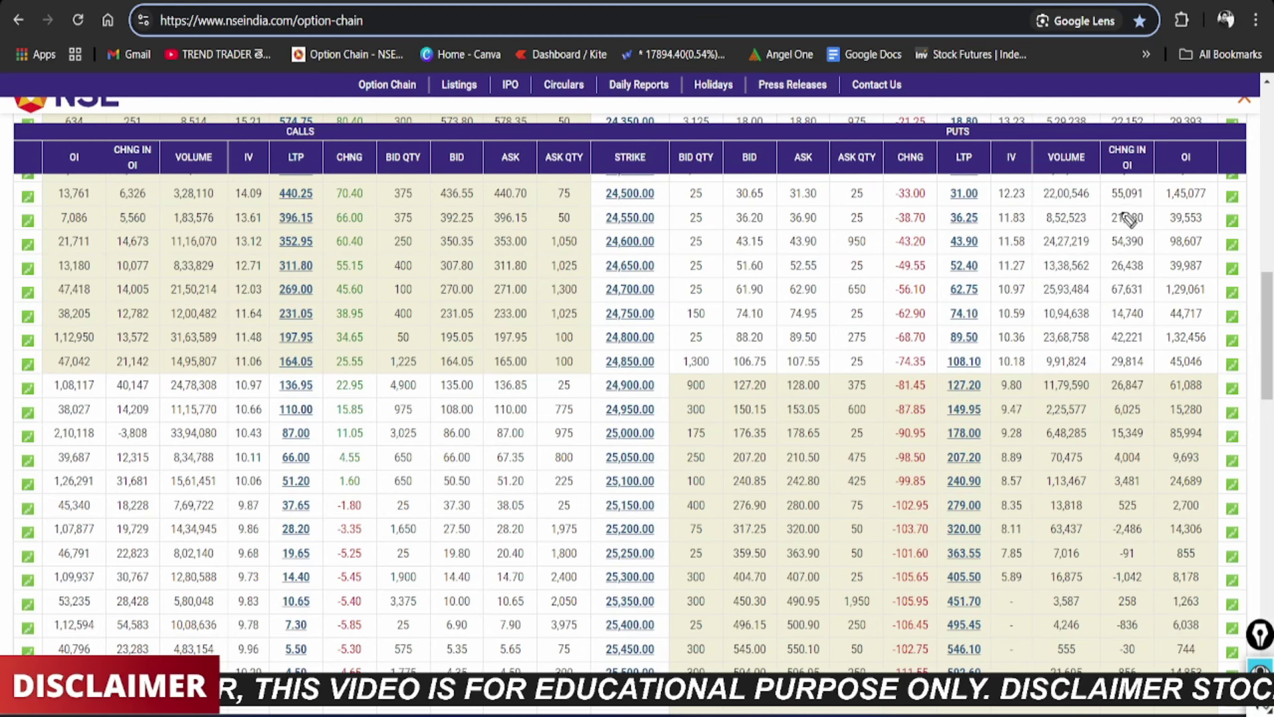
{"action": "mouse_move", "coordinate": [1113, 163]}
{"action": "left_mouse_down"}
{"action": "mouse_move", "coordinate": [1099, 392]}
{"action": "mouse_move", "coordinate": [1163, 266]}
{"action": "mouse_move", "coordinate": [1113, 190]}
{"action": "left_mouse_up"}
{"action": "left_click_drag", "start_coordinate": [1117, 282], "coordinate": [1122, 309]}
{"action": "mouse_move", "coordinate": [622, 301]}
{"action": "left_mouse_down"}
{"action": "mouse_move", "coordinate": [597, 302]}
{"action": "mouse_move", "coordinate": [610, 312]}
{"action": "left_mouse_up"}
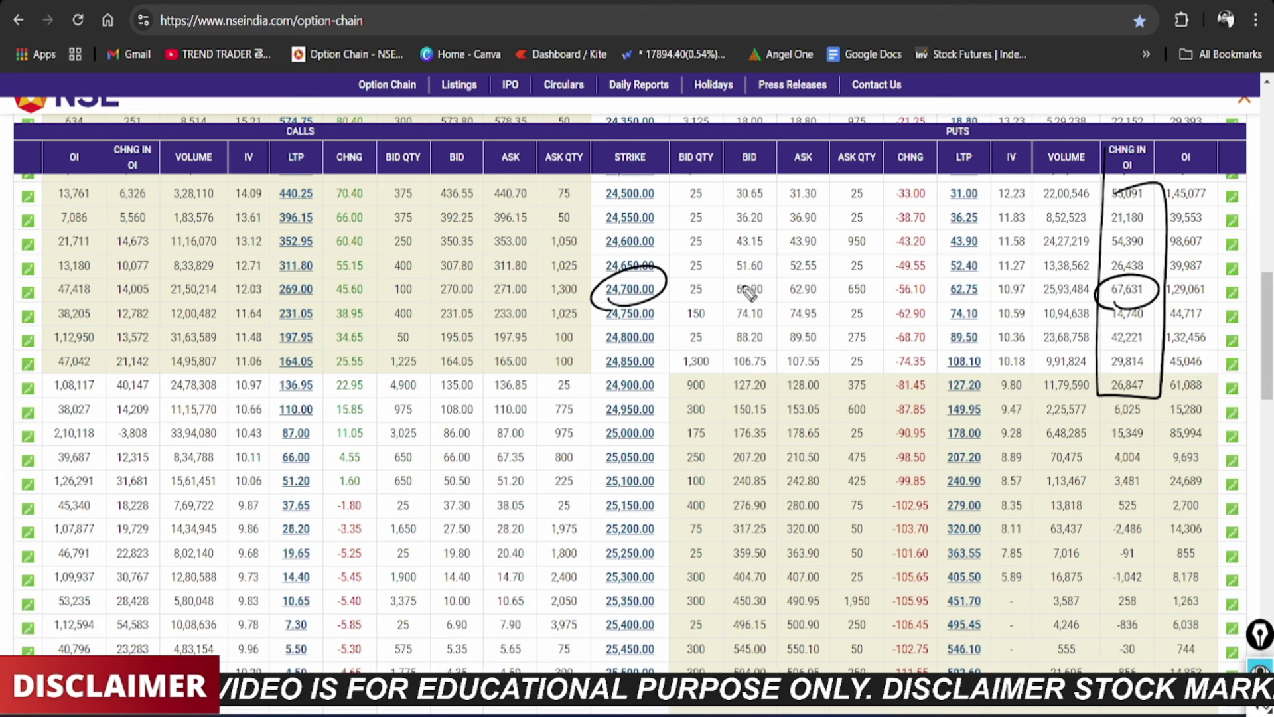
{"action": "left_click_drag", "start_coordinate": [681, 281], "coordinate": [671, 302]}
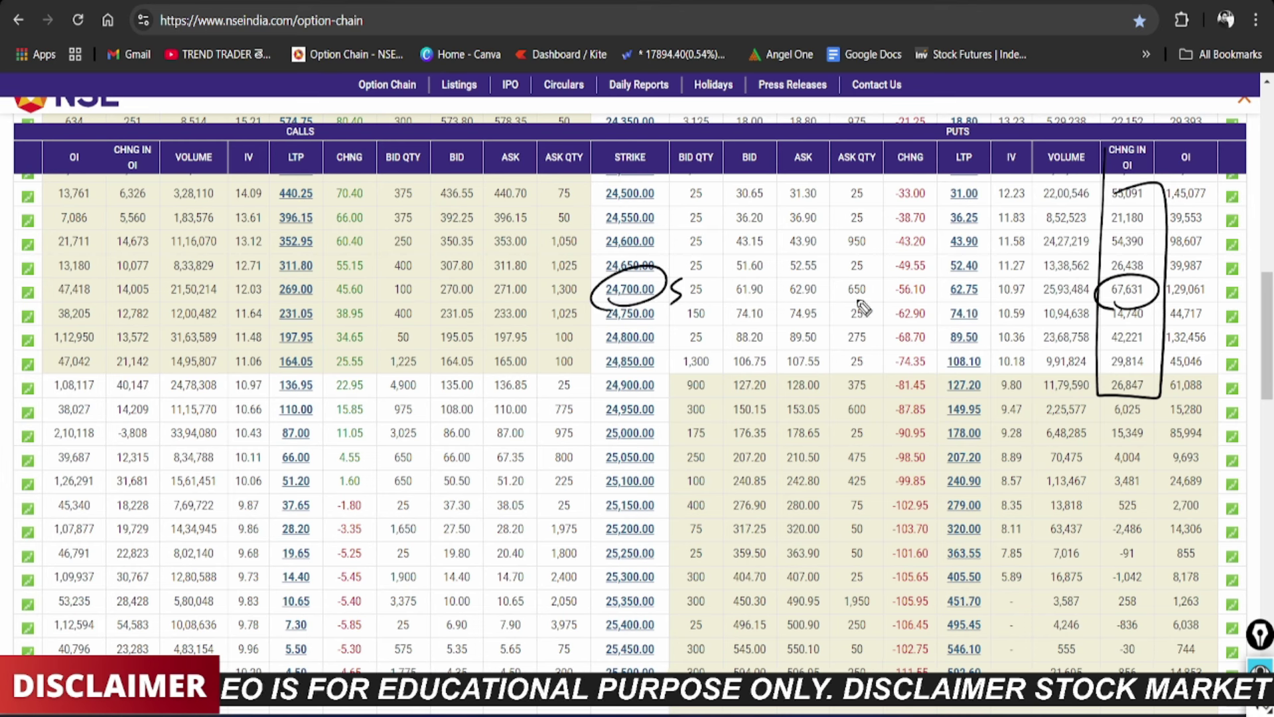
{"action": "left_click_drag", "start_coordinate": [639, 211], "coordinate": [667, 212]}
{"action": "left_click_drag", "start_coordinate": [1100, 207], "coordinate": [1103, 194]}
{"action": "left_click_drag", "start_coordinate": [677, 186], "coordinate": [667, 211]}
Step: Mark 24,900 and 25,000 as resistance, circling their call OI changes 40,147 and -3,808
{"action": "mouse_move", "coordinate": [102, 342]}
{"action": "left_mouse_down"}
{"action": "mouse_move", "coordinate": [96, 584]}
{"action": "mouse_move", "coordinate": [114, 398]}
{"action": "left_mouse_up"}
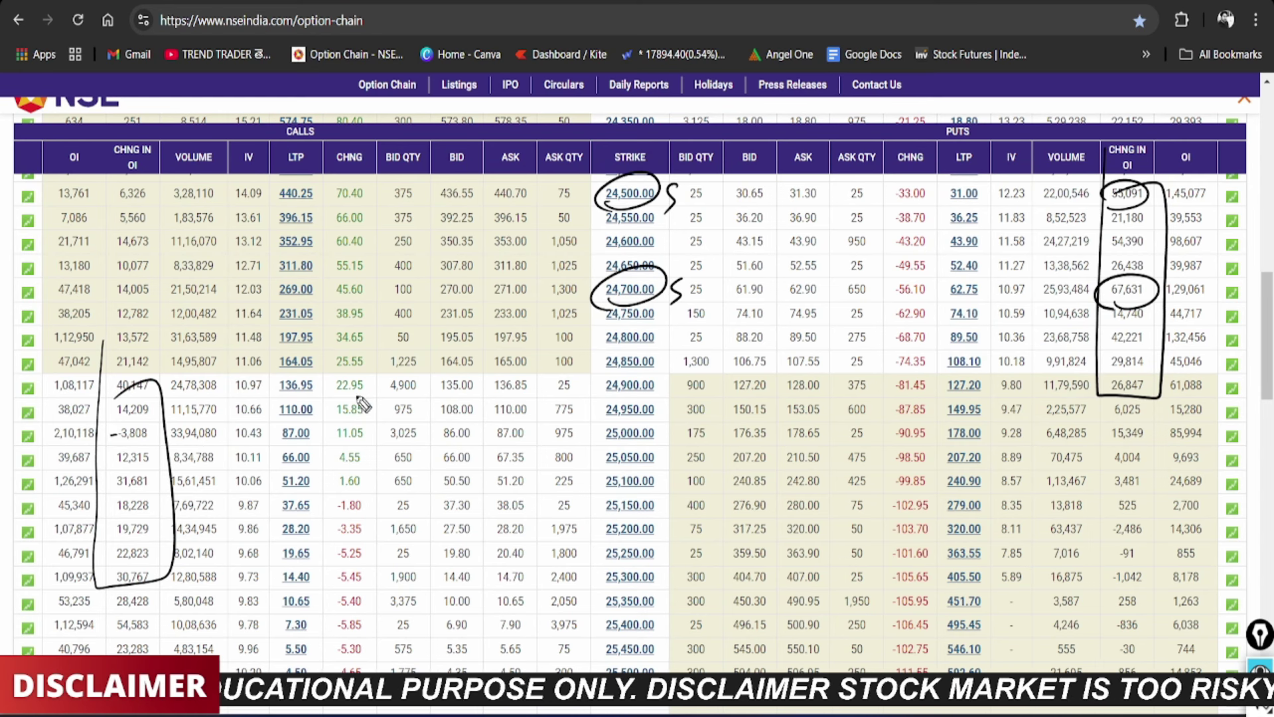
{"action": "left_click_drag", "start_coordinate": [607, 396], "coordinate": [628, 407]}
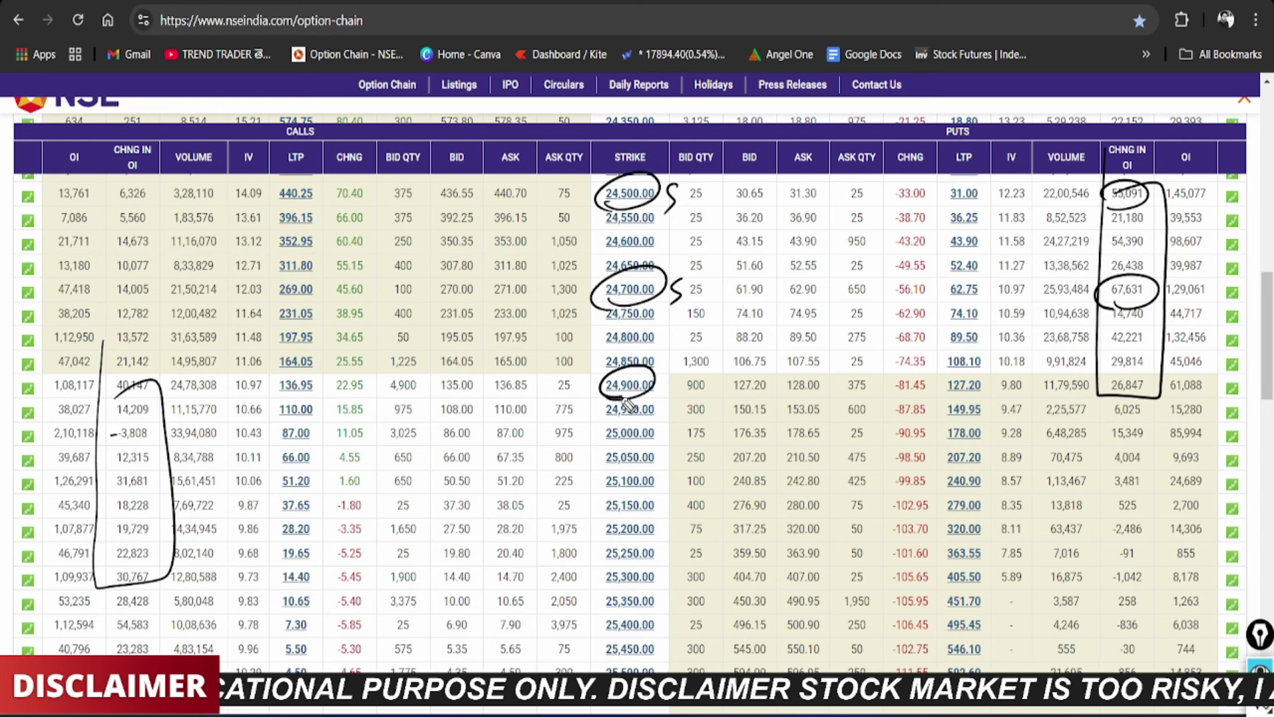
{"action": "left_click_drag", "start_coordinate": [116, 396], "coordinate": [154, 372]}
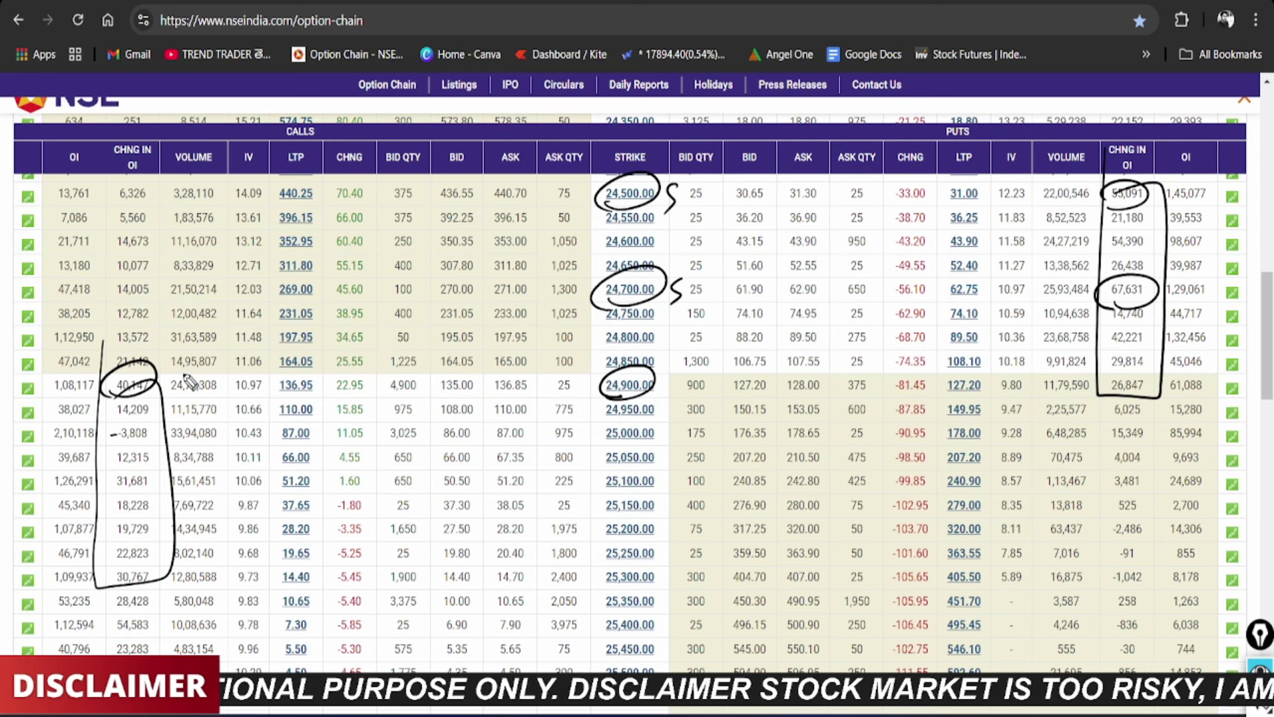
{"action": "left_click_drag", "start_coordinate": [557, 384], "coordinate": [564, 405]}
{"action": "mouse_move", "coordinate": [618, 451]}
{"action": "left_mouse_down"}
{"action": "mouse_move", "coordinate": [627, 413]}
{"action": "mouse_move", "coordinate": [599, 438]}
{"action": "left_mouse_up"}
{"action": "left_click_drag", "start_coordinate": [560, 424], "coordinate": [557, 457]}
{"action": "left_click_drag", "start_coordinate": [562, 426], "coordinate": [576, 443]}
{"action": "left_click_drag", "start_coordinate": [132, 441], "coordinate": [107, 458]}
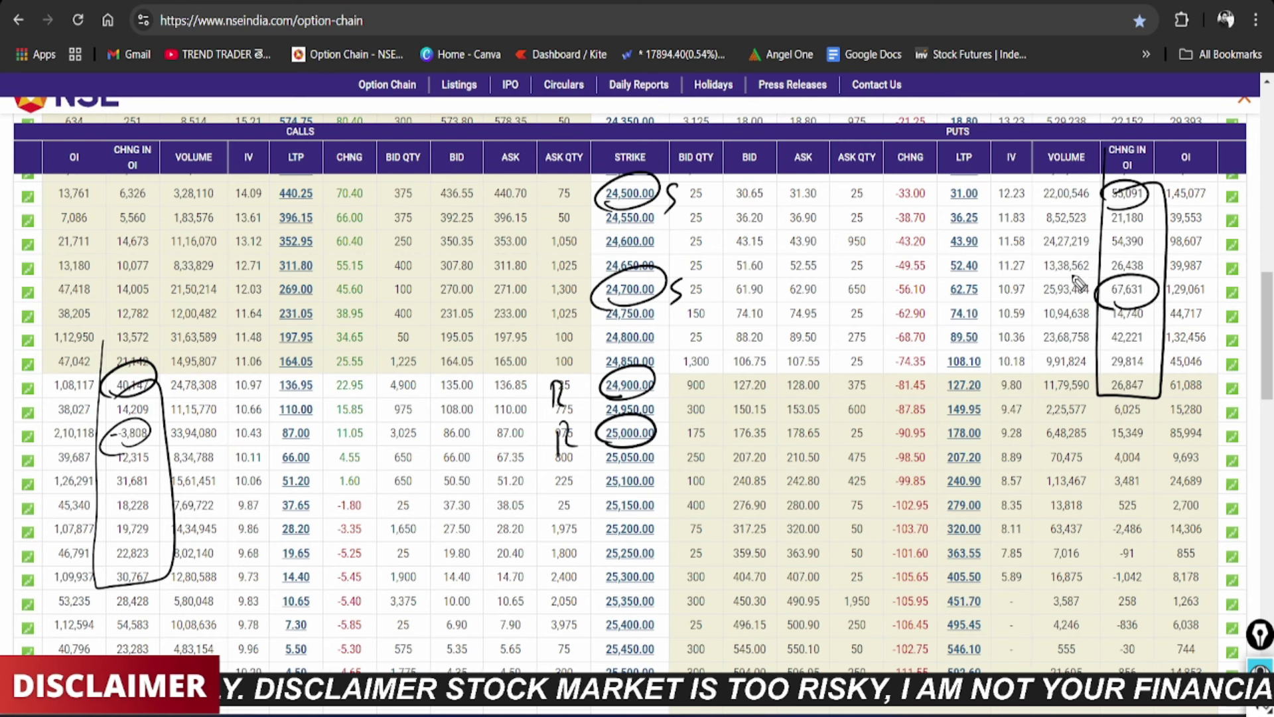
Step: Tick the 24,700 and 24,500 supports, circle 25,200 as resistance, then clear all ink
{"action": "left_click_drag", "start_coordinate": [694, 278], "coordinate": [730, 258]}
{"action": "left_click_drag", "start_coordinate": [692, 200], "coordinate": [714, 192]}
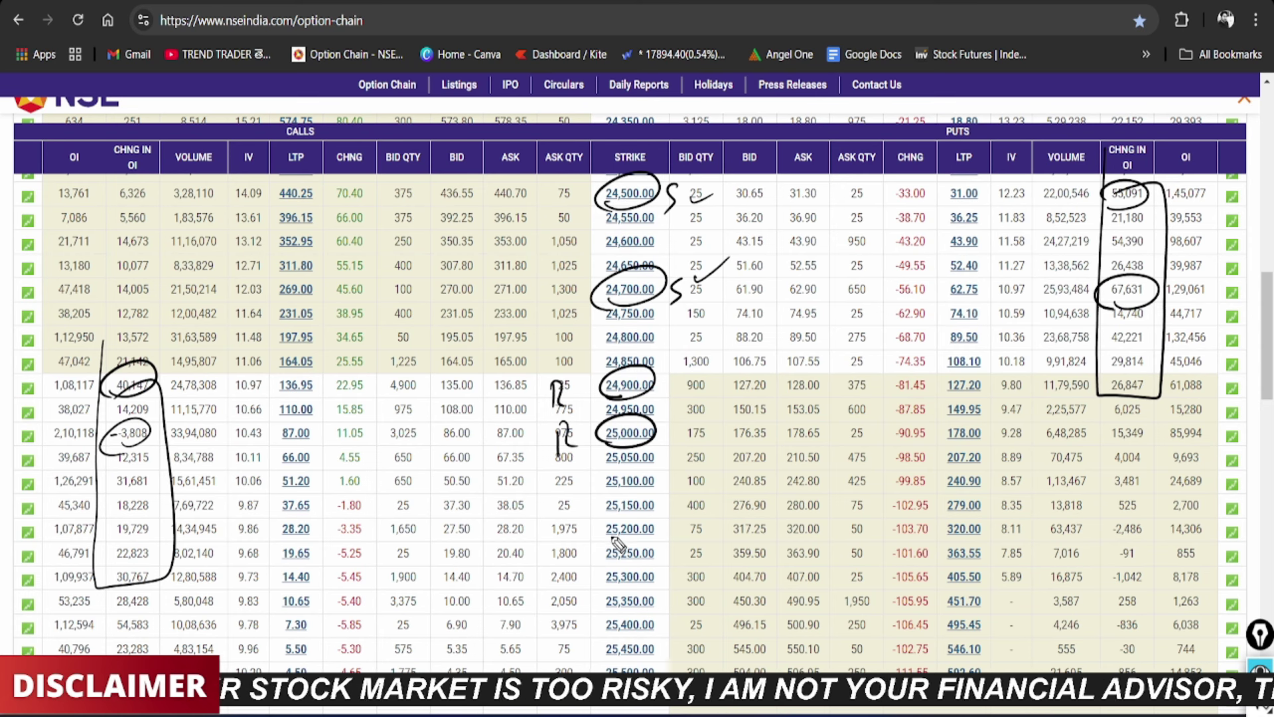
{"action": "mouse_move", "coordinate": [611, 541]}
{"action": "left_mouse_down"}
{"action": "mouse_move", "coordinate": [584, 531]}
{"action": "mouse_move", "coordinate": [565, 568]}
{"action": "mouse_move", "coordinate": [588, 570]}
{"action": "left_mouse_up"}
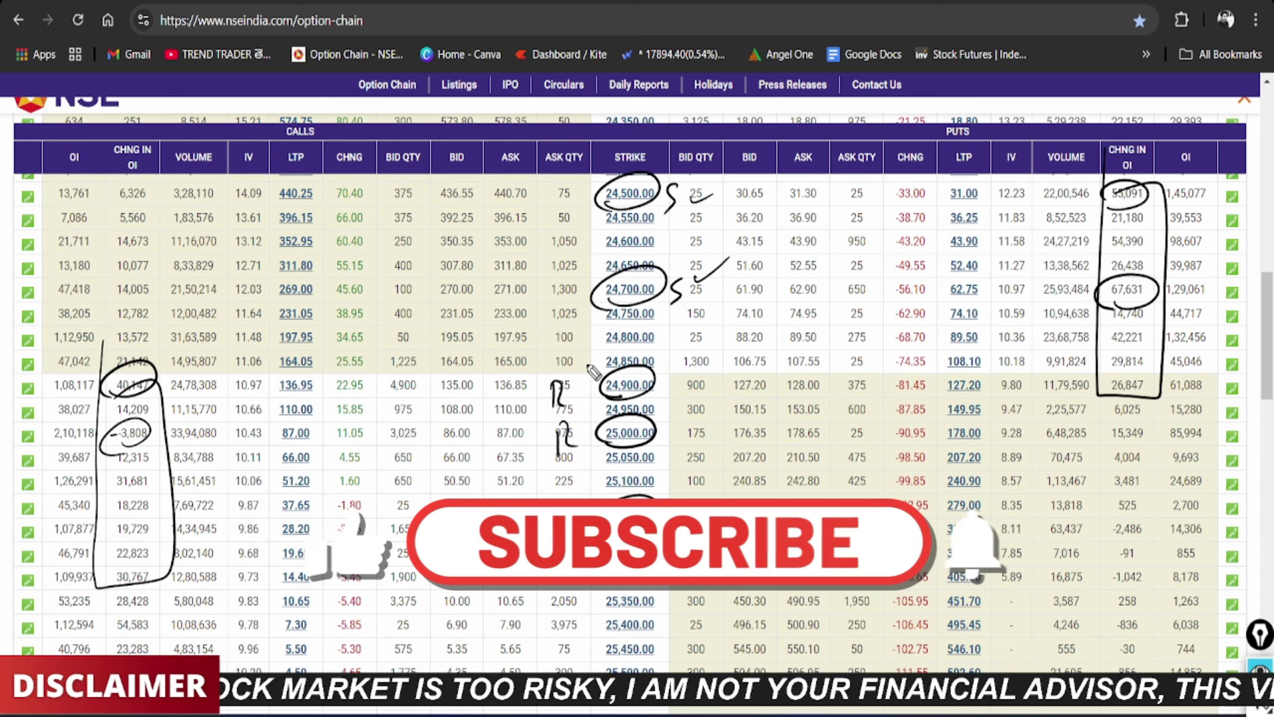
{"action": "key", "text": "Escape"}
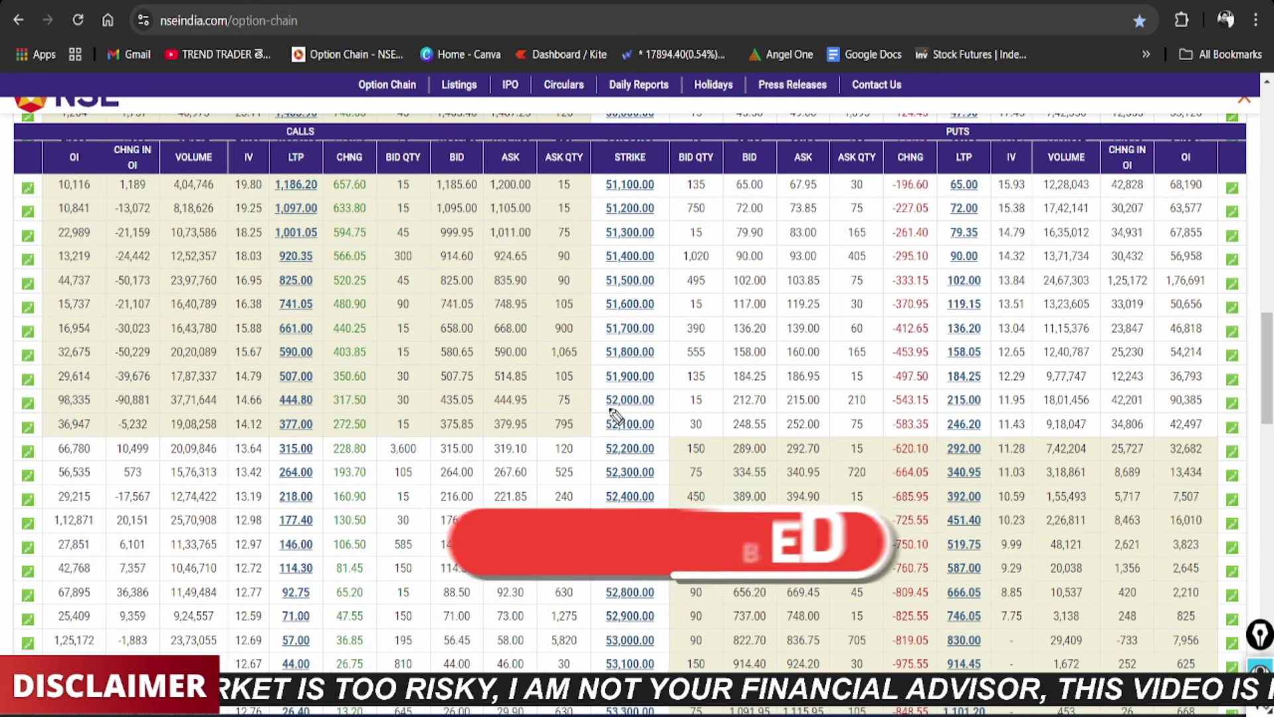
Step: Box the CHNG IN OI columns and mark 51,500 and 52,000 as support, circling put OI changes 1,25,172 and 42,201
{"action": "left_click_drag", "start_coordinate": [593, 397], "coordinate": [600, 417]}
{"action": "left_click_drag", "start_coordinate": [1105, 400], "coordinate": [1117, 419]}
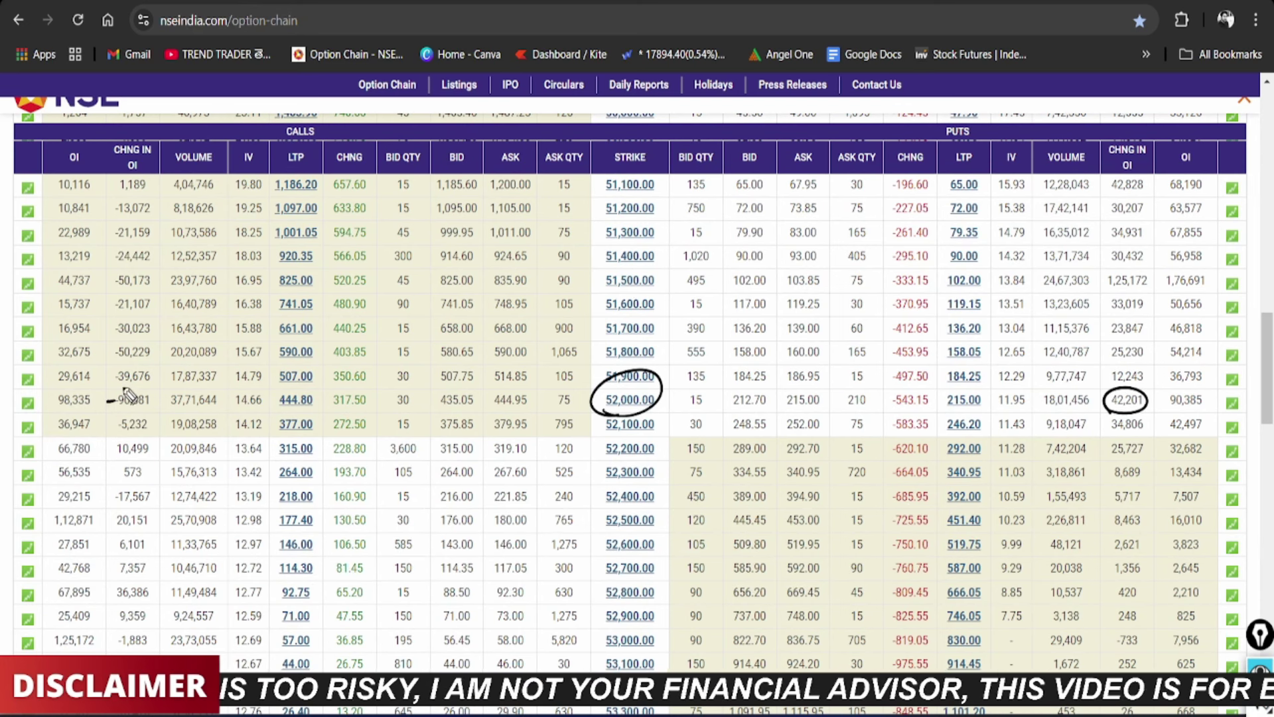
{"action": "mouse_move", "coordinate": [92, 435]}
{"action": "left_mouse_down"}
{"action": "mouse_move", "coordinate": [185, 438]}
{"action": "mouse_move", "coordinate": [99, 229]}
{"action": "left_mouse_up"}
{"action": "mouse_move", "coordinate": [1109, 174]}
{"action": "left_mouse_down"}
{"action": "mouse_move", "coordinate": [1095, 305]}
{"action": "mouse_move", "coordinate": [1175, 450]}
{"action": "mouse_move", "coordinate": [1102, 189]}
{"action": "left_mouse_up"}
{"action": "mouse_move", "coordinate": [1107, 287]}
{"action": "left_mouse_down"}
{"action": "mouse_move", "coordinate": [1159, 272]}
{"action": "mouse_move", "coordinate": [1132, 307]}
{"action": "left_mouse_up"}
{"action": "left_click_drag", "start_coordinate": [607, 295], "coordinate": [642, 304]}
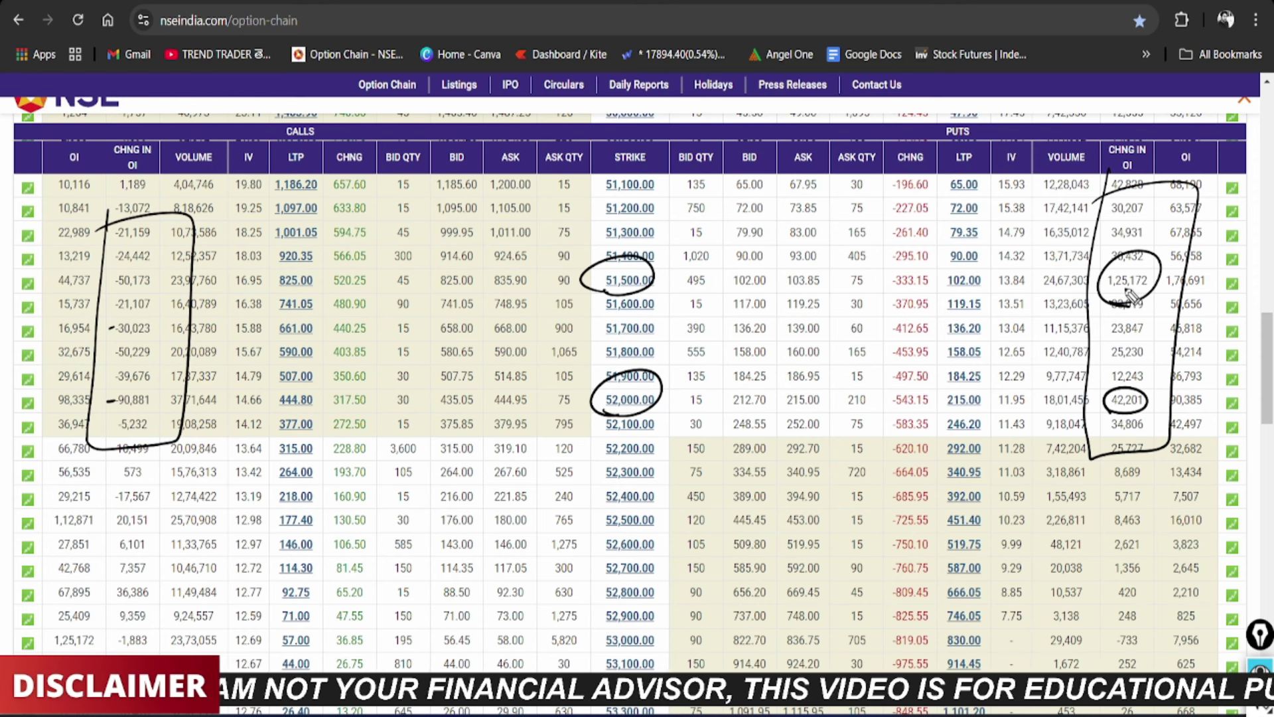
{"action": "left_click_drag", "start_coordinate": [676, 271], "coordinate": [660, 295]}
{"action": "left_click_drag", "start_coordinate": [679, 390], "coordinate": [671, 410]}
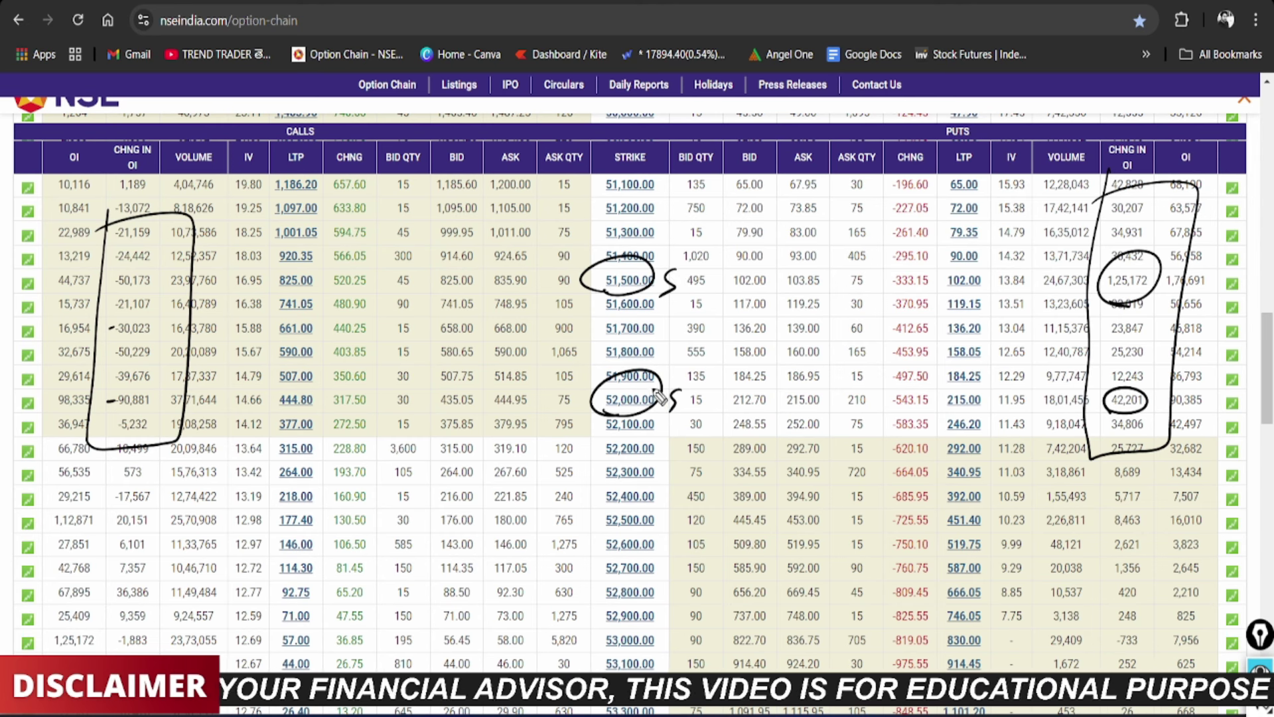
Step: Mark 52,500 and 53,000 as resistance, circling call OI changes 20,151 and -1,883, then clear the ink
{"action": "mouse_move", "coordinate": [617, 532]}
{"action": "left_mouse_down"}
{"action": "mouse_move", "coordinate": [598, 515]}
{"action": "mouse_move", "coordinate": [587, 528]}
{"action": "left_mouse_up"}
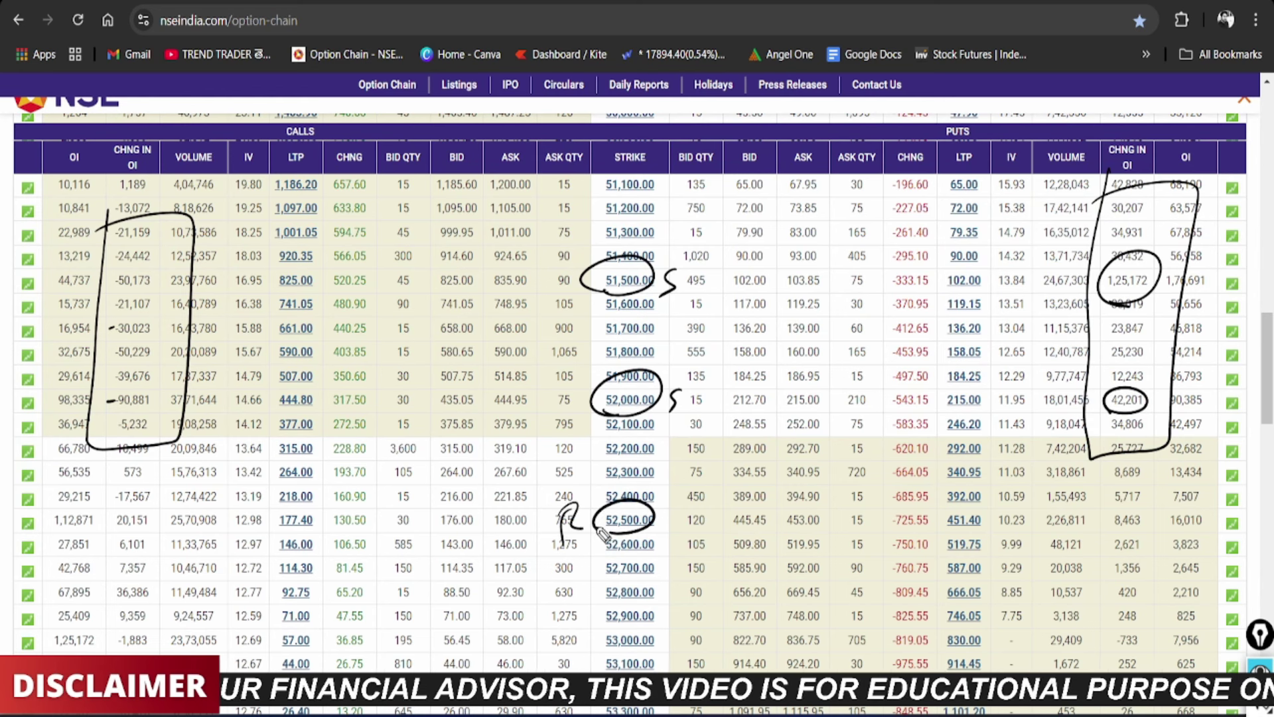
{"action": "mouse_move", "coordinate": [136, 528]}
{"action": "left_mouse_down"}
{"action": "mouse_move", "coordinate": [100, 531]}
{"action": "mouse_move", "coordinate": [110, 541]}
{"action": "left_mouse_up"}
{"action": "left_click_drag", "start_coordinate": [656, 626], "coordinate": [597, 647]}
{"action": "left_click_drag", "start_coordinate": [157, 641], "coordinate": [143, 614]}
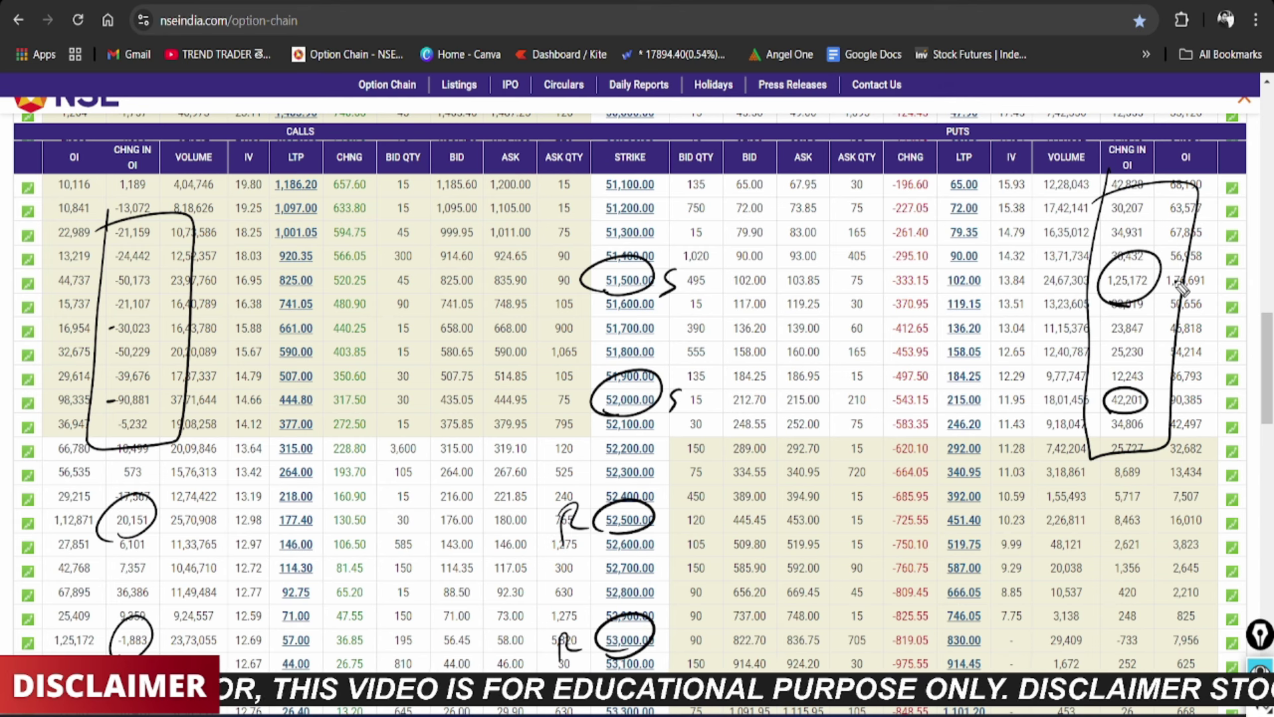
{"action": "key", "text": "e"}
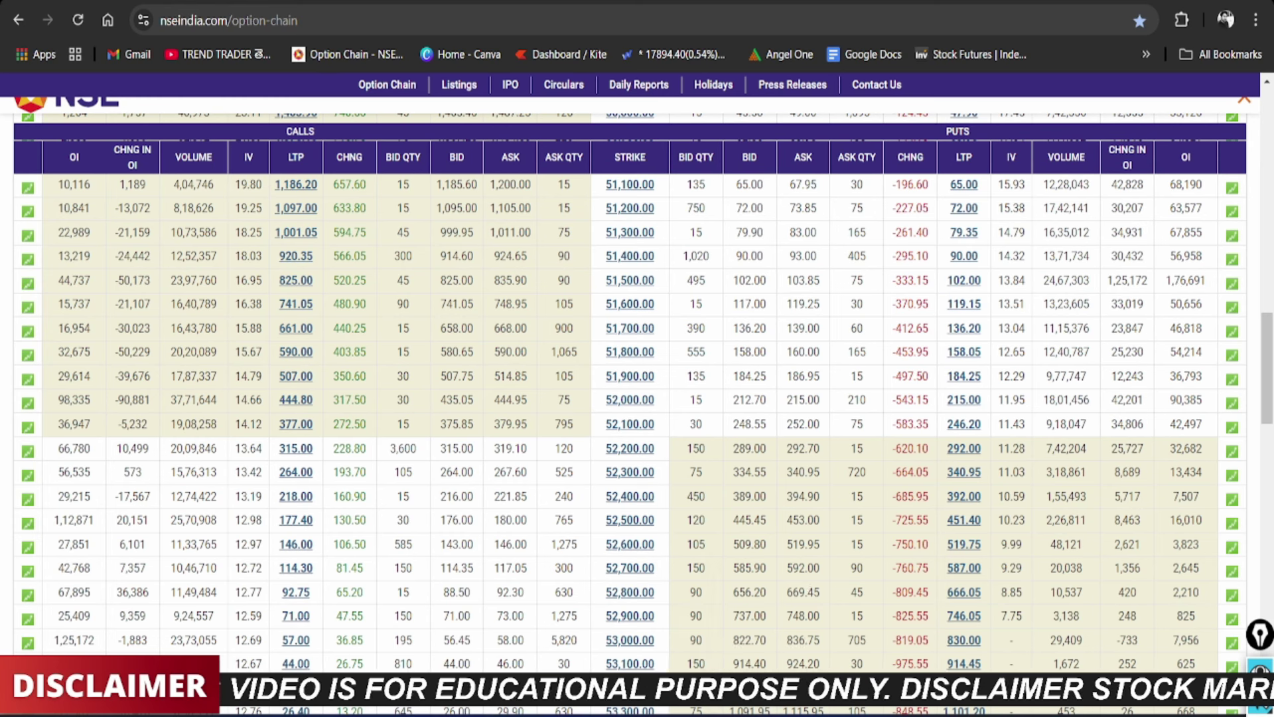
{"action": "key", "text": "alt+Tab"}
Step: Scroll back through the Trend Trader channel's October 18–19 posts to the 'Gift Nifty Lower' message
{"action": "scroll", "coordinate": [612, 465], "scroll_direction": "up", "scroll_amount": 3}
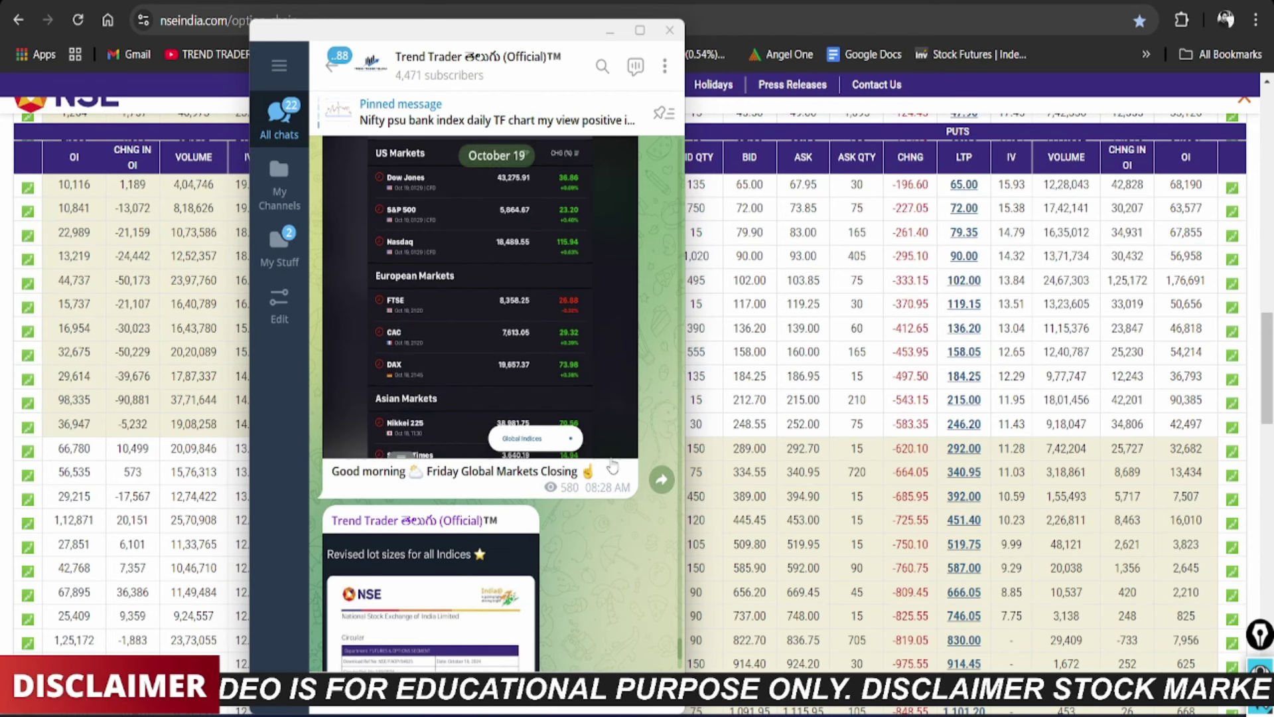
{"action": "scroll", "coordinate": [612, 464], "scroll_direction": "up", "scroll_amount": 2}
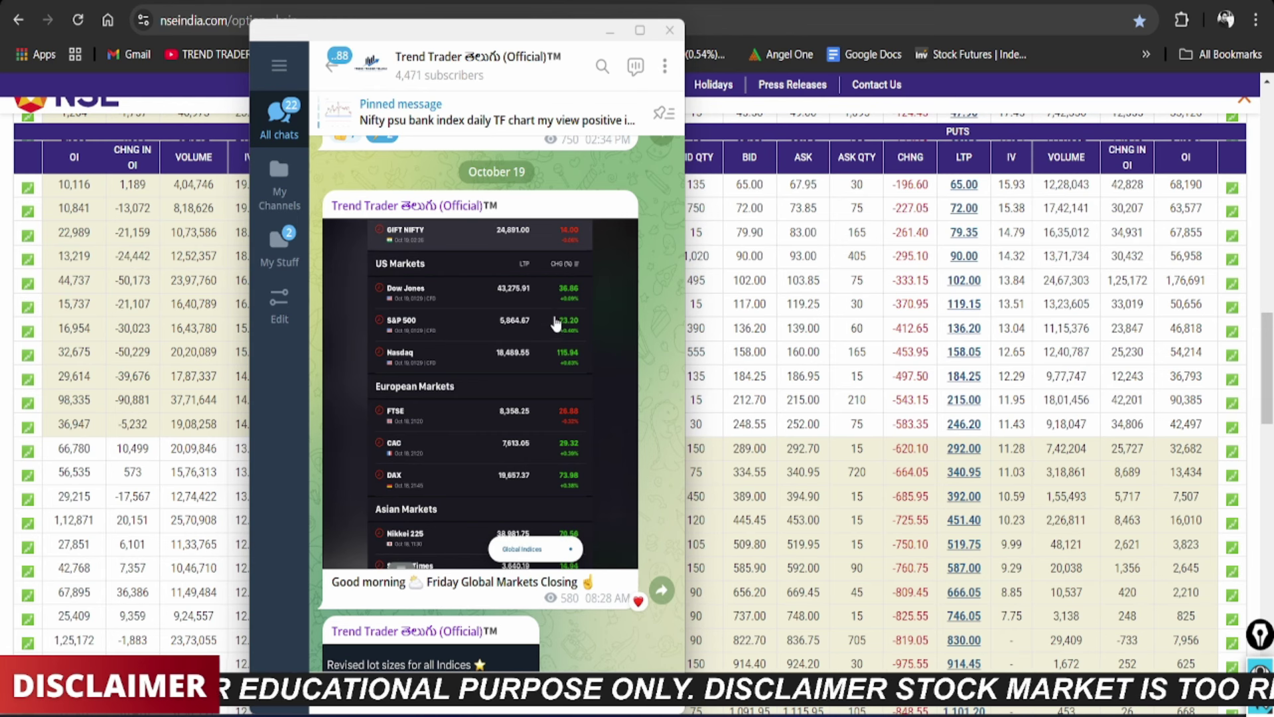
{"action": "scroll", "coordinate": [575, 489], "scroll_direction": "down", "scroll_amount": 2}
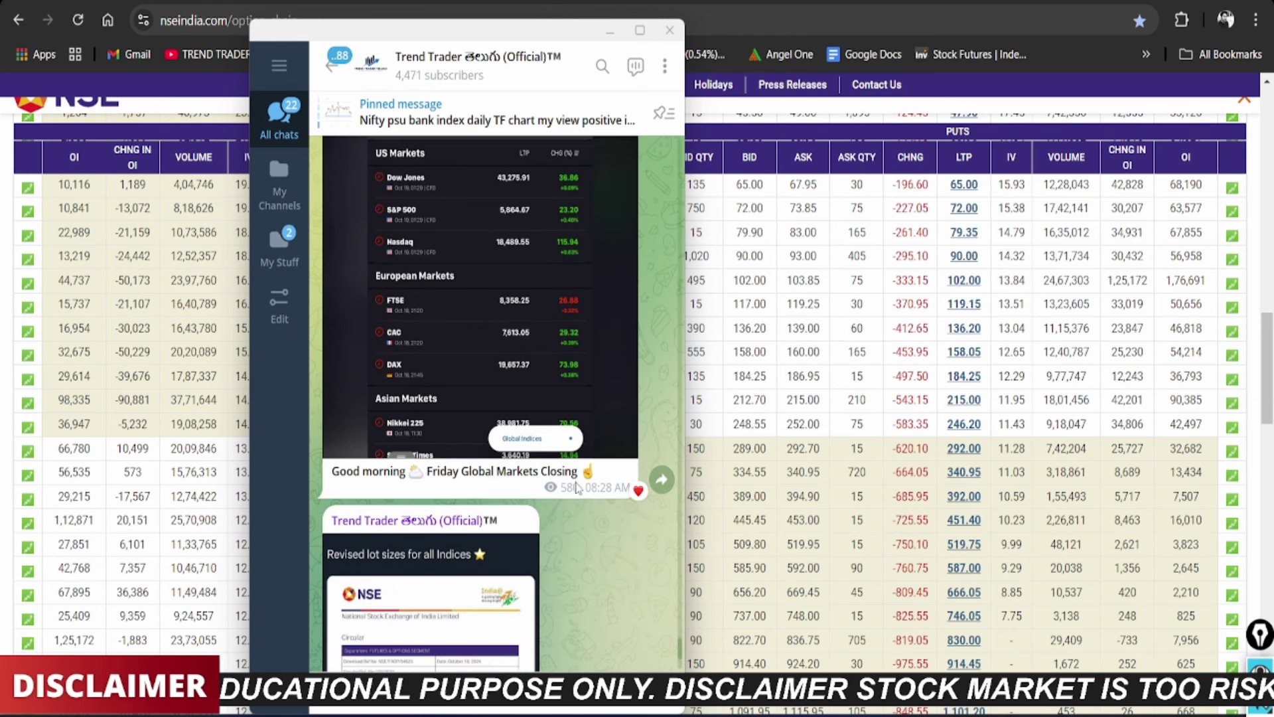
{"action": "scroll", "coordinate": [574, 483], "scroll_direction": "up", "scroll_amount": 1}
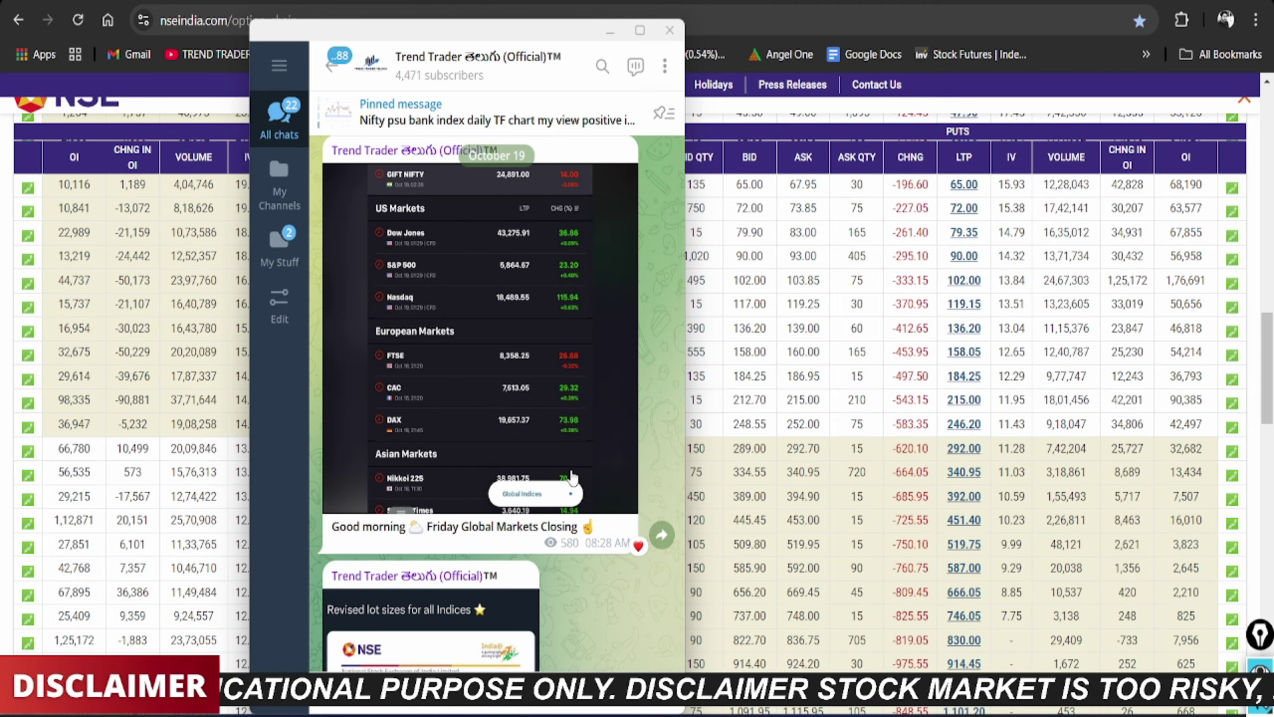
{"action": "scroll", "coordinate": [566, 473], "scroll_direction": "down", "scroll_amount": 4}
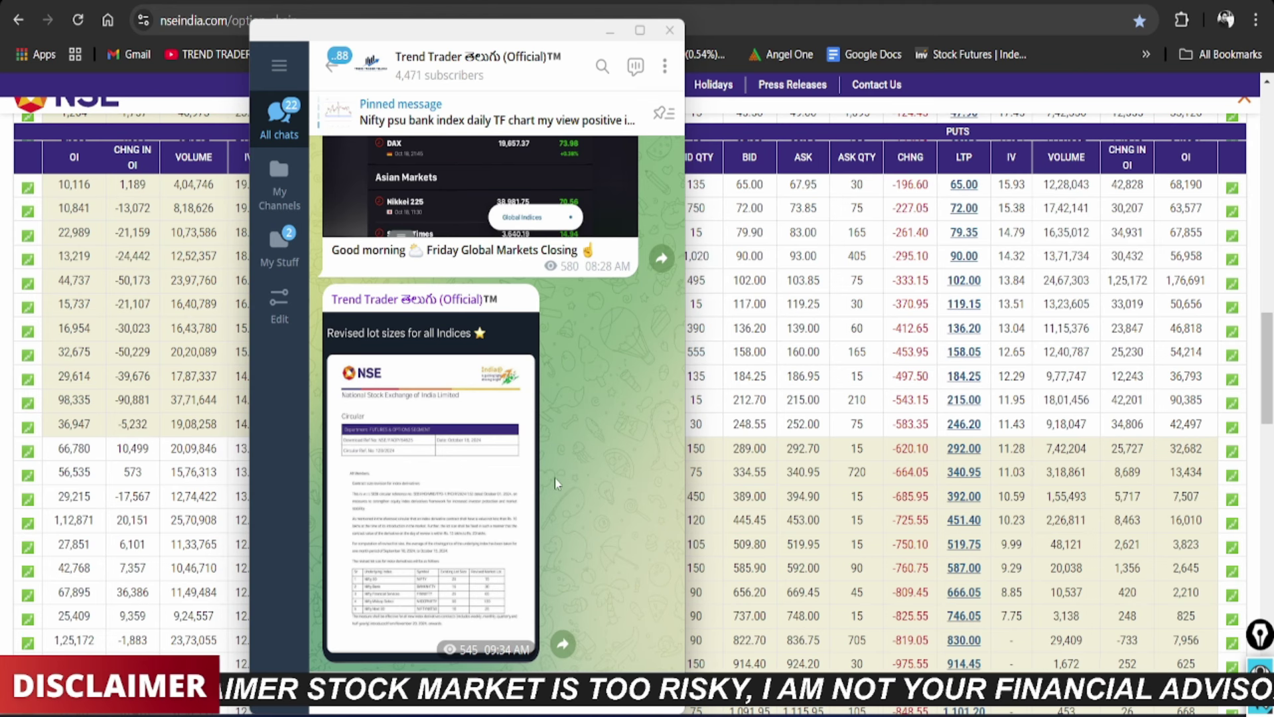
{"action": "scroll", "coordinate": [556, 484], "scroll_direction": "up", "scroll_amount": 7}
{"action": "scroll", "coordinate": [556, 484], "scroll_direction": "up", "scroll_amount": 8}
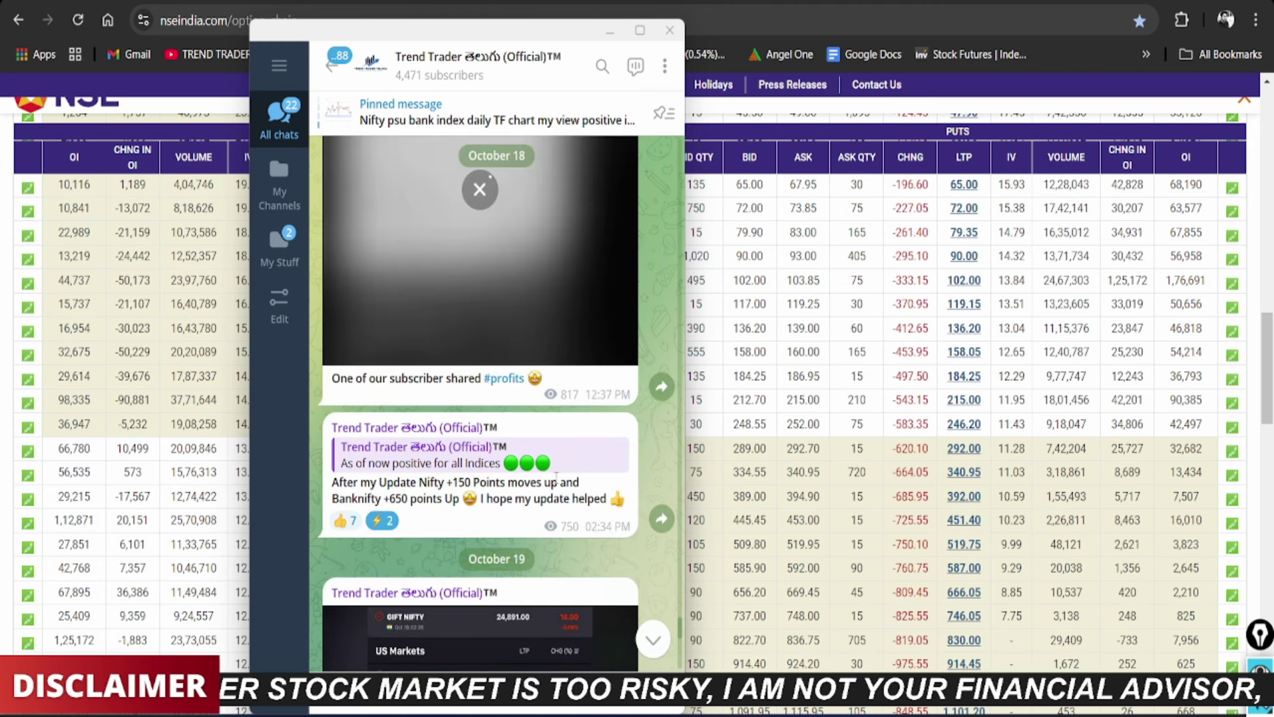
{"action": "scroll", "coordinate": [560, 485], "scroll_direction": "up", "scroll_amount": 8}
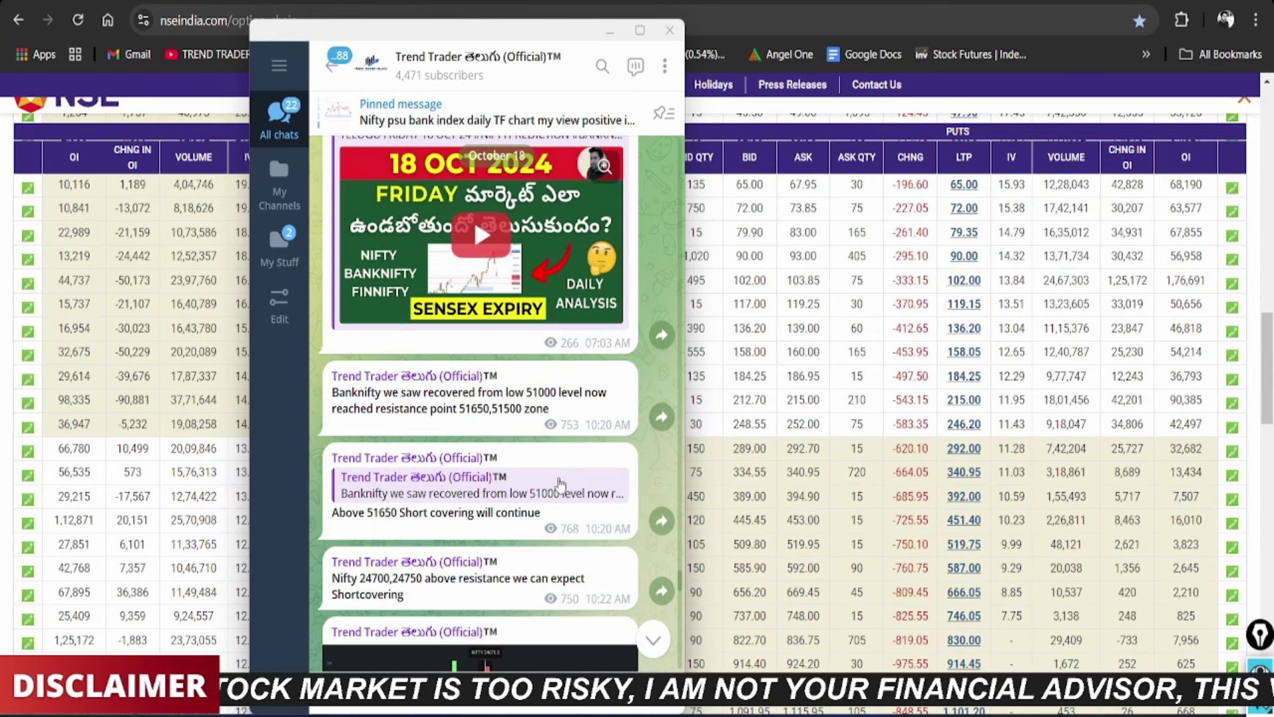
{"action": "scroll", "coordinate": [560, 484], "scroll_direction": "up", "scroll_amount": 5}
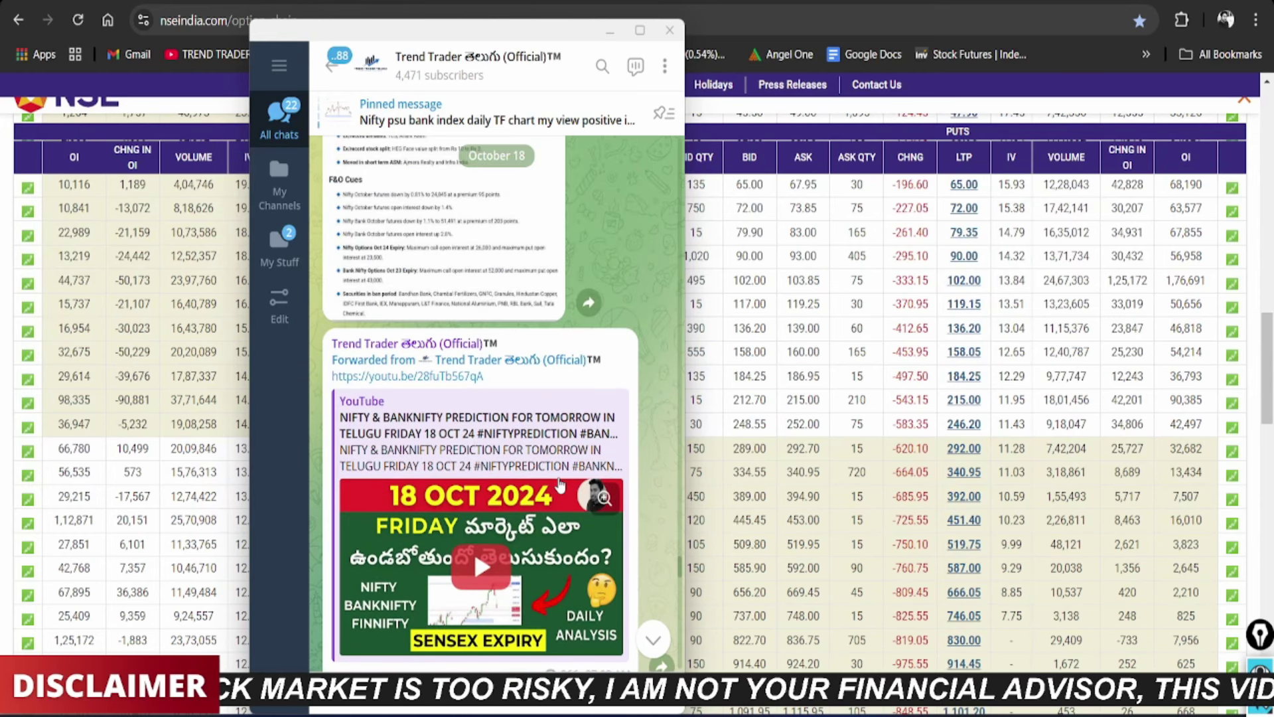
{"action": "scroll", "coordinate": [573, 475], "scroll_direction": "up", "scroll_amount": 2}
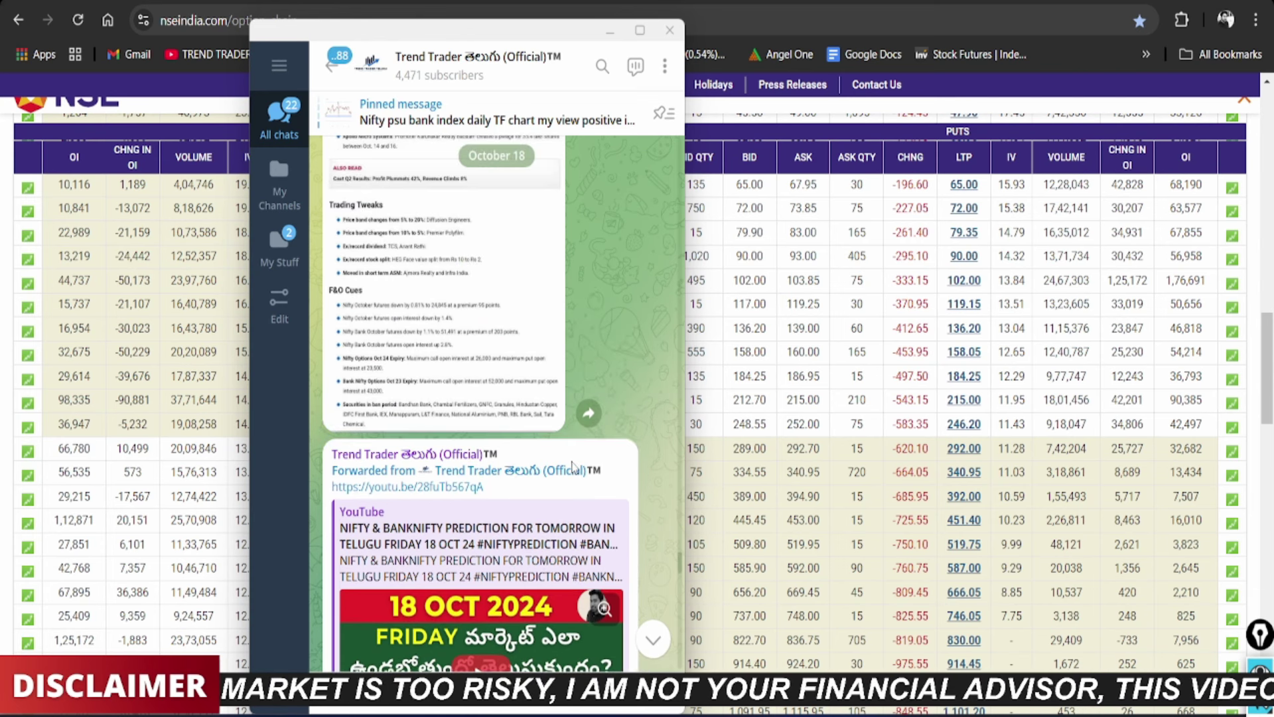
{"action": "scroll", "coordinate": [573, 469], "scroll_direction": "up", "scroll_amount": 2}
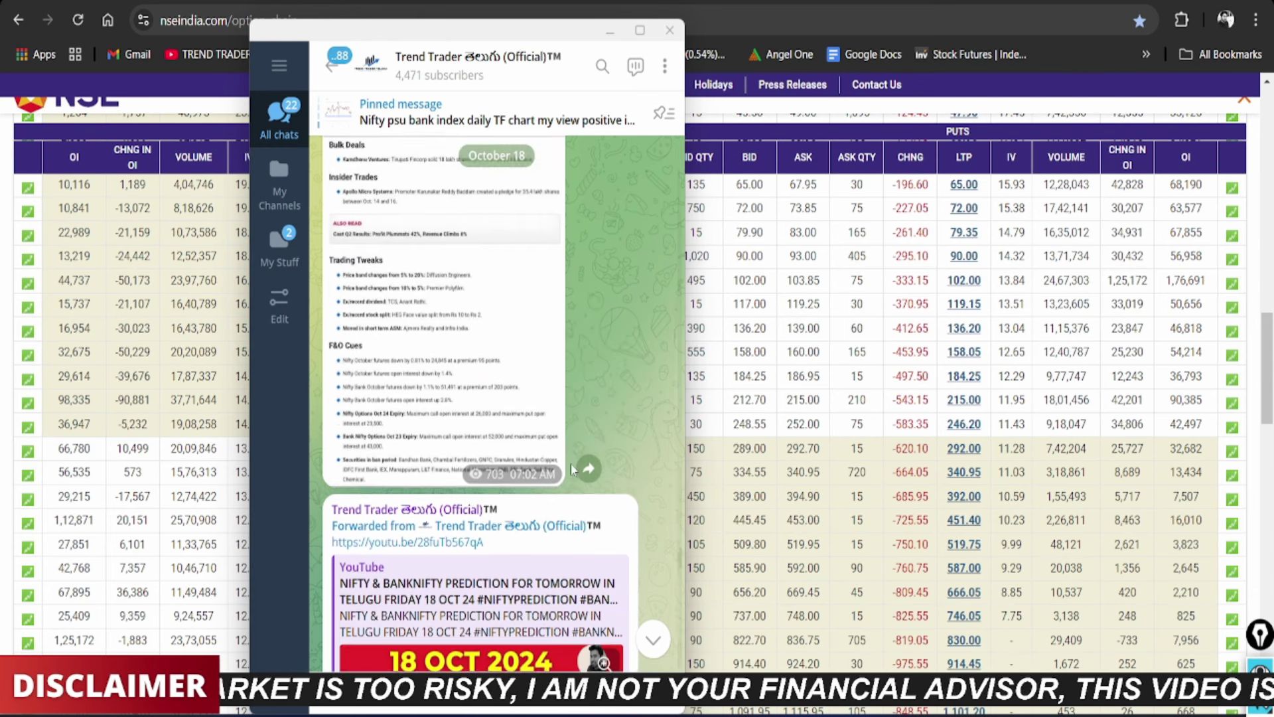
{"action": "scroll", "coordinate": [572, 470], "scroll_direction": "down", "scroll_amount": 3}
{"action": "scroll", "coordinate": [572, 469], "scroll_direction": "down", "scroll_amount": 2}
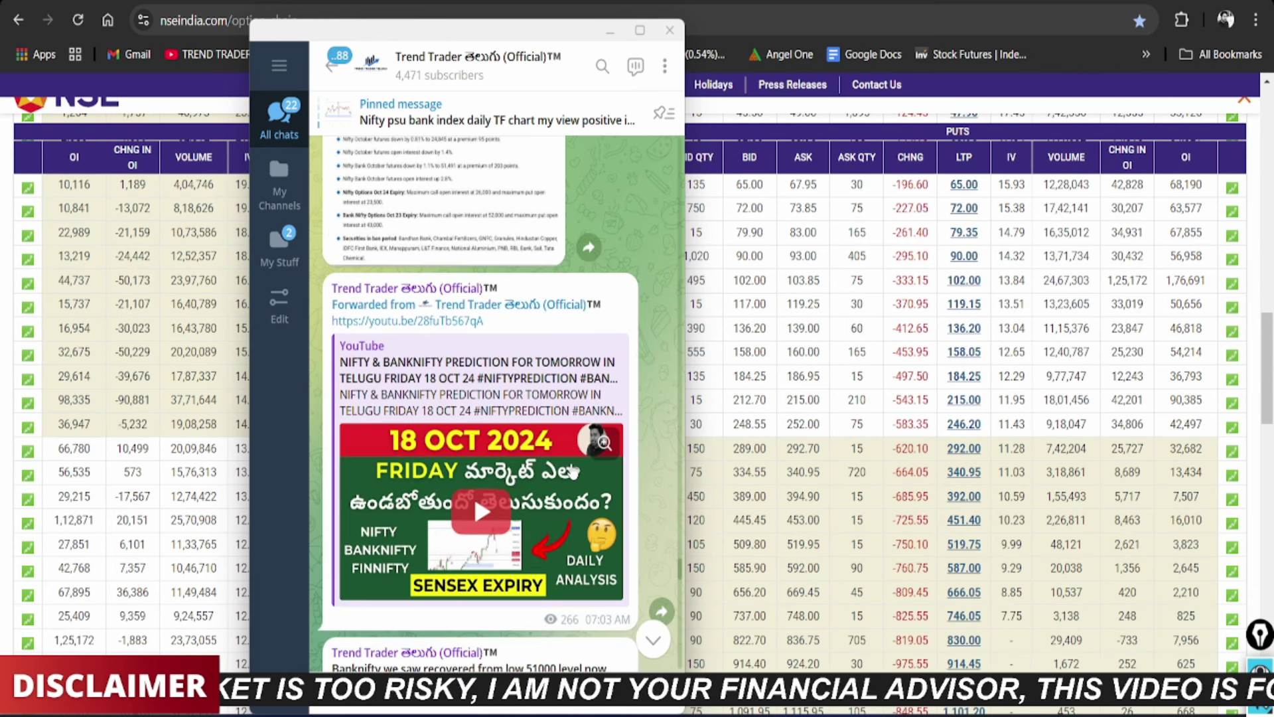
{"action": "scroll", "coordinate": [572, 469], "scroll_direction": "up", "scroll_amount": 6}
{"action": "scroll", "coordinate": [570, 469], "scroll_direction": "up", "scroll_amount": 8}
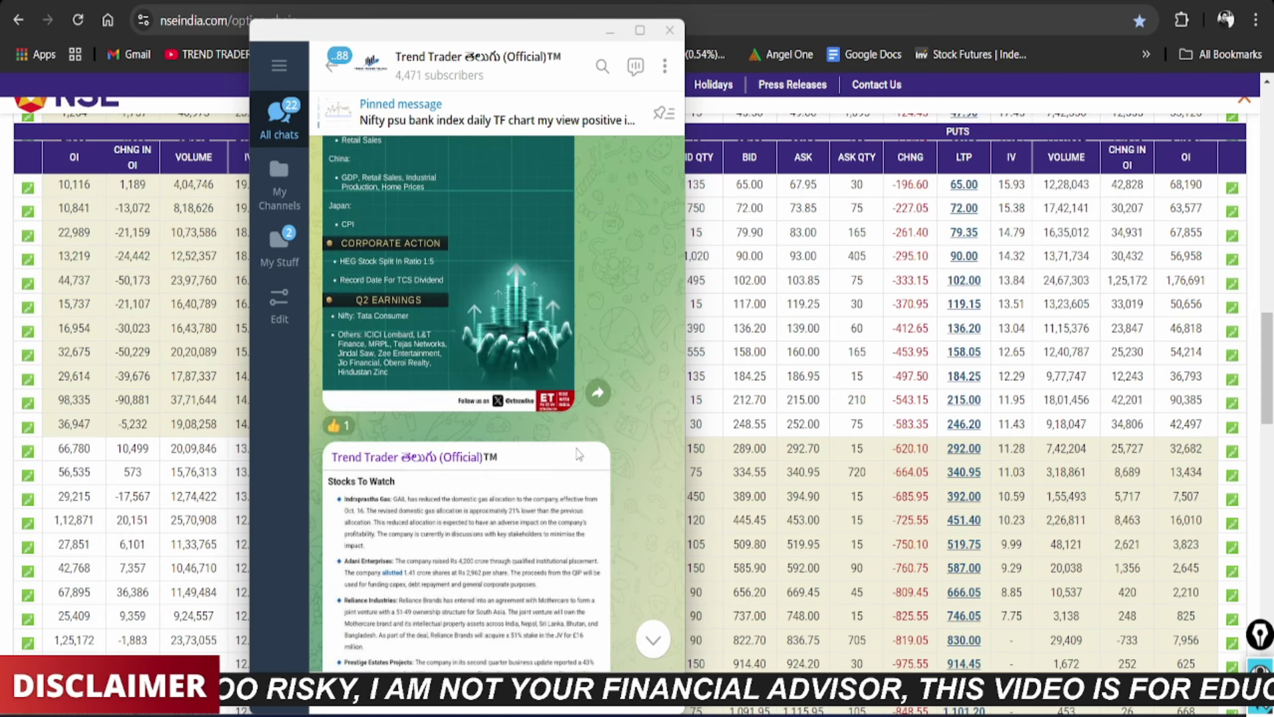
{"action": "scroll", "coordinate": [571, 468], "scroll_direction": "up", "scroll_amount": 9}
{"action": "scroll", "coordinate": [581, 458], "scroll_direction": "up", "scroll_amount": 6}
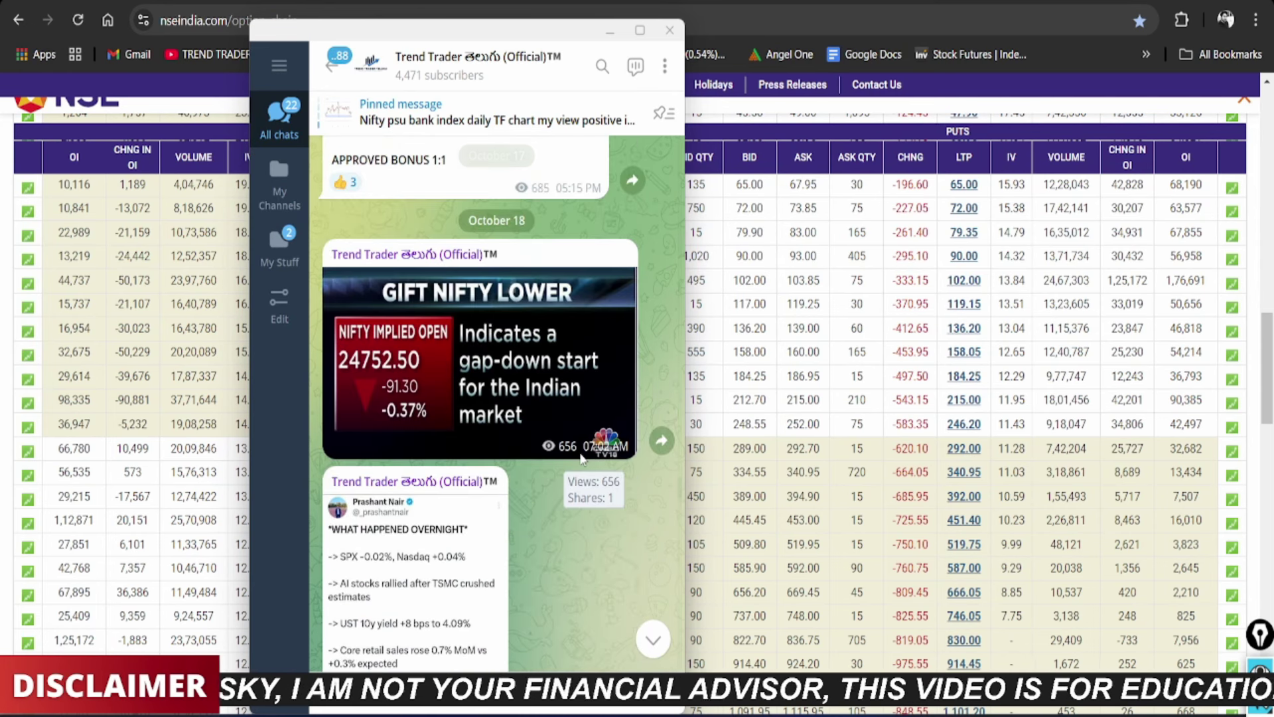
{"action": "scroll", "coordinate": [548, 472], "scroll_direction": "down", "scroll_amount": 10}
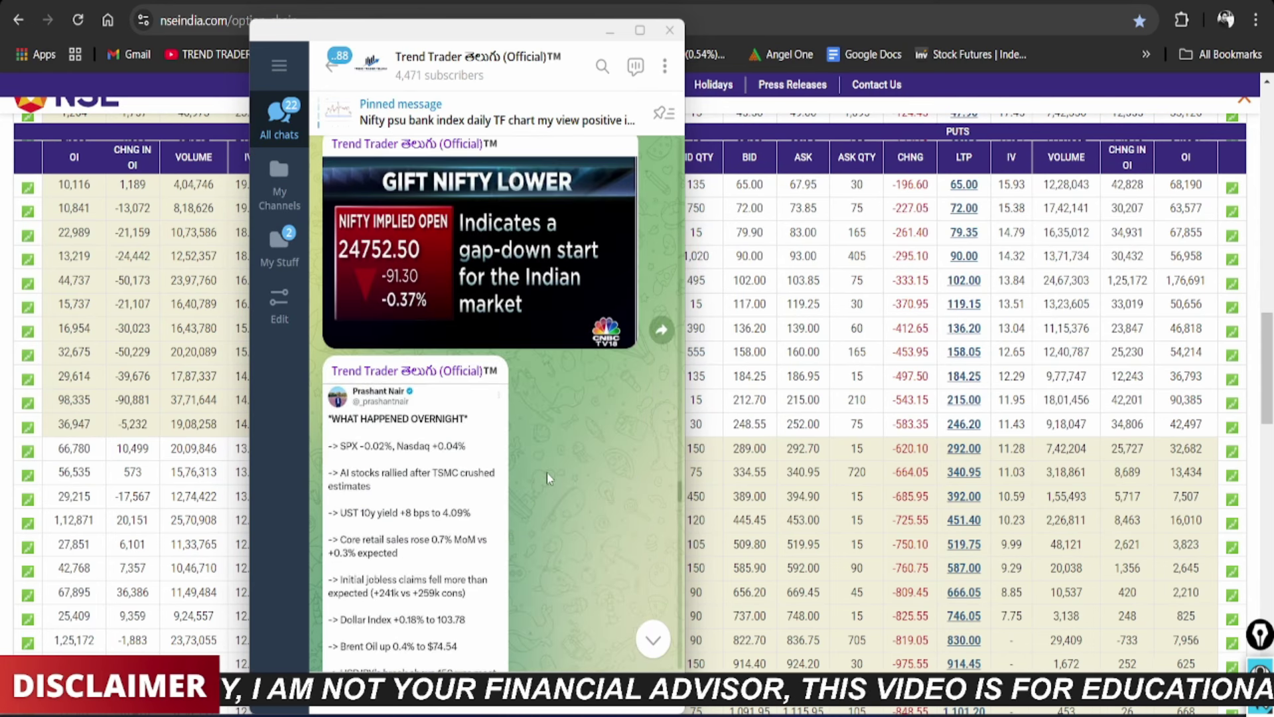